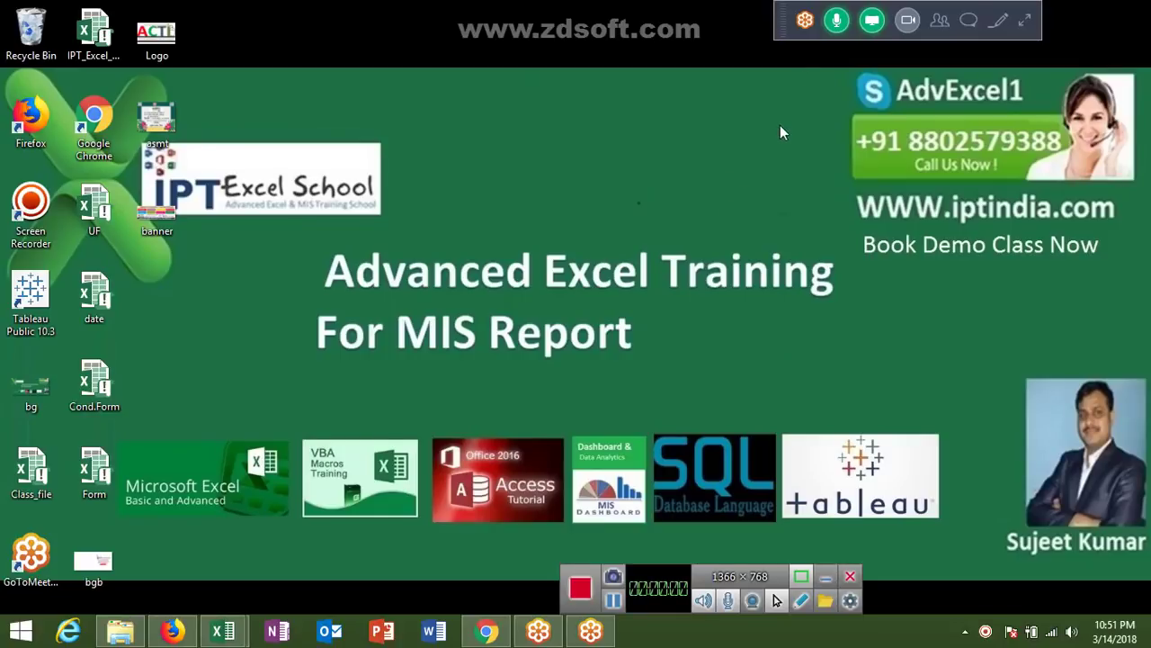
# Start the screen recording and mute all other meeting attendees
pyautogui.click(836, 20)
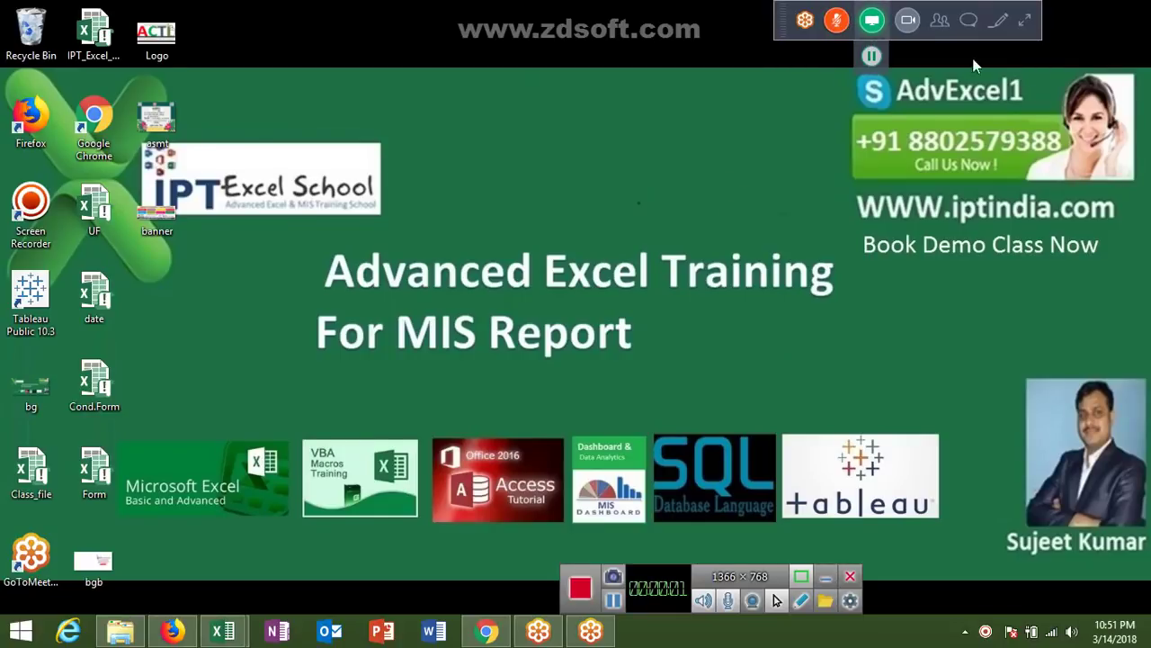
pyautogui.click(1025, 20)
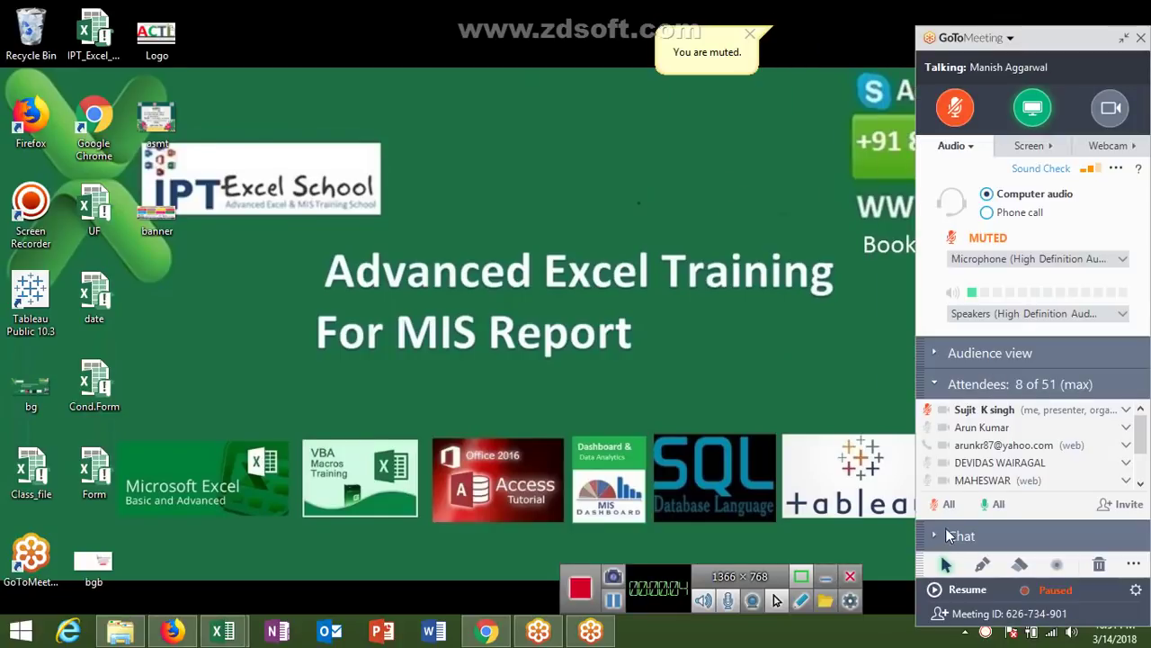
pyautogui.click(948, 505)
pyautogui.click(1124, 39)
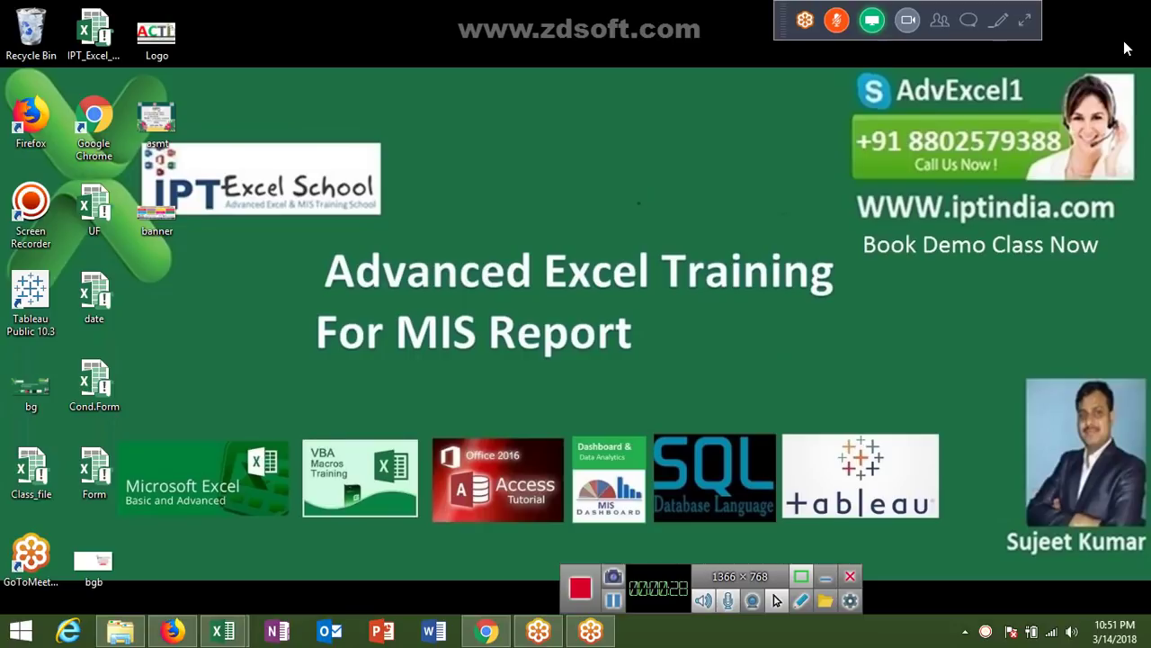
# Switch your own GoToMeeting microphone back on
pyautogui.click(1026, 24)
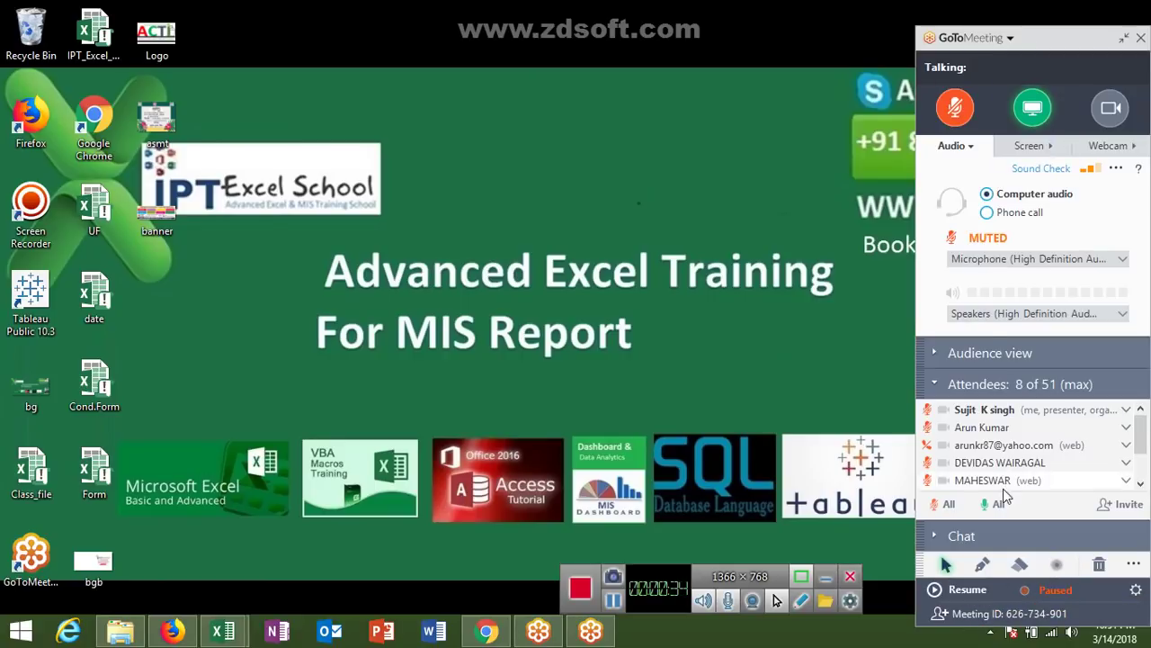
pyautogui.click(1124, 40)
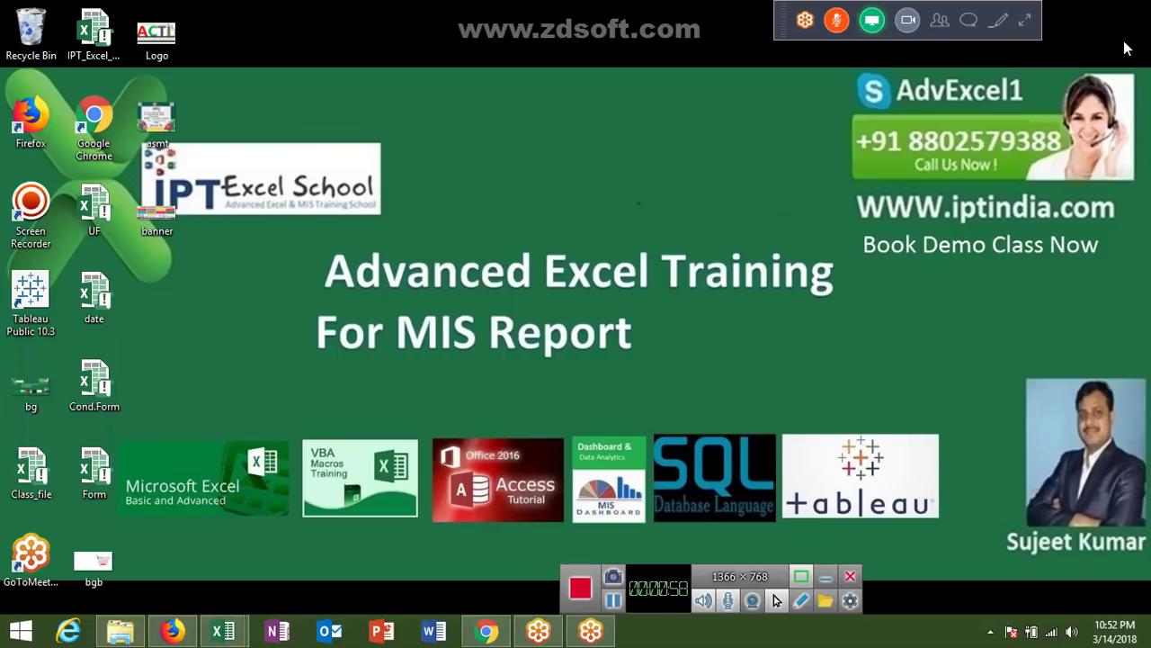
pyautogui.click(838, 21)
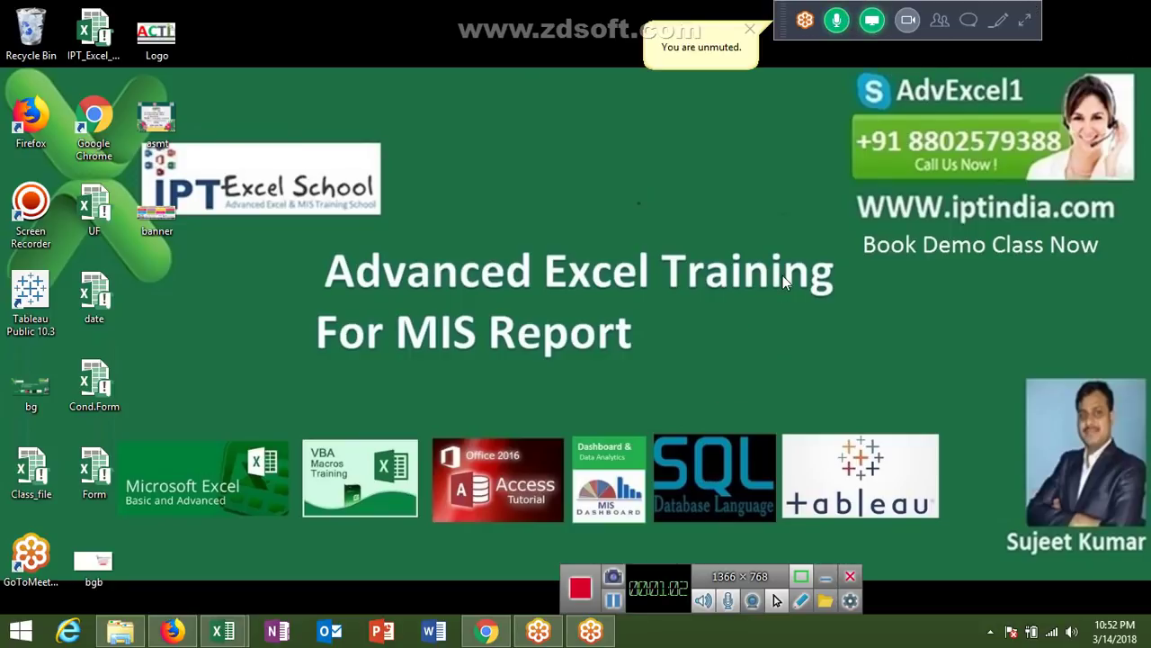
pyautogui.moveTo(223, 631)
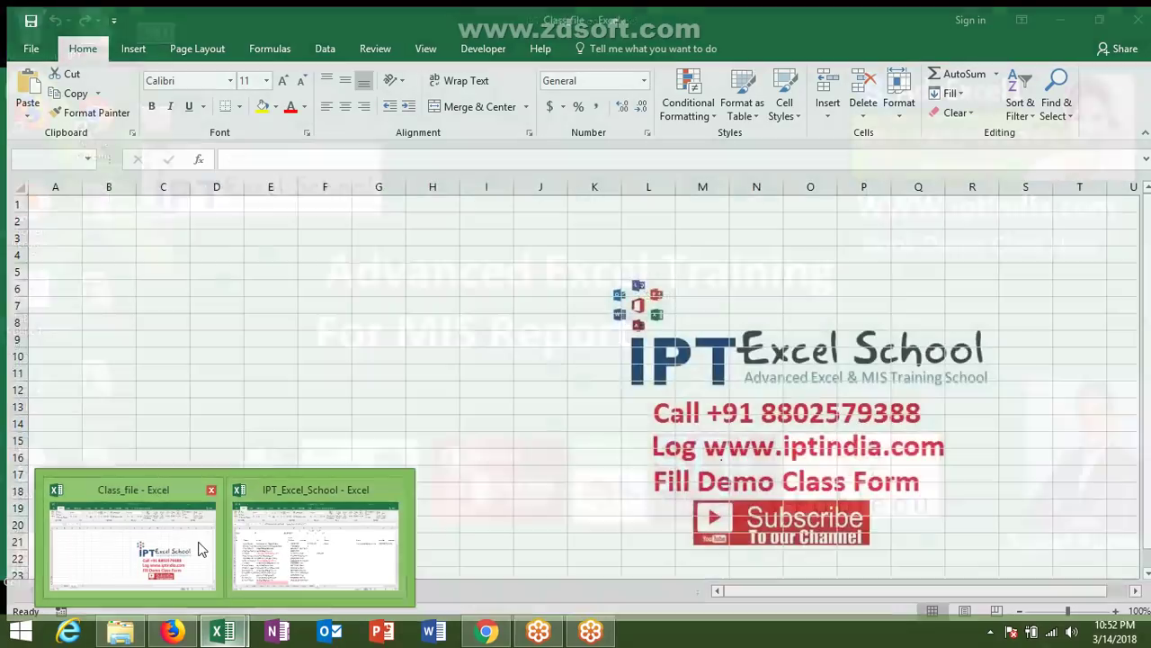
# Copy Sheet4's City_Code and Month columns (J:K) into columns A and B of Sheet1
pyautogui.click(193, 539)
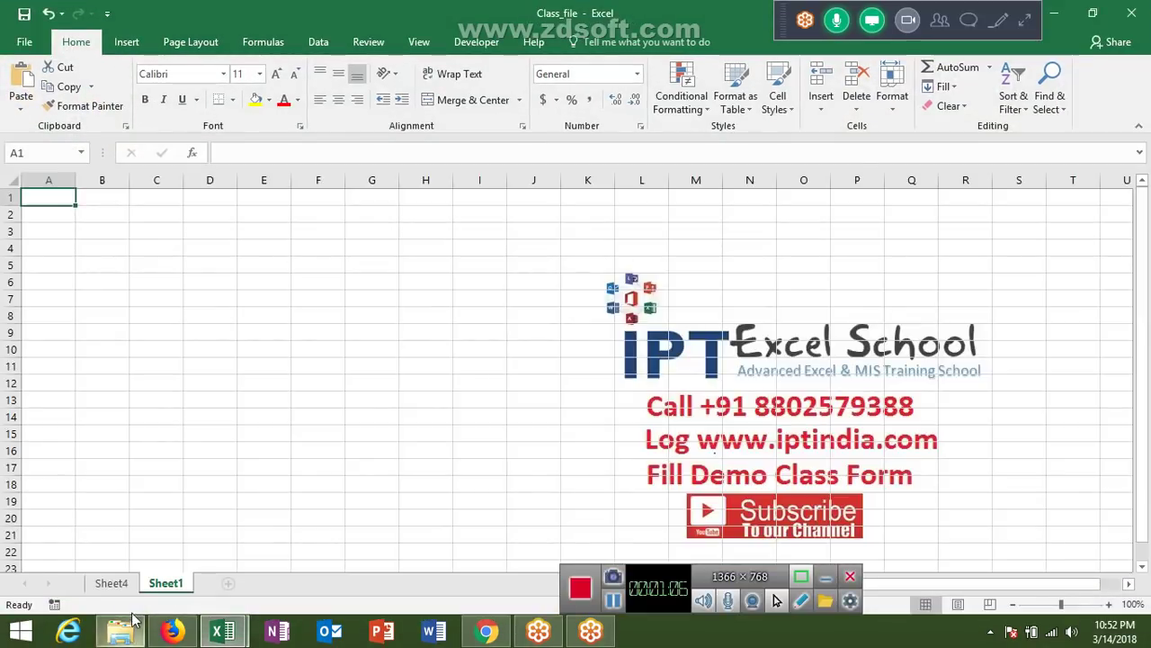
pyautogui.click(138, 584)
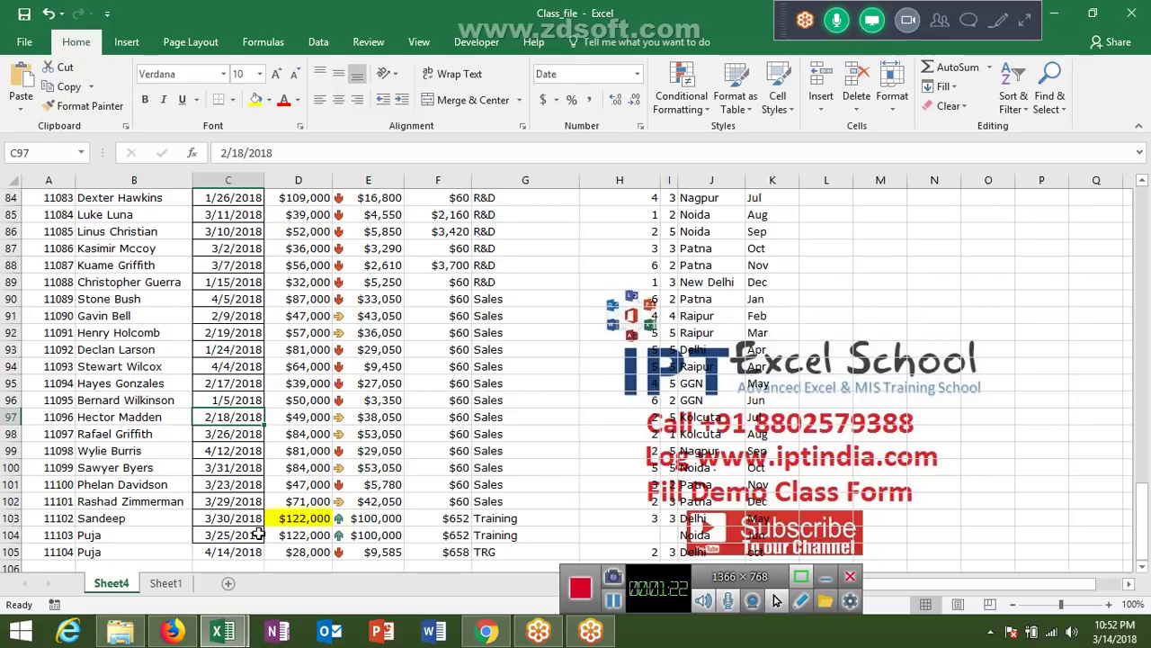
pyautogui.hotkey('ctrl', 'Up')
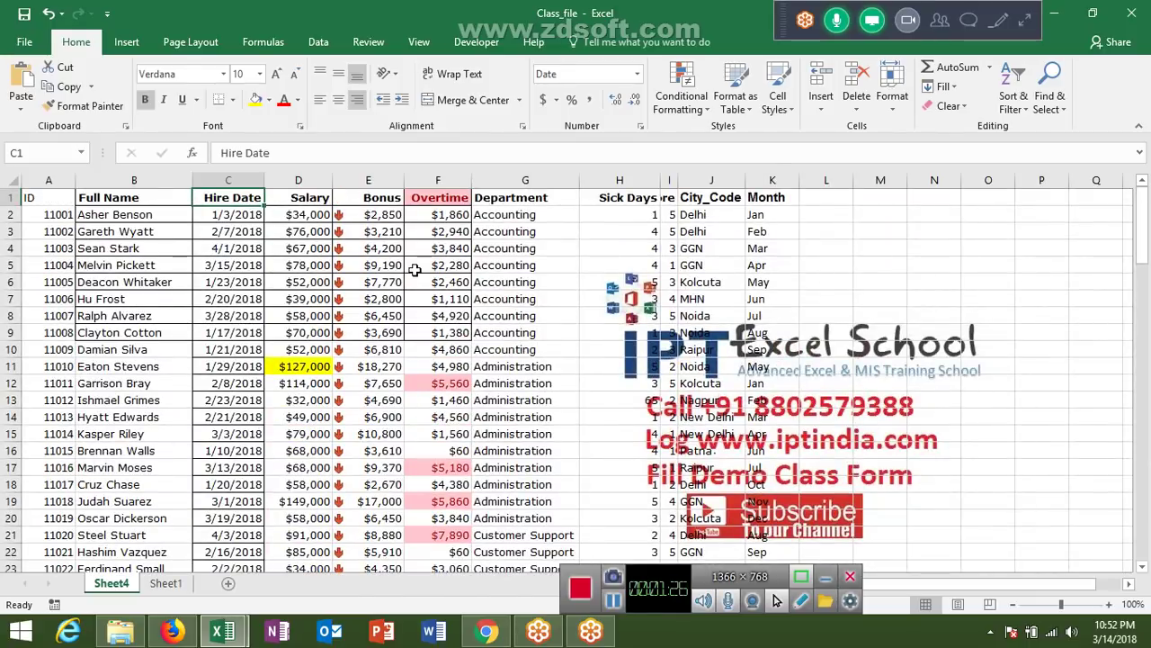
pyautogui.click(525, 179)
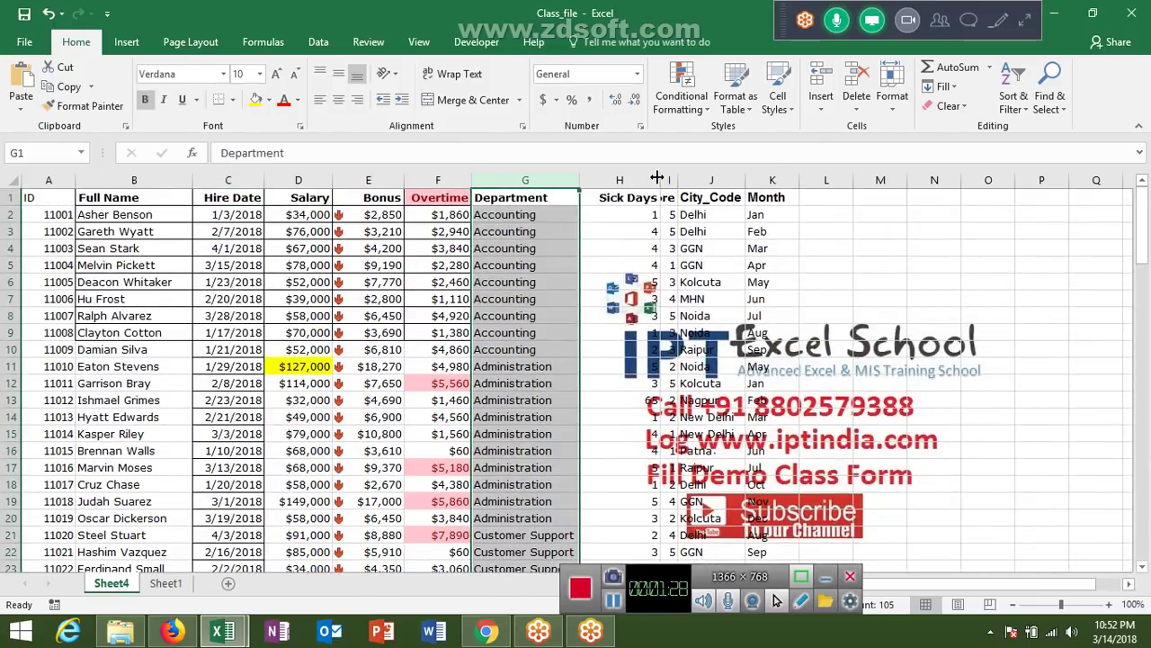
pyautogui.click(710, 180)
pyautogui.keyDown('ctrl'); pyautogui.click(762, 180); pyautogui.keyUp('ctrl')
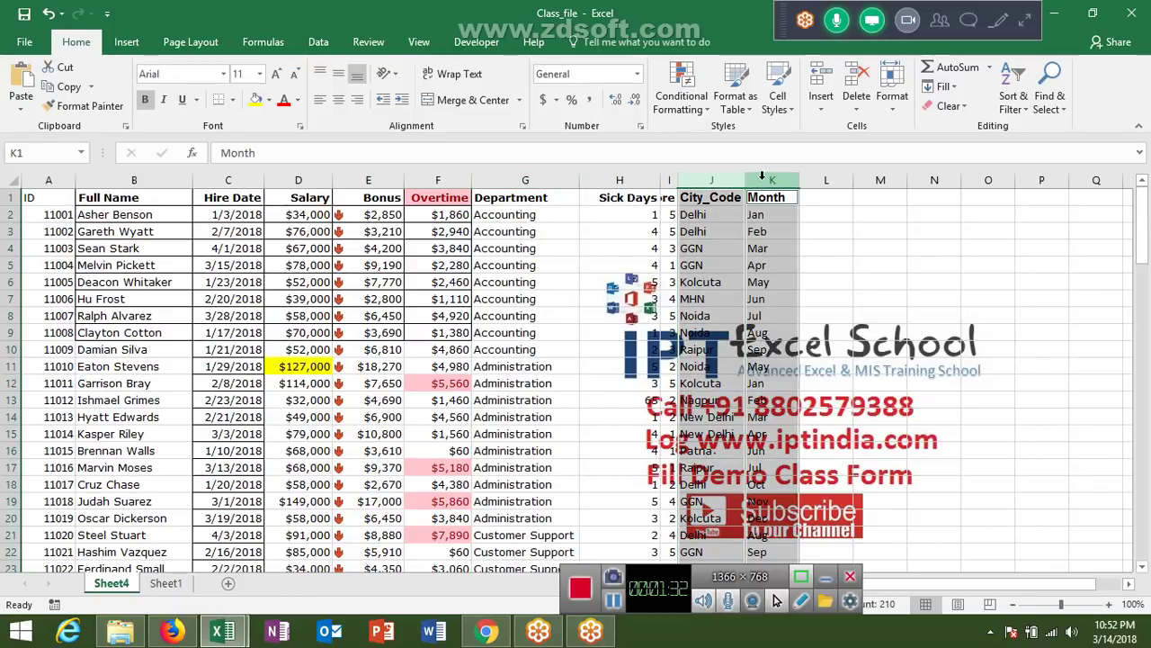
pyautogui.hotkey('ctrl', 'c')
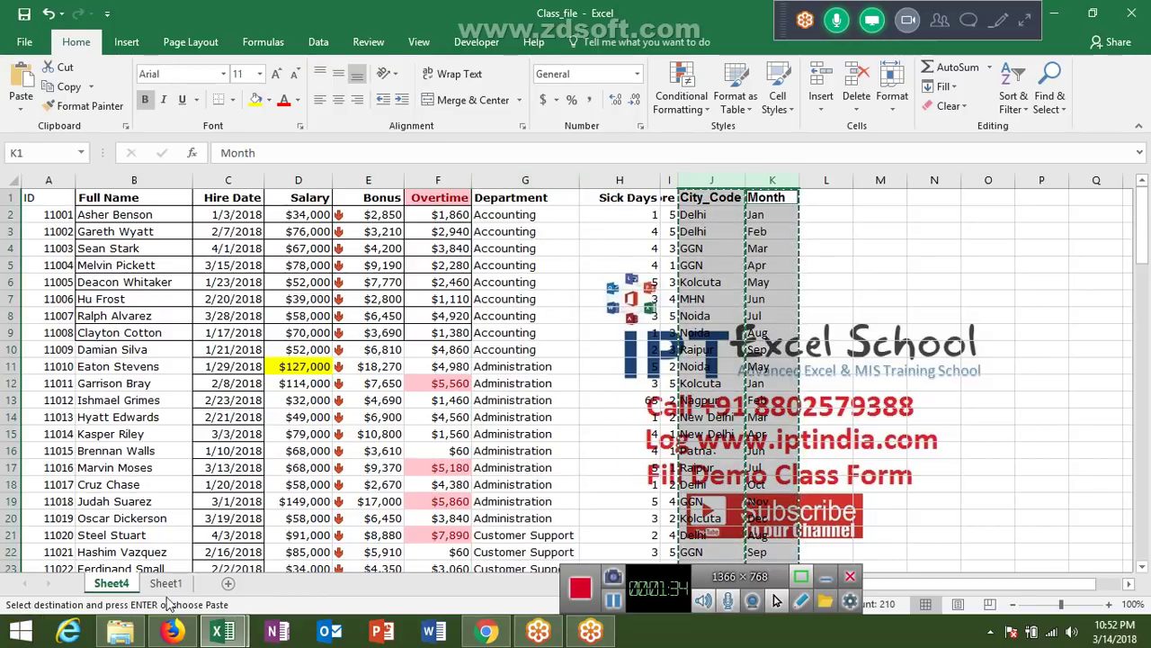
pyautogui.click(170, 585)
pyautogui.hotkey('ctrl', 'v')
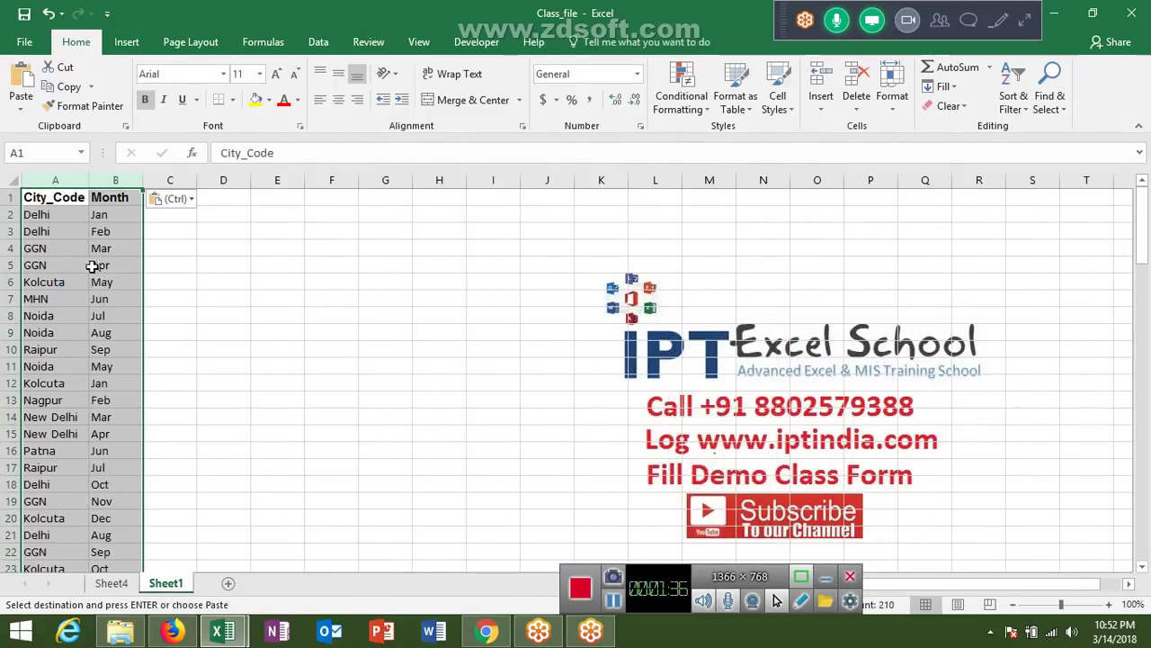
pyautogui.click(171, 216)
# Add a Sales header in cell C1
pyautogui.press('Escape')
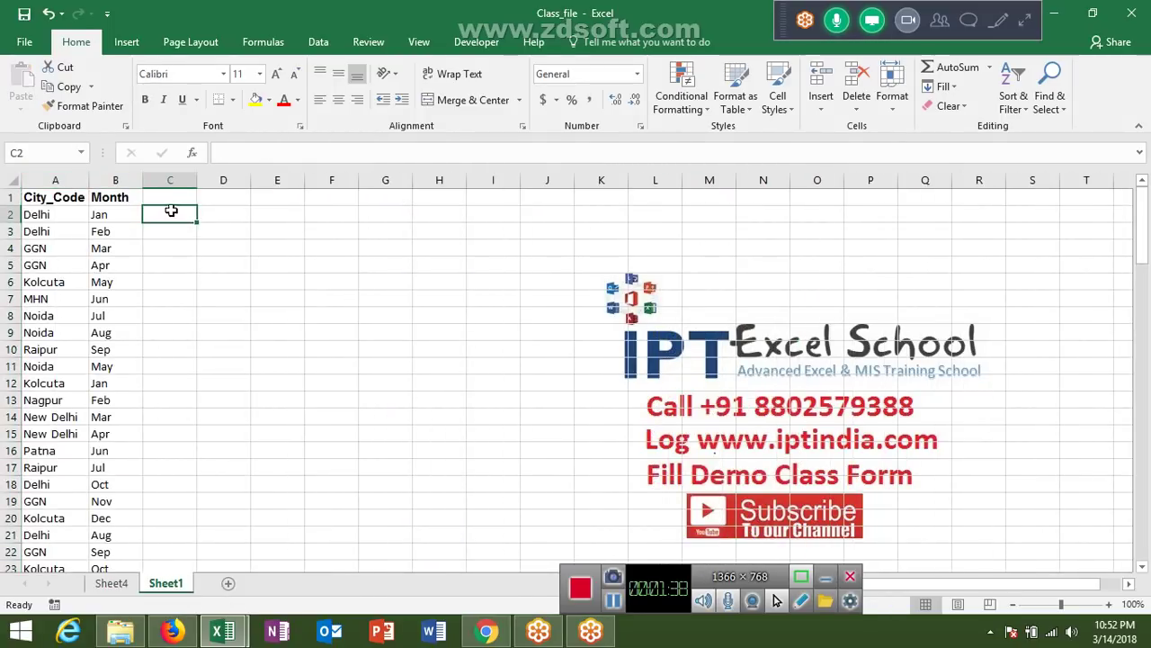
pyautogui.click(171, 195)
pyautogui.write('Sale')
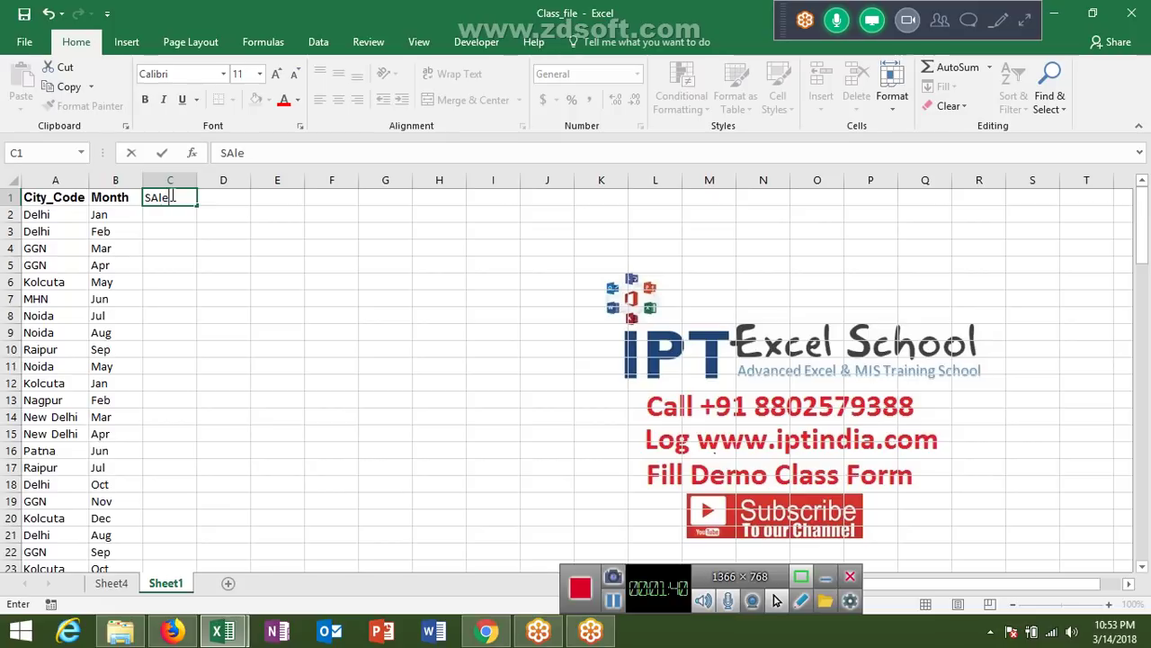
pyautogui.write('s')
pyautogui.press('Return')
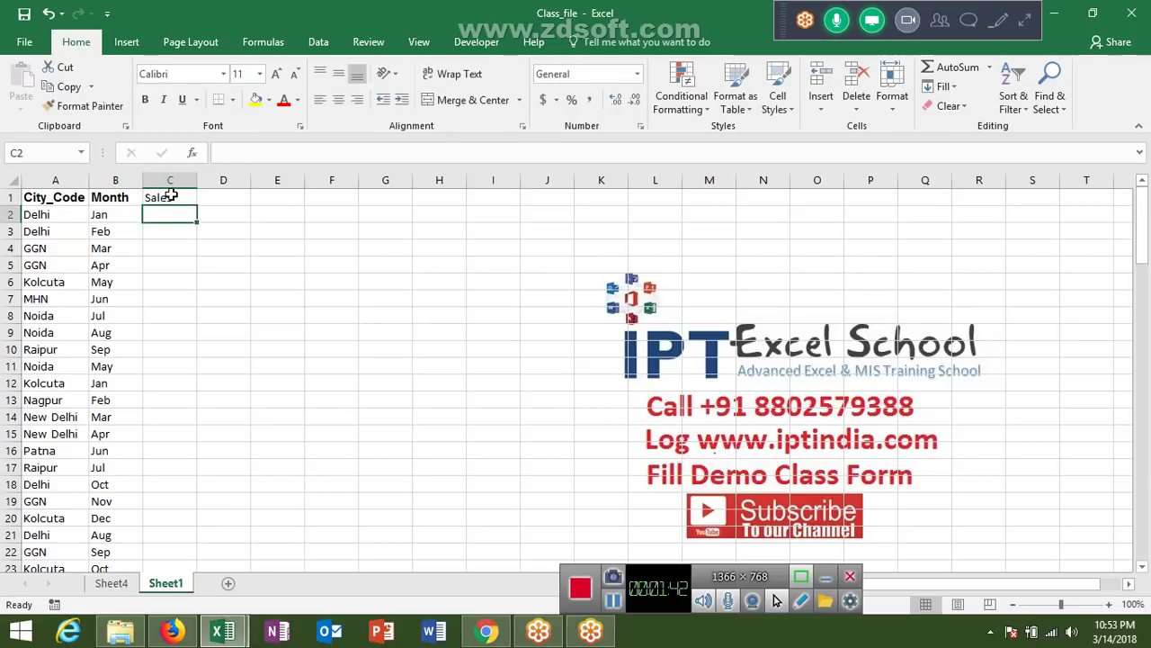
# Fill the Sales column with =RANDBETWEEN(10,90) and convert the results to fixed values
pyautogui.write('=ran')
pyautogui.press('Down')
pyautogui.press('Tab')
pyautogui.write('10')
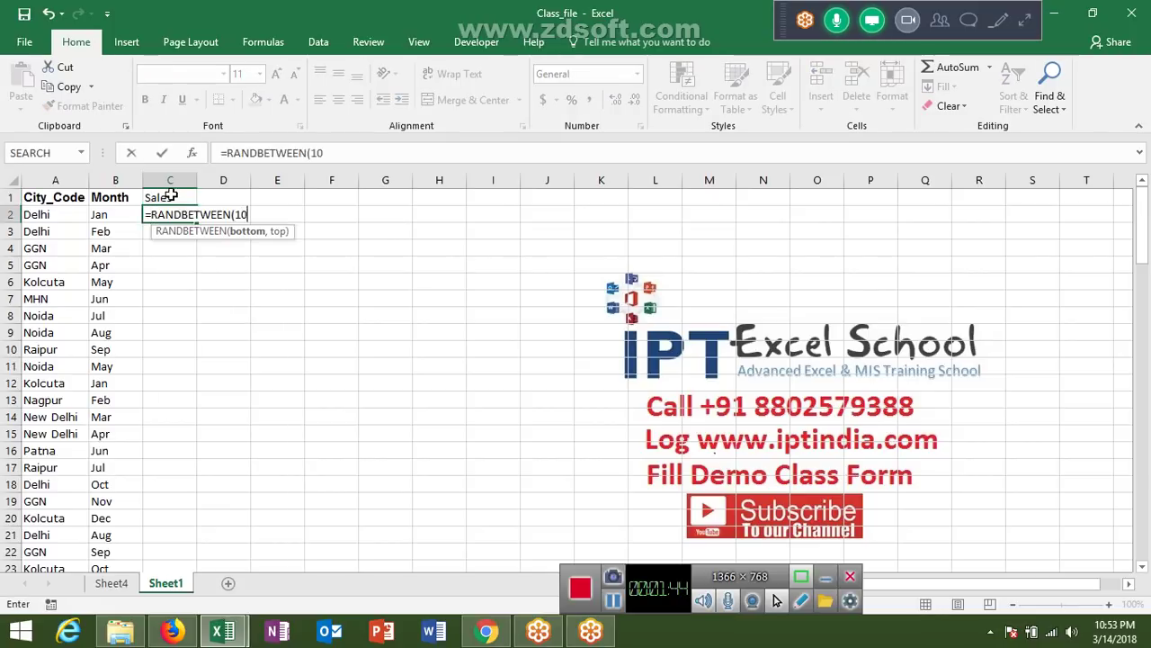
pyautogui.write(',9')
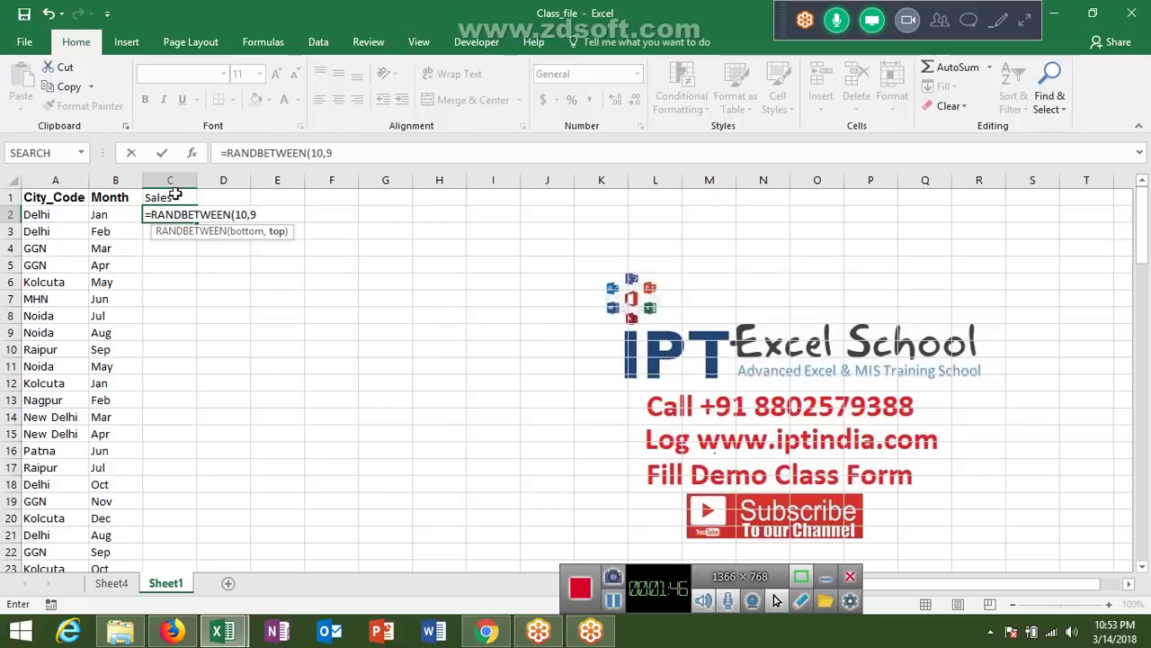
pyautogui.write('0)')
pyautogui.hotkey('ctrl', 'Return')
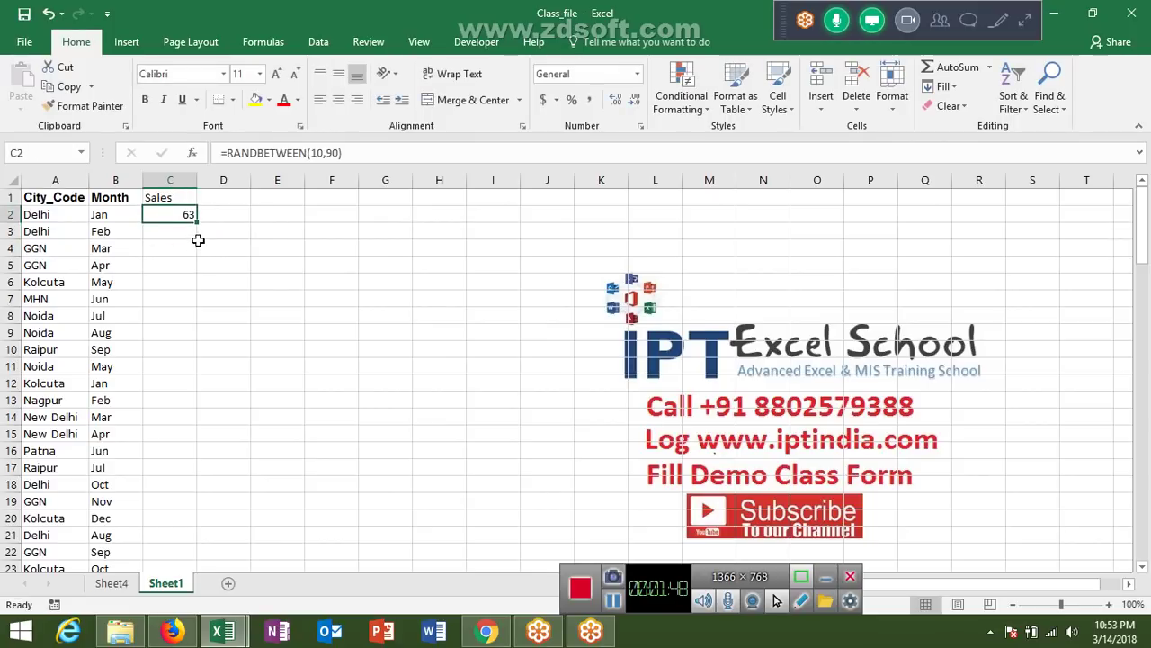
pyautogui.doubleClick(197, 221)
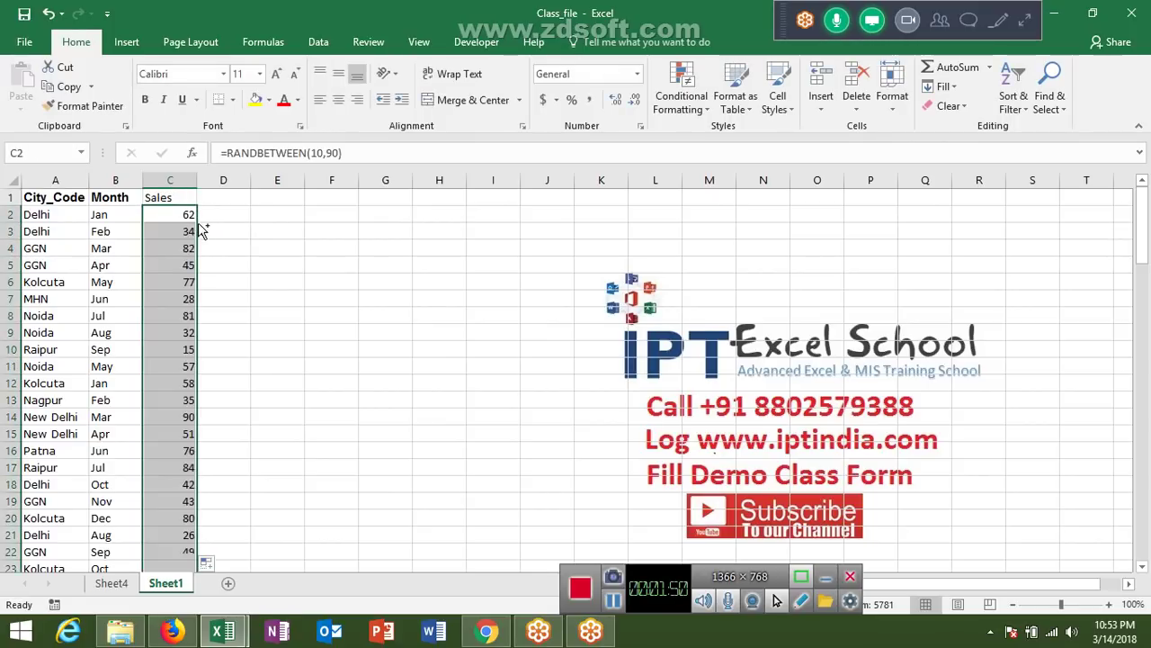
pyautogui.hotkey('ctrl', 'c')
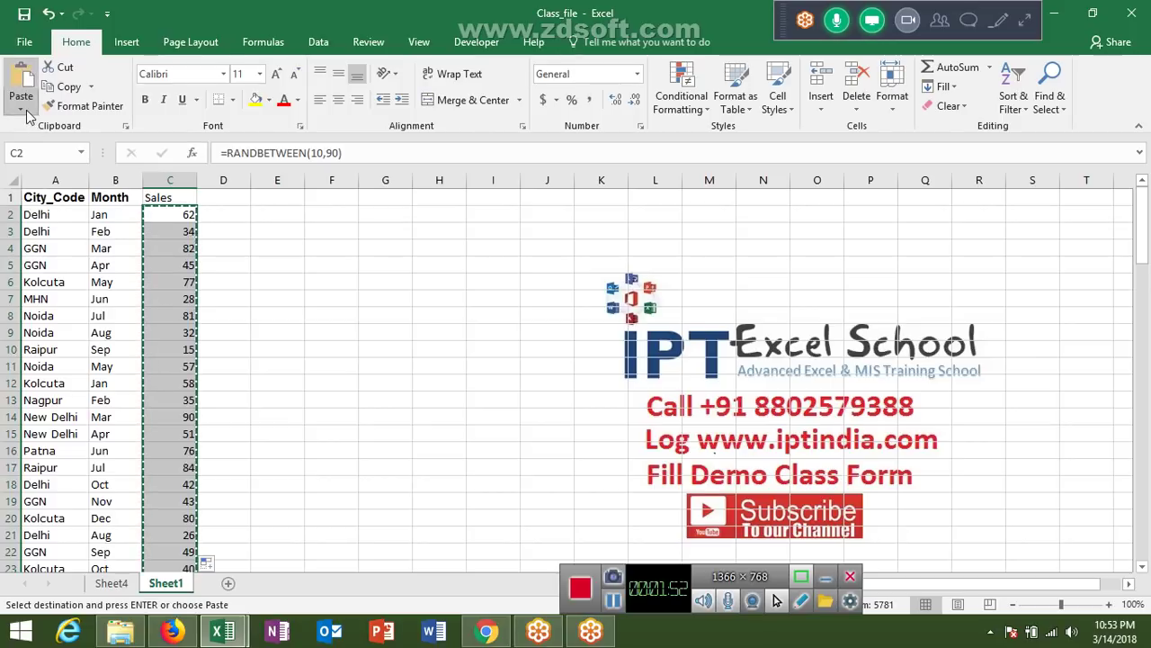
pyautogui.click(21, 109)
pyautogui.click(23, 220)
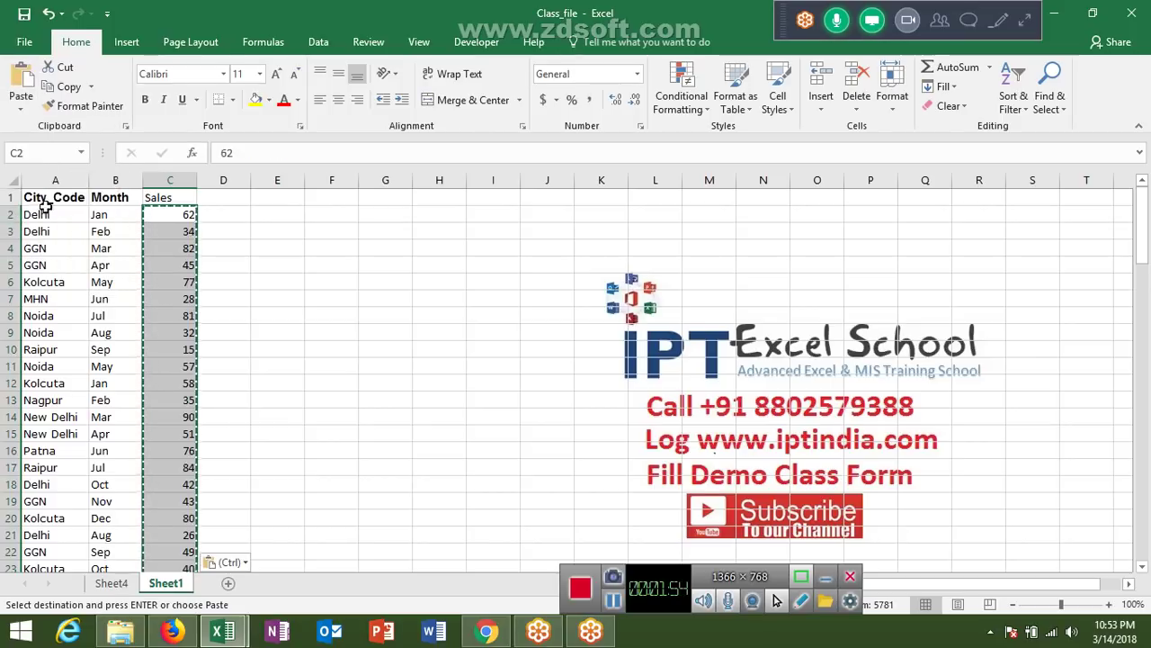
# Enter Delhi in G3, Feb in H3 and a Sales label in I2
pyautogui.click(400, 232)
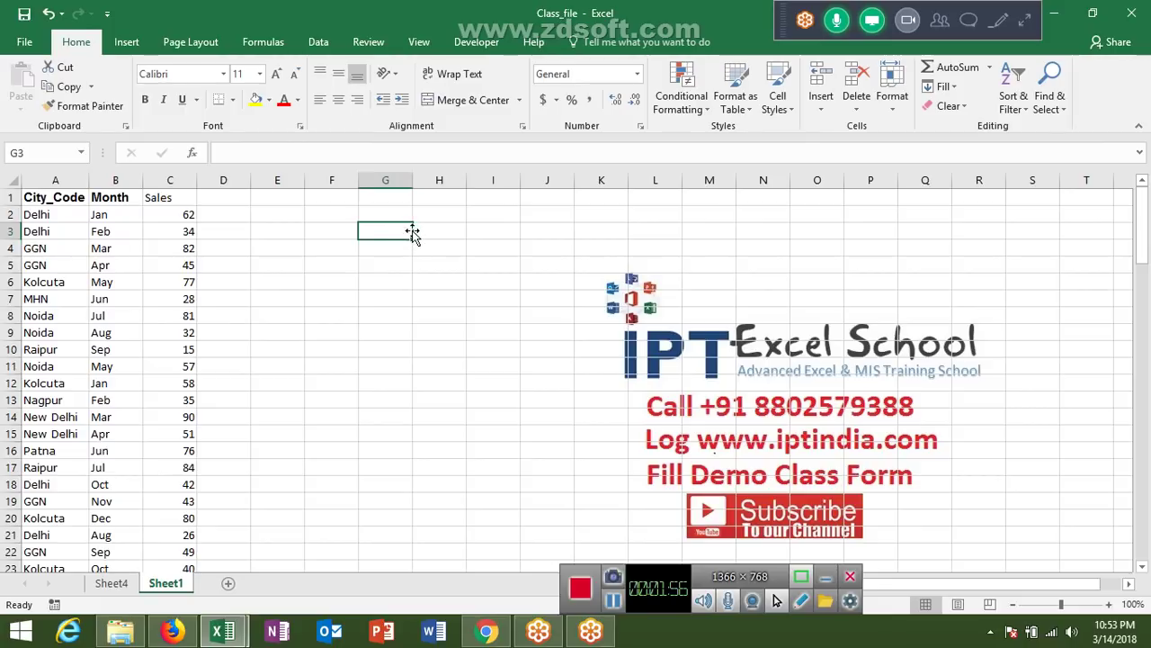
pyautogui.write('D')
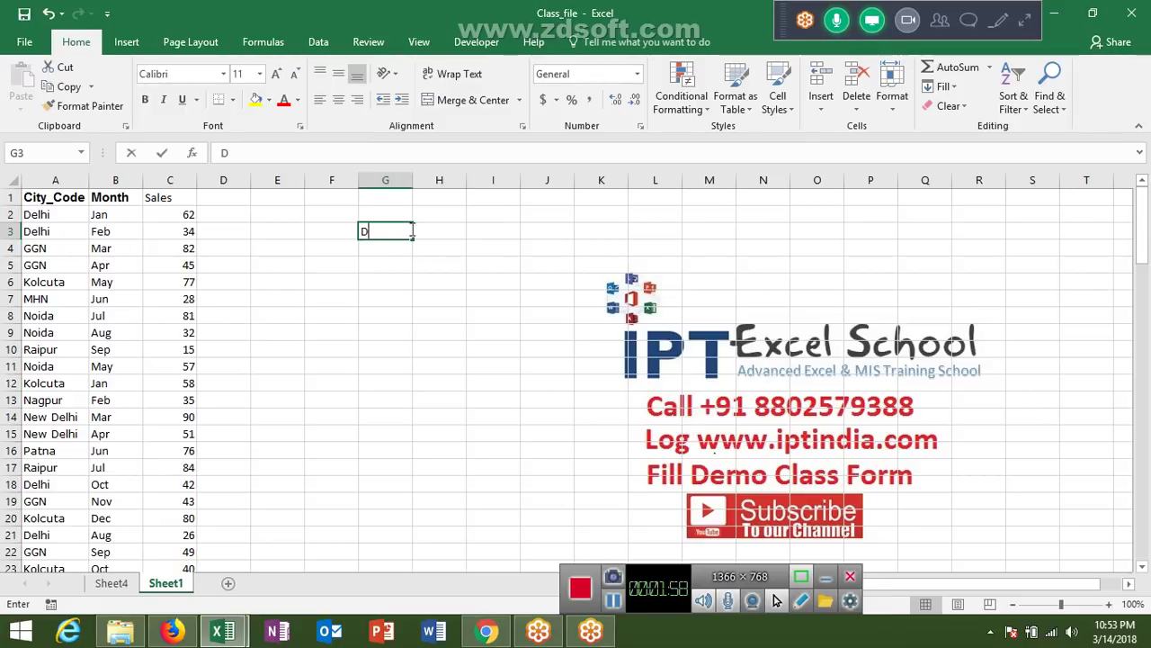
pyautogui.write('elhi')
pyautogui.press('Tab')
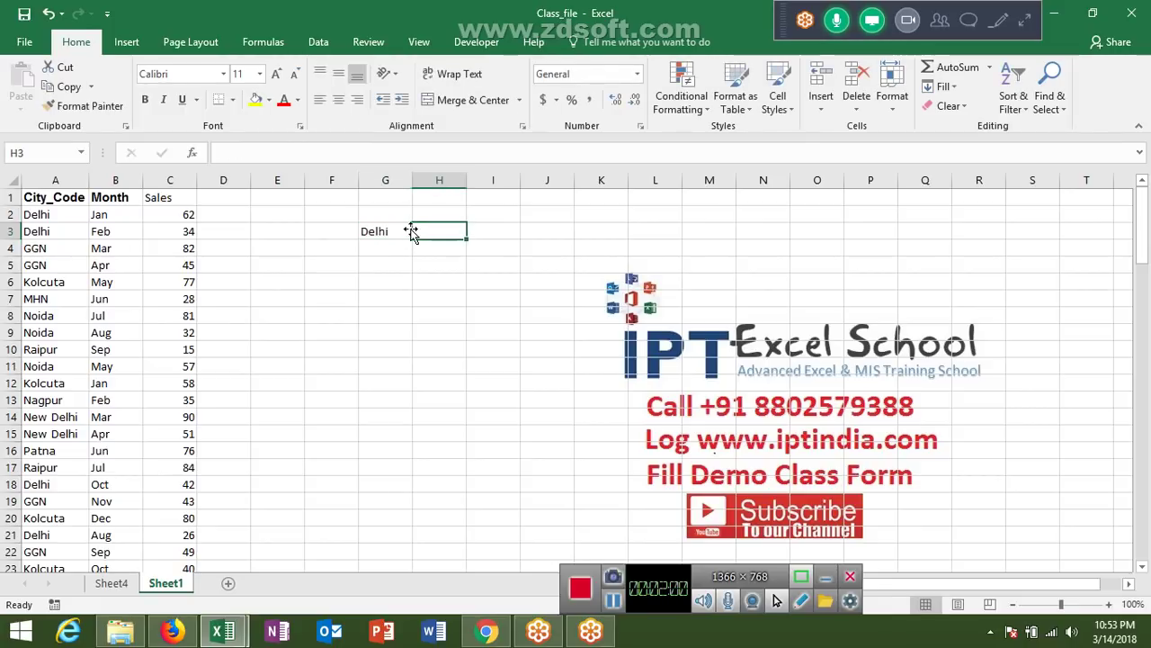
pyautogui.write('Feb')
pyautogui.press('Tab')
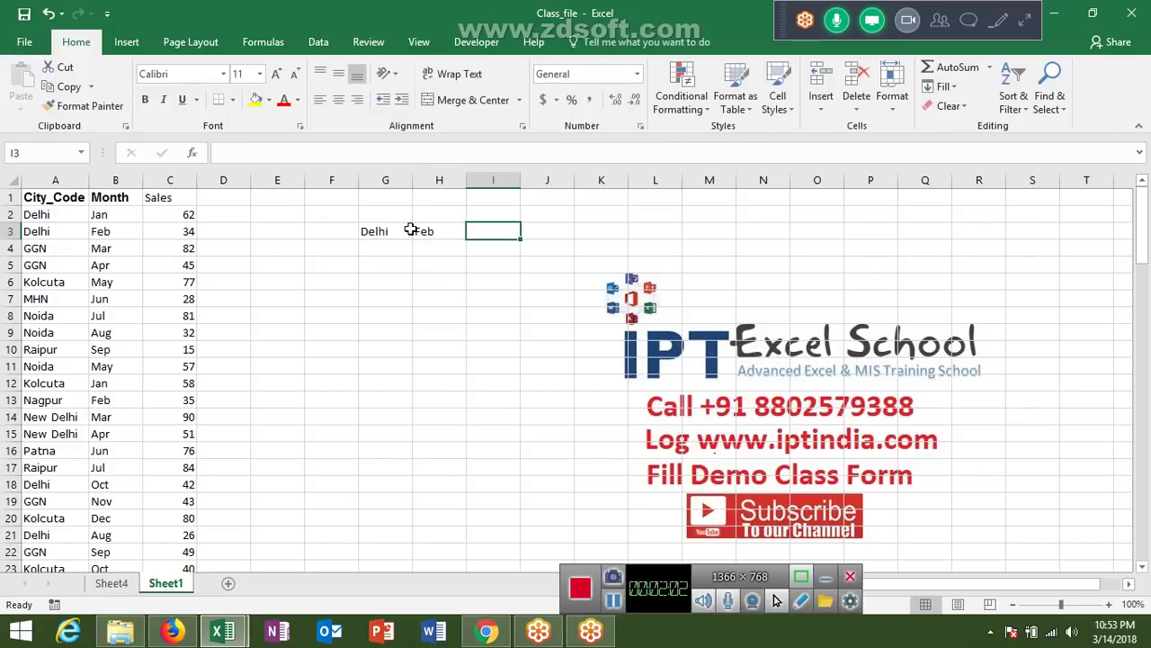
pyautogui.press('Up')
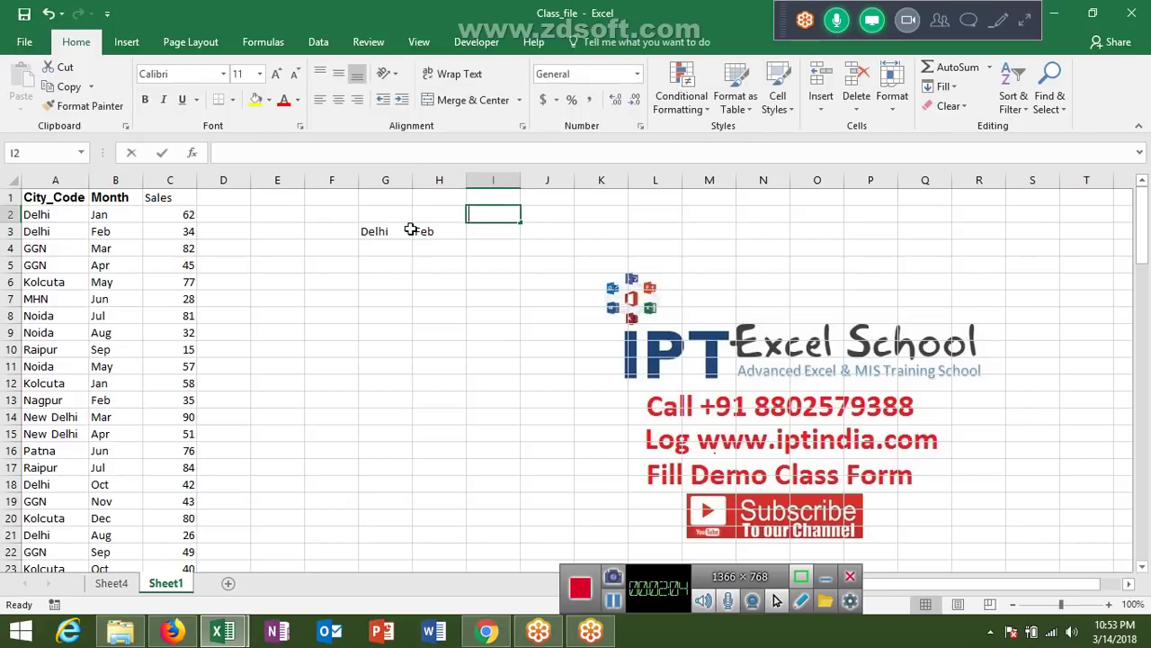
pyautogui.write('Sales')
pyautogui.press('Return')
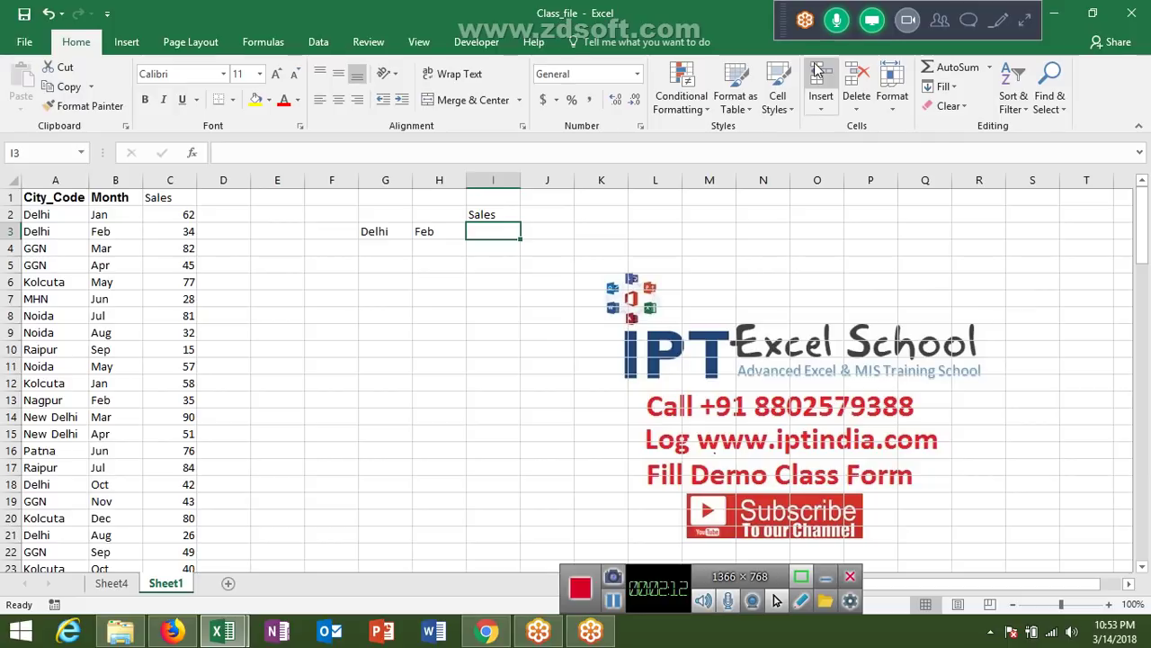
pyautogui.click(1026, 22)
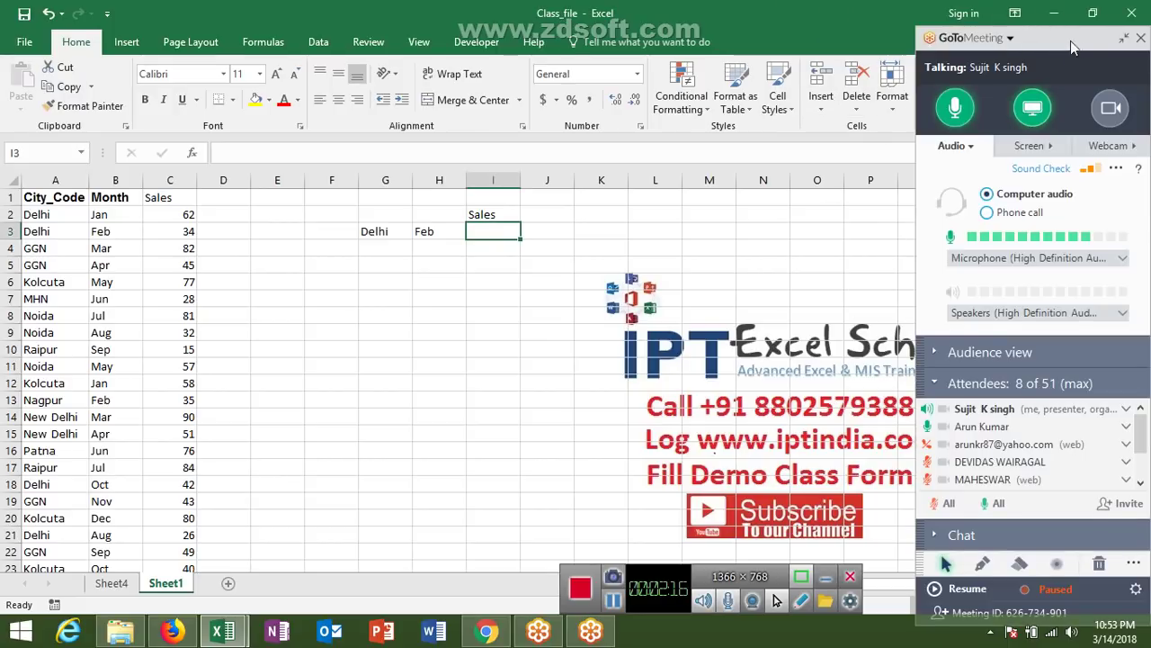
pyautogui.click(1124, 38)
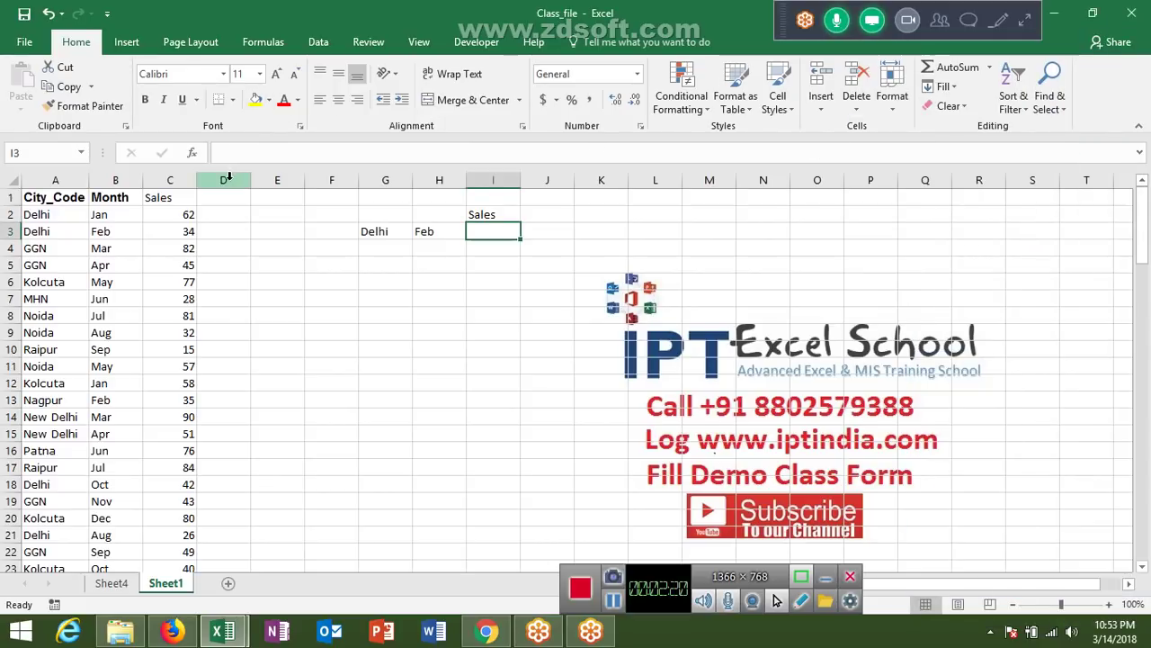
pyautogui.click(181, 213)
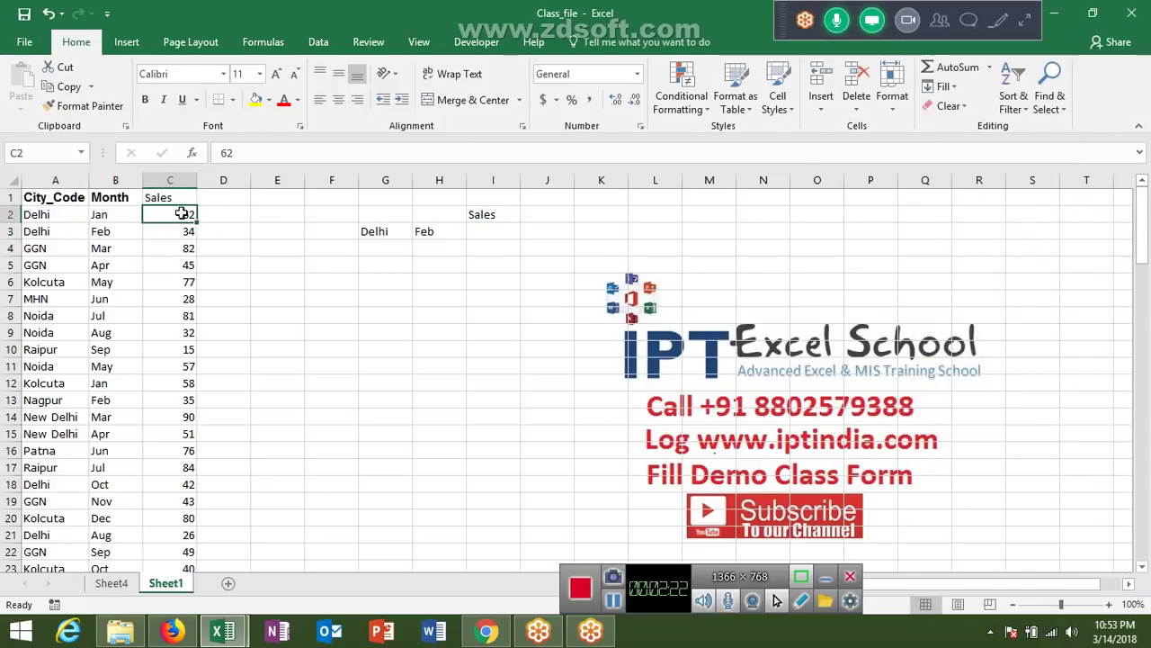
pyautogui.click(169, 231)
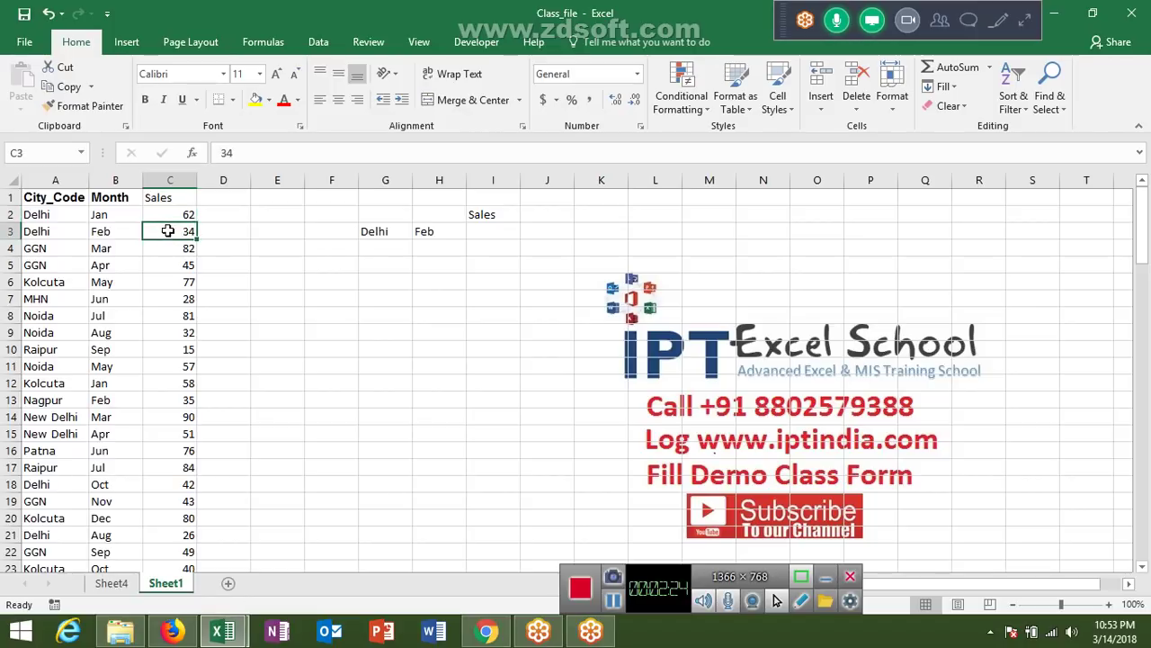
pyautogui.click(459, 228)
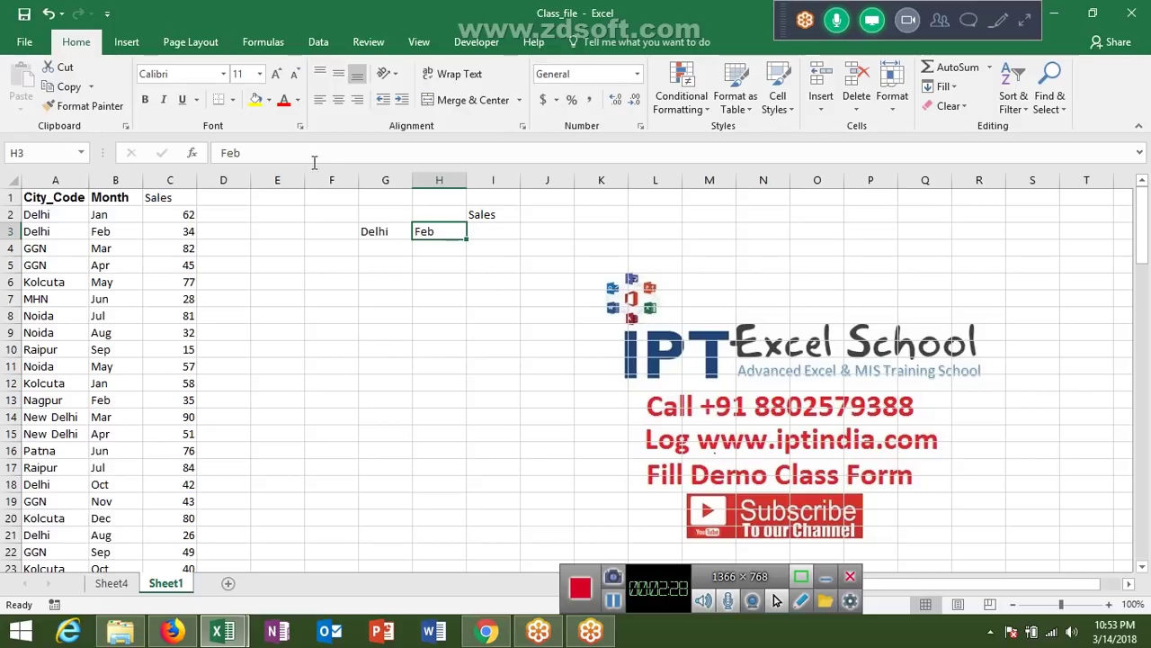
pyautogui.click(48, 179)
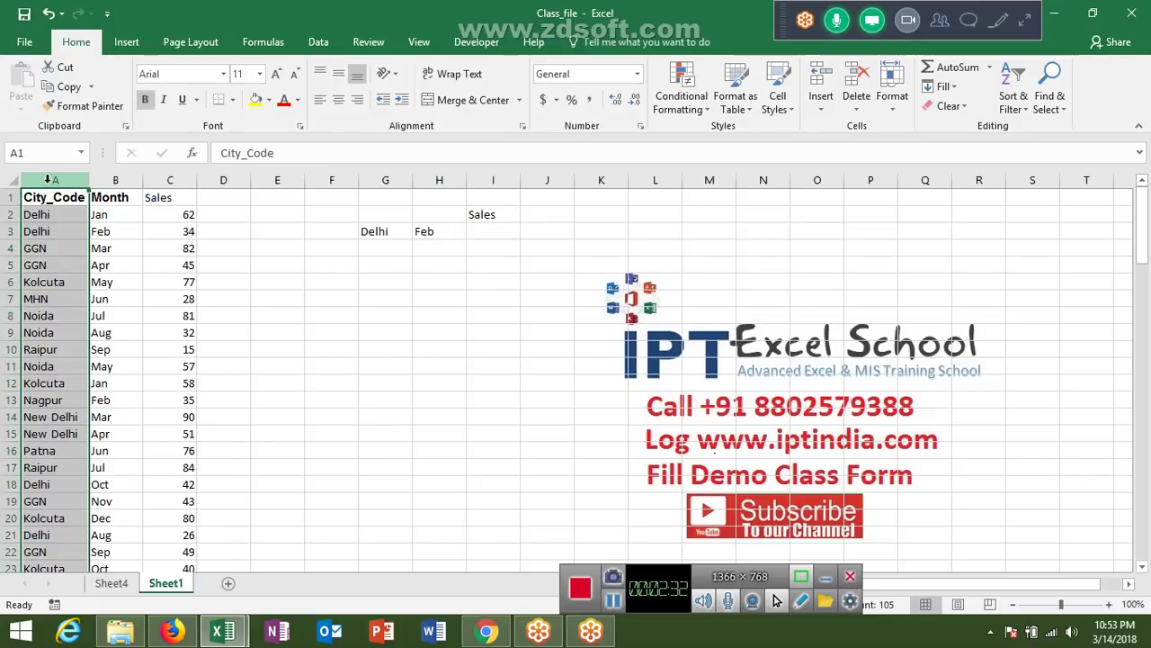
# Insert a new column A and fill it down with =B2&"-"&C2 city-month keys
pyautogui.hotkey('ctrl', 'shift', '+')
pyautogui.click(47, 214)
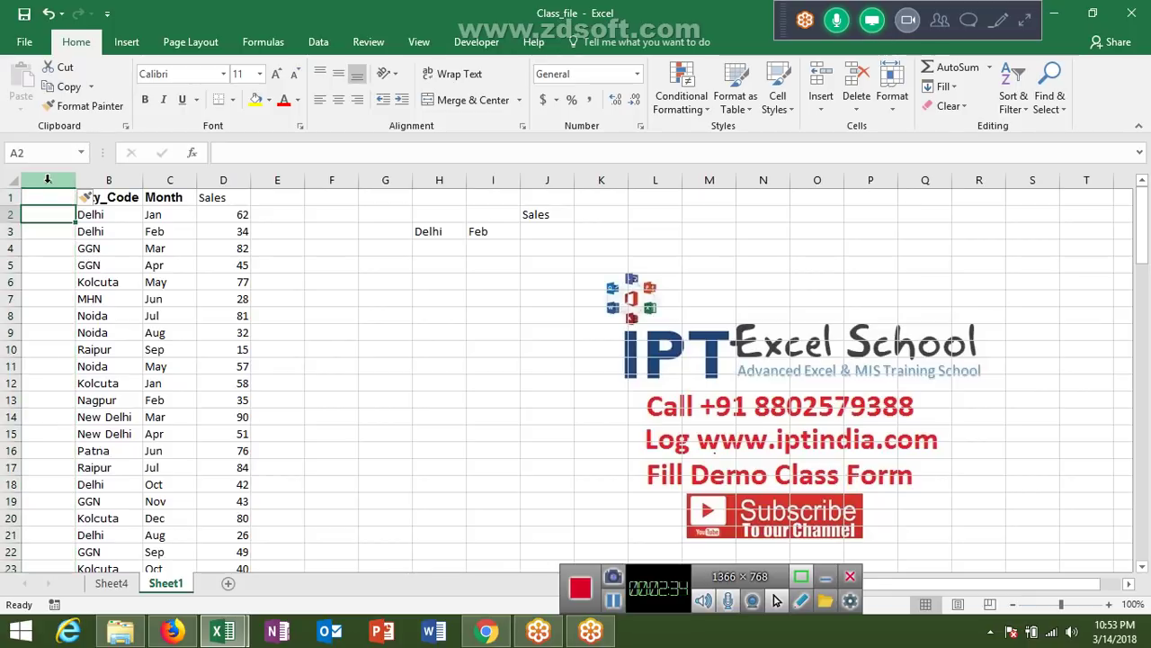
pyautogui.write('=')
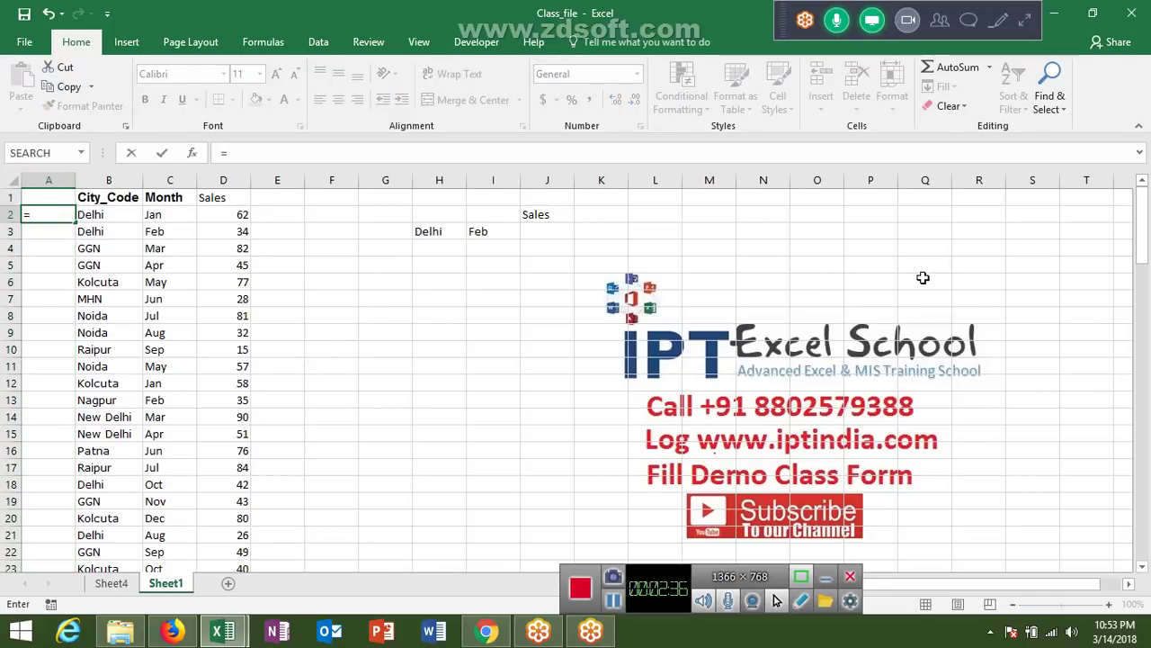
pyautogui.press('Right')
pyautogui.write('&')
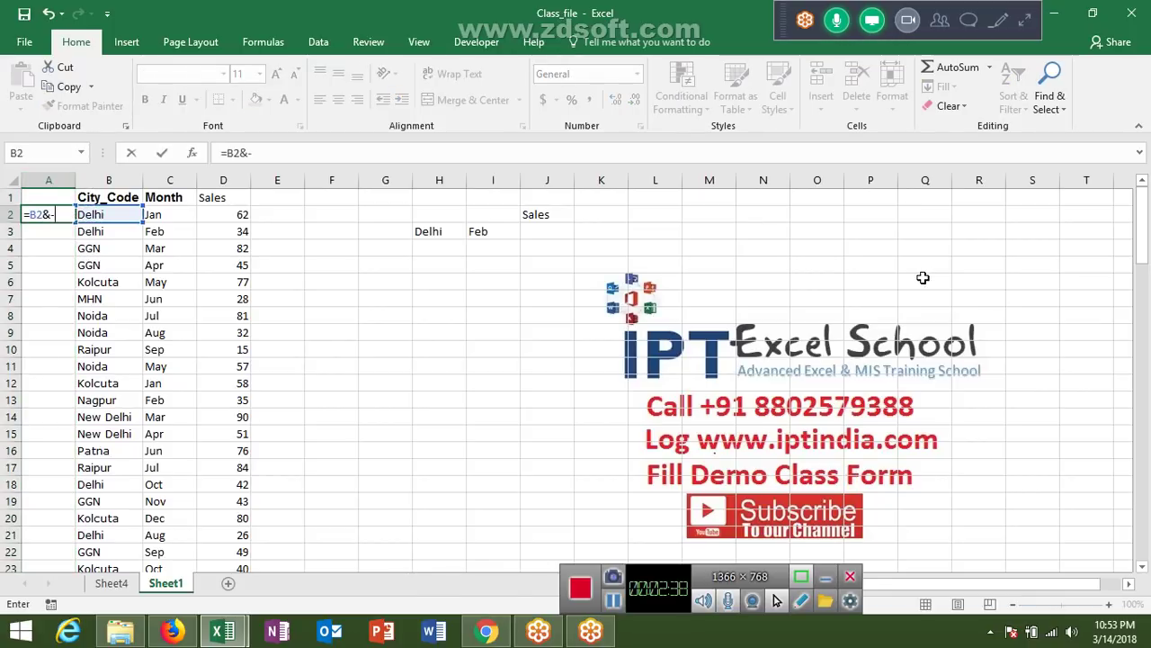
pyautogui.write('"')
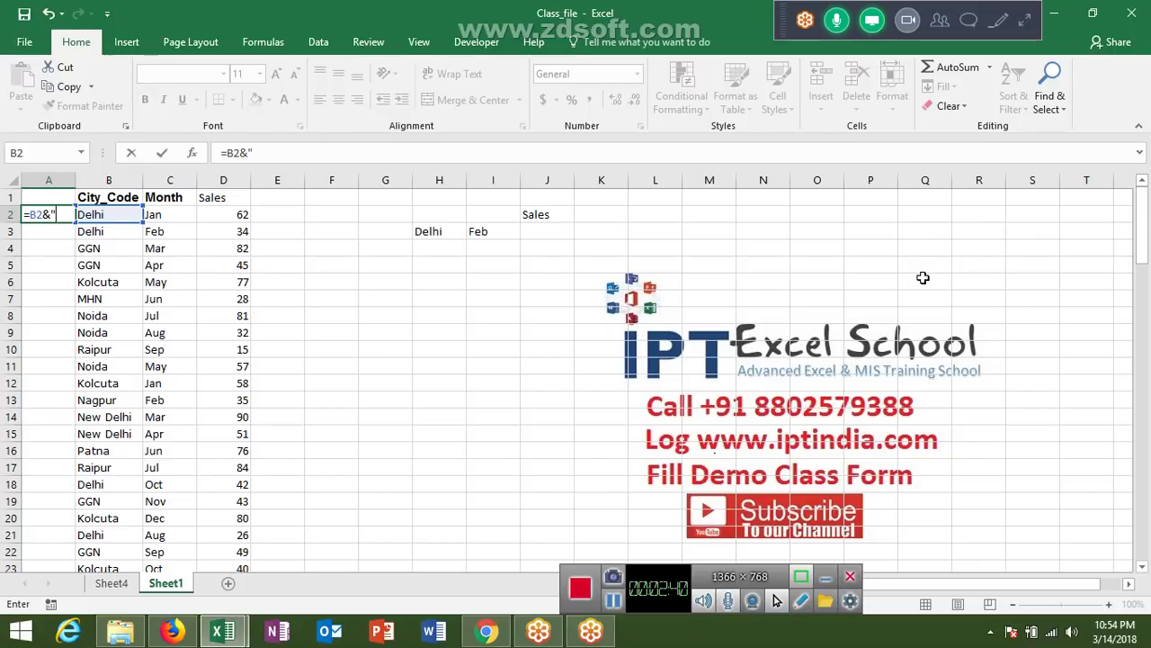
pyautogui.write('-"&')
pyautogui.press('Right')
pyautogui.press('Right')
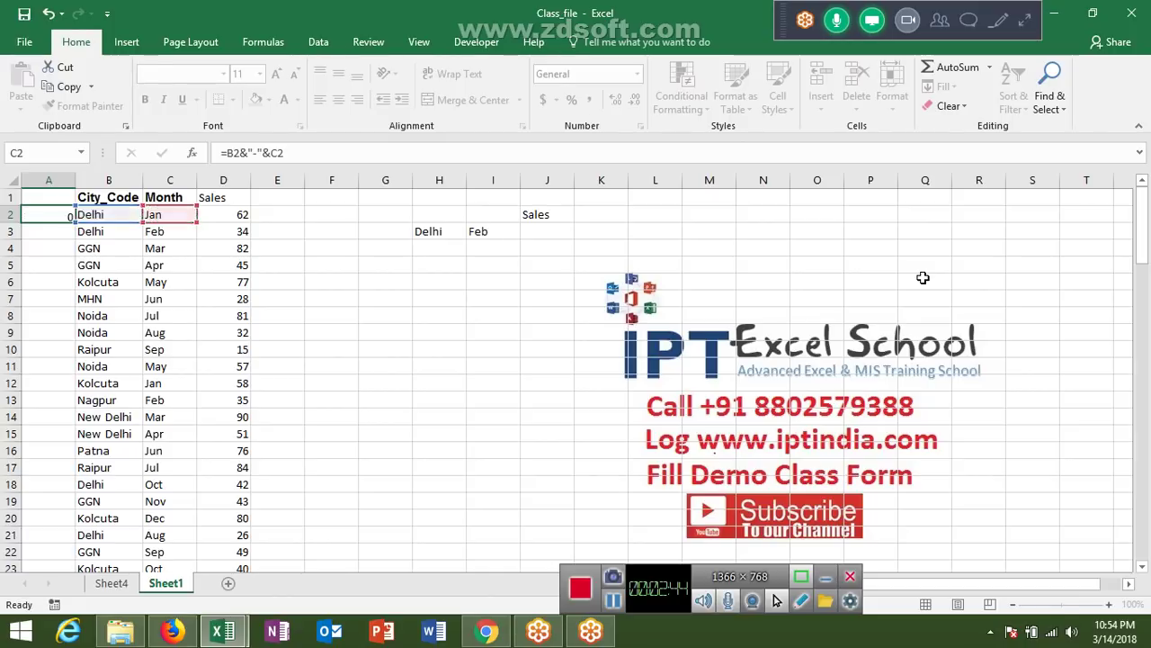
pyautogui.hotkey('ctrl', 'Return')
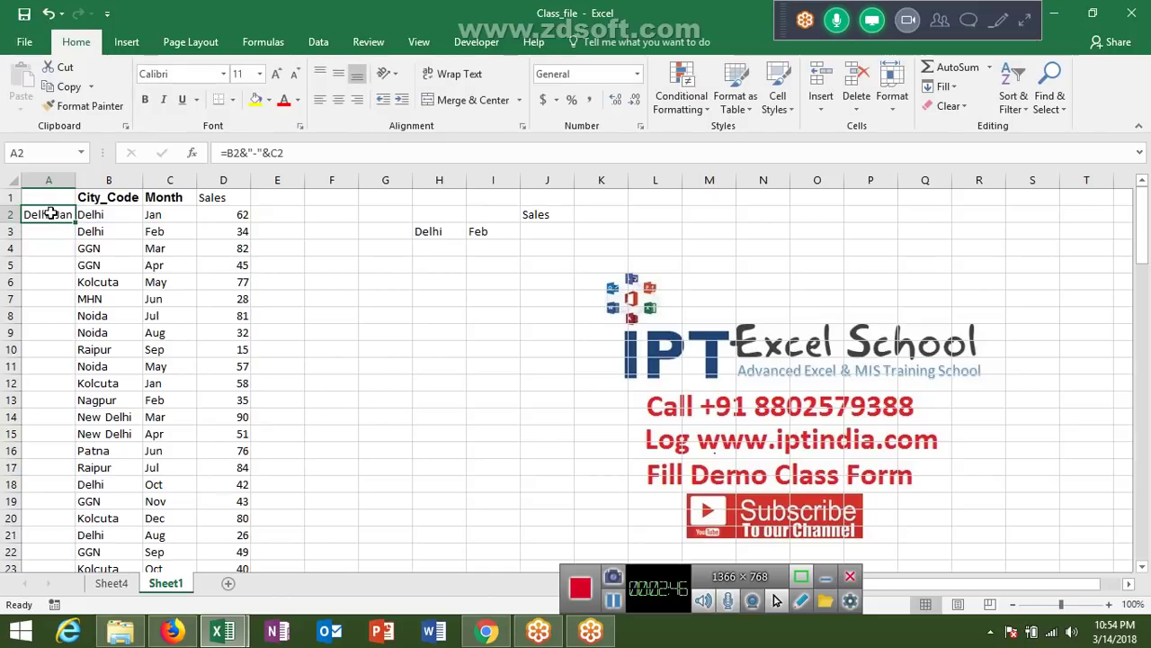
pyautogui.doubleClick(75, 222)
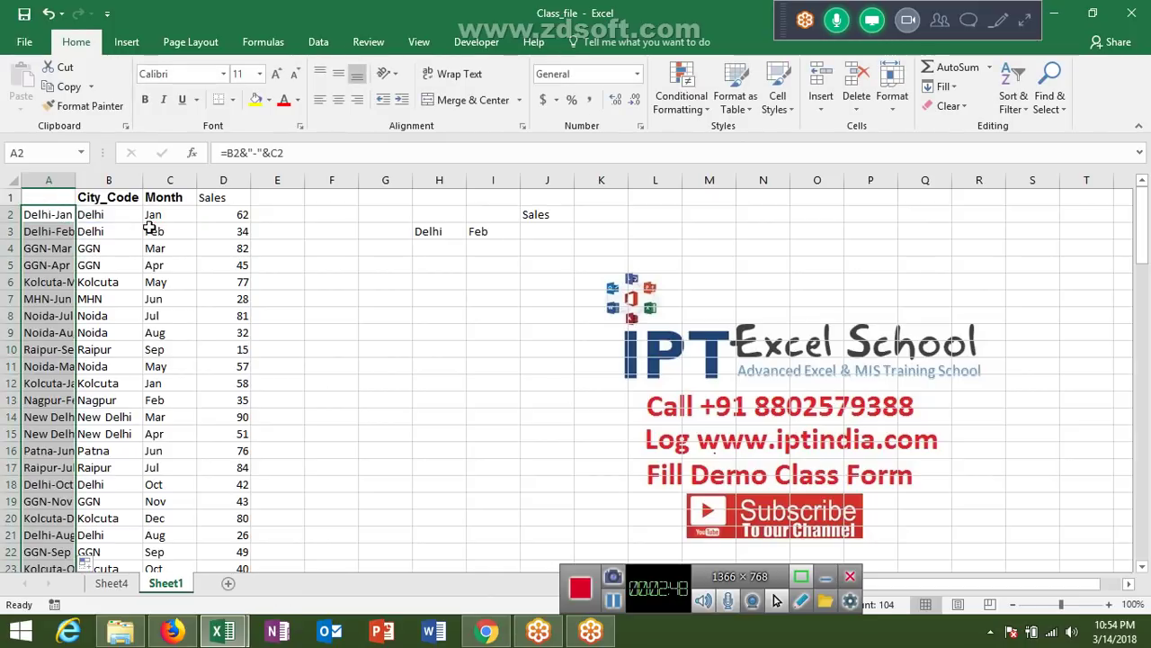
pyautogui.click(554, 230)
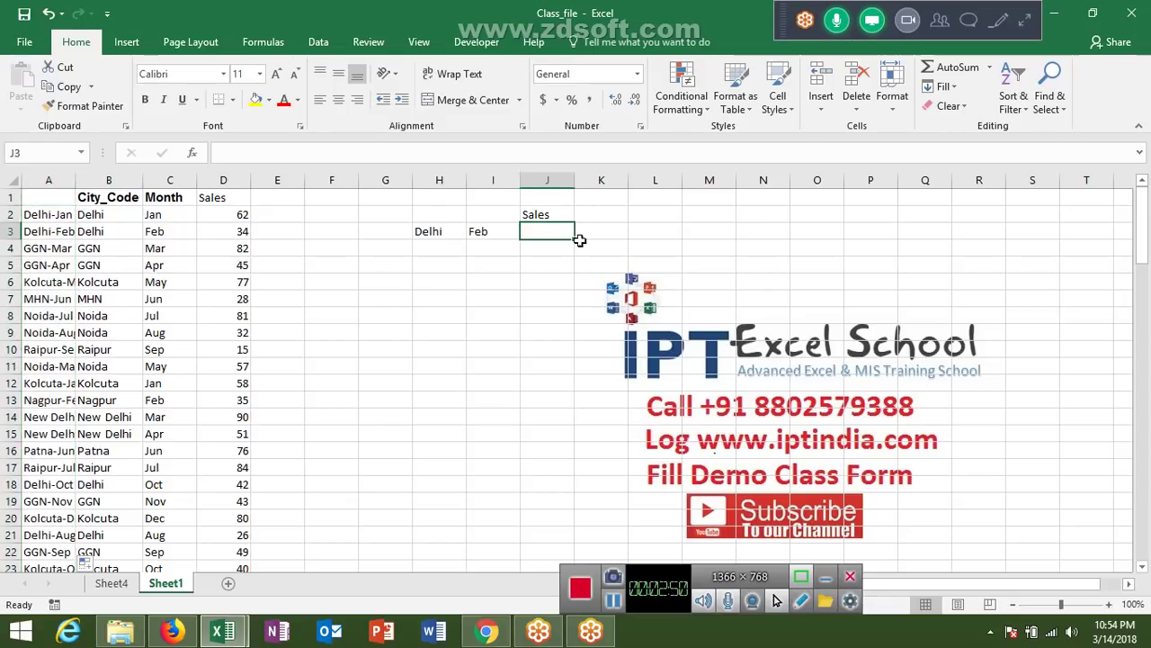
# Enter =VLOOKUP(H3&"-"&I3,A:D,4,0) in J3, returning 34 for Delhi in Feb
pyautogui.write('=vl')
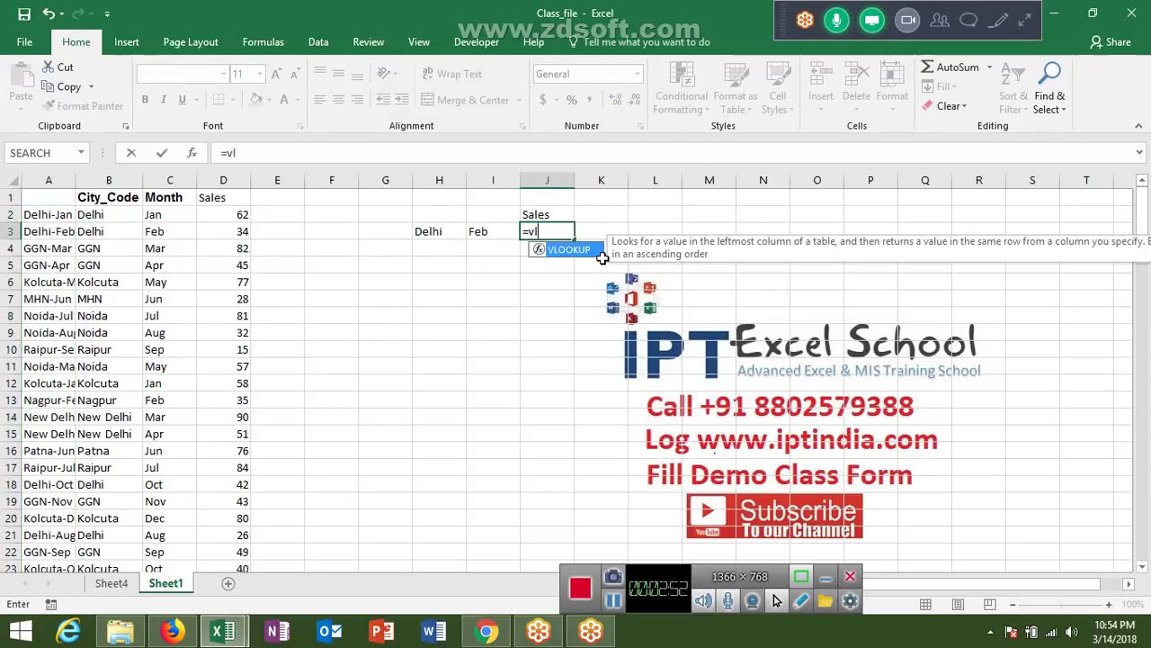
pyautogui.press('Tab')
pyautogui.press('Left')
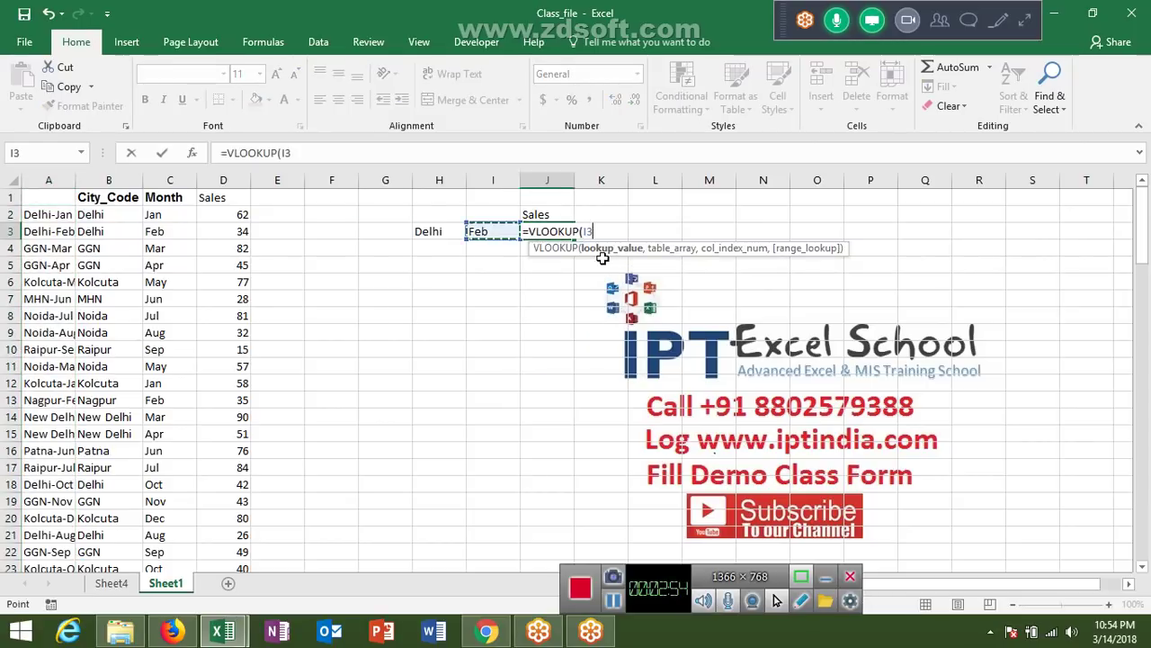
pyautogui.press('Left')
pyautogui.write('&')
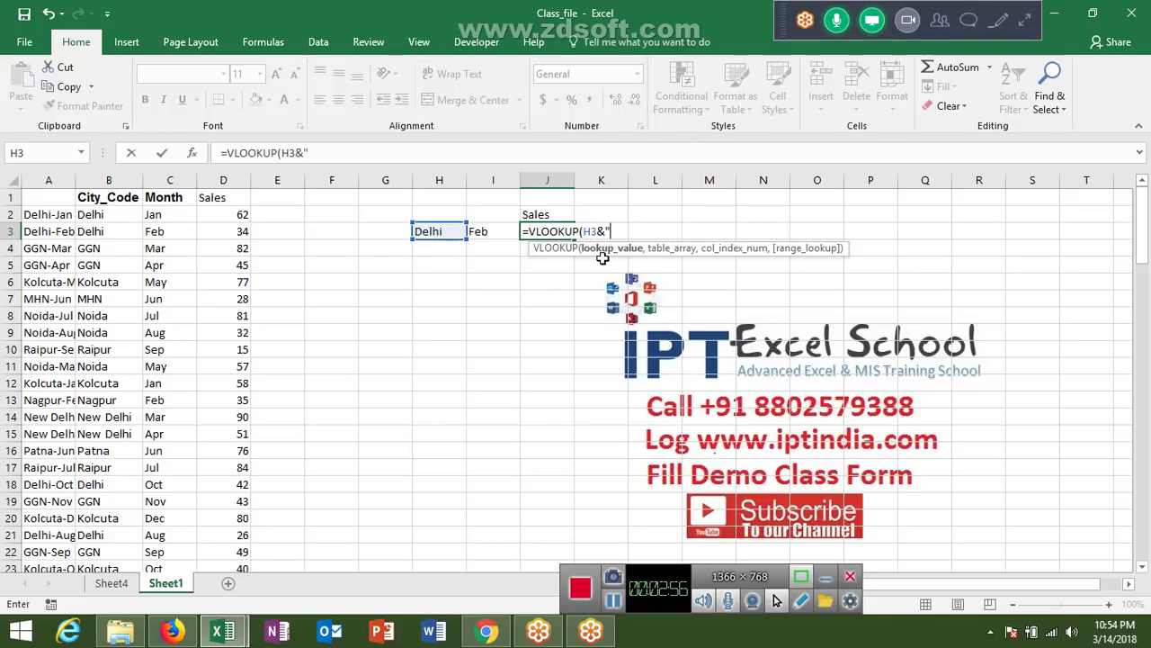
pyautogui.write('"-"')
pyautogui.write('&')
pyautogui.press('Left')
pyautogui.press('Return')
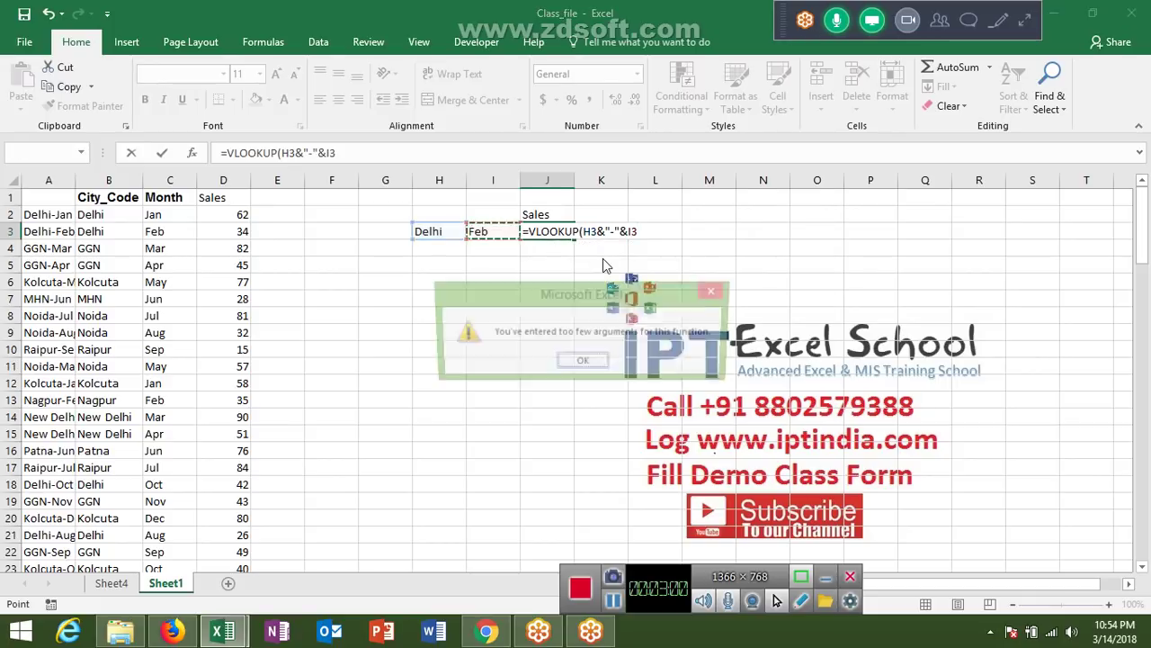
pyautogui.press('Return')
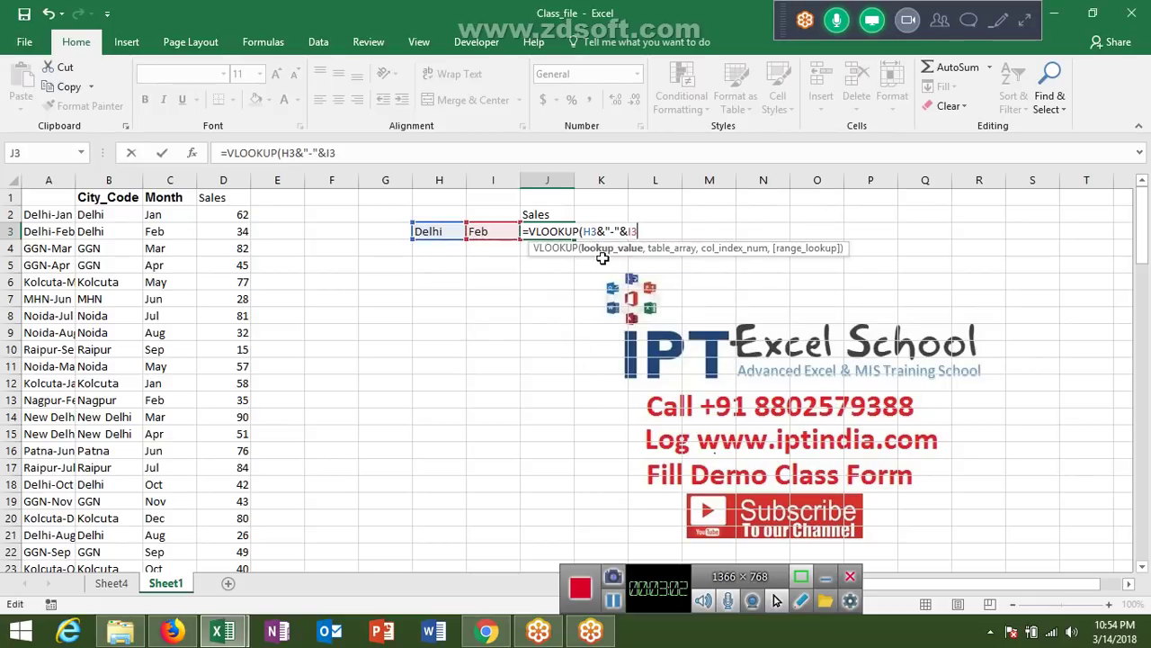
pyautogui.write(',')
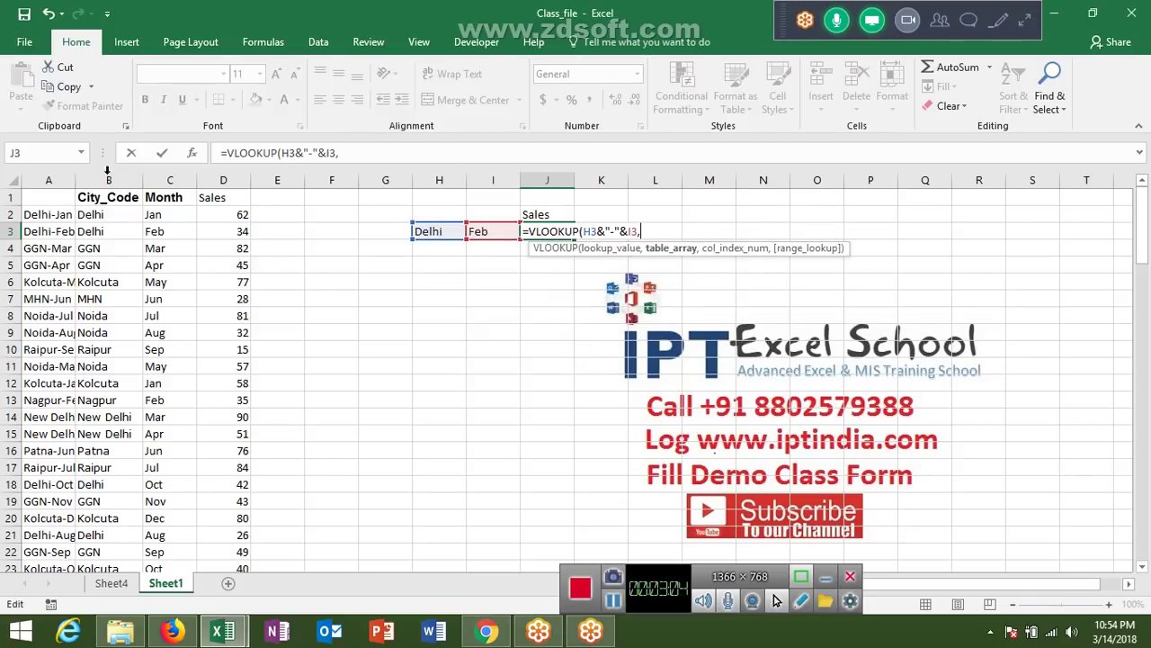
pyautogui.moveTo(63, 174); pyautogui.dragTo(218, 173)
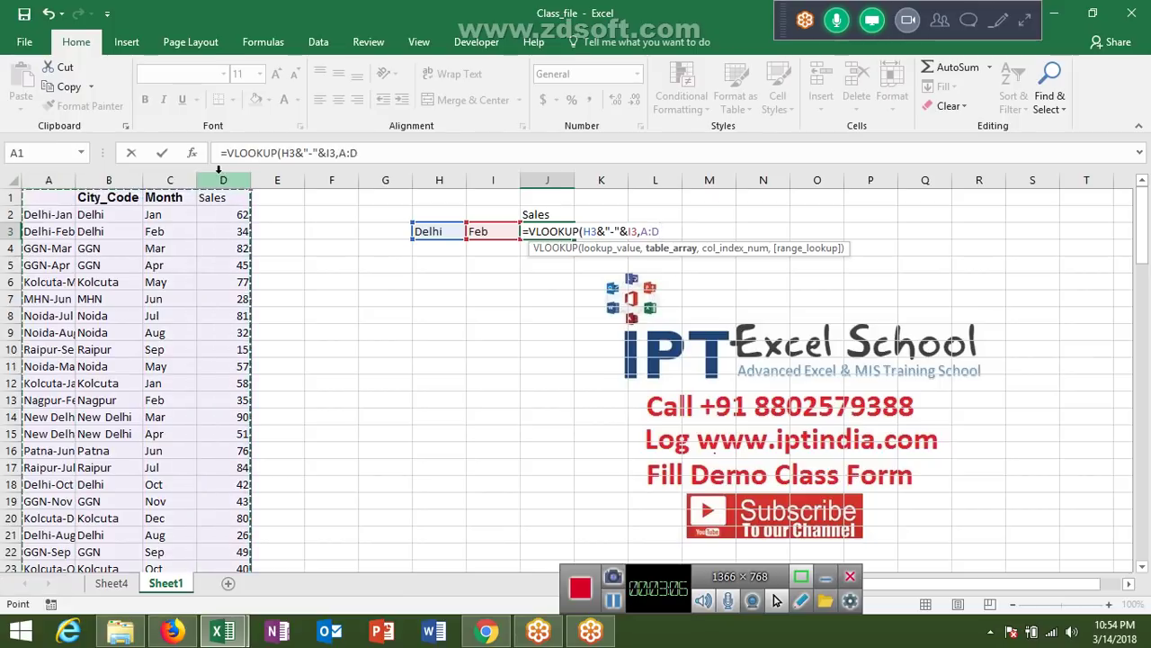
pyautogui.write(',')
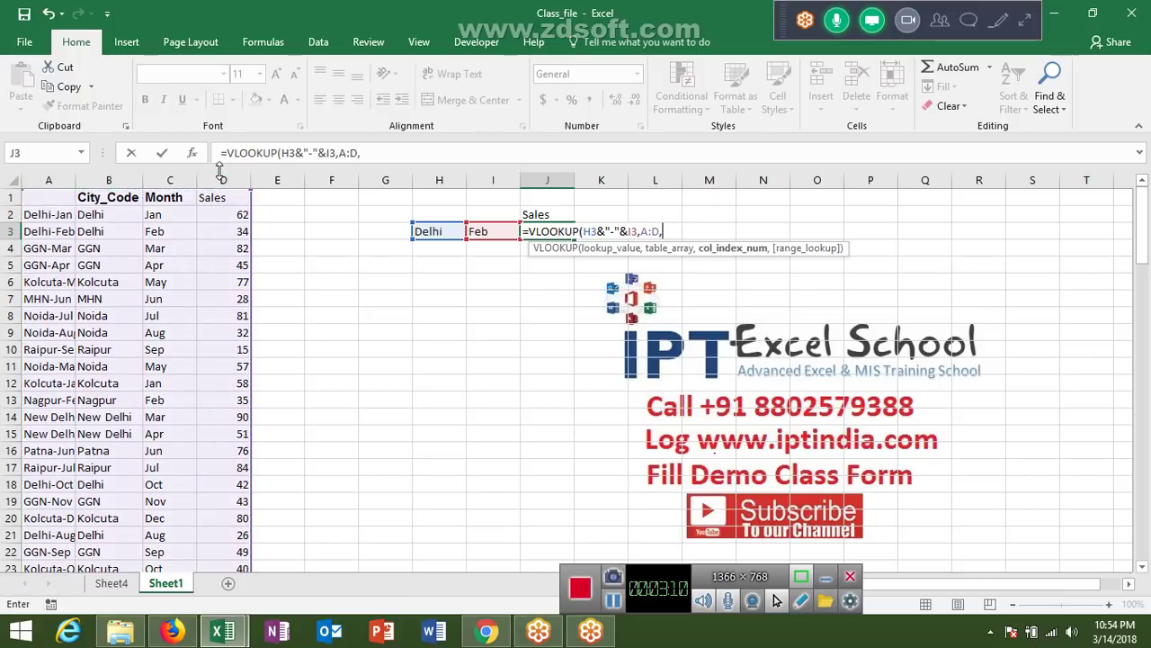
pyautogui.write('4,0')
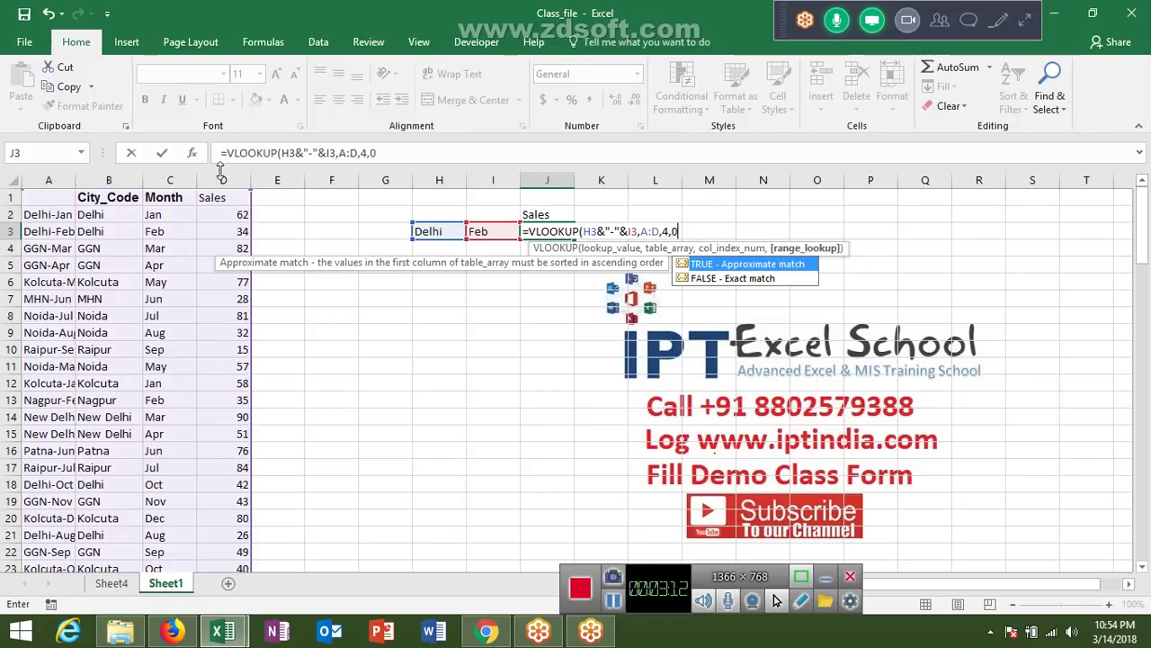
pyautogui.press('Return')
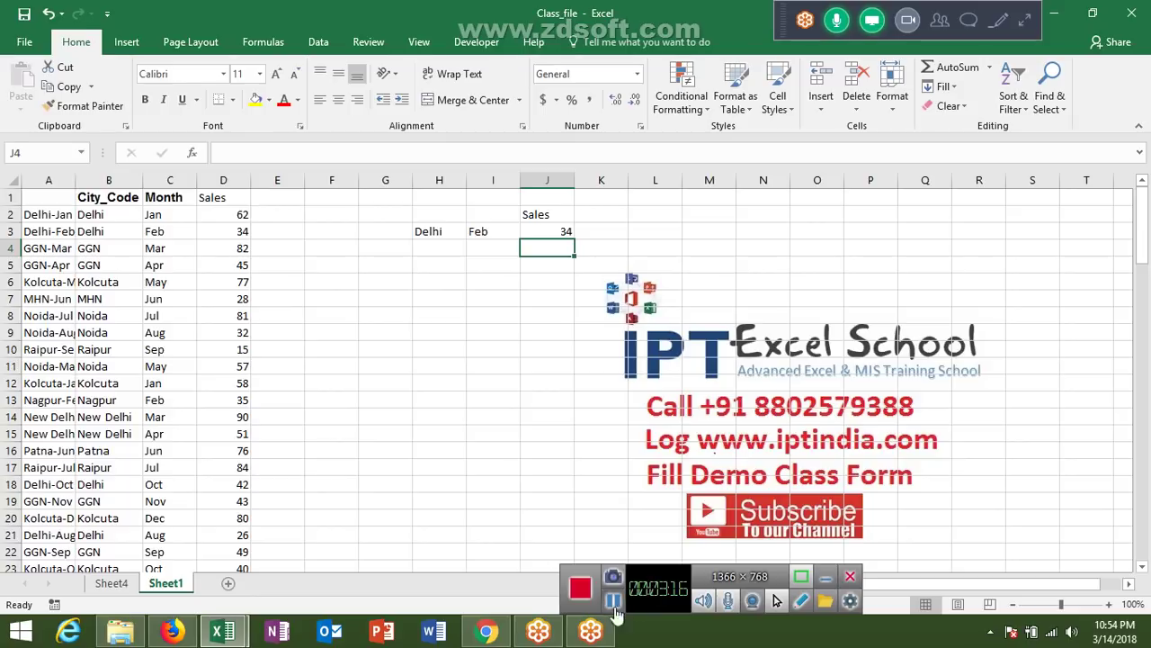
pyautogui.press('Up')
pyautogui.press('F2')
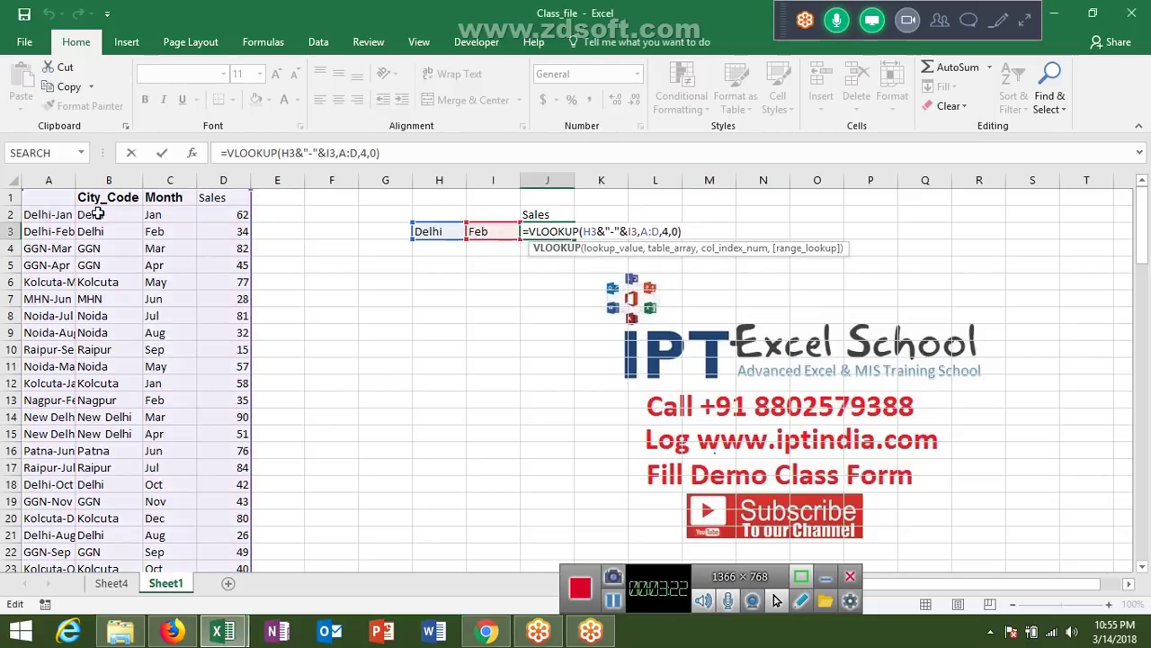
pyautogui.hotkey('ctrl', 'Return')
pyautogui.click(36, 183)
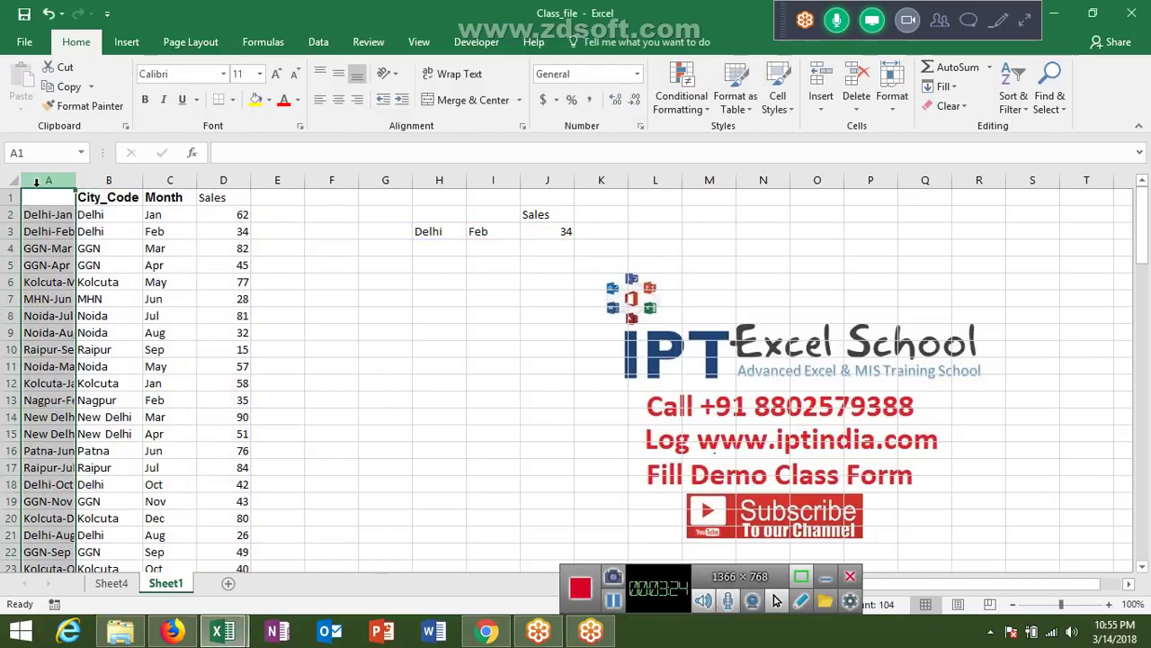
pyautogui.moveTo(86, 226); pyautogui.dragTo(129, 219)
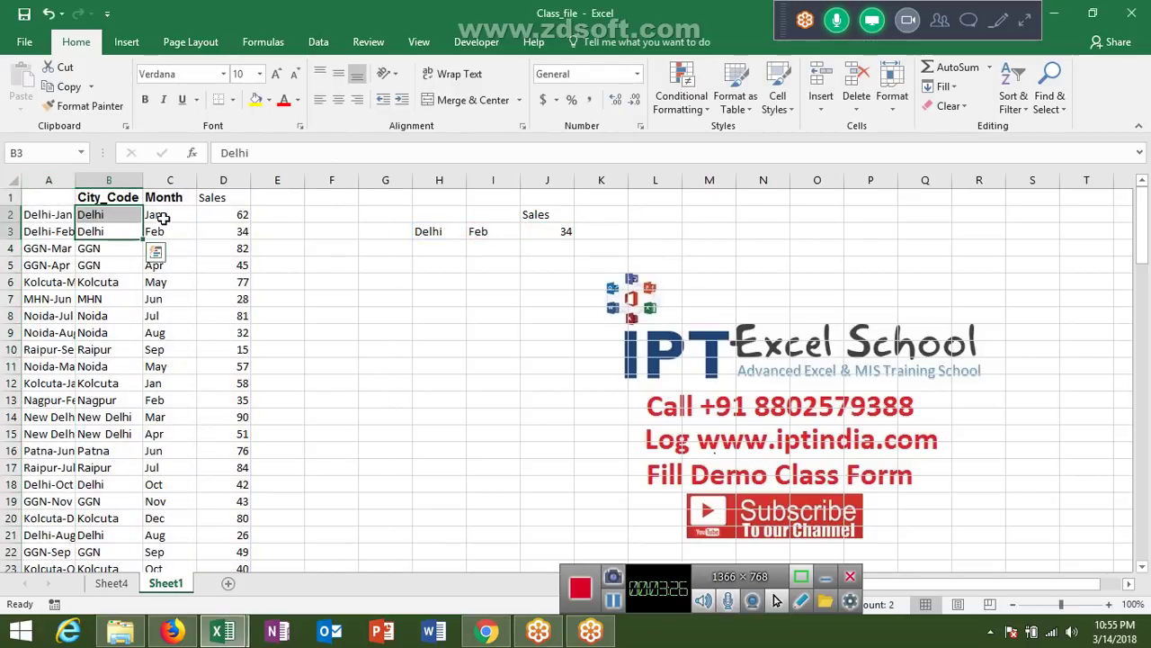
pyautogui.click(160, 216)
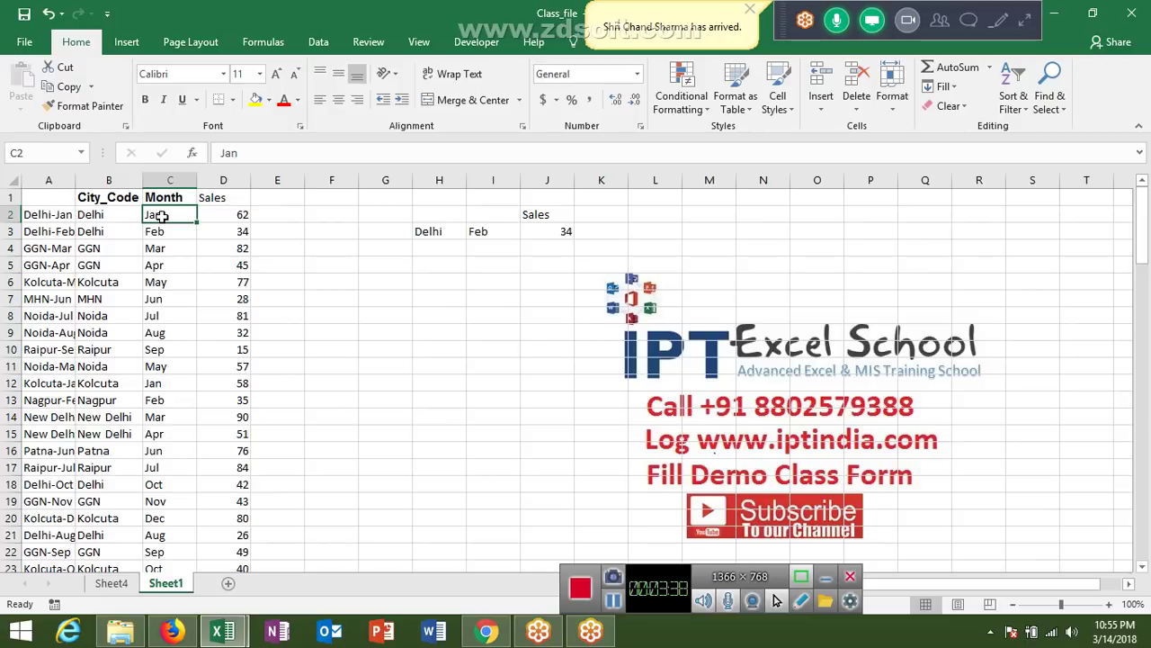
pyautogui.press('Left')
pyautogui.press('Left')
pyautogui.press('Right')
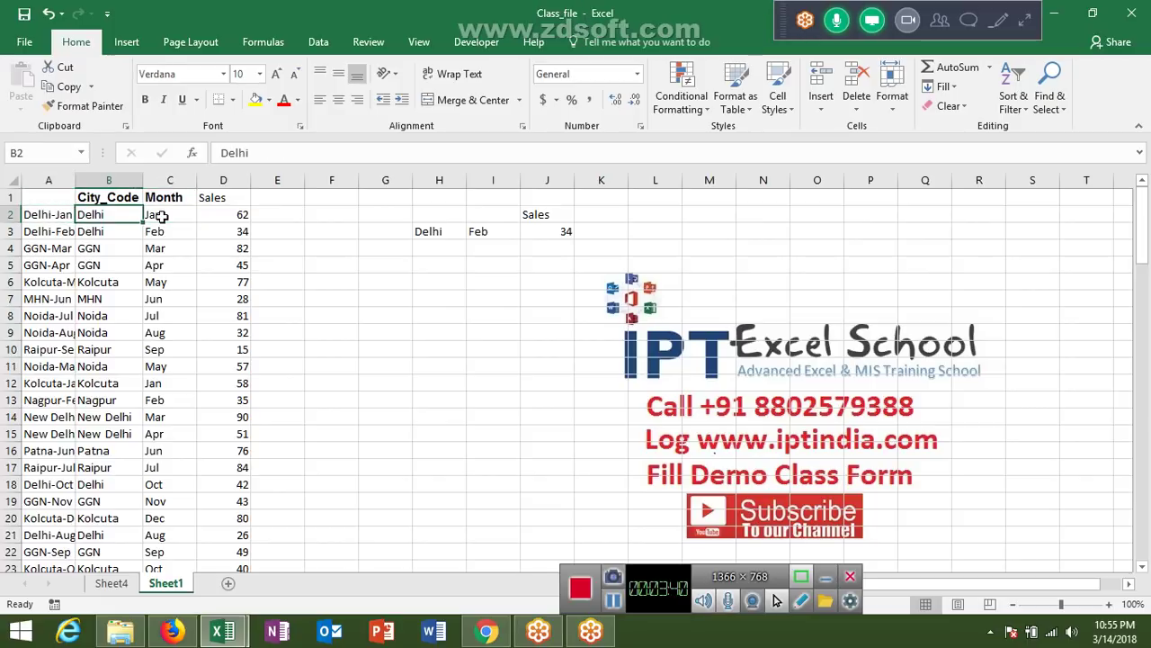
pyautogui.press('Right')
pyautogui.press('Left')
pyautogui.press('Left')
pyautogui.press('Down')
pyautogui.press('Down')
pyautogui.press('Down')
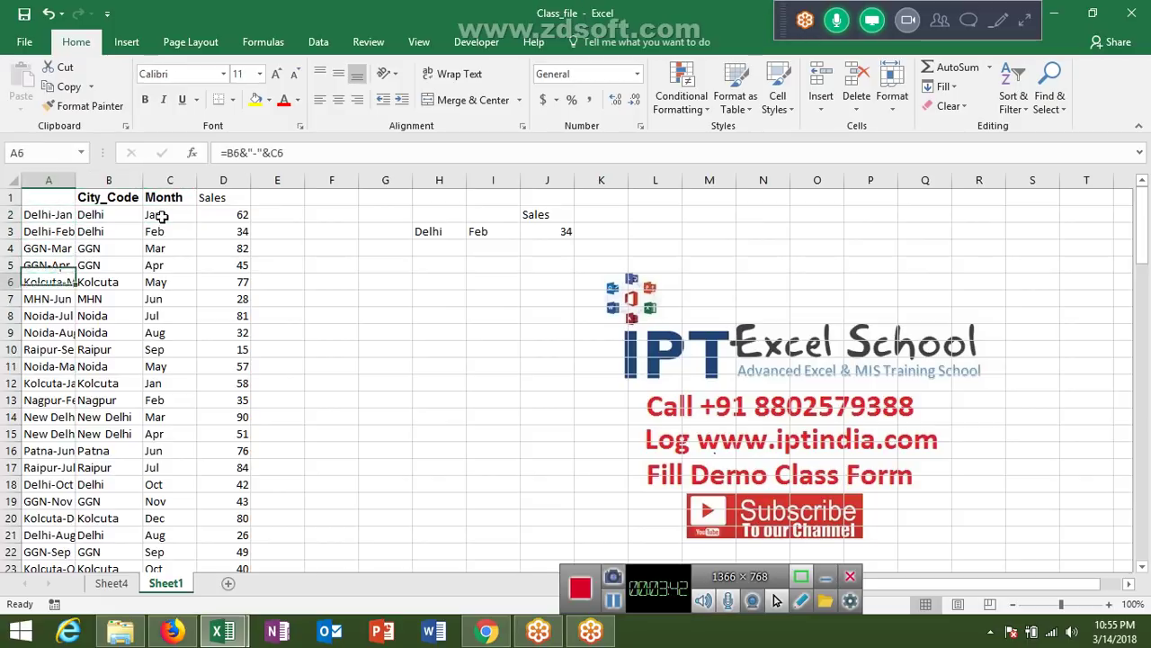
pyautogui.press('Down')
pyautogui.press('Down')
pyautogui.press('Down')
pyautogui.press('Down')
pyautogui.press('Down')
pyautogui.press('Down')
pyautogui.press('Down')
pyautogui.press('Down')
pyautogui.press('Down')
pyautogui.press('Down')
pyautogui.press('Down')
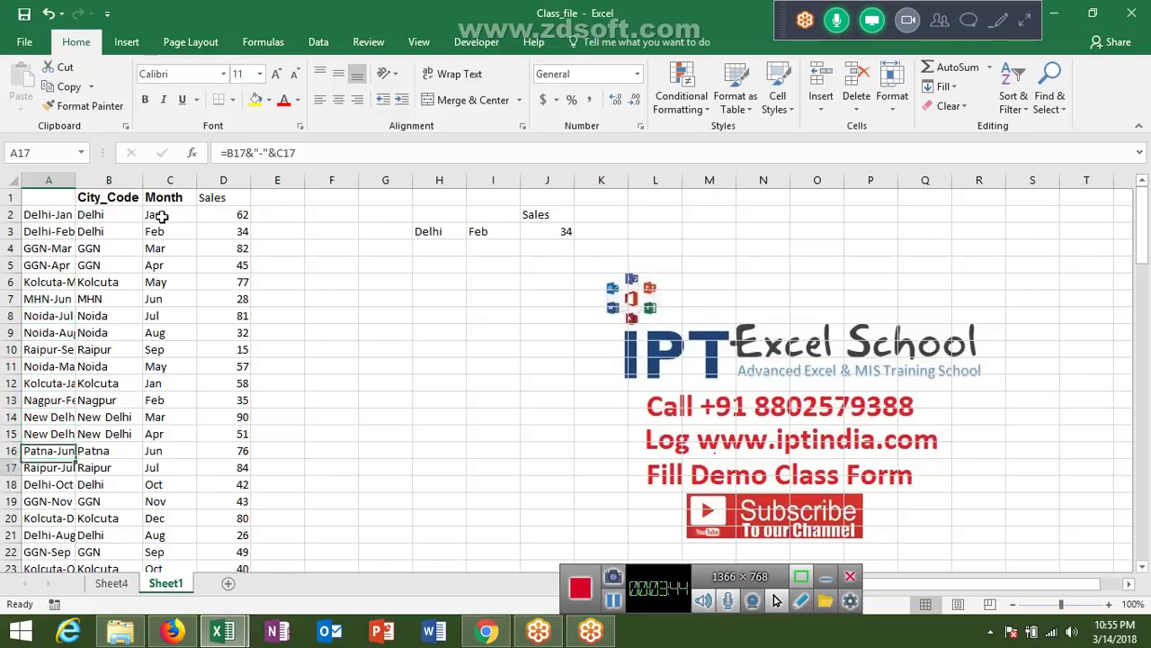
# Open J3 in edit mode to display its =VLOOKUP(H3&"-"&I3,A:D,4,0) formula
pyautogui.doubleClick(564, 232)
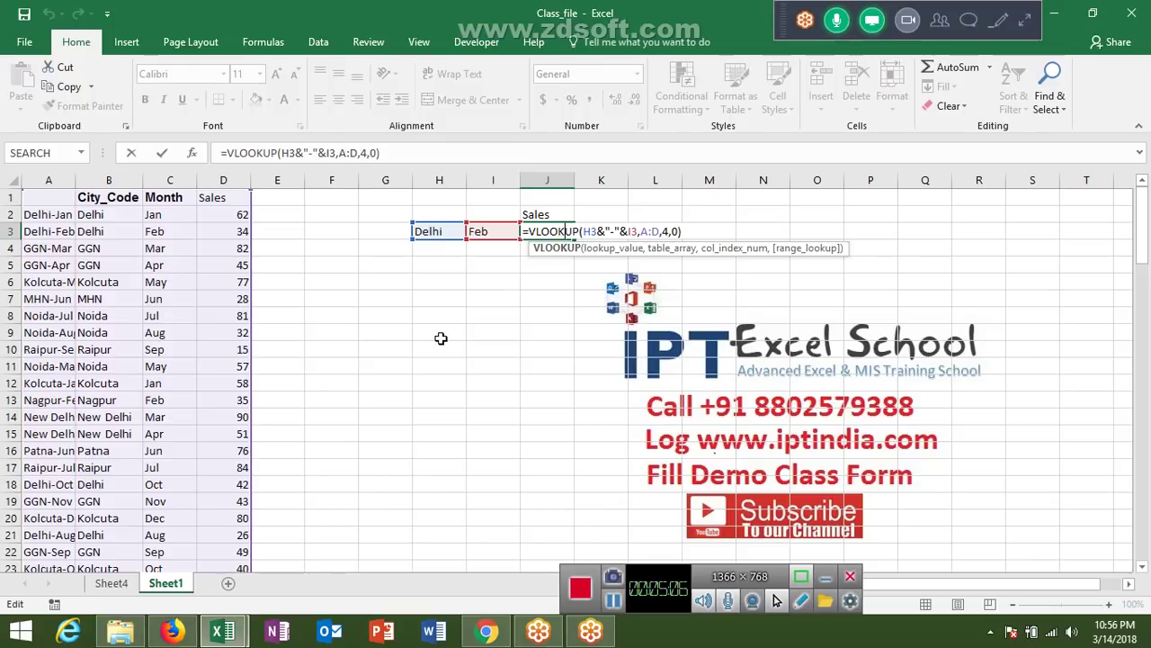
# Leave J3's formula unchanged and test the lookup with Jan as the month
pyautogui.write('`')
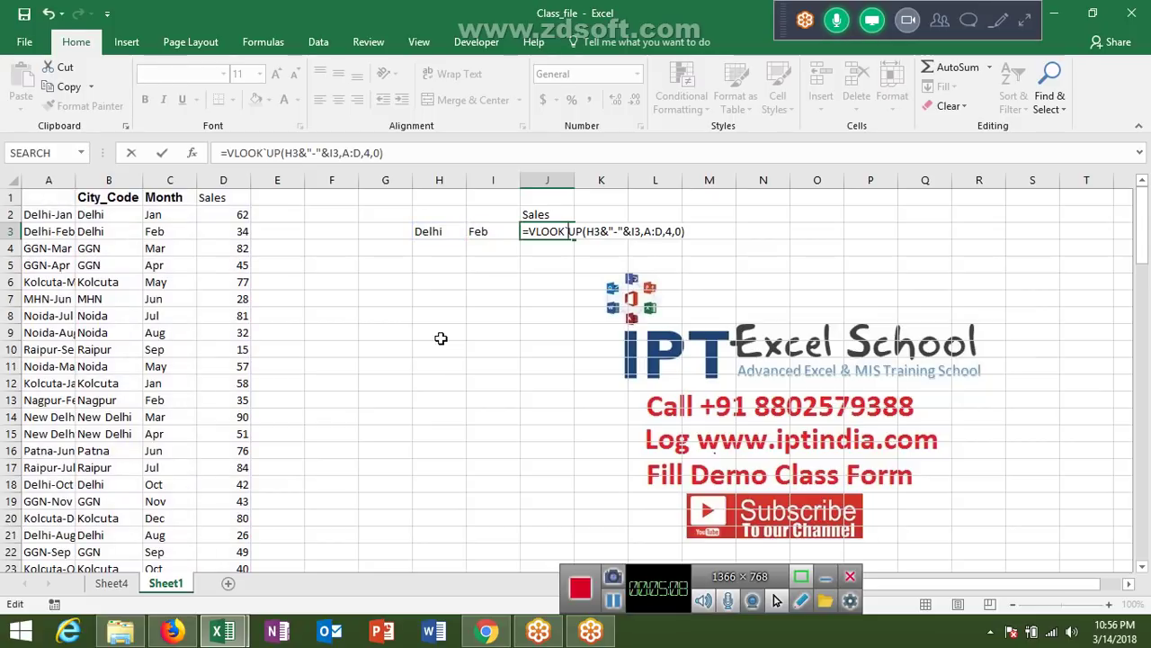
pyautogui.write('```````````')
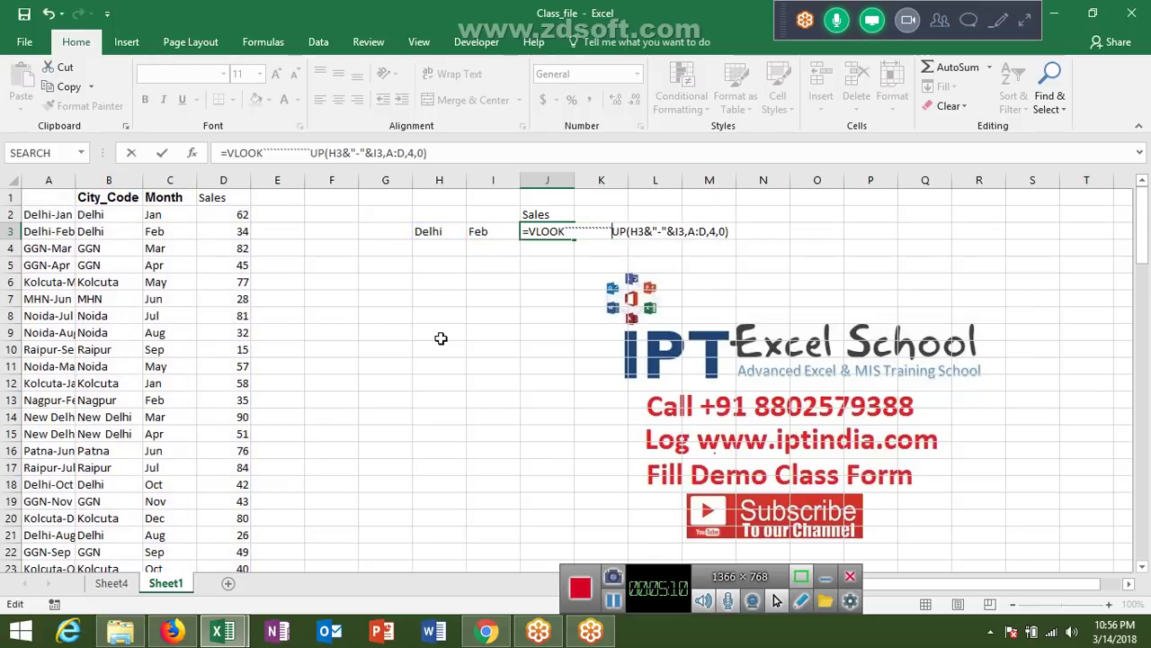
pyautogui.hotkey('ctrl', 'Return')
pyautogui.press('Left')
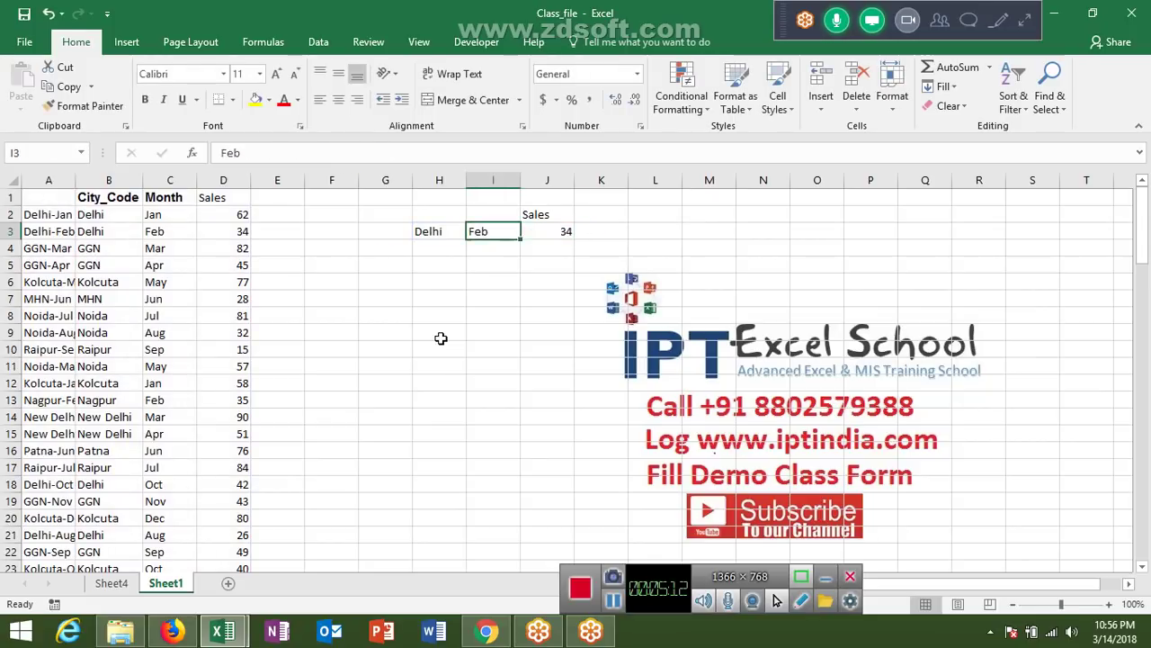
pyautogui.press('Left')
pyautogui.press('Right')
pyautogui.write('Ja')
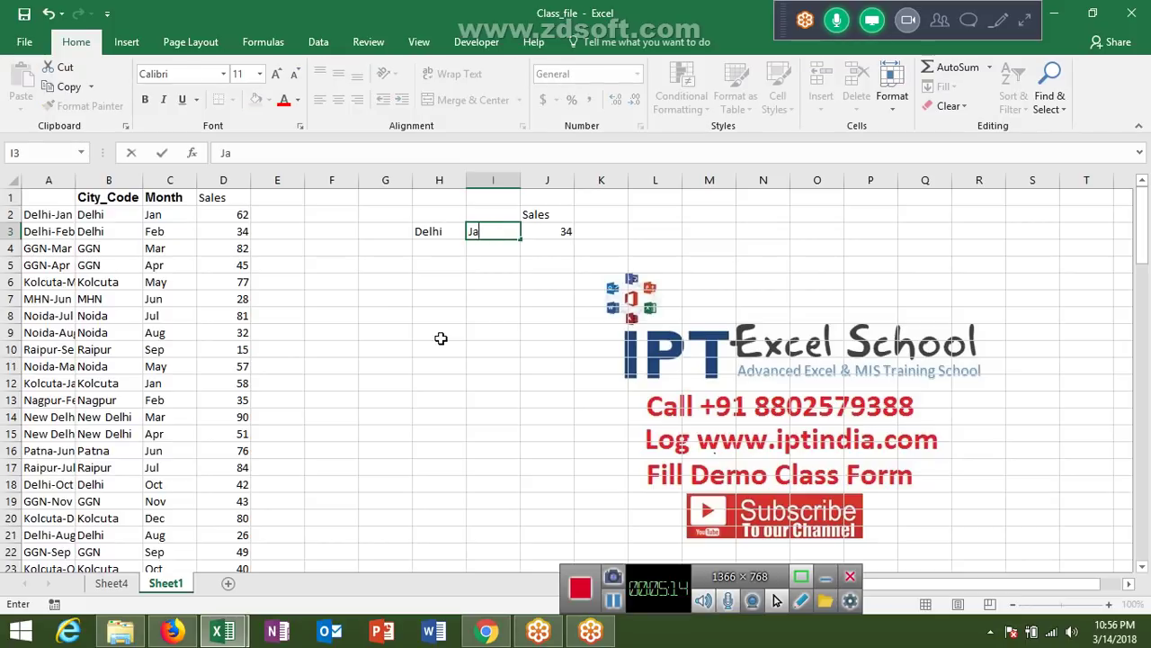
pyautogui.write('n')
pyautogui.press('Return')
# Try Mar, then Patna, undoing Patna so Mar stays and J3 shows 73
pyautogui.press('Up')
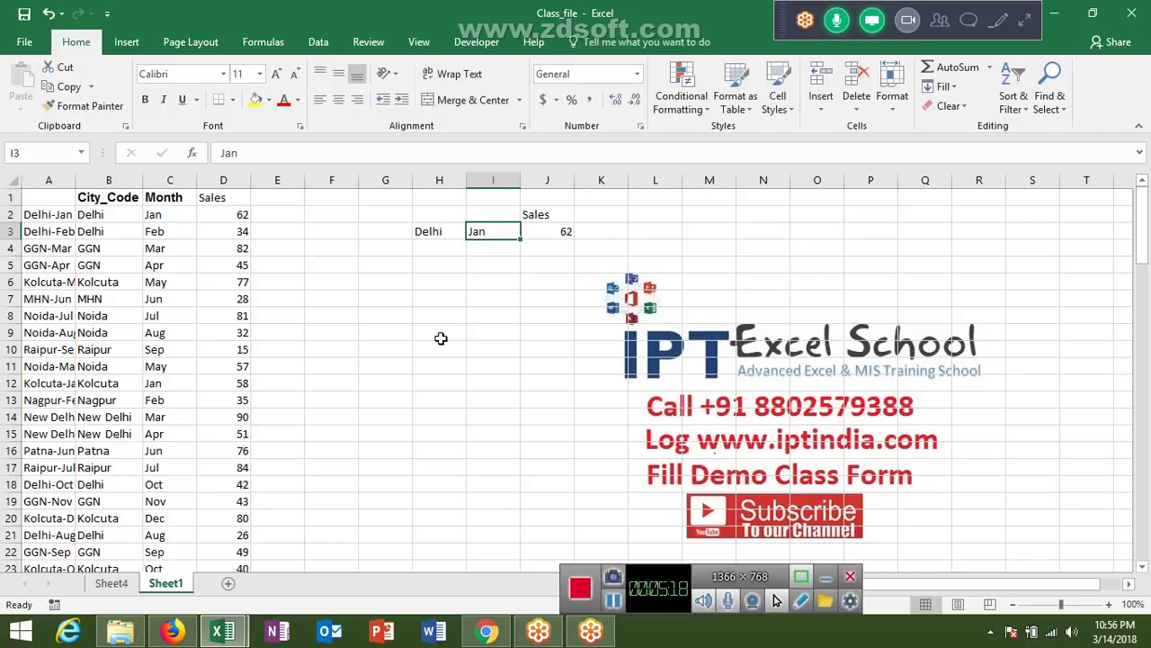
pyautogui.write('Mar')
pyautogui.press('Return')
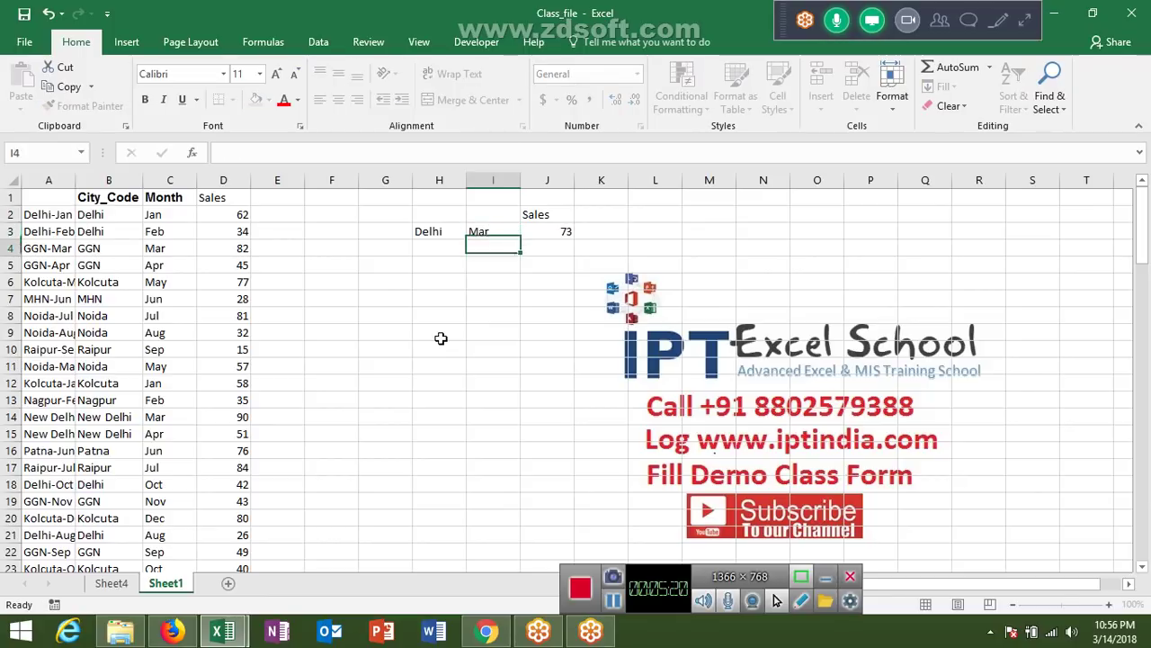
pyautogui.press('Up')
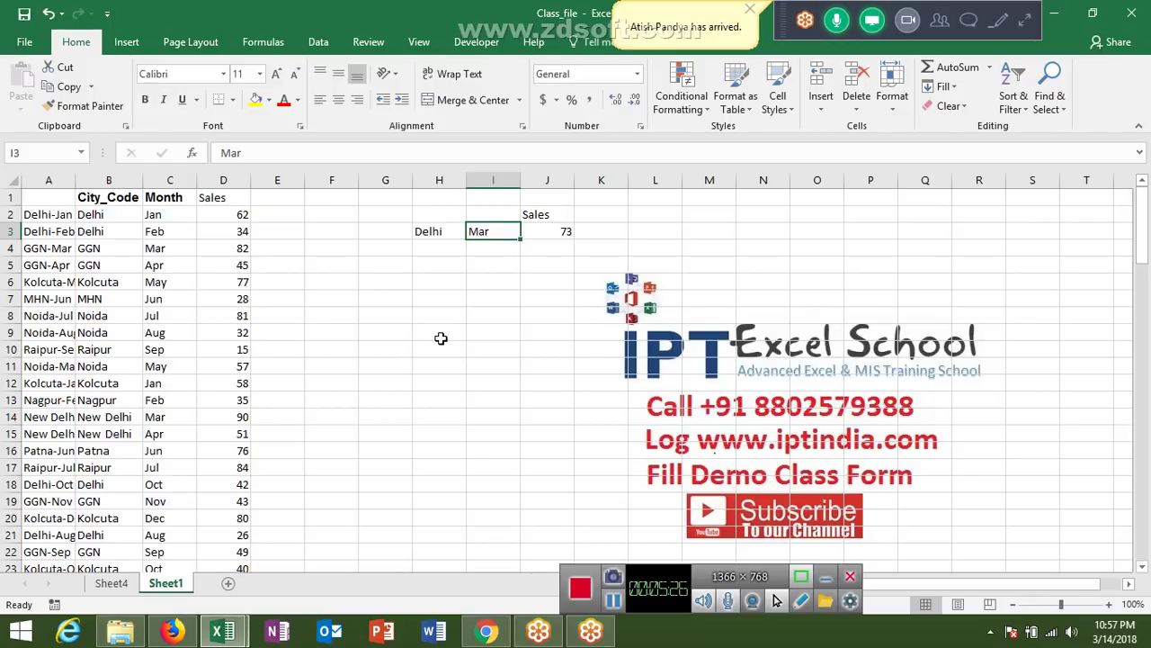
pyautogui.write('Pat')
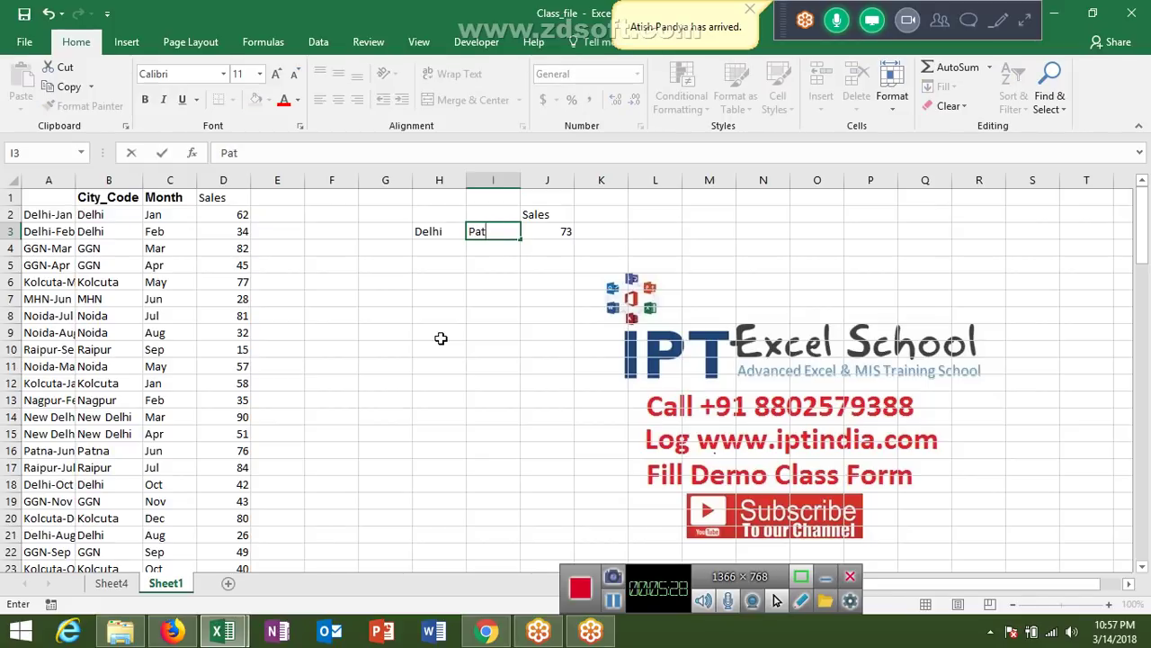
pyautogui.write('na')
pyautogui.press('Return')
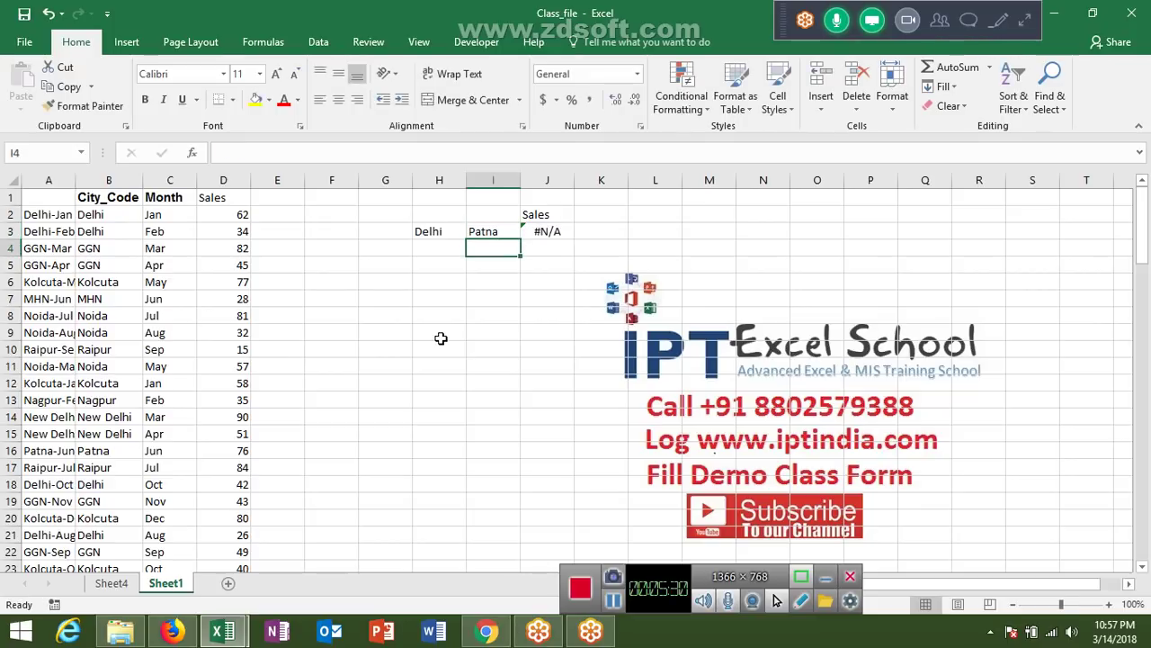
pyautogui.press('Up')
pyautogui.hotkey('ctrl', 'z')
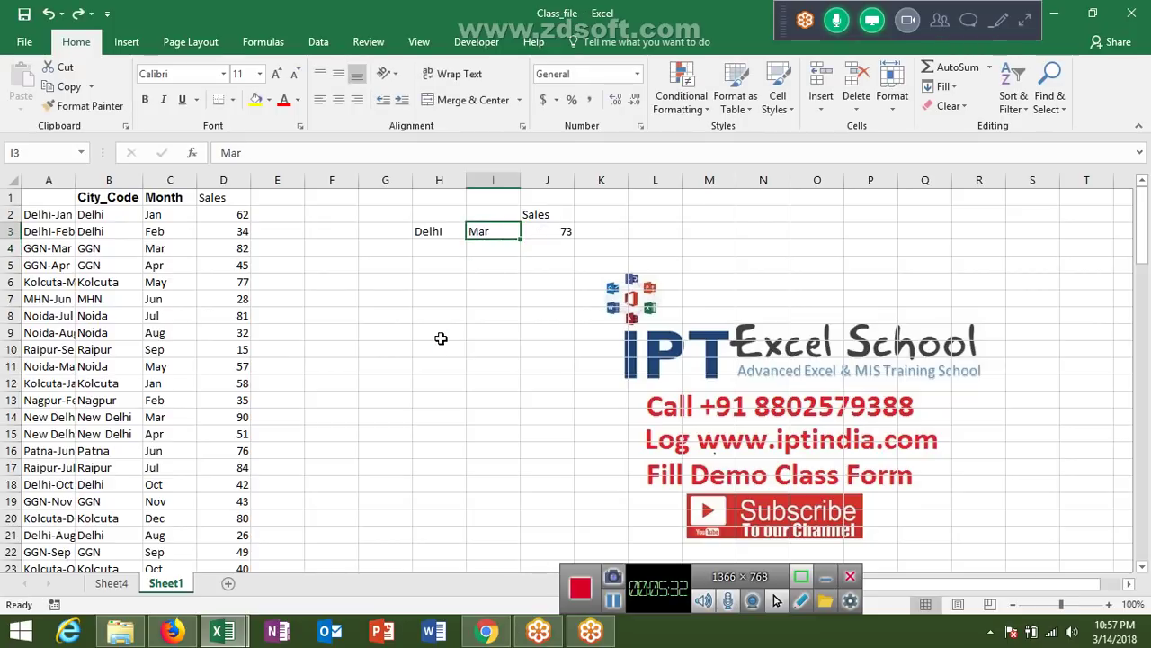
pyautogui.press('Left')
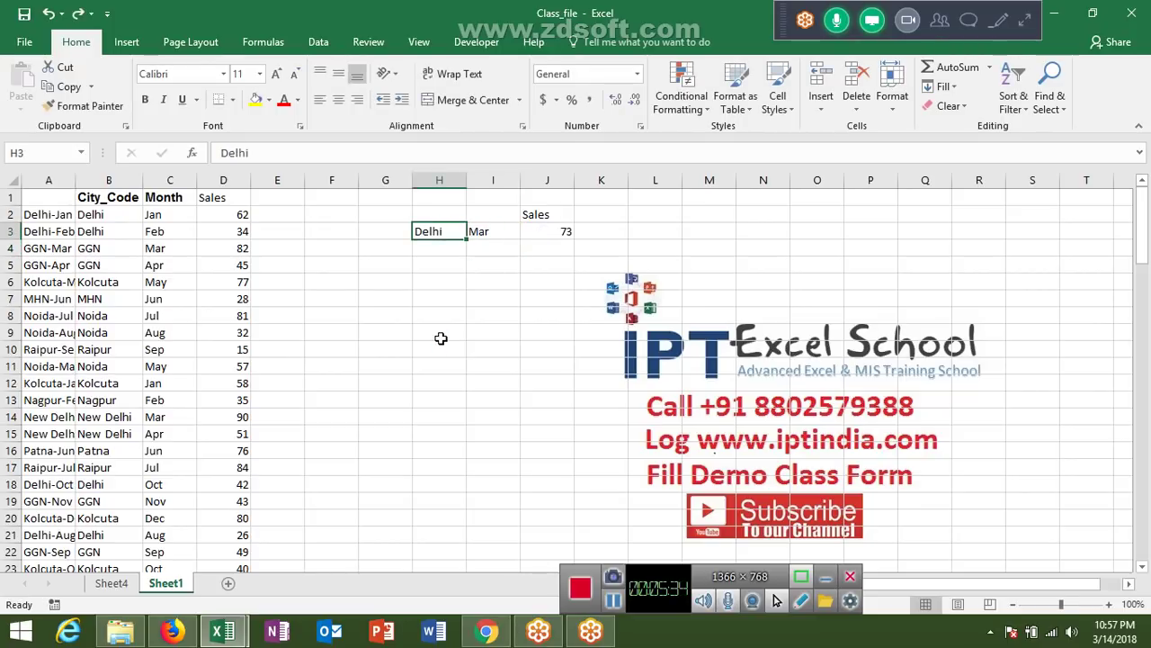
pyautogui.press('Left')
pyautogui.press('Left')
pyautogui.press('Left')
pyautogui.press('Left')
pyautogui.press('Left')
pyautogui.press('Left')
pyautogui.press('Up')
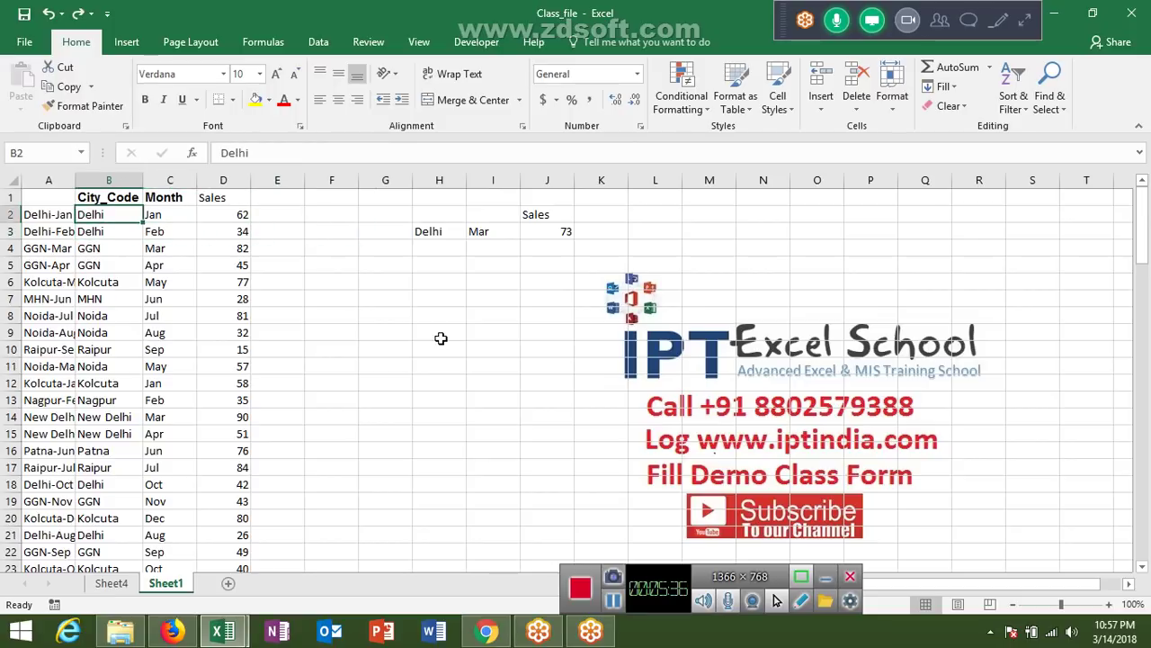
pyautogui.hotkey('shift', 'Right')
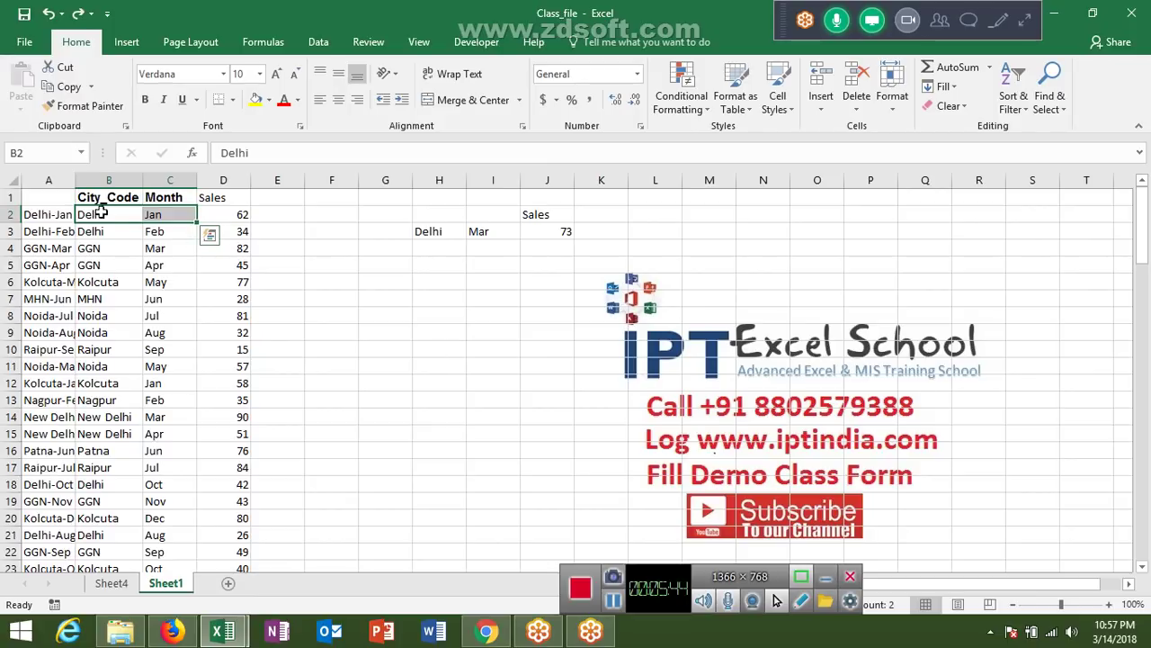
pyautogui.moveTo(96, 213); pyautogui.dragTo(89, 306)
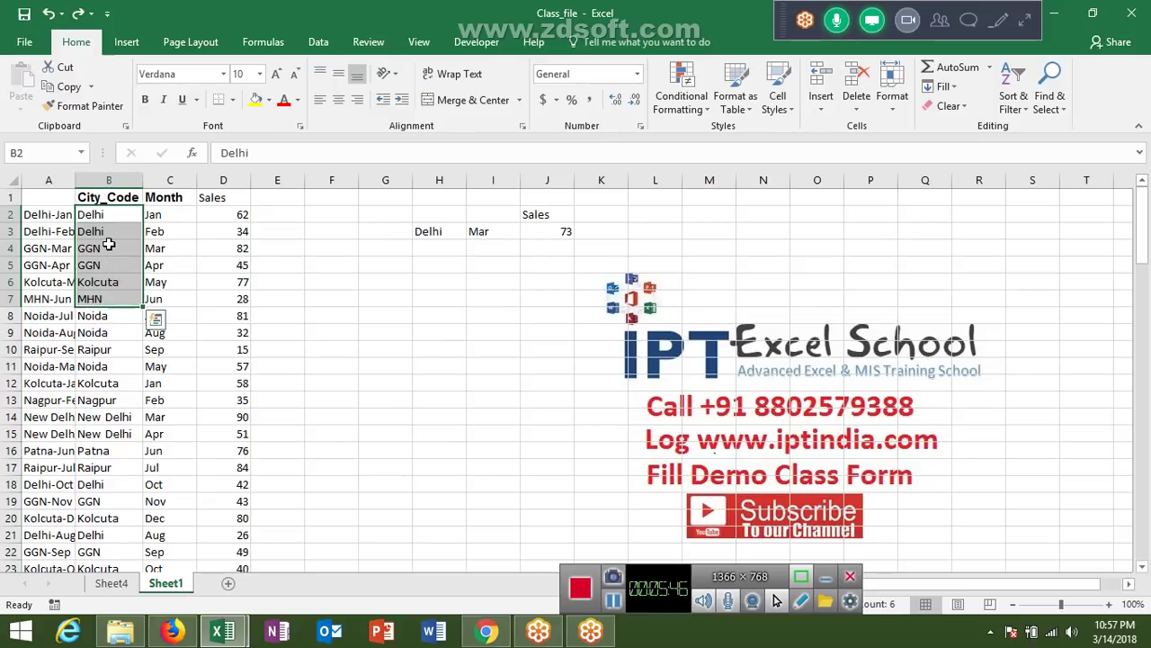
pyautogui.click(106, 231)
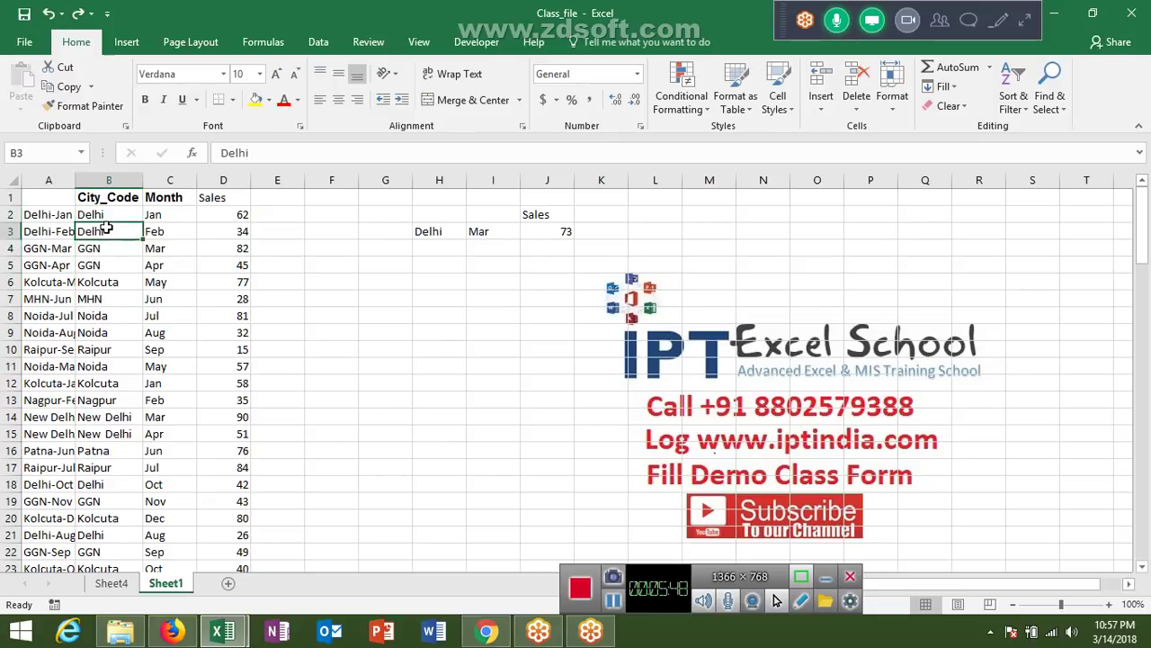
pyautogui.click(153, 231)
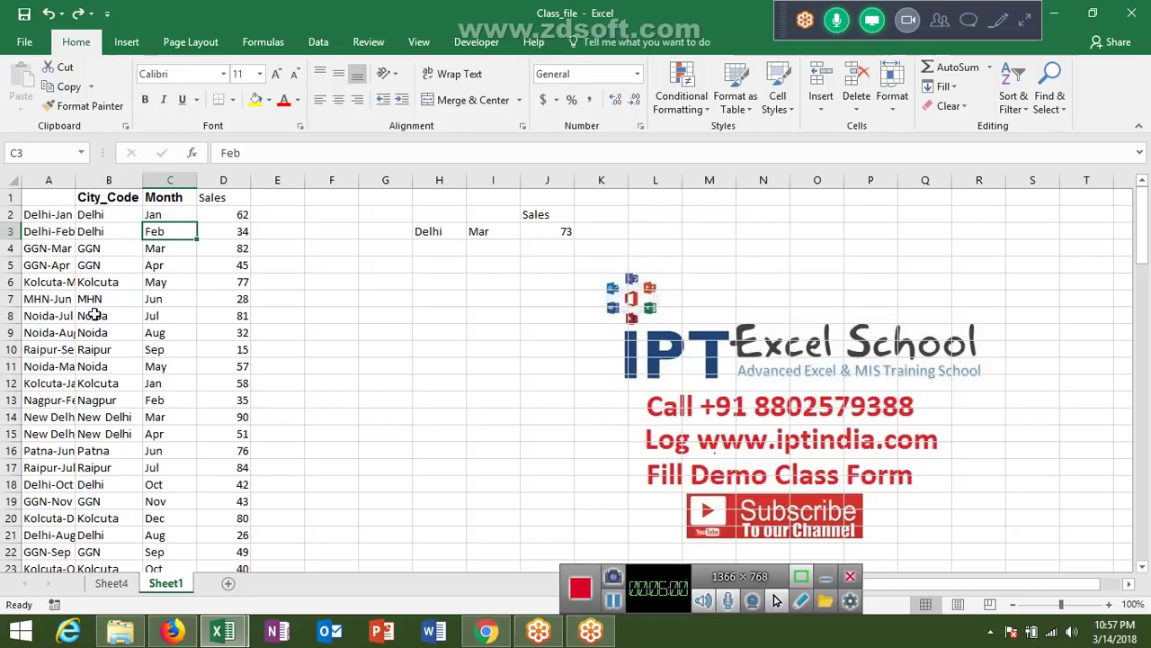
pyautogui.click(56, 177)
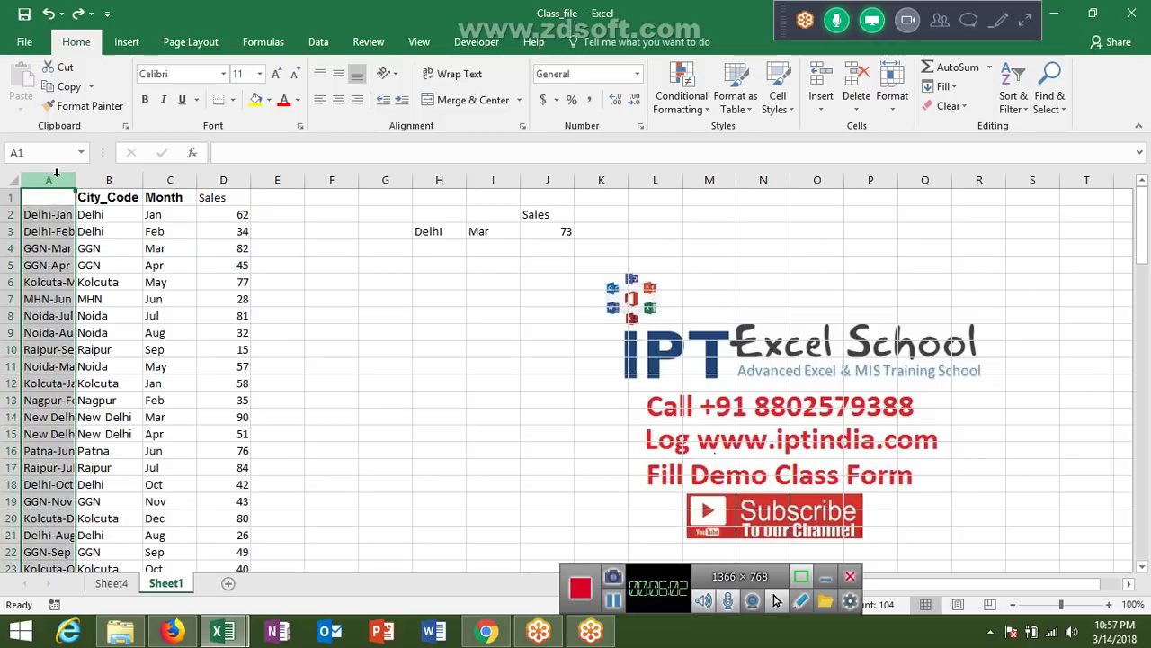
pyautogui.click(472, 283)
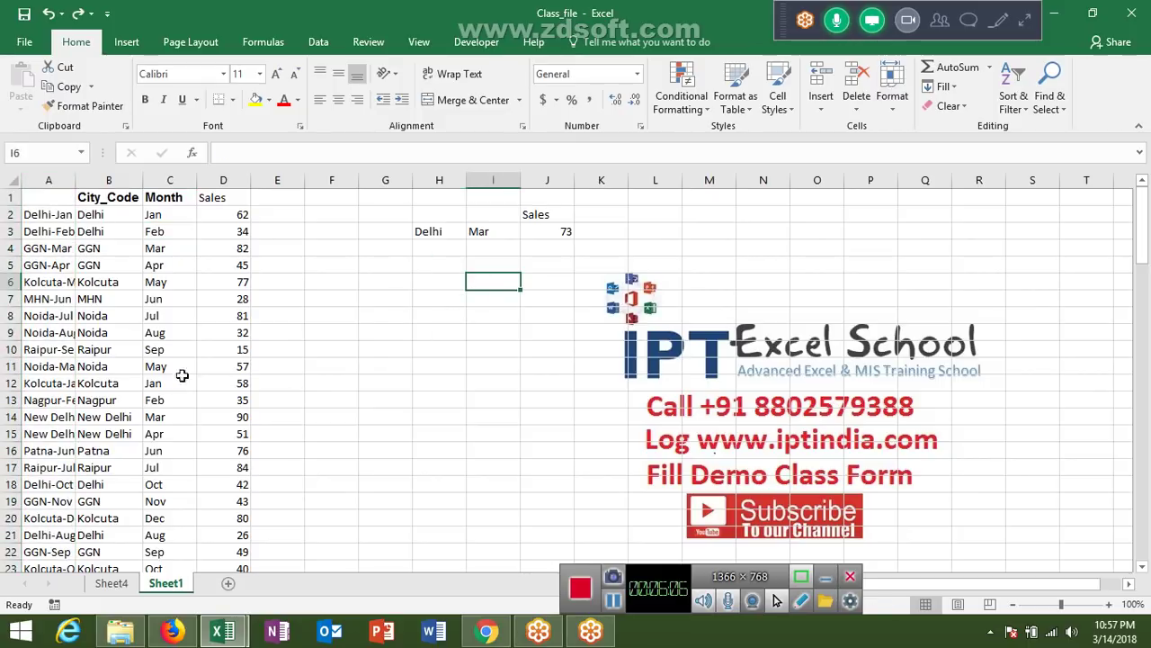
pyautogui.click(127, 170)
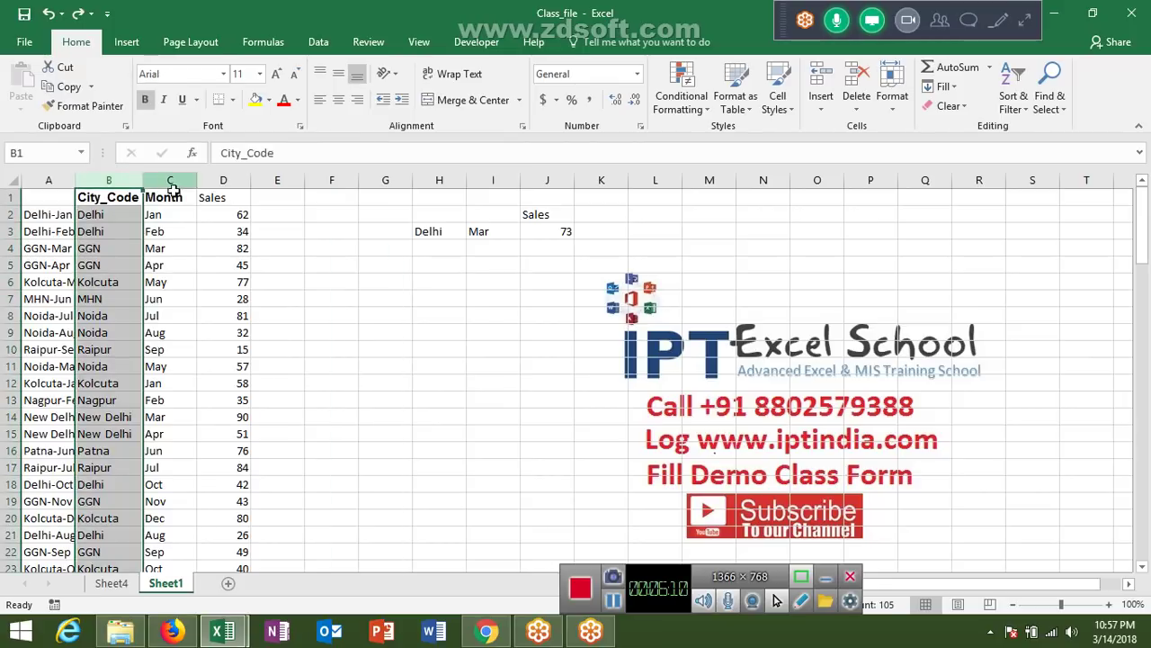
pyautogui.click(381, 266)
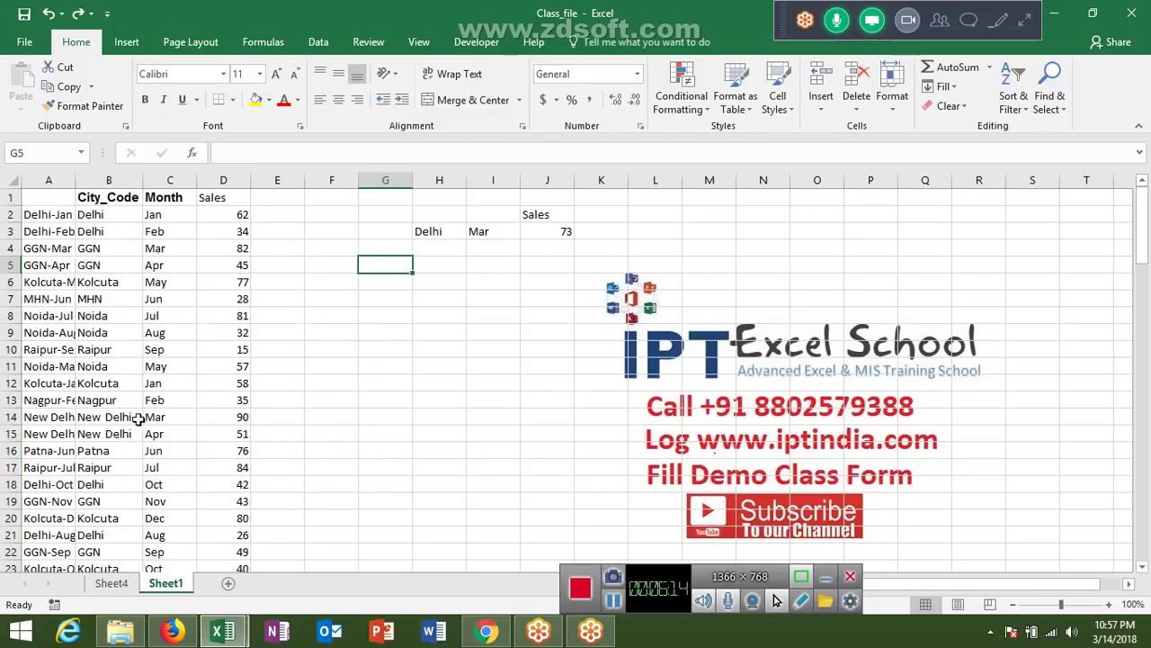
# On Sheet4, select the Full Name (B) and Salary (D) columns together and copy them
pyautogui.click(111, 583)
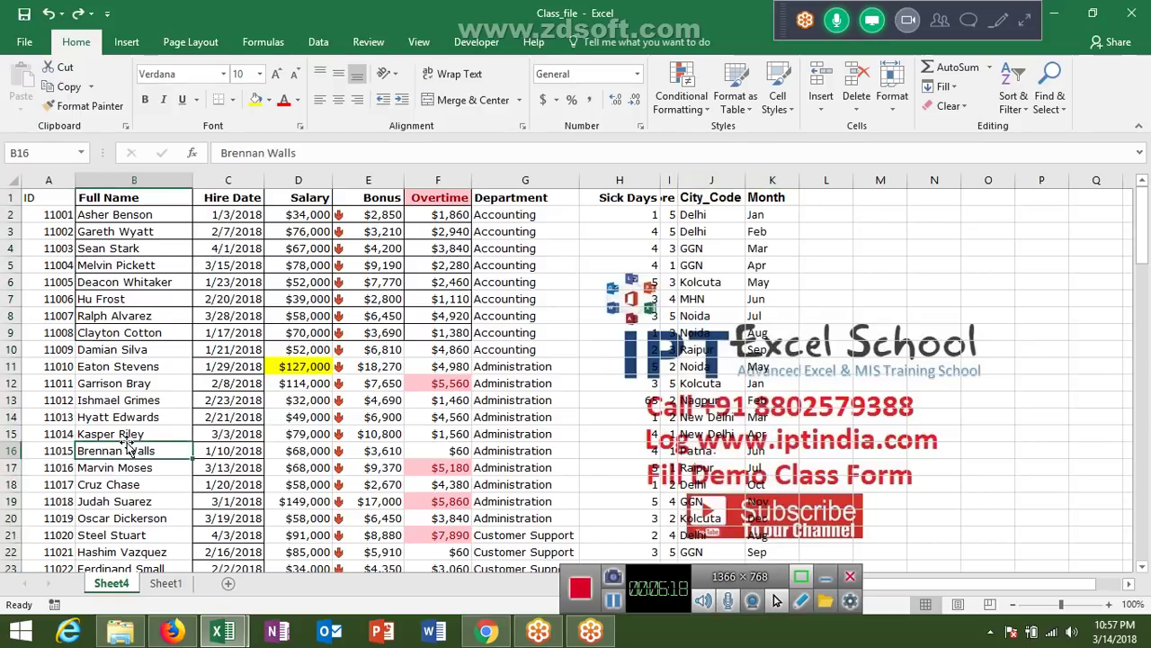
pyautogui.click(142, 186)
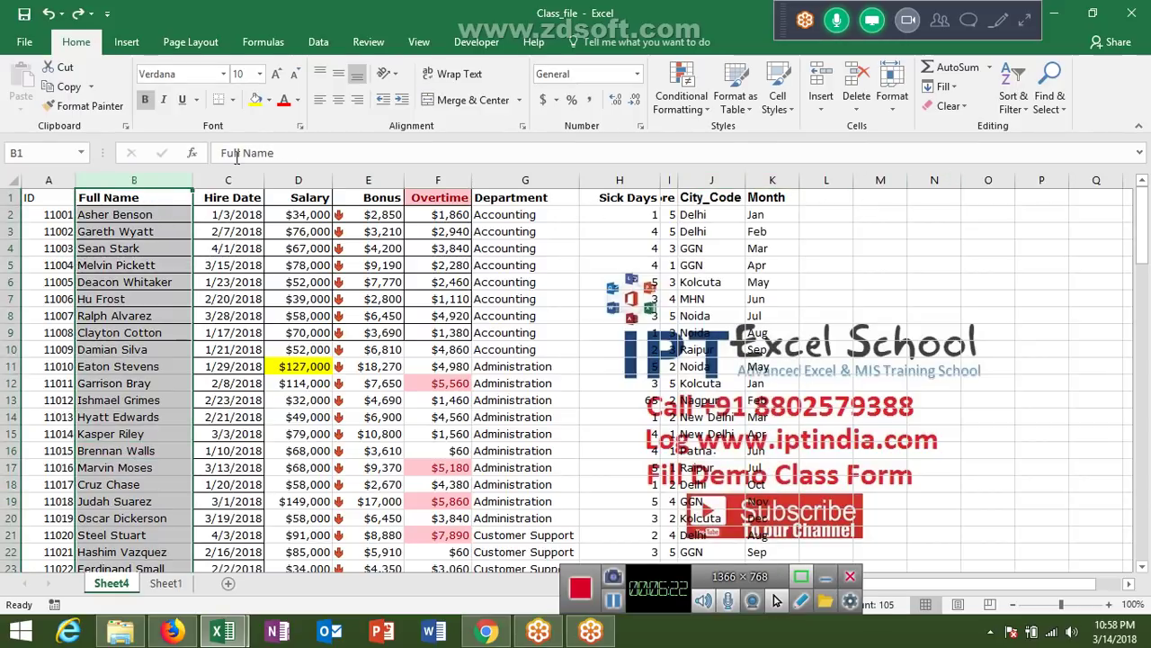
pyautogui.keyDown('ctrl'); pyautogui.click(301, 180); pyautogui.keyUp('ctrl')
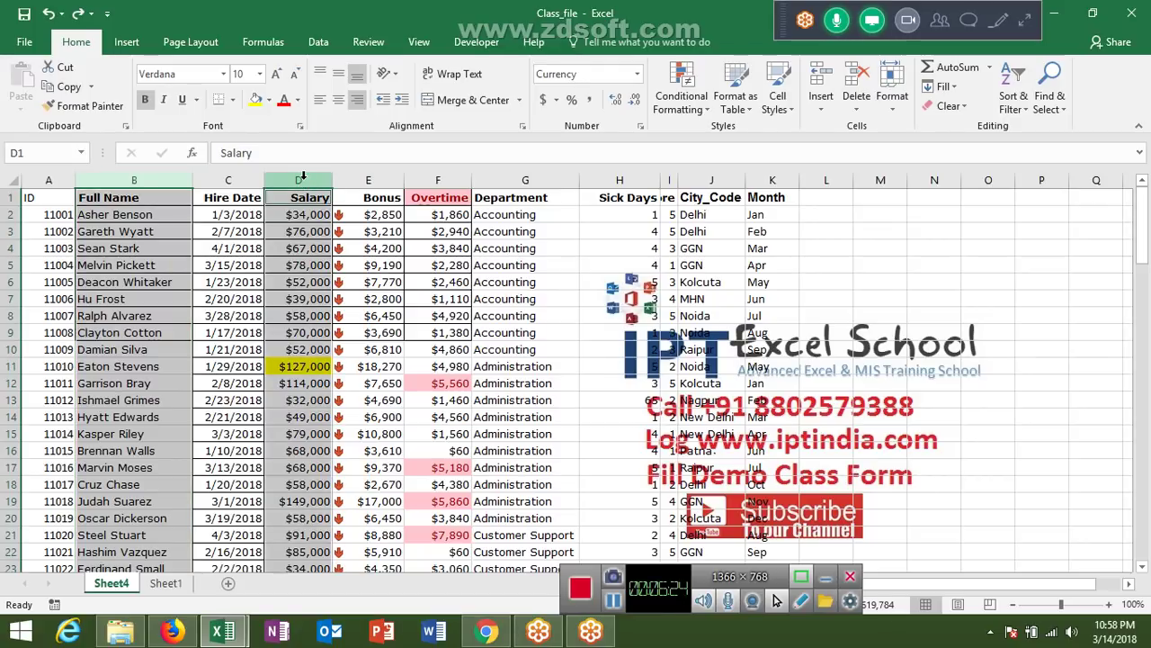
pyautogui.hotkey('ctrl', 'x')
pyautogui.press('Return')
pyautogui.click(270, 223)
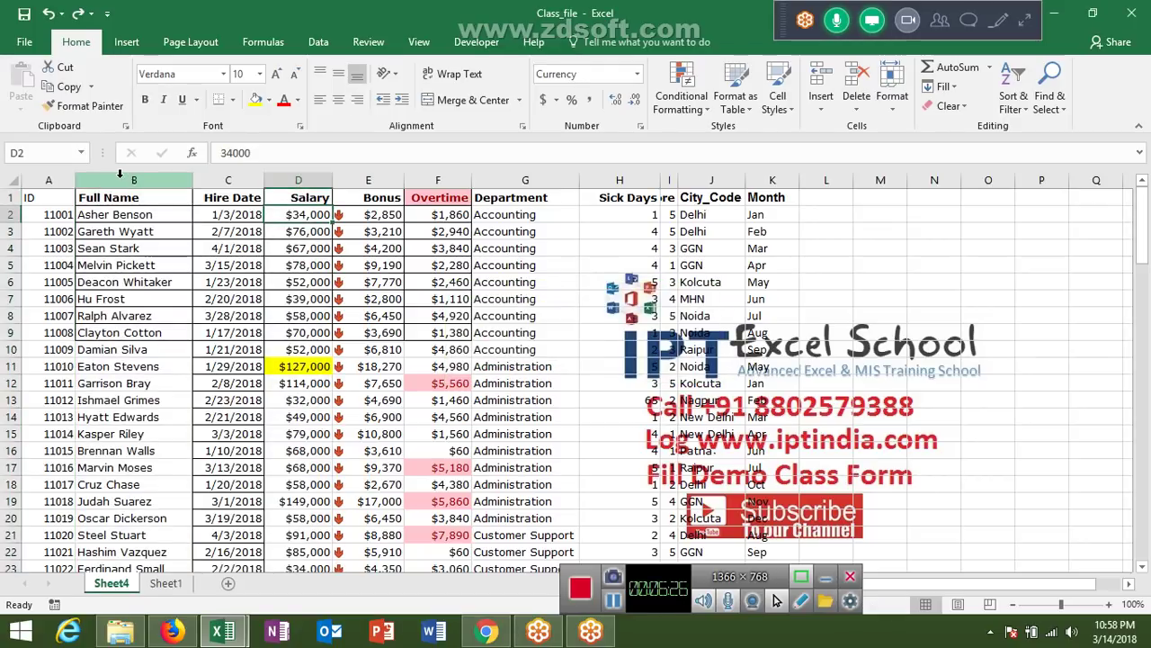
pyautogui.click(120, 180)
pyautogui.keyDown('ctrl'); pyautogui.click(311, 180); pyautogui.keyUp('ctrl')
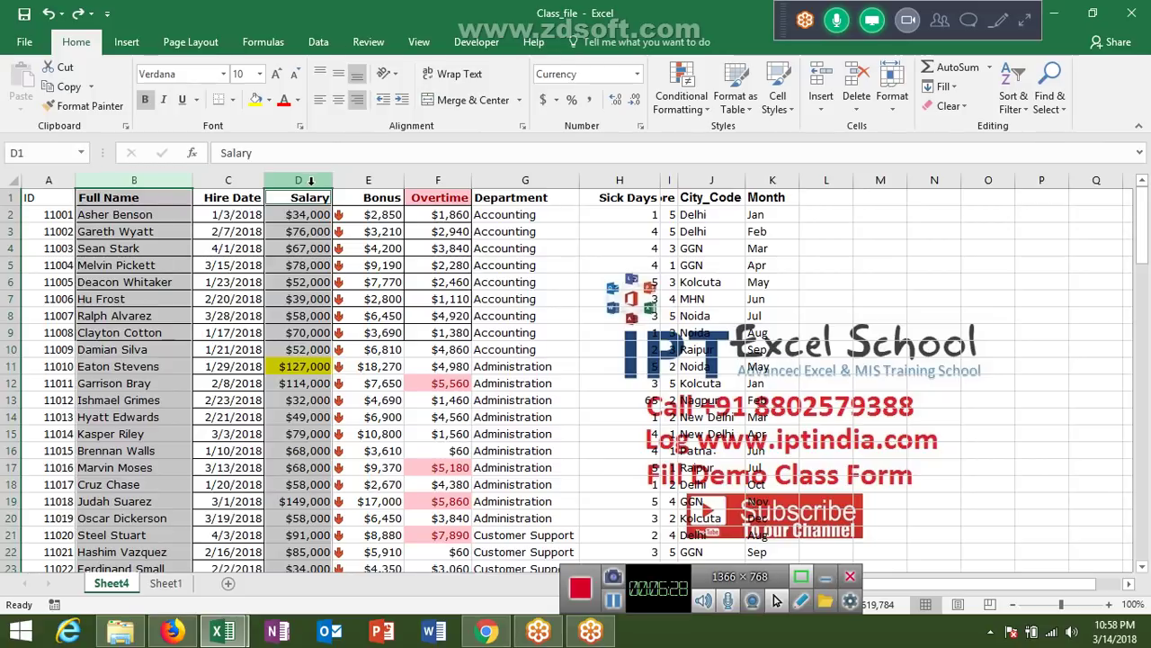
pyautogui.hotkey('ctrl', 'c')
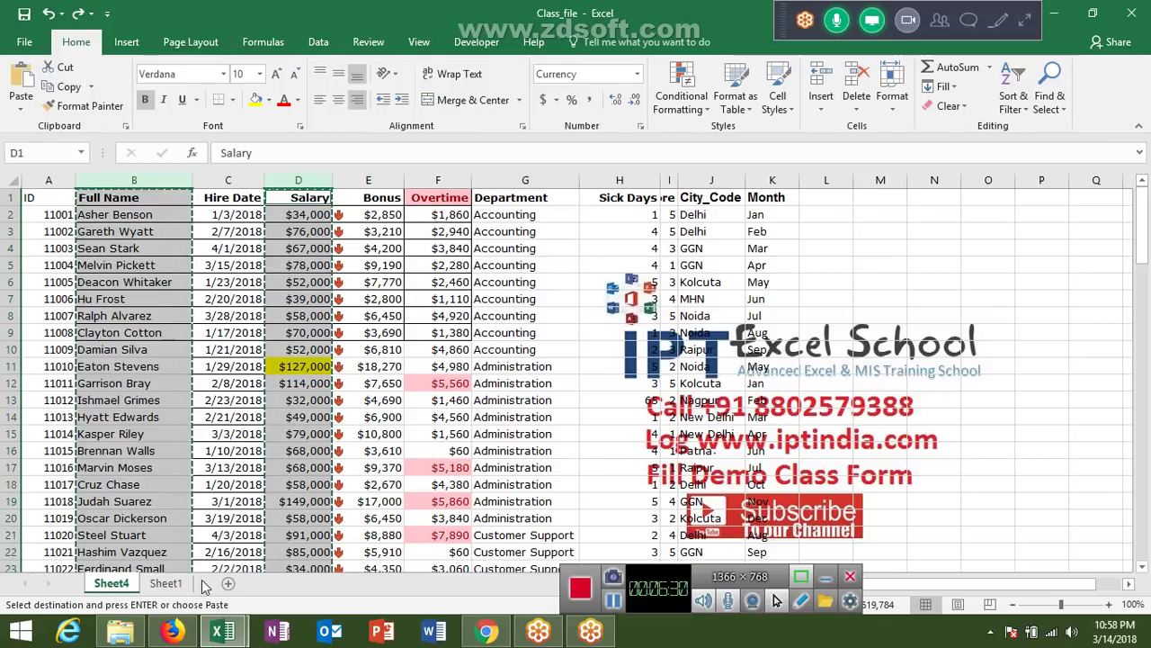
# Paste the copied columns into a new sheet and change one employee's name in column A
pyautogui.click(229, 583)
pyautogui.hotkey('ctrl', 'v')
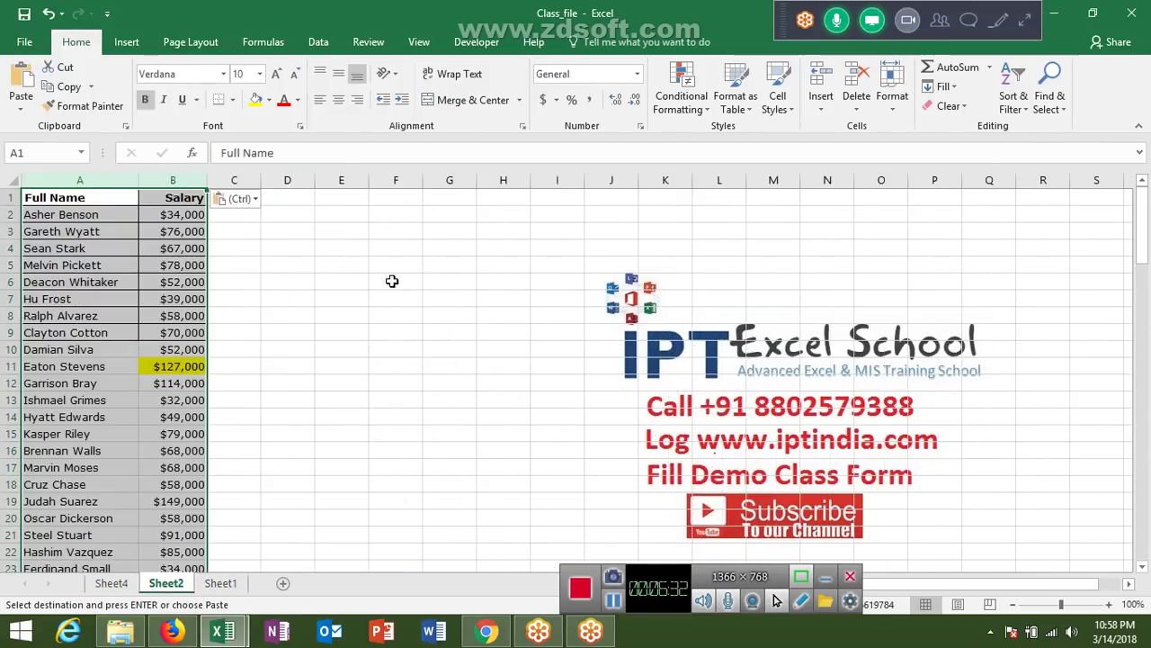
pyautogui.click(34, 382)
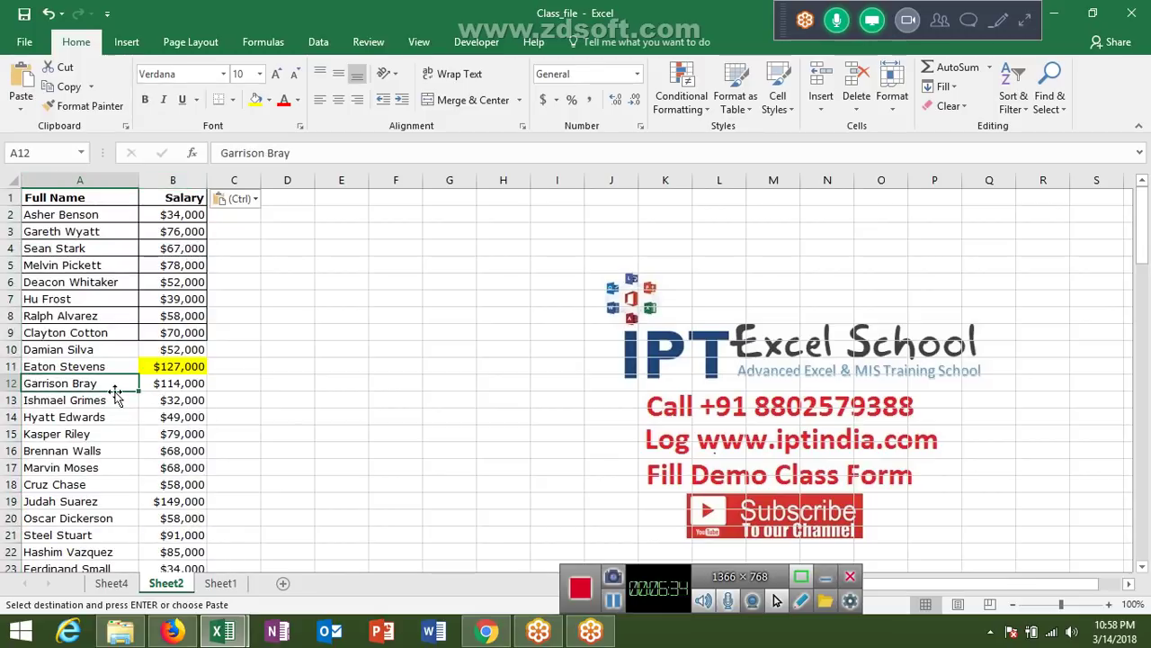
pyautogui.write('S')
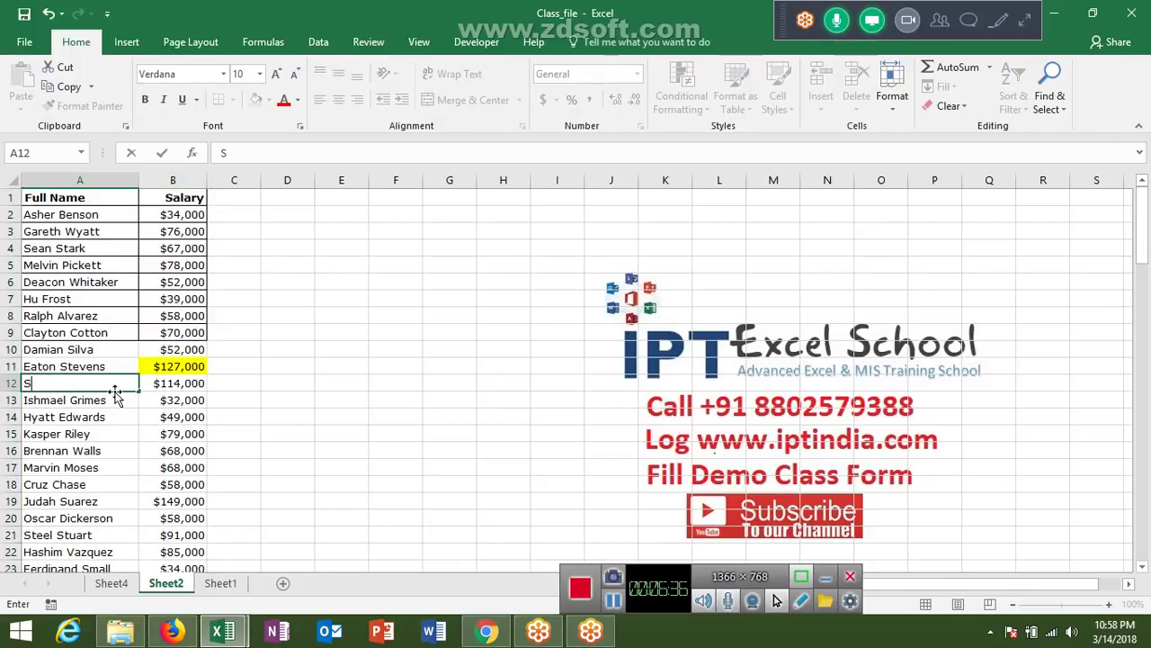
pyautogui.write('ujeet')
pyautogui.press('Return')
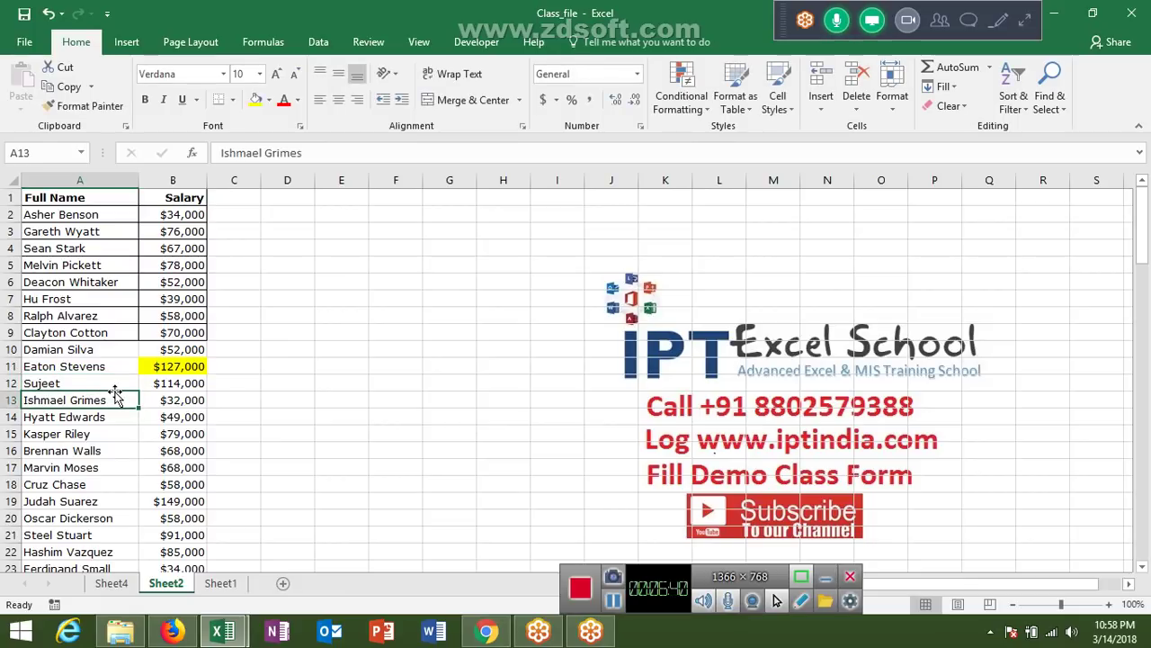
# Enter that same employee name in E3 as the lookup value
pyautogui.click(333, 228)
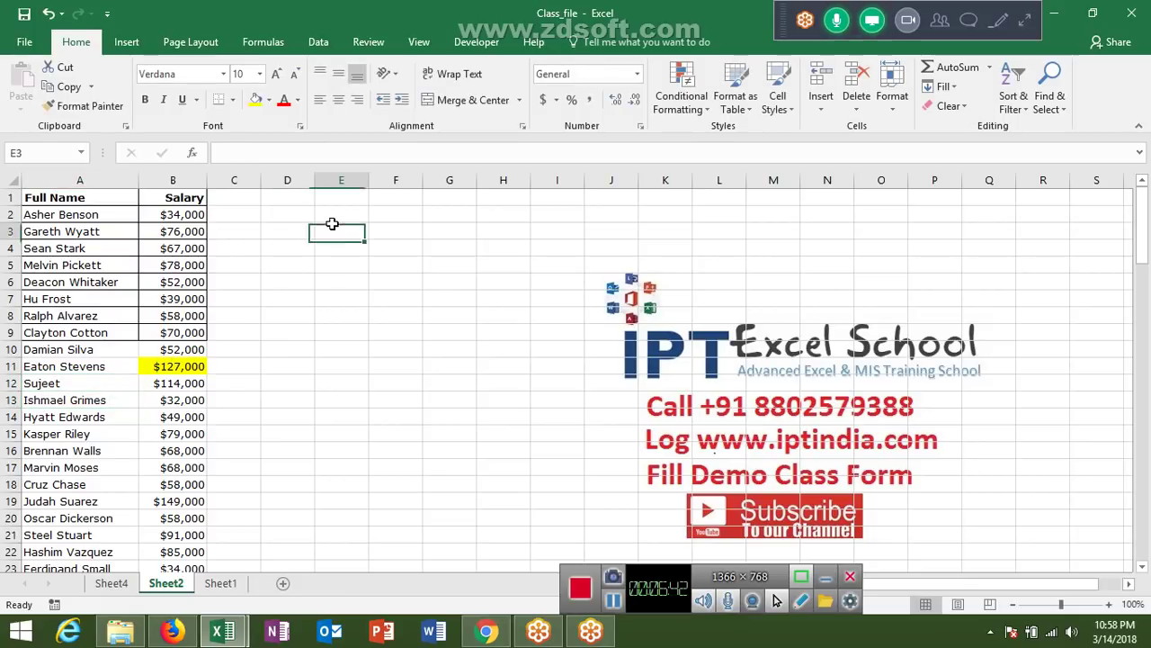
pyautogui.write('Sje')
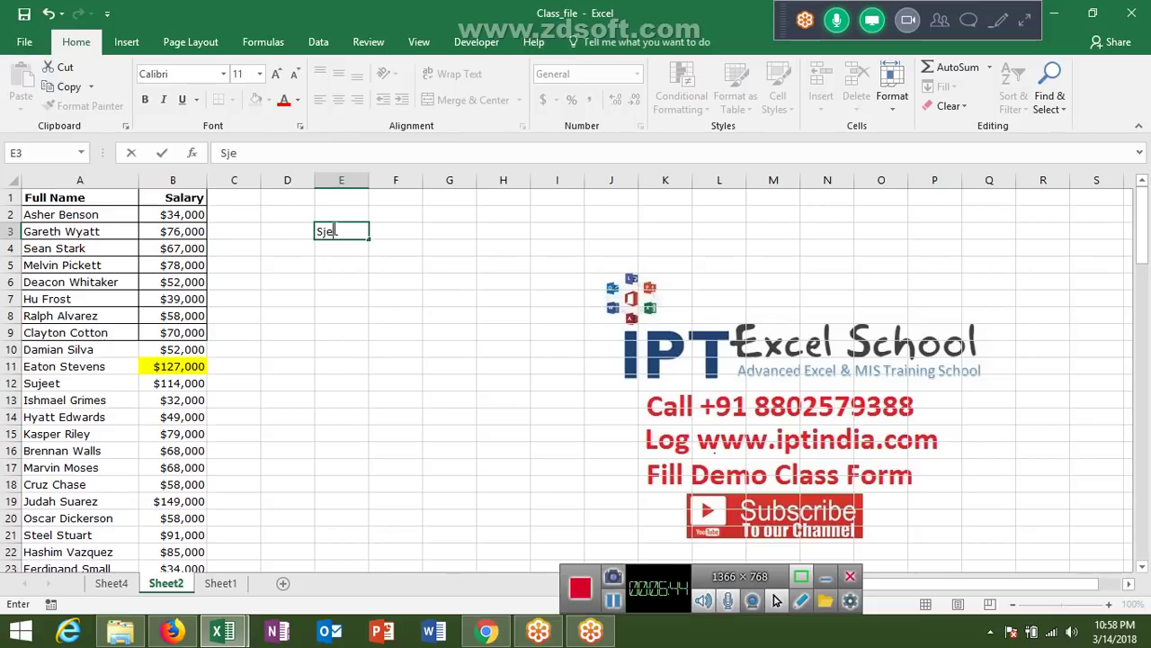
pyautogui.write('e')
pyautogui.press('BackSpace')
pyautogui.press('BackSpace')
pyautogui.press('BackSpace')
pyautogui.write('ujeet')
pyautogui.press('Tab')
# Enter =VLOOKUP(E3,A:B,2,0) in F3 to return the salary 114000
pyautogui.write('=c')
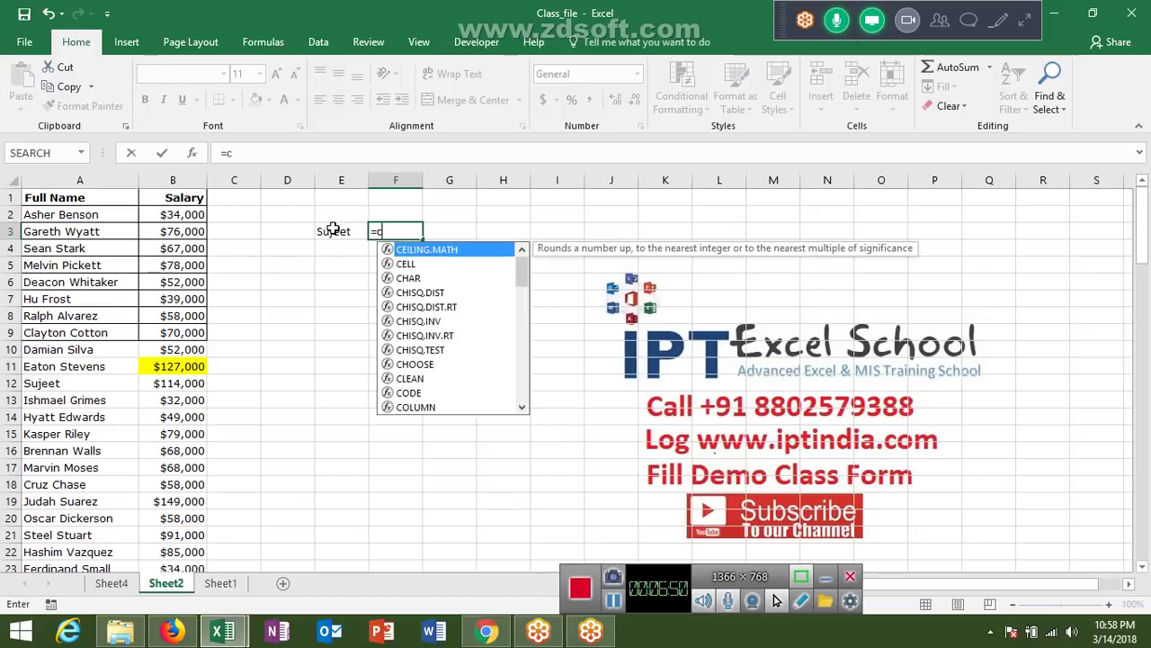
pyautogui.write('l')
pyautogui.press('BackSpace')
pyautogui.press('BackSpace')
pyautogui.write('v')
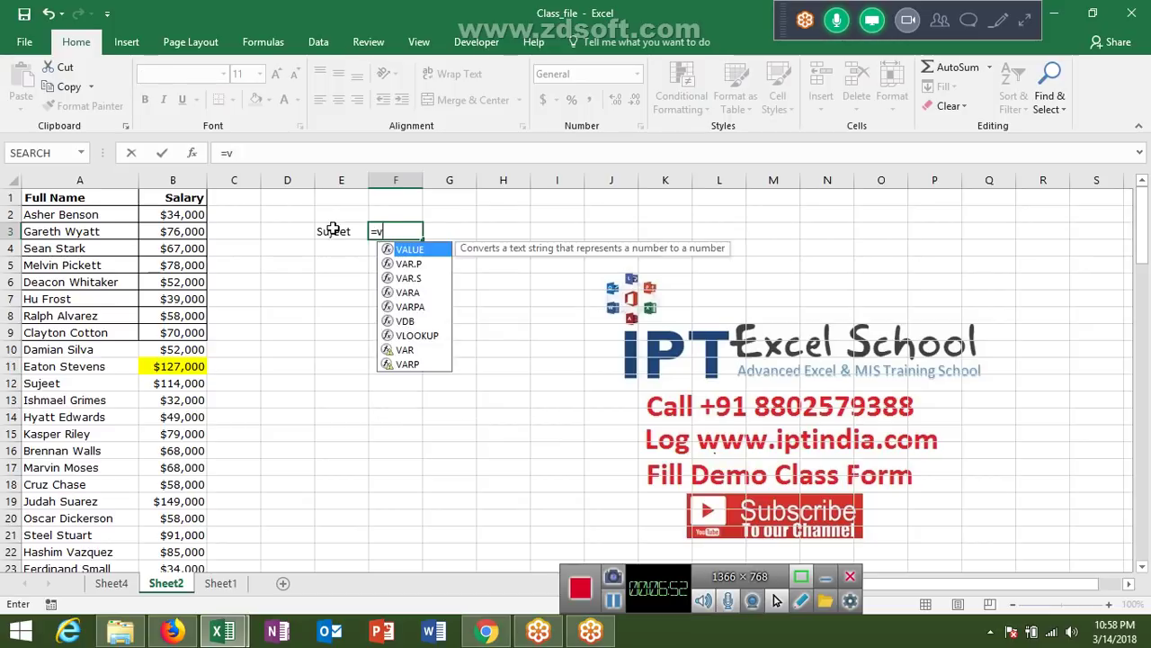
pyautogui.write('l')
pyautogui.press('Tab')
pyautogui.click(333, 229)
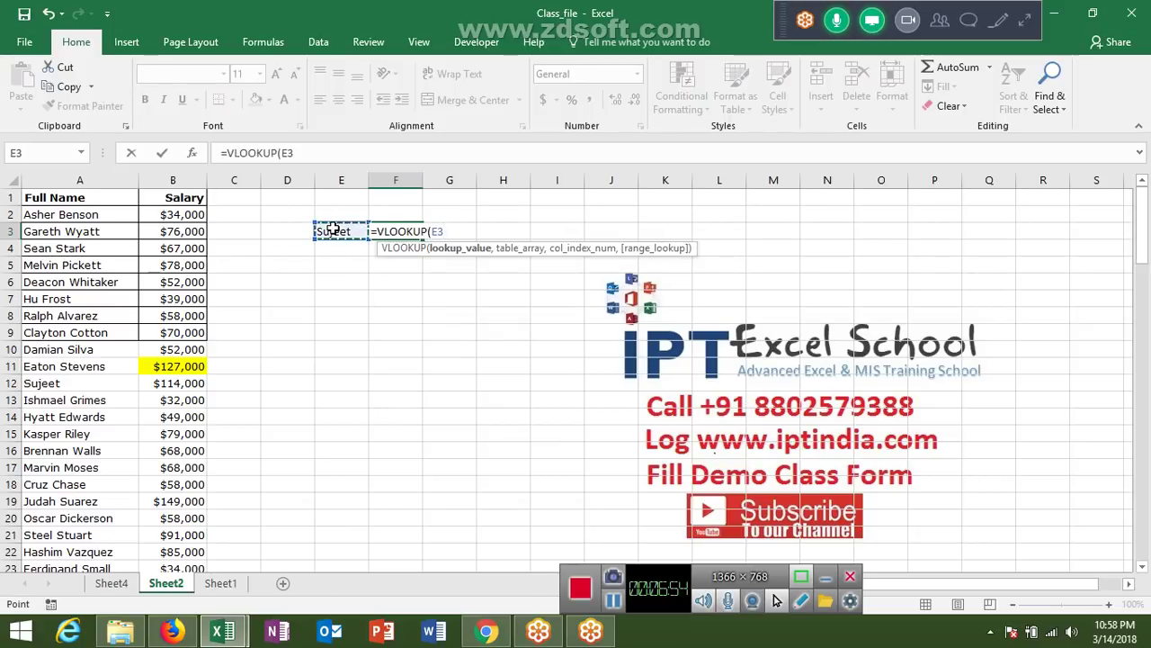
pyautogui.write(',')
pyautogui.moveTo(49, 180); pyautogui.dragTo(167, 180)
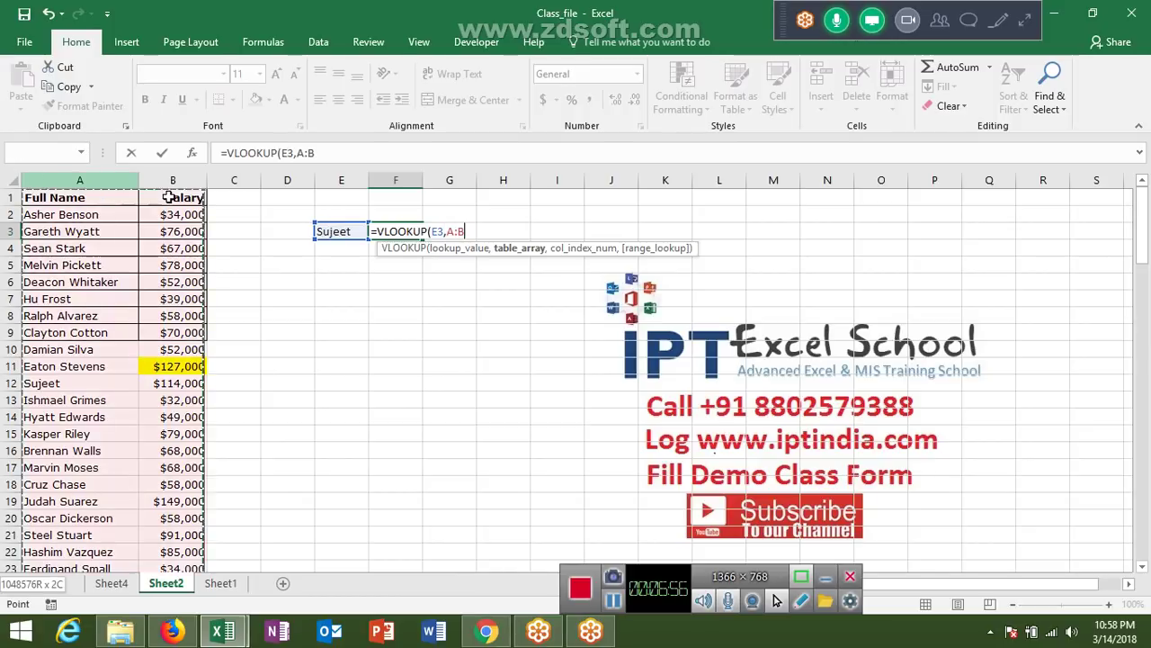
pyautogui.write(',2')
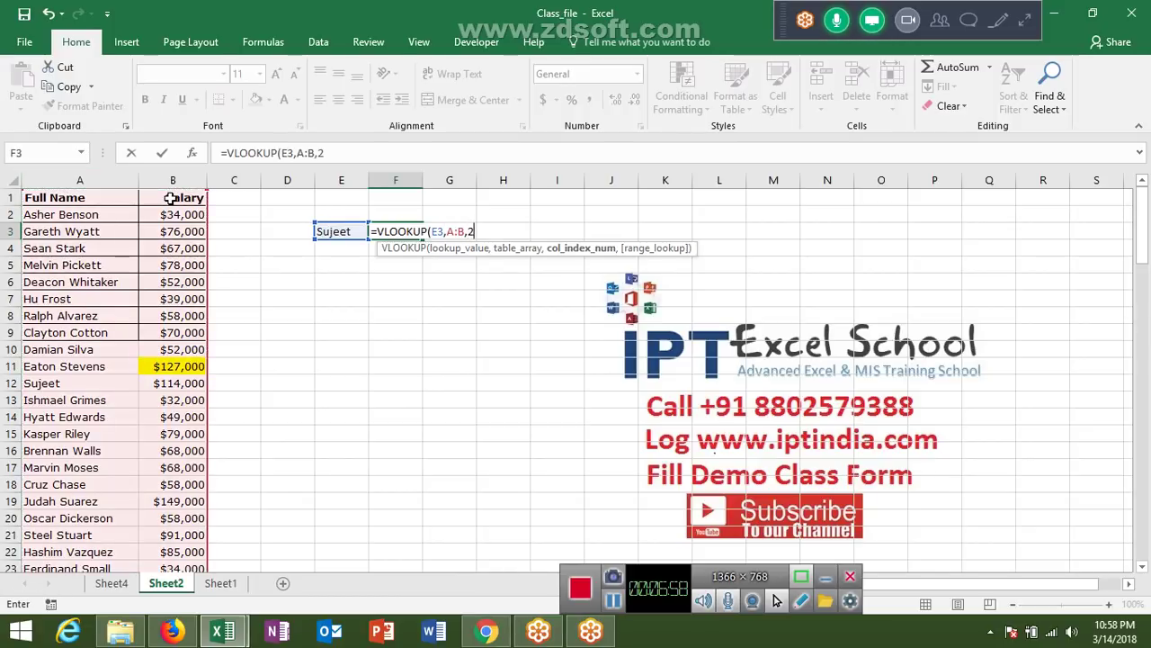
pyautogui.write(',0')
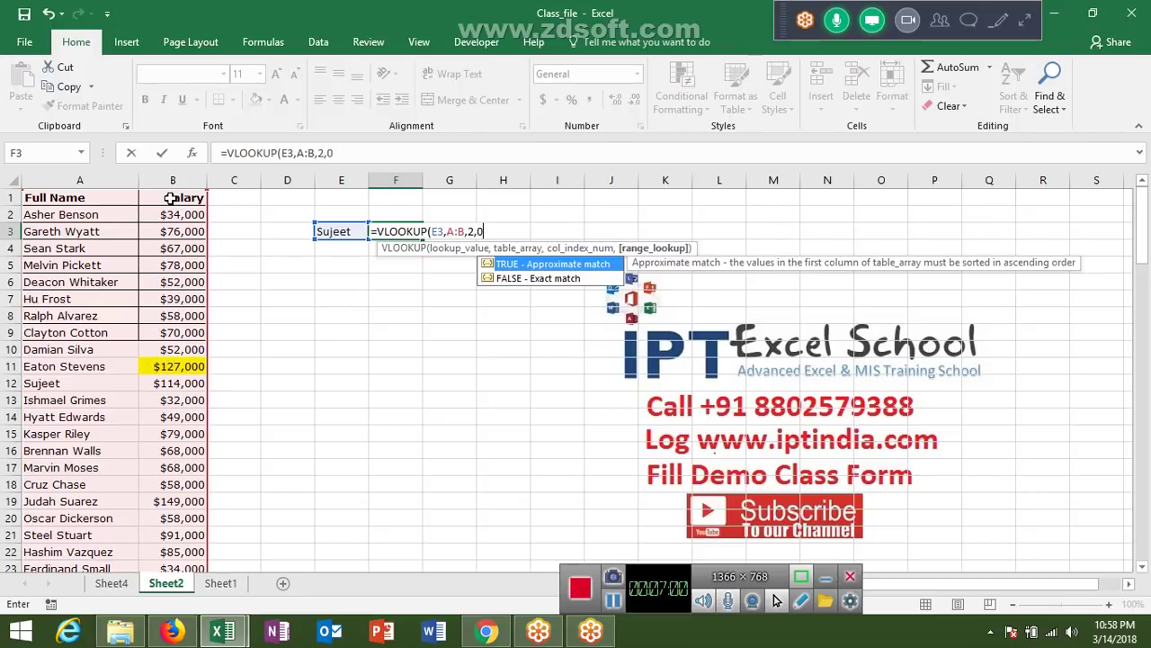
pyautogui.press('Return')
pyautogui.press('Up')
pyautogui.press('Right')
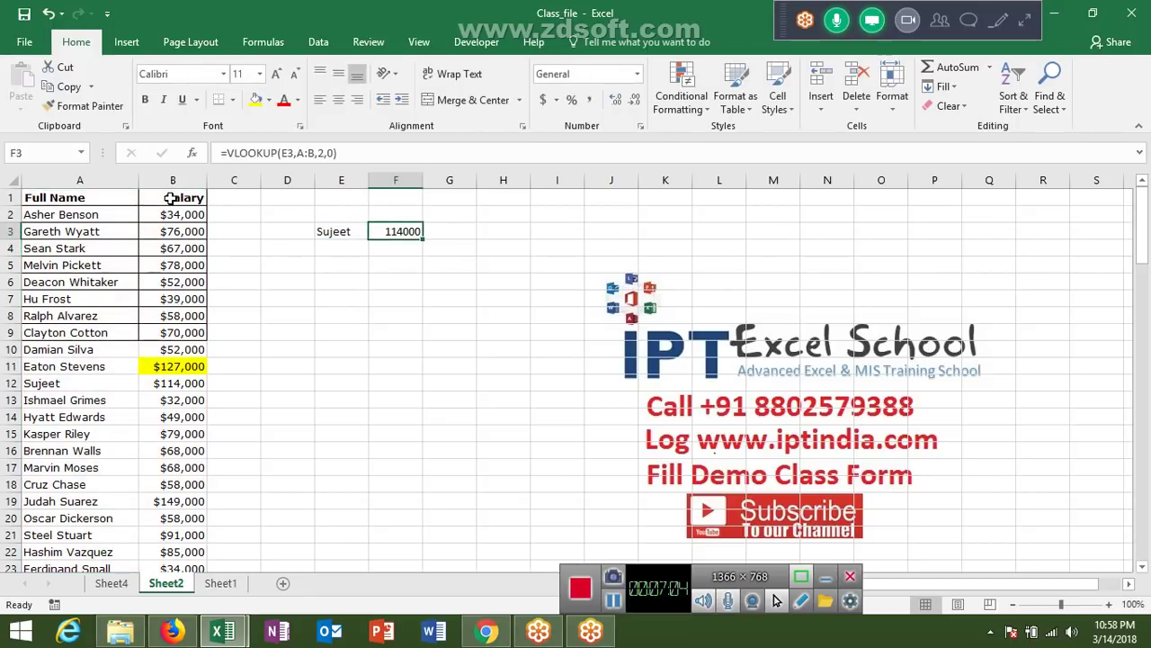
pyautogui.press('Left')
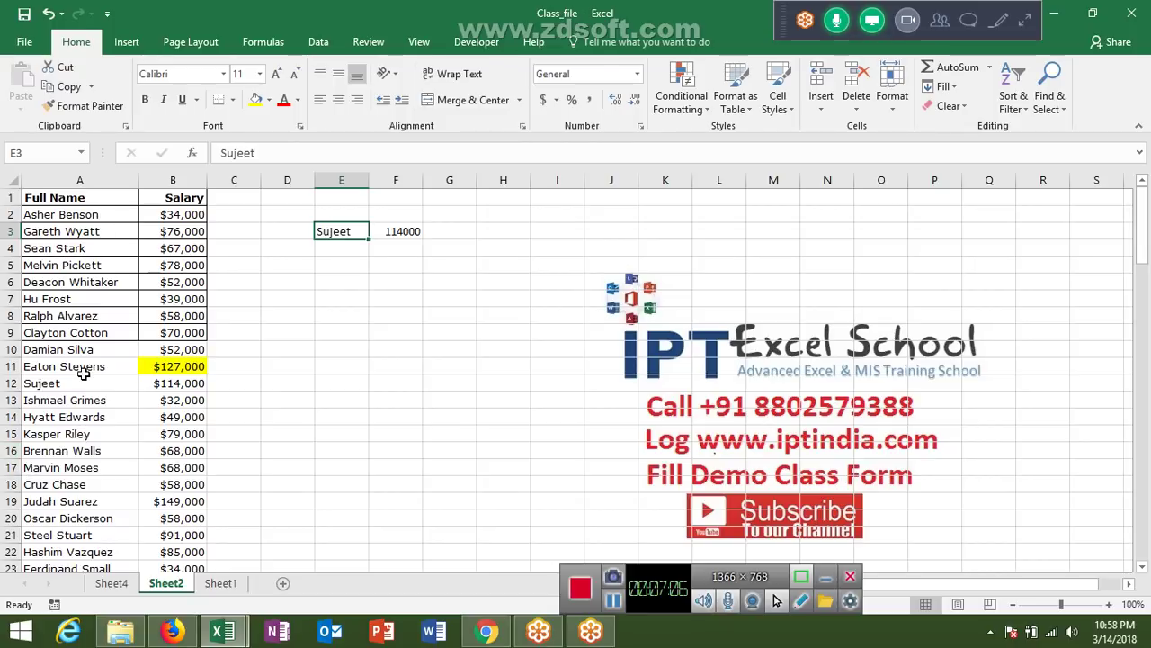
# Append a surname to the name in A12 so F3's exact match fails
pyautogui.doubleClick(86, 385)
pyautogui.write('k')
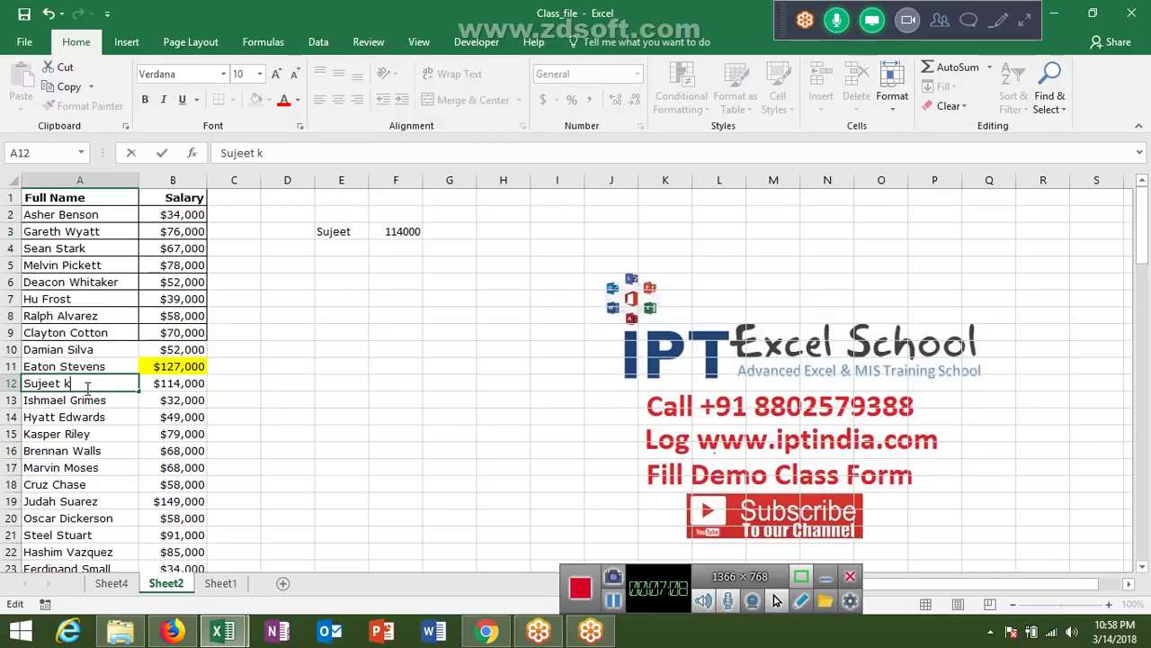
pyautogui.write('umar')
pyautogui.press('Return')
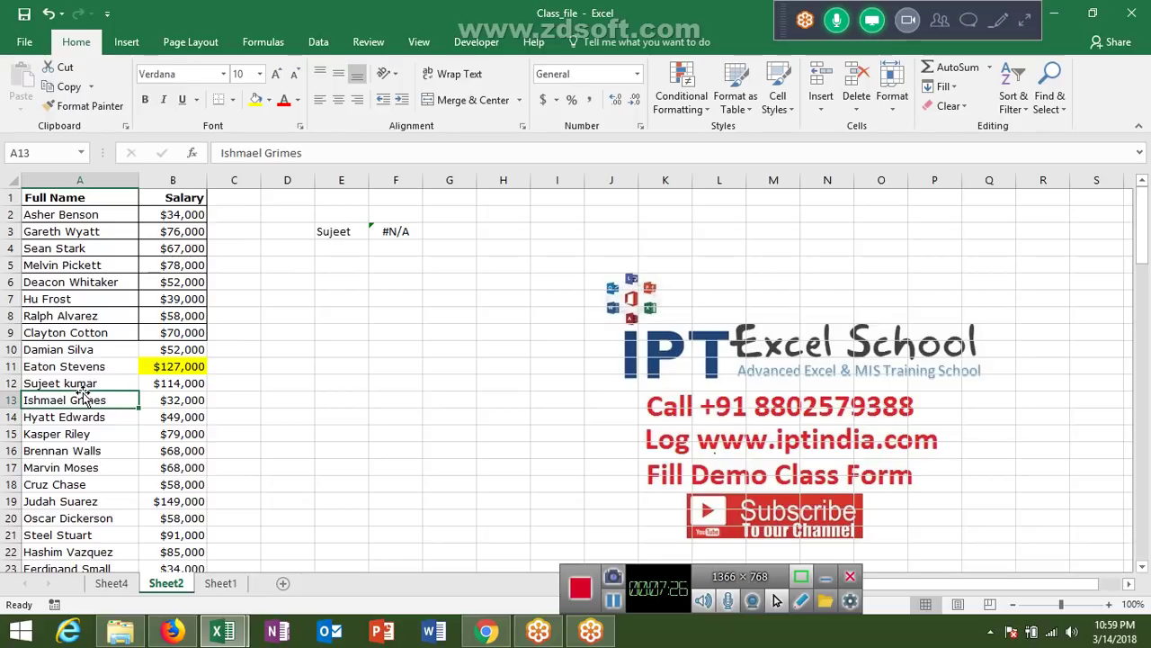
# Try wrapping E3's lookup name in * wildcards, then revert it so F3 shows #N/A
pyautogui.click(335, 230)
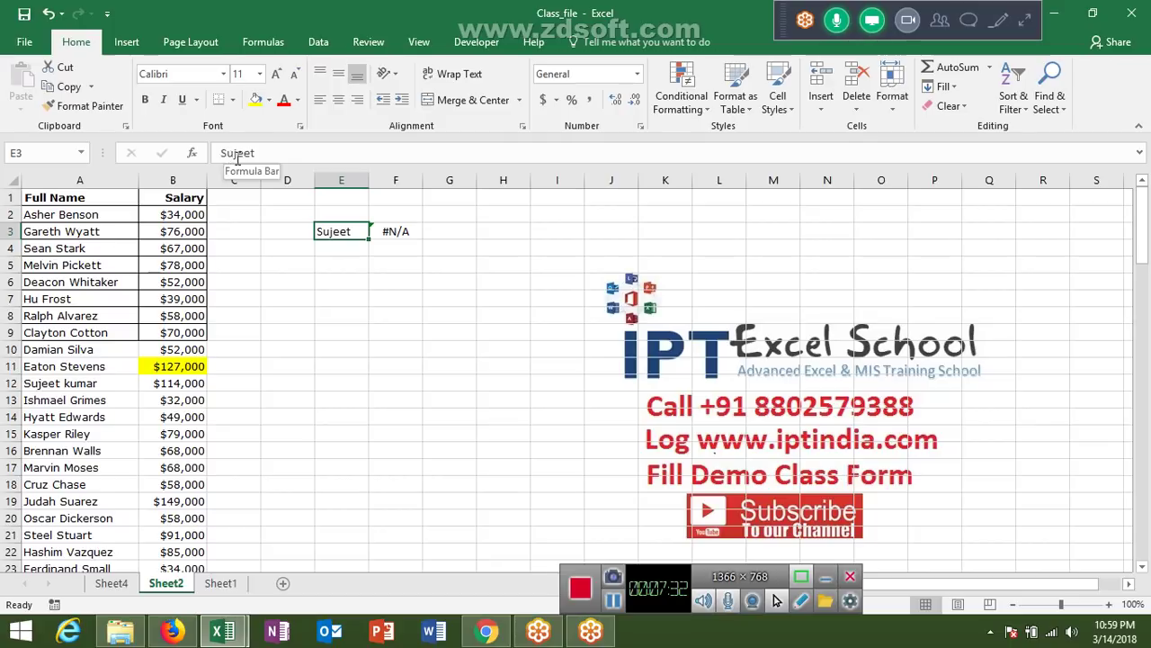
pyautogui.doubleClick(332, 232)
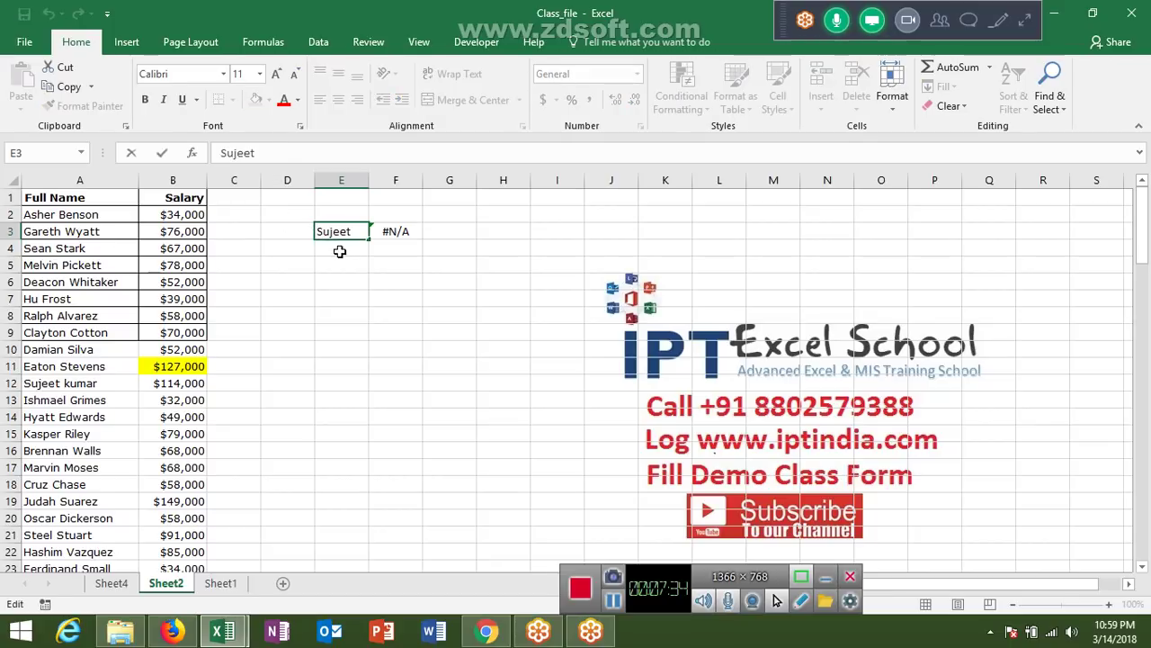
pyautogui.write('*')
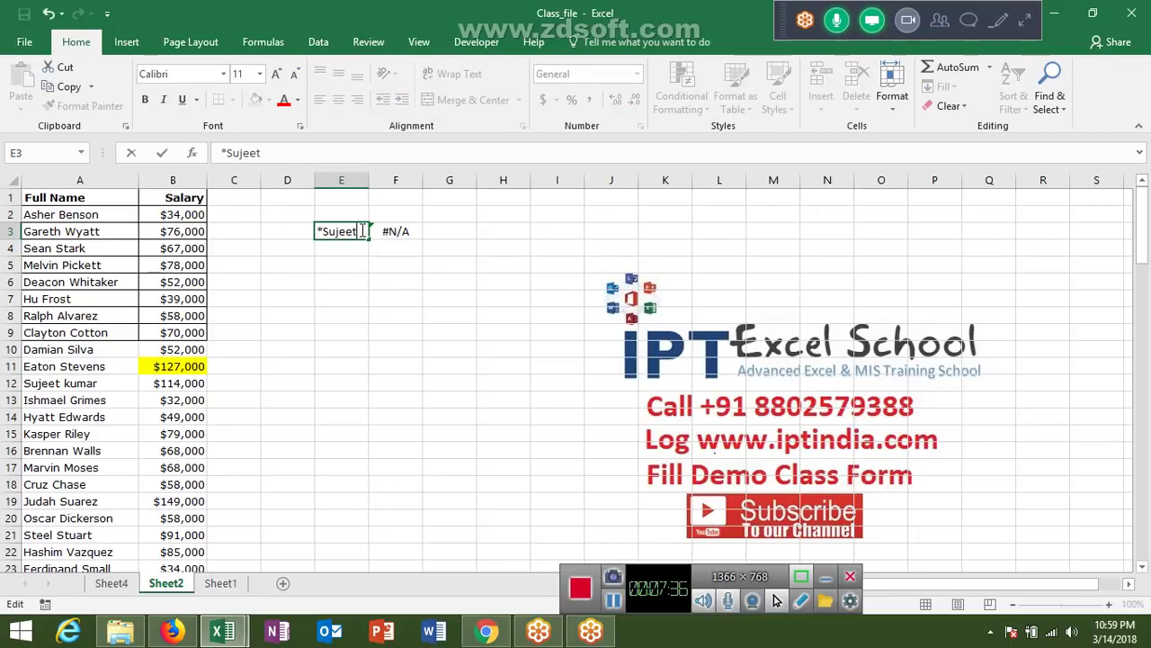
pyautogui.write('*')
pyautogui.hotkey('ctrl', 'Return')
pyautogui.hotkey('ctrl', 'Tab')
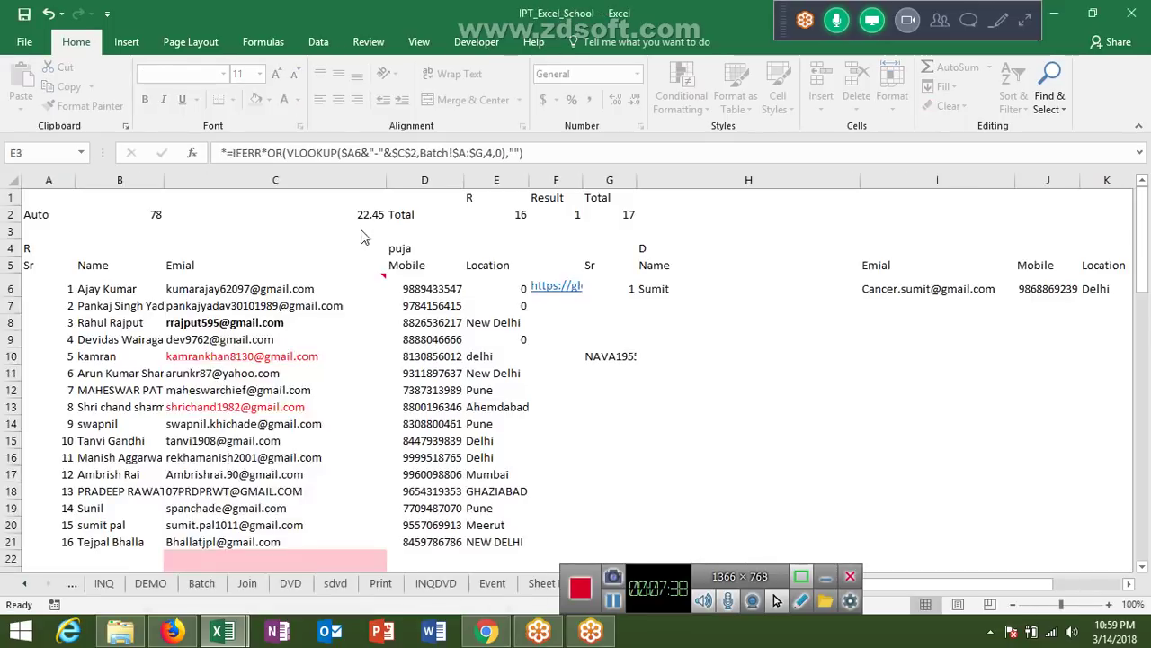
pyautogui.hotkey('ctrl', 'Tab')
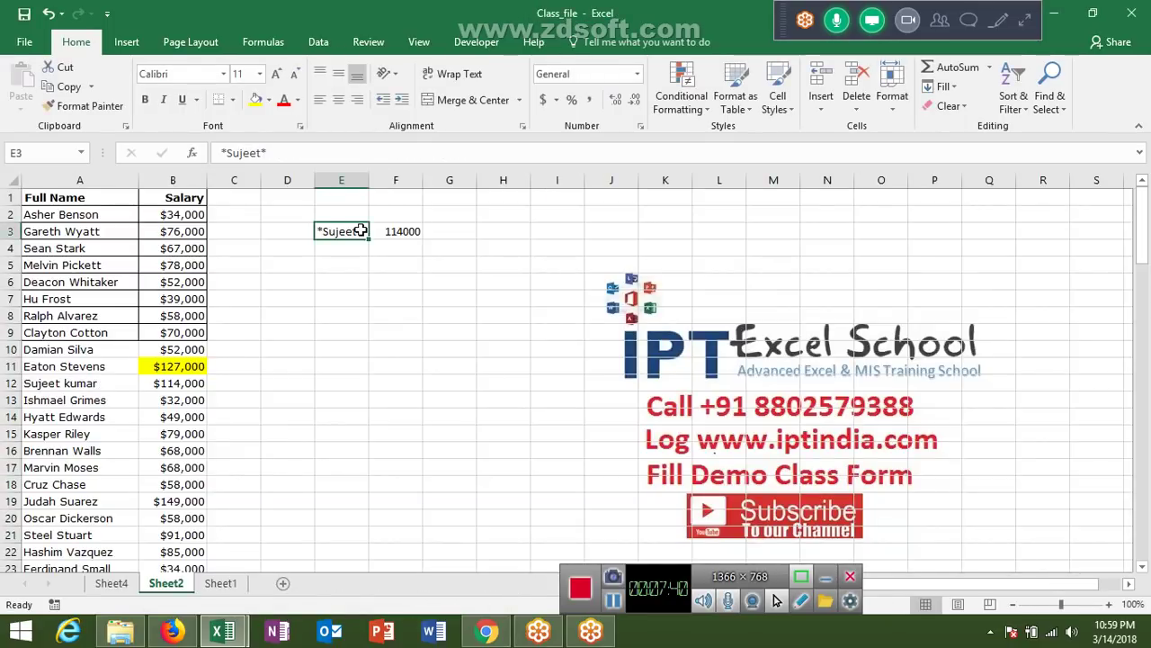
pyautogui.click(463, 259)
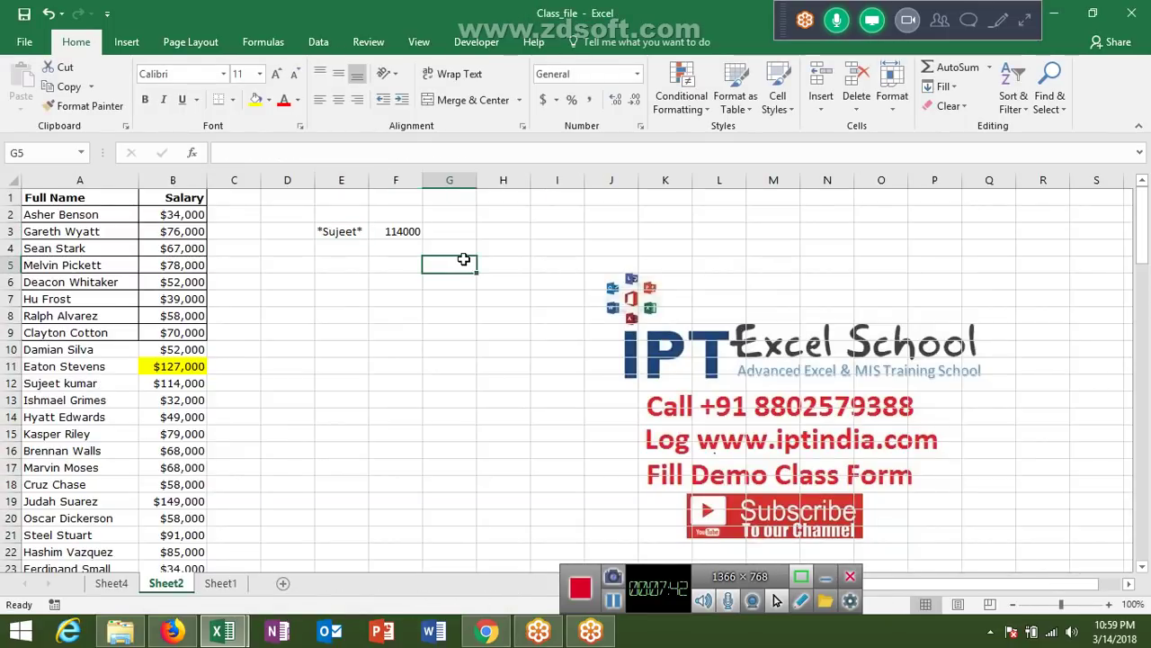
pyautogui.click(453, 231)
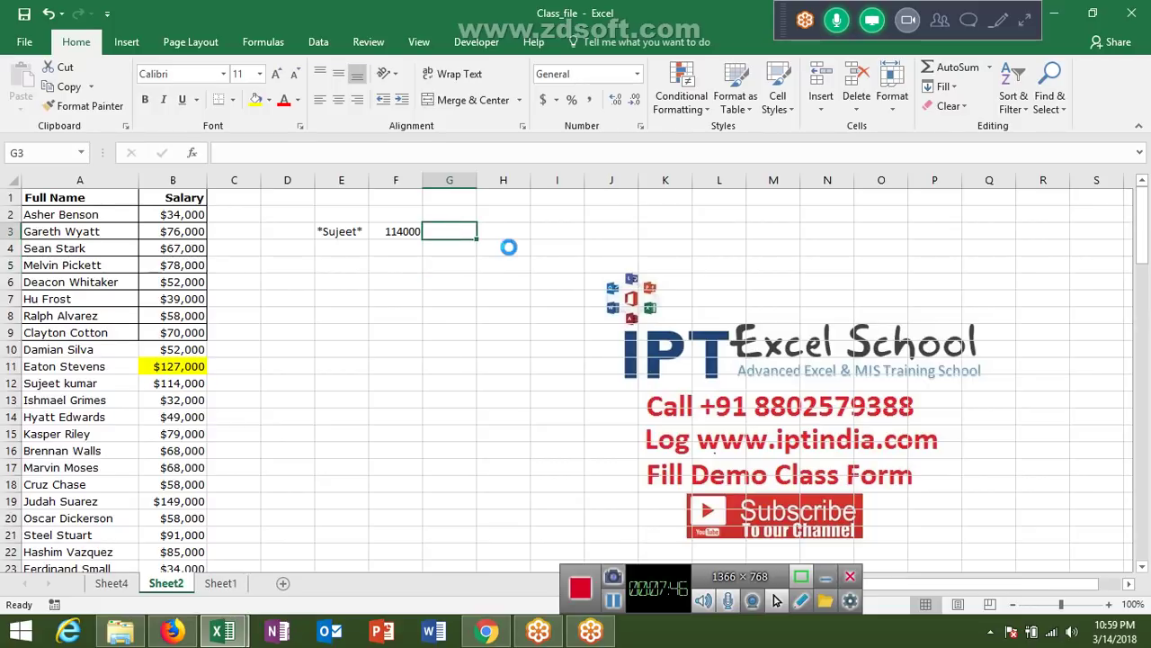
pyautogui.hotkey('ctrl', 'Tab')
pyautogui.hotkey('ctrl', 'Tab')
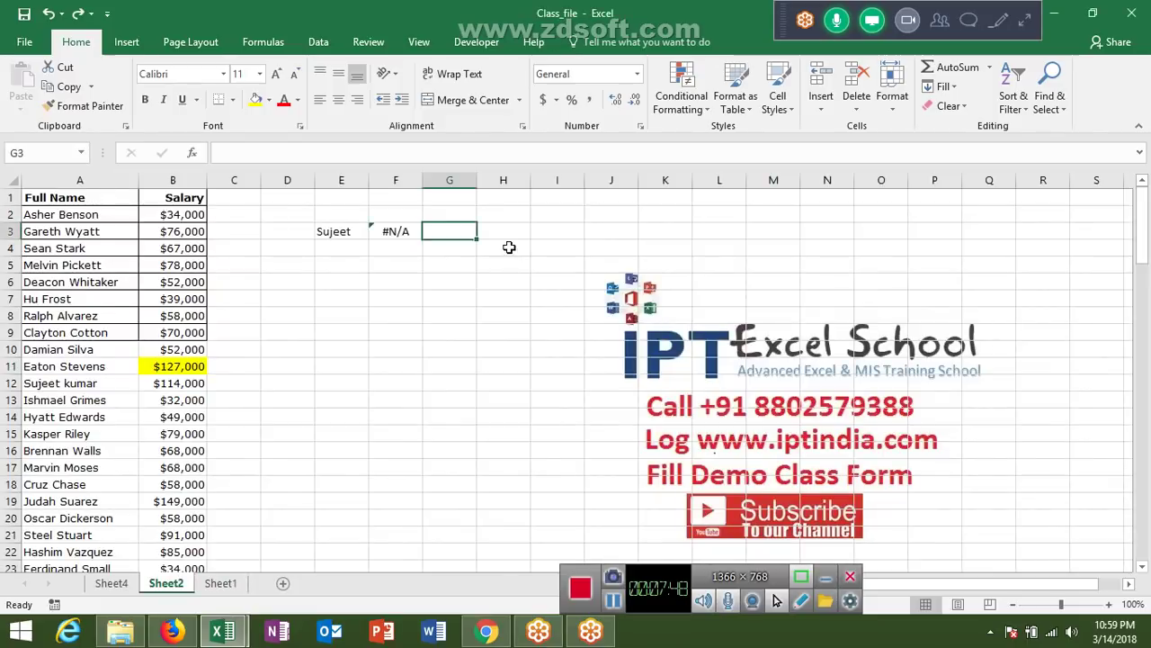
pyautogui.hotkey('ctrl', 'Tab')
pyautogui.hotkey('ctrl', 'Tab')
# Start a VLOOKUP in G3 with the wildcard lookup value "*"&E3&"*"
pyautogui.write('=vl')
pyautogui.press('Tab')
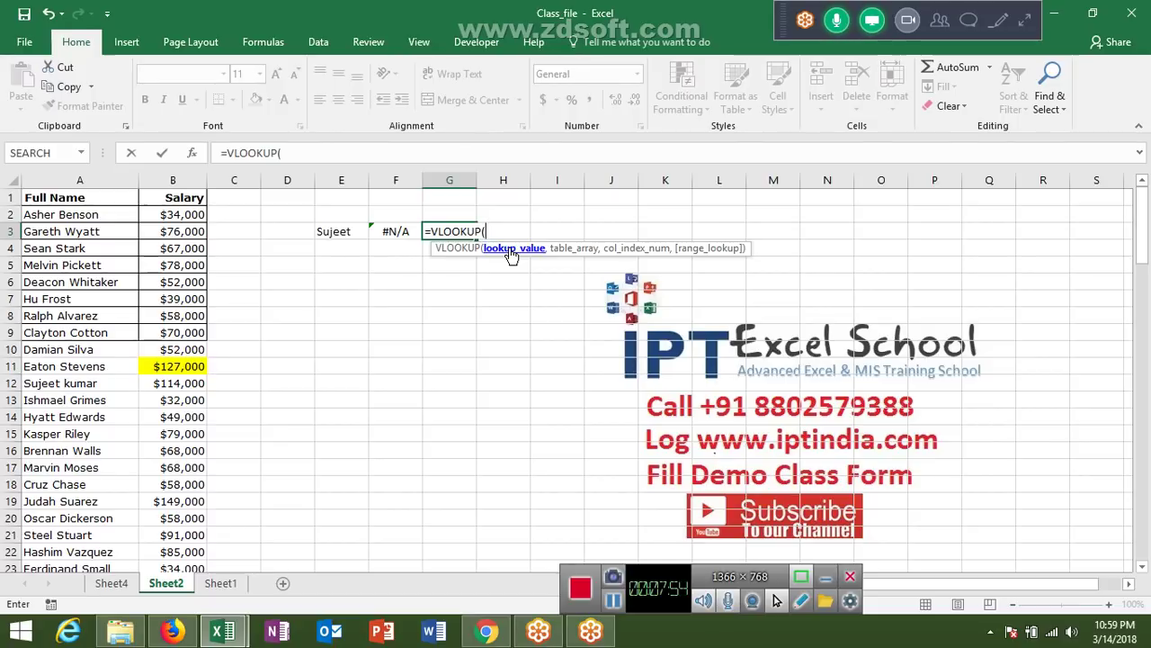
pyautogui.write('"*')
pyautogui.write('"&')
pyautogui.press('Left')
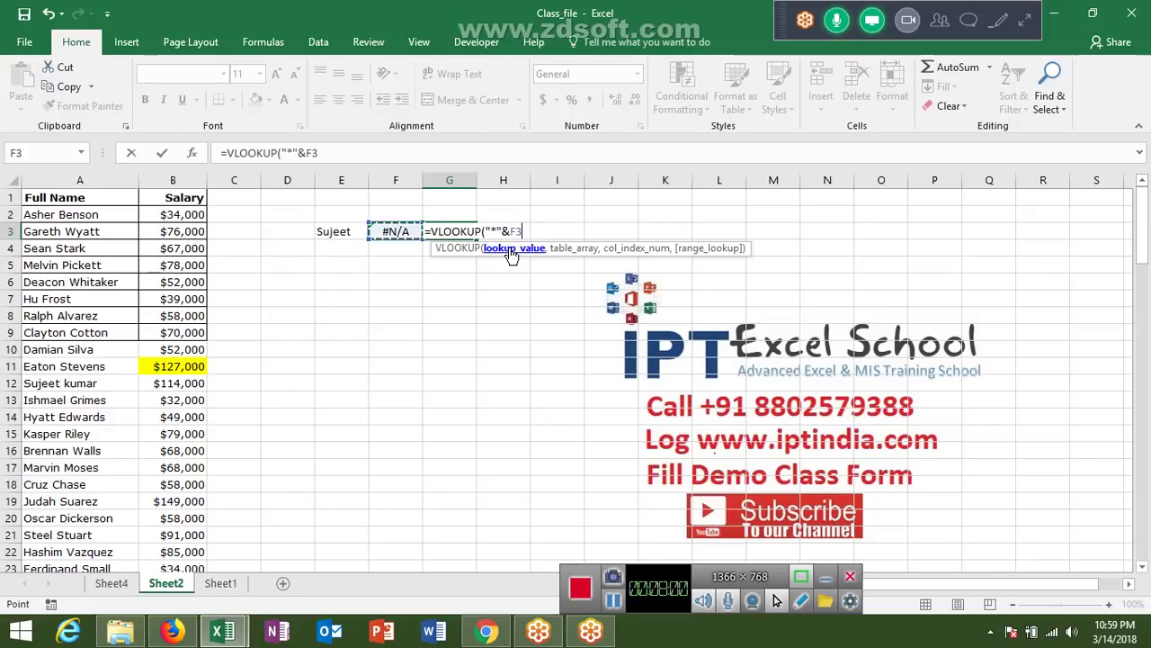
pyautogui.press('Left')
pyautogui.write('&')
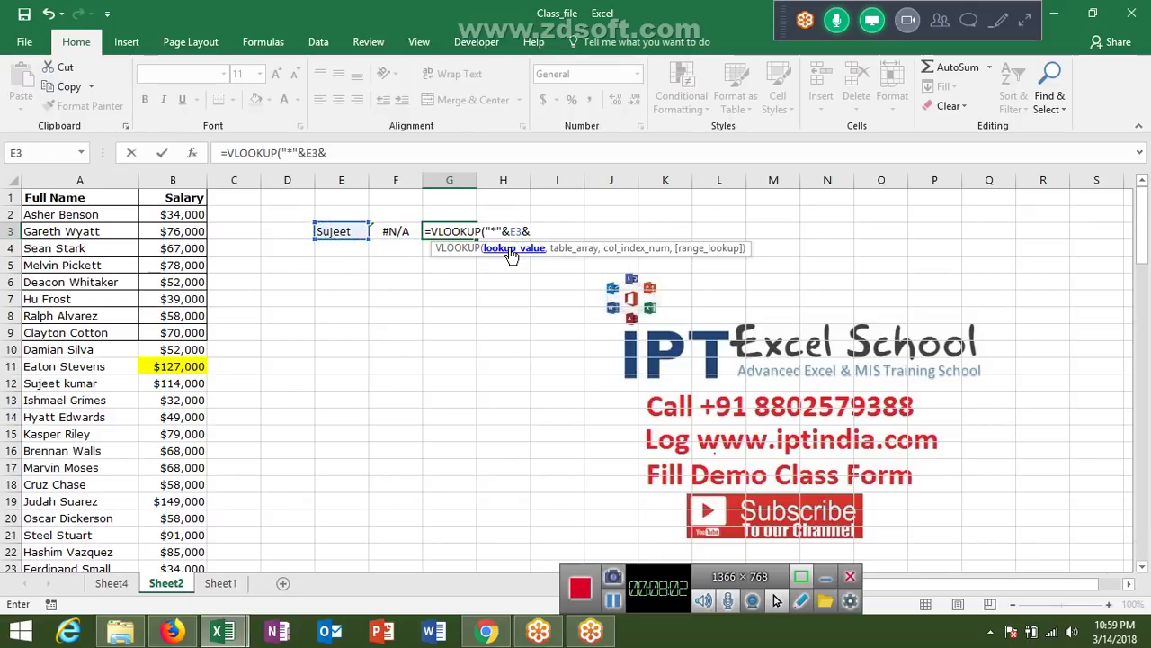
pyautogui.write('"*"')
# Complete the G3 formula as =VLOOKUP("*"&E3&"*",A:B,2,0), returning 114000
pyautogui.click(1021, 22)
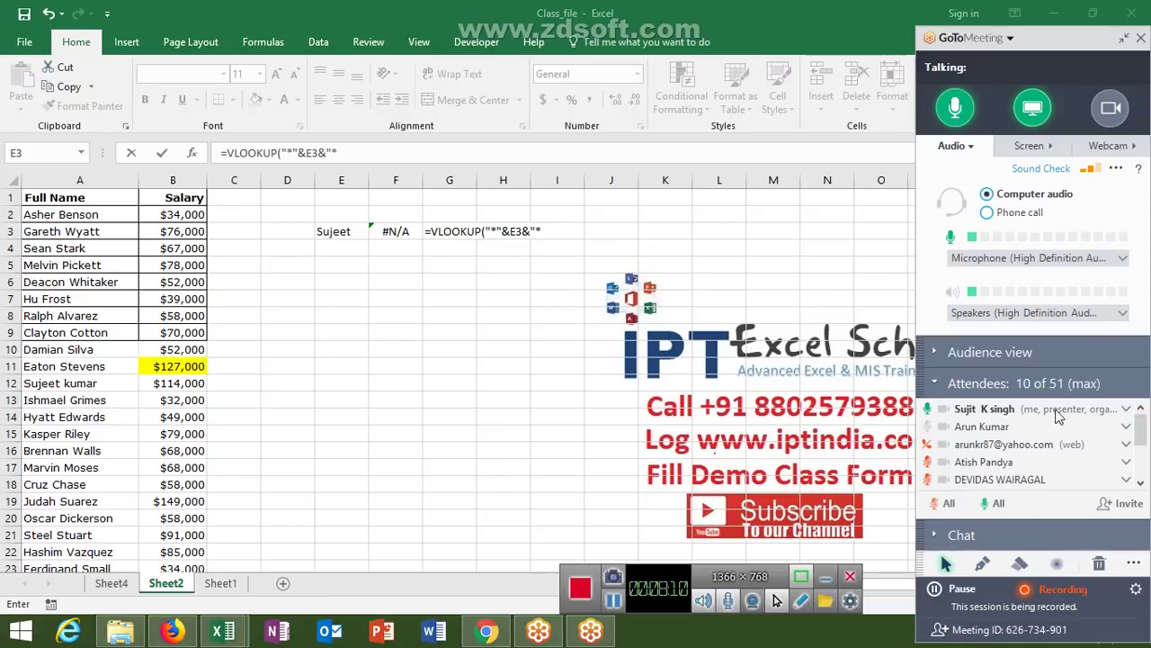
pyautogui.click(1125, 37)
pyautogui.click(534, 236)
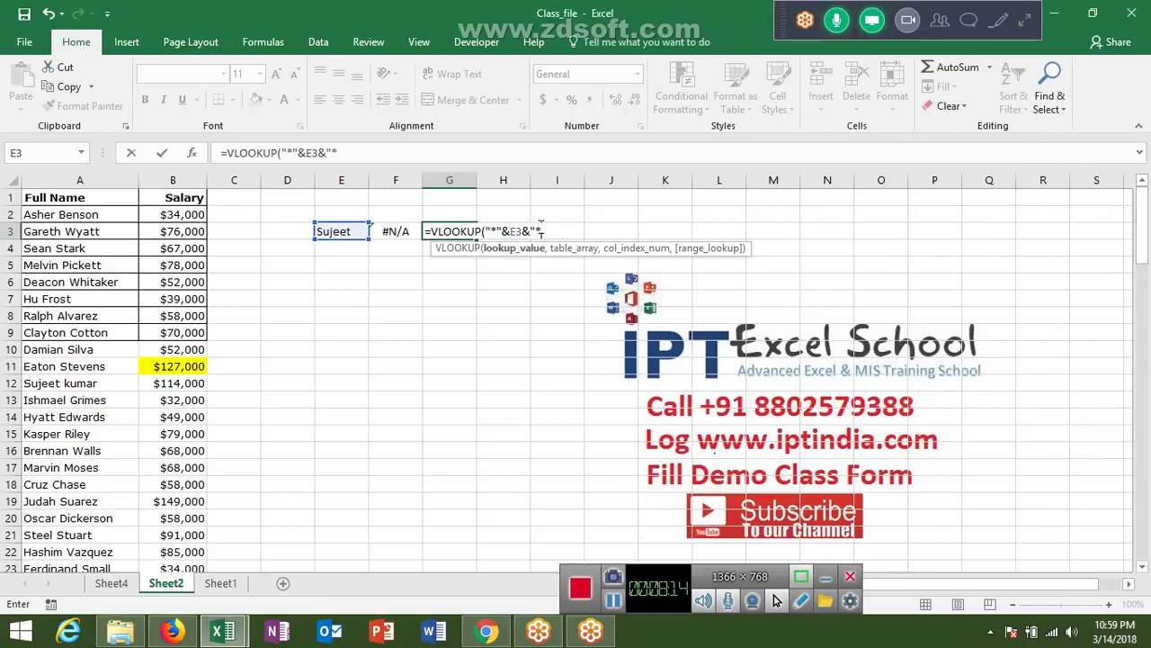
pyautogui.write('"')
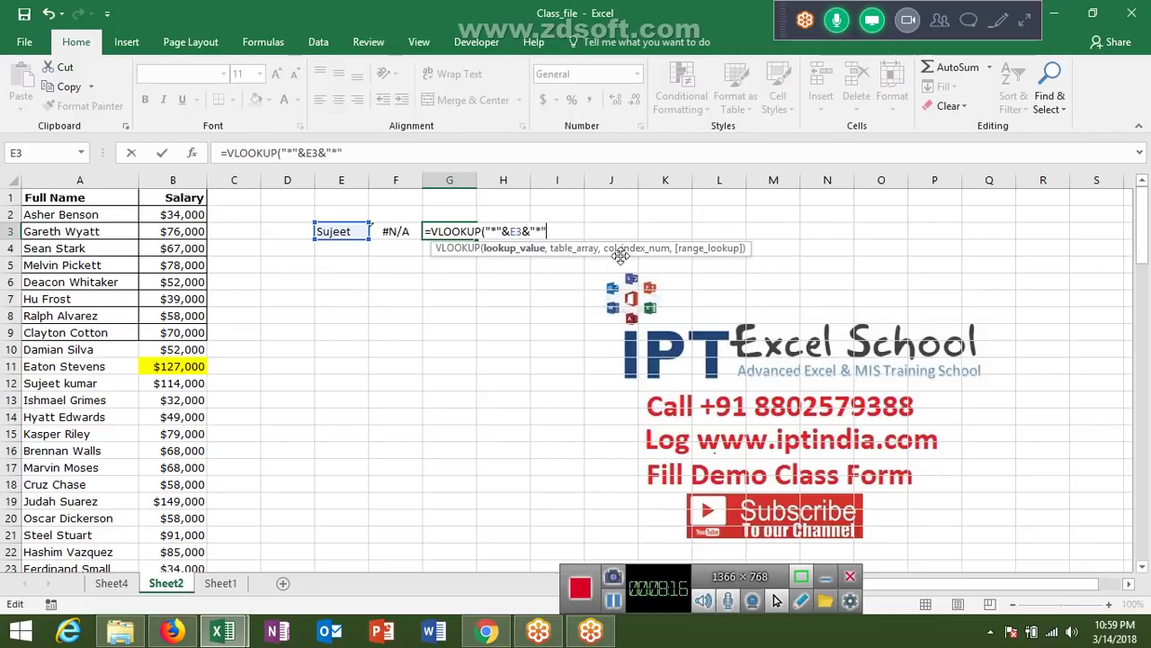
pyautogui.write(',')
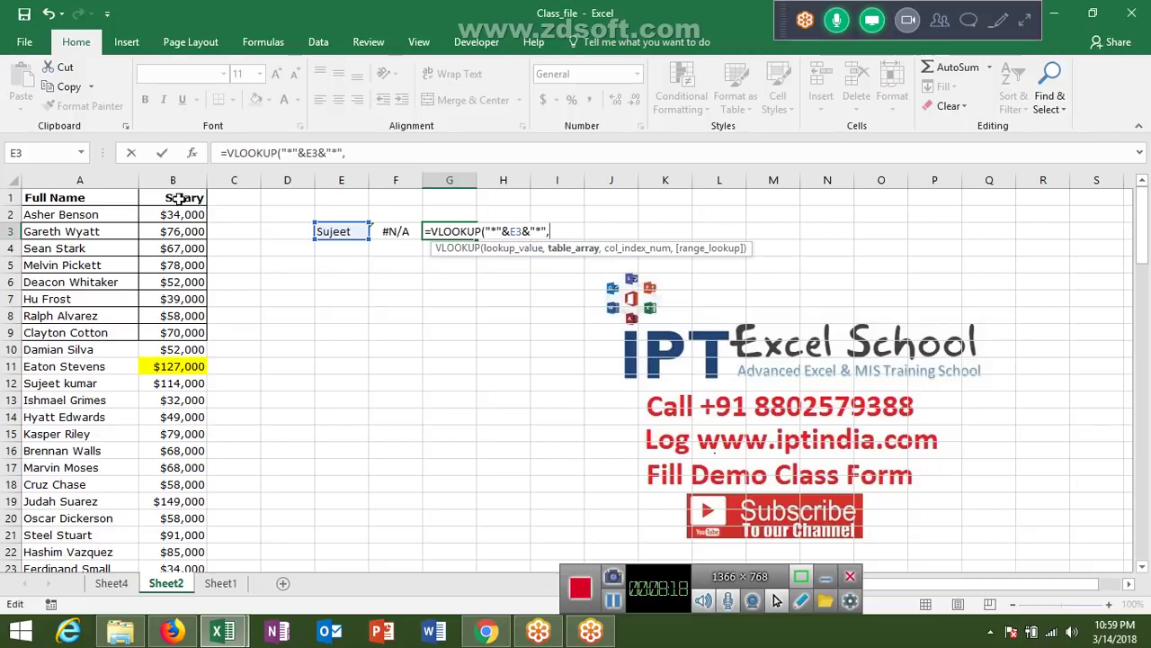
pyautogui.moveTo(85, 180); pyautogui.dragTo(180, 179)
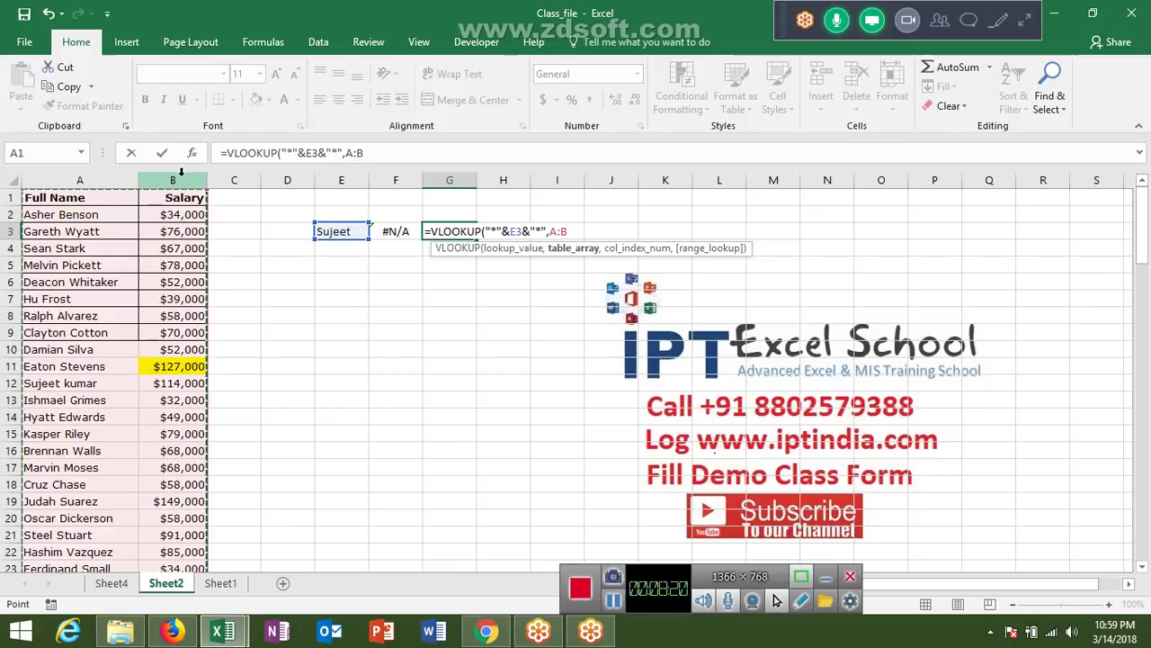
pyautogui.write(',')
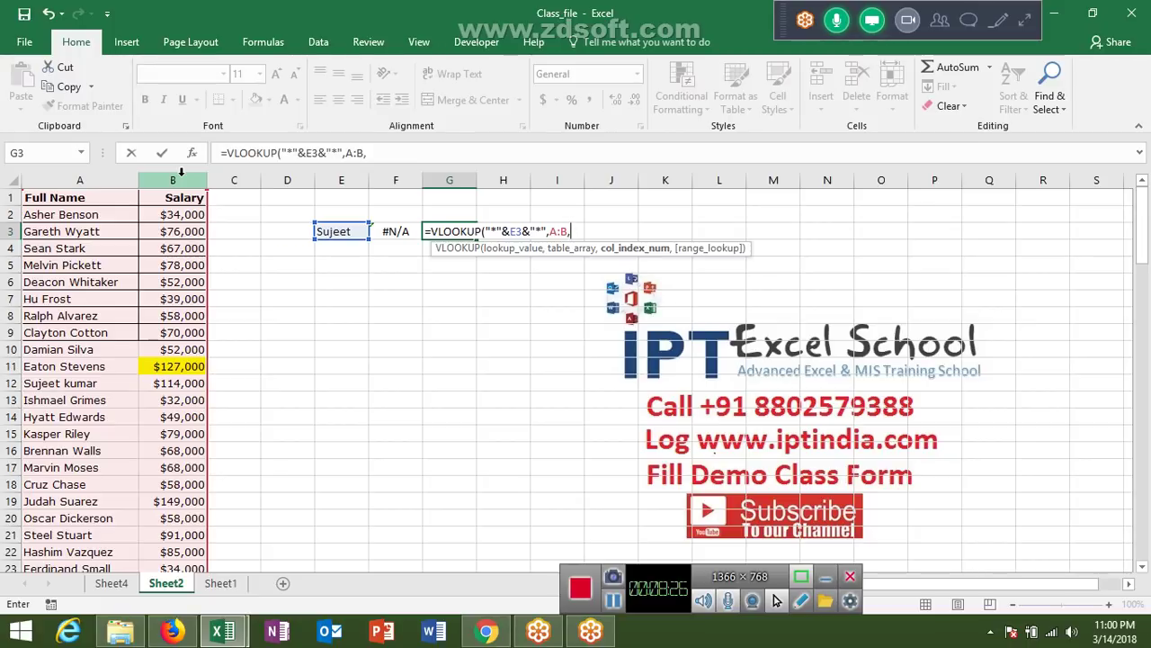
pyautogui.write('2')
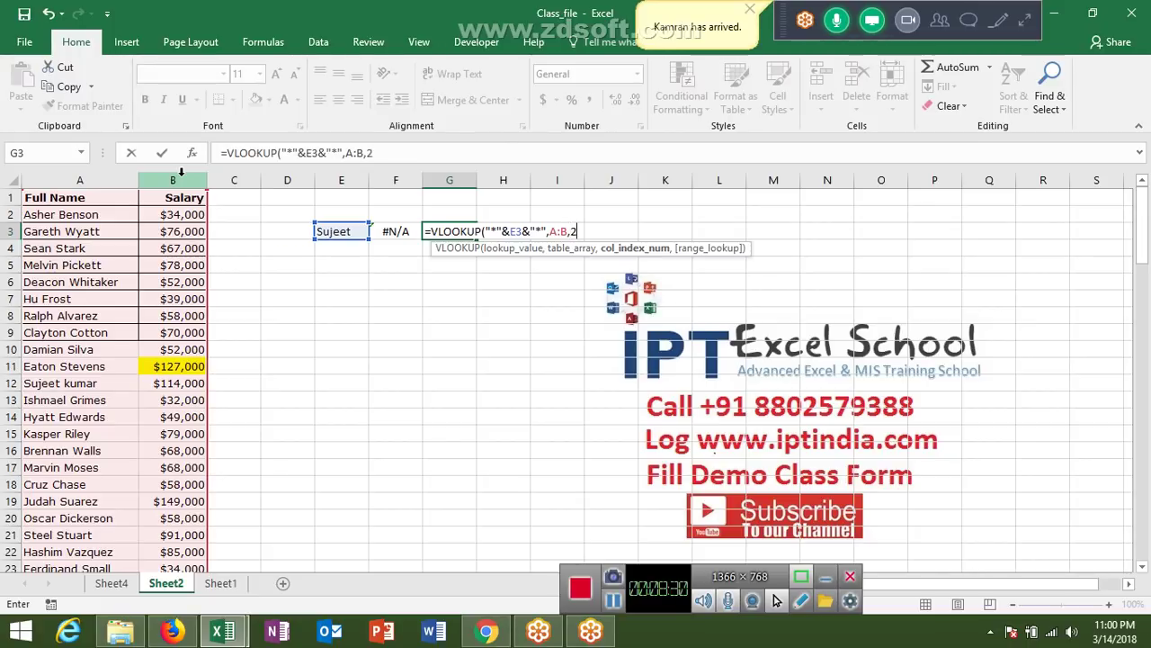
pyautogui.write(',')
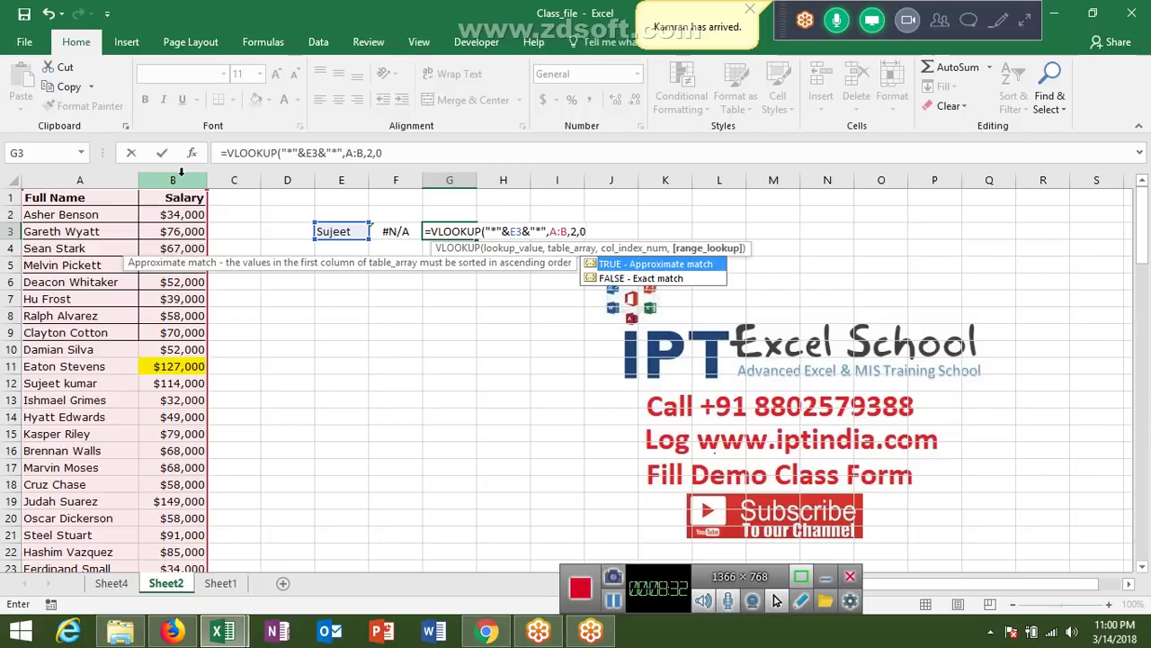
pyautogui.write('0)')
pyautogui.press('Return')
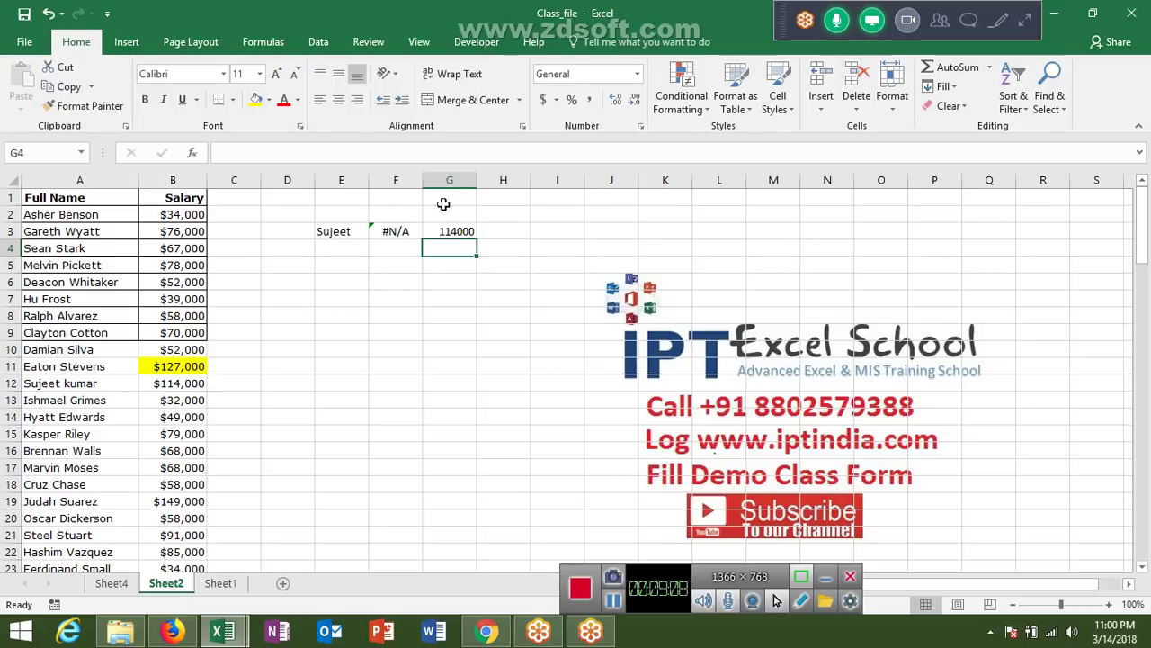
pyautogui.click(464, 230)
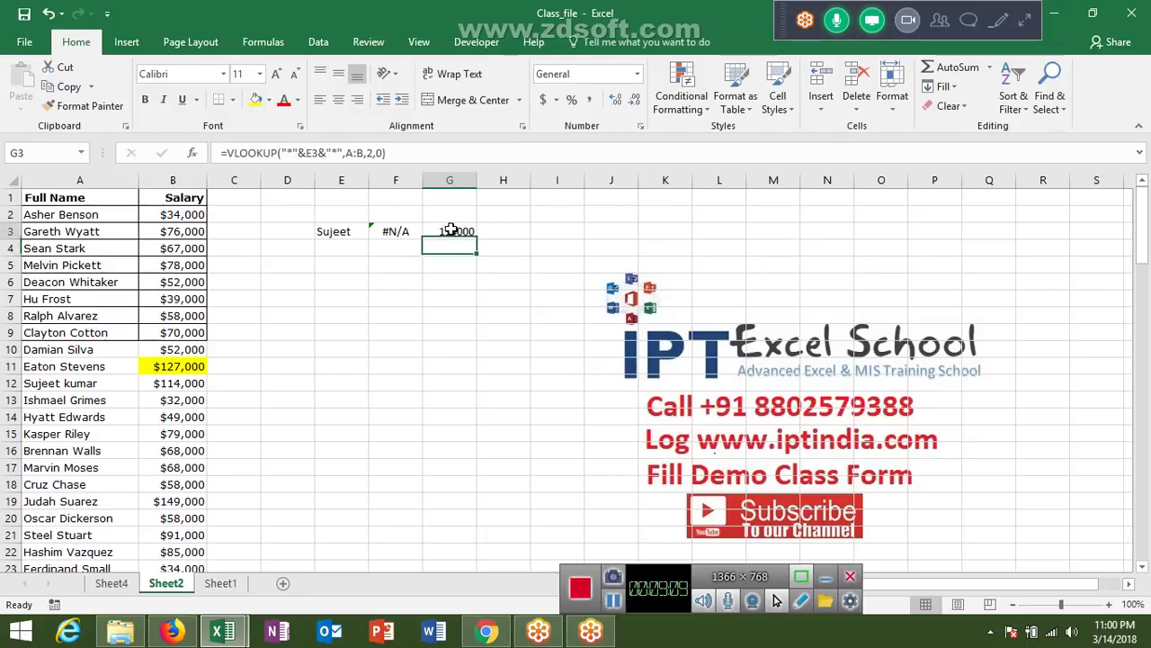
pyautogui.doubleClick(360, 231)
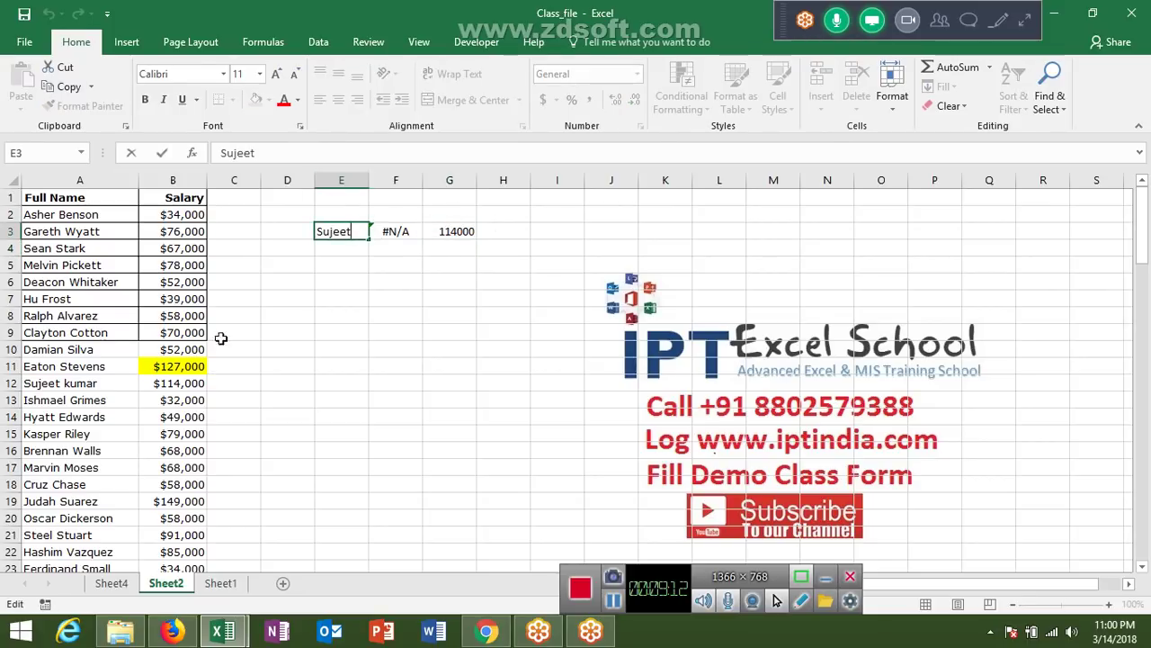
pyautogui.press('Escape')
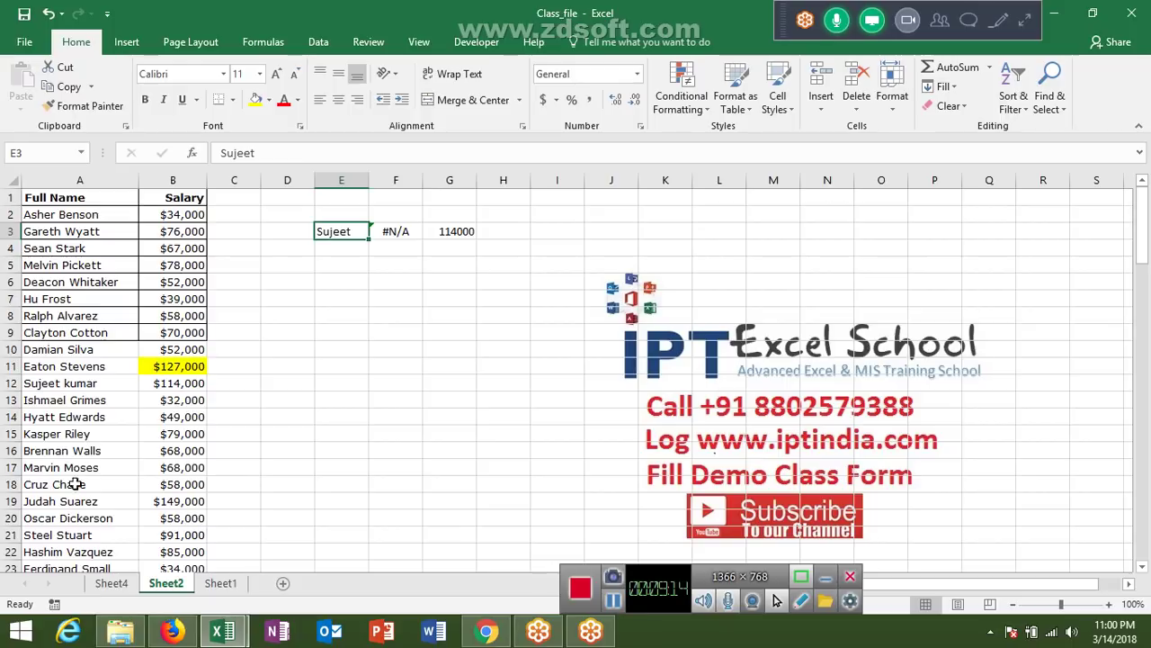
pyautogui.click(76, 486)
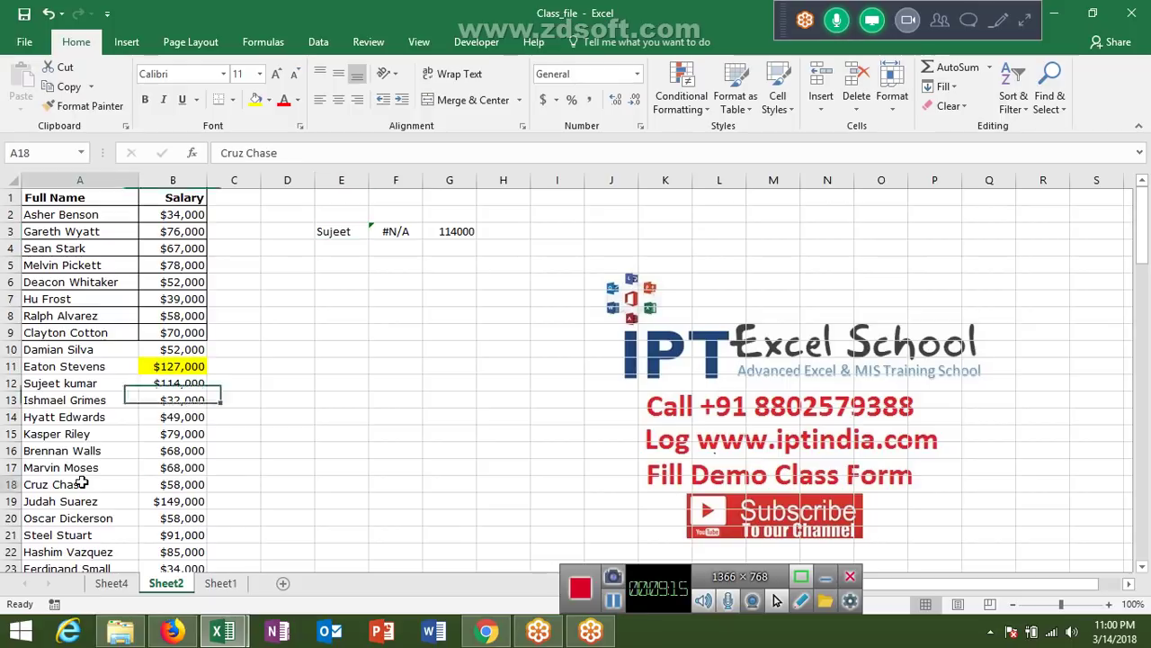
pyautogui.doubleClick(113, 383)
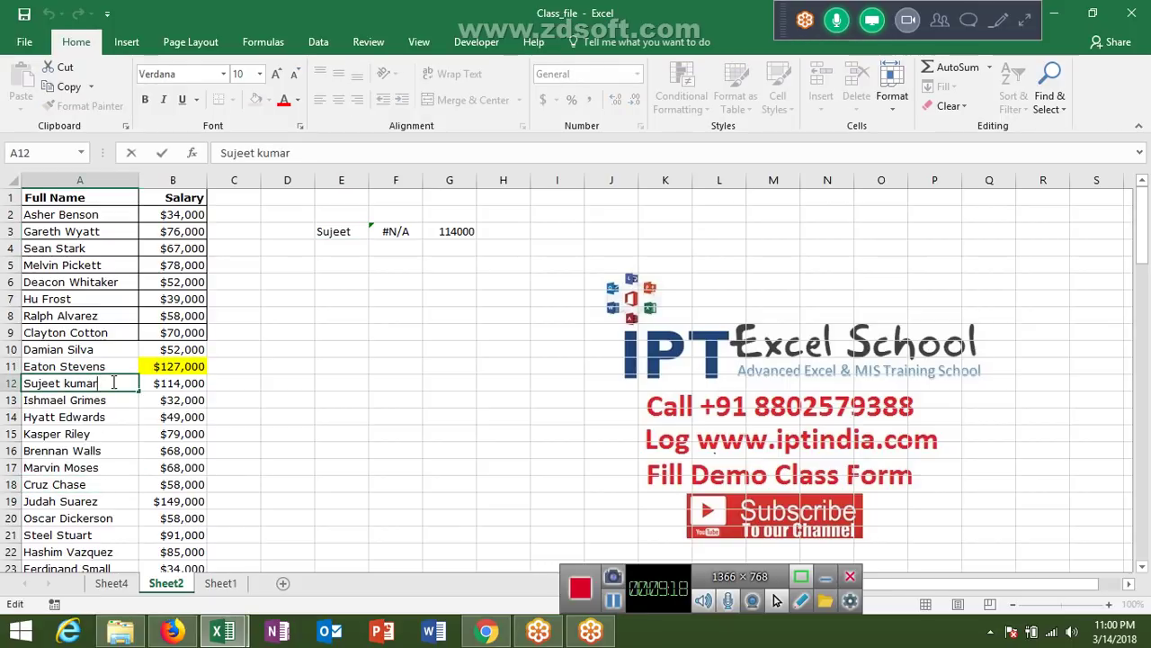
pyautogui.press('BackSpace')
pyautogui.press('BackSpace')
pyautogui.press('BackSpace')
pyautogui.press('BackSpace')
pyautogui.press('BackSpace')
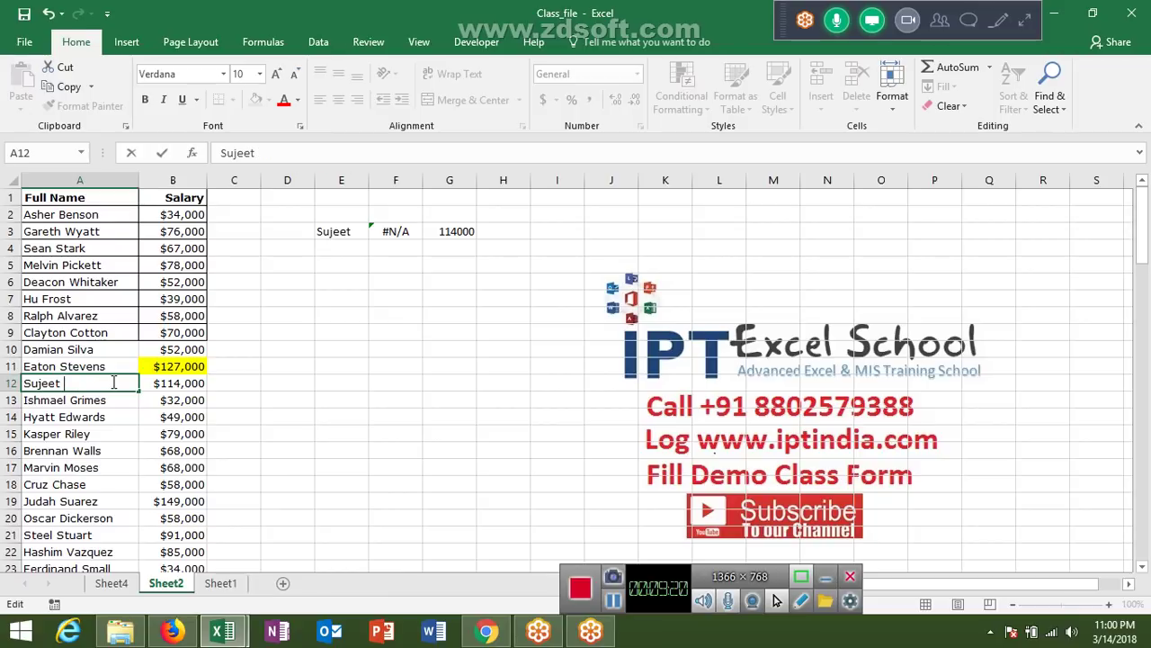
pyautogui.press('Escape')
pyautogui.press('Right')
pyautogui.press('Down')
pyautogui.press('Down')
pyautogui.press('Left')
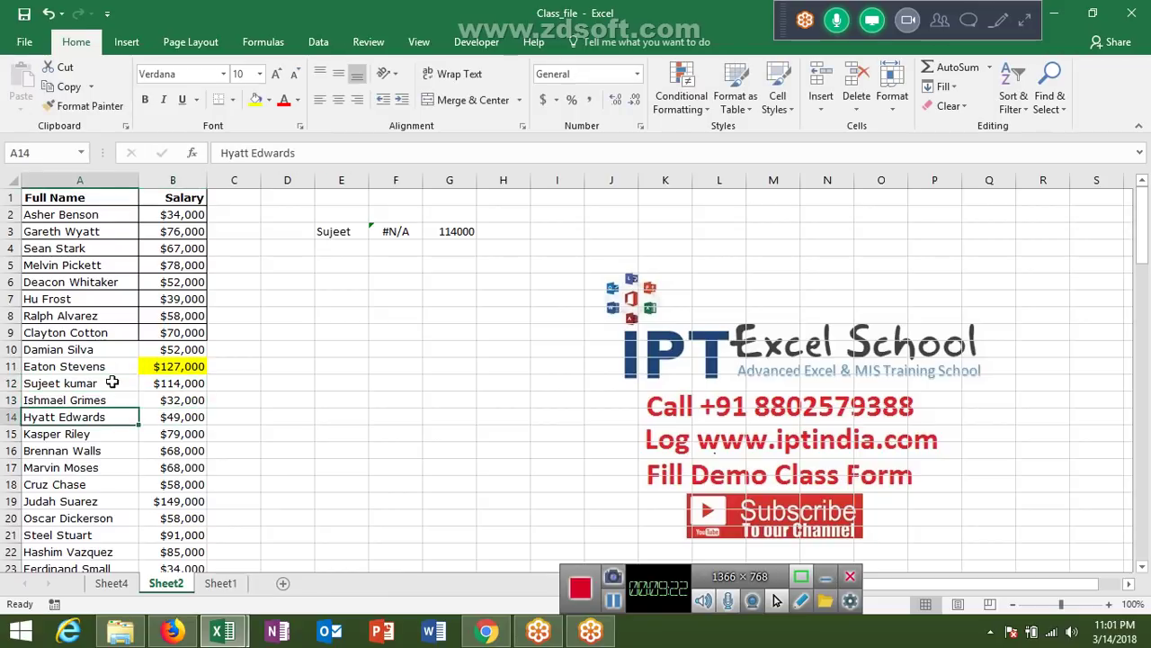
pyautogui.write('Suuj')
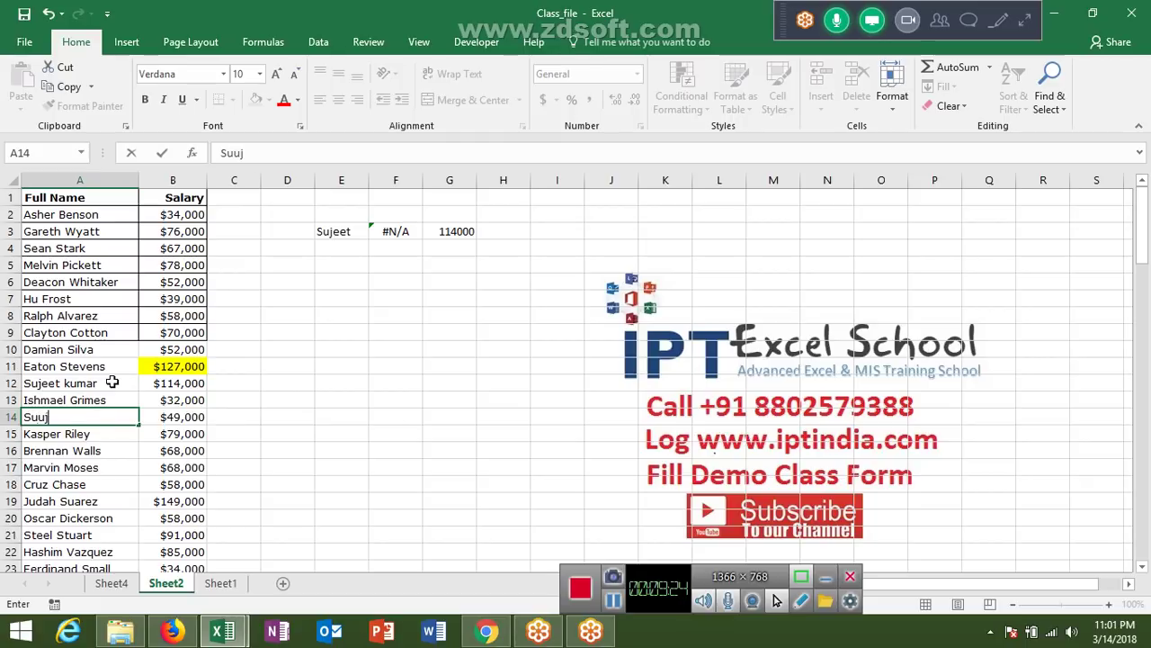
pyautogui.press('BackSpace')
pyautogui.press('BackSpace')
pyautogui.write('j')
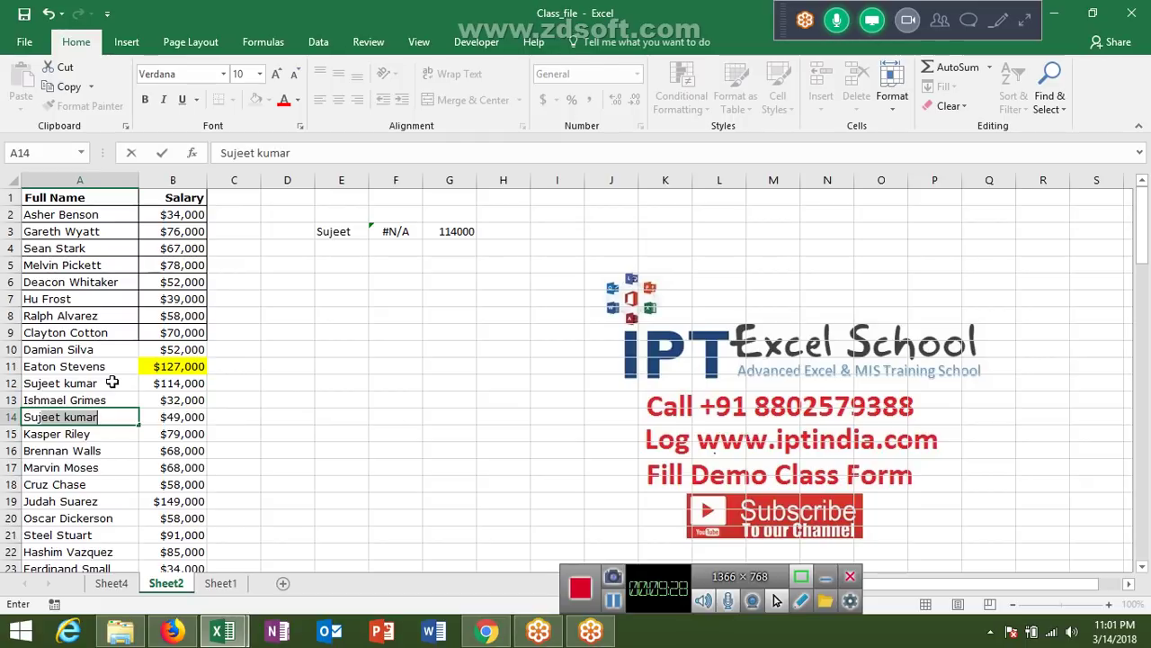
pyautogui.write('i')
pyautogui.press('BackSpace')
pyautogui.write('e')
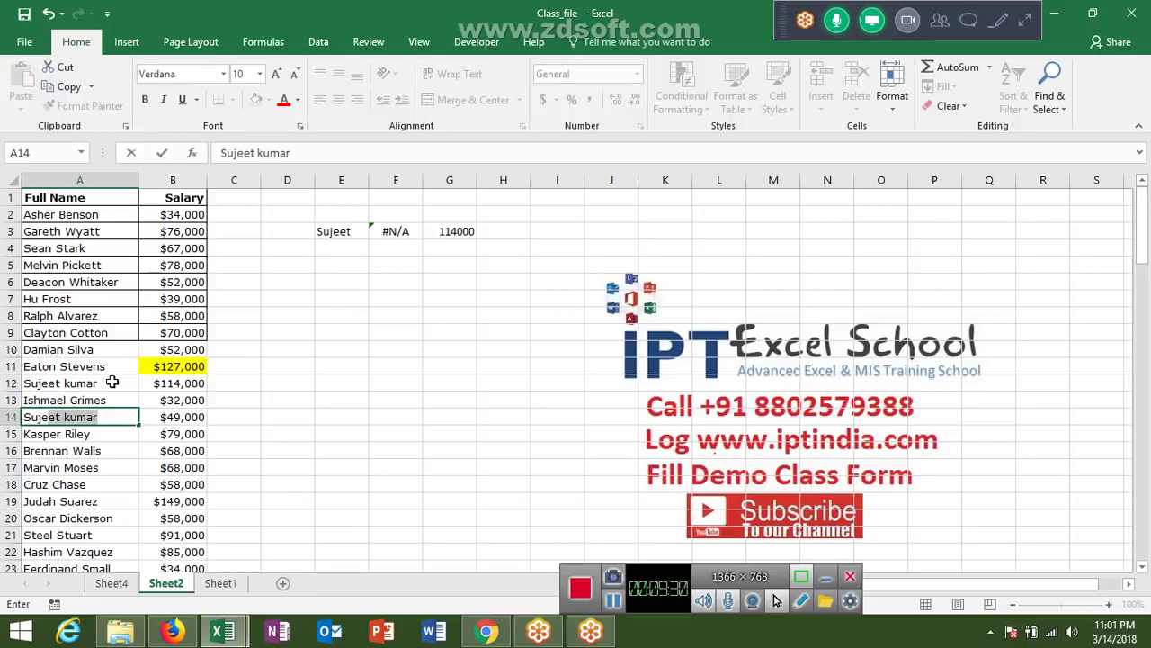
pyautogui.write('et')
pyautogui.press('BackSpace')
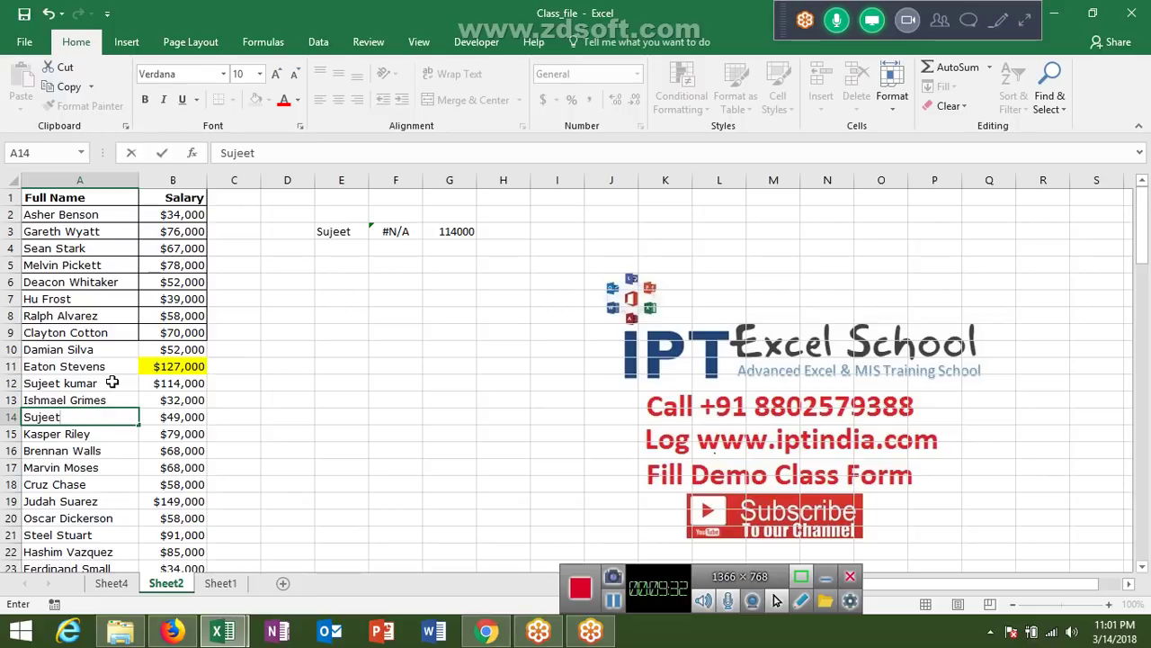
pyautogui.press('Return')
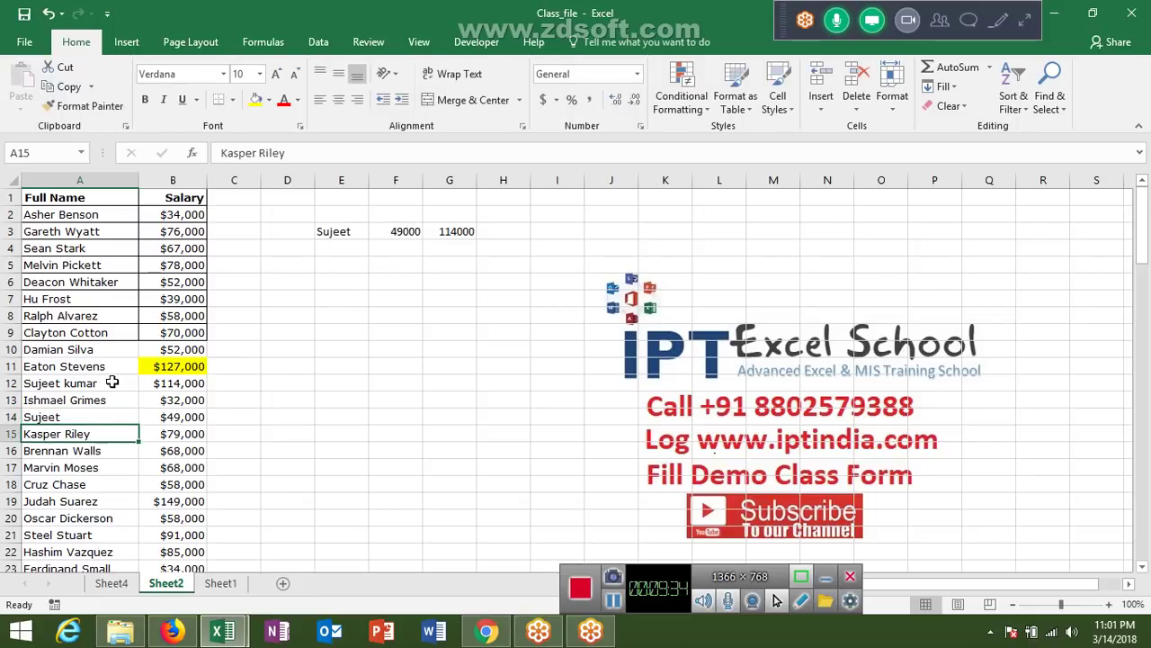
pyautogui.press('Up')
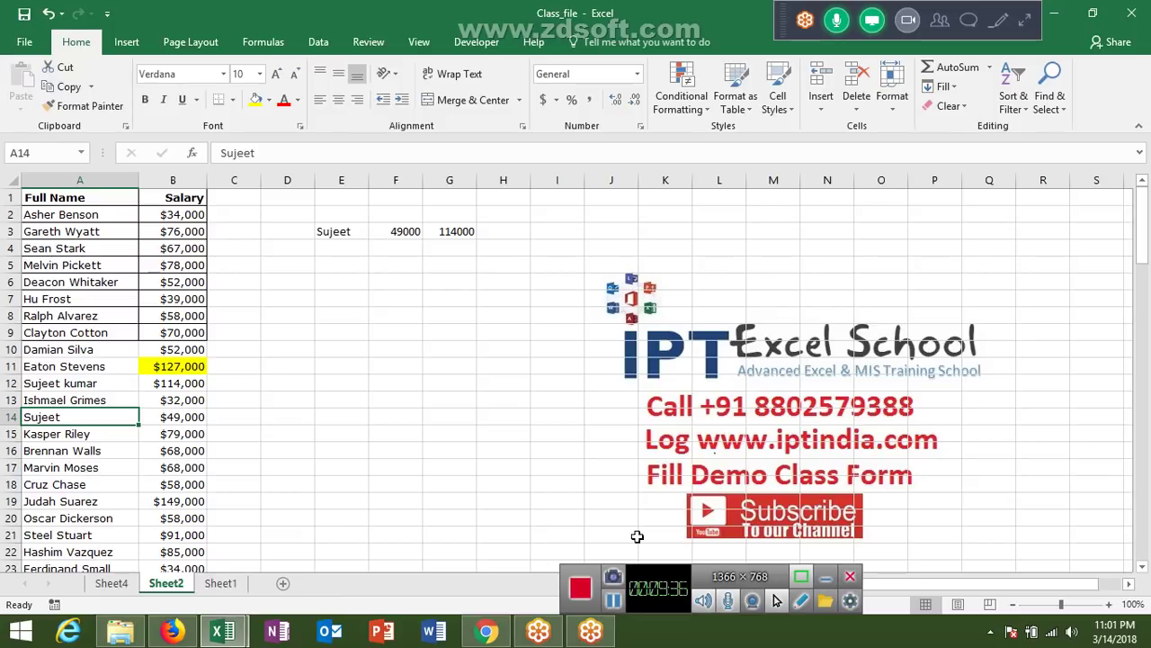
# Move the exact-match result from F3 to F5 and inspect G3's wildcard formula
pyautogui.click(408, 239)
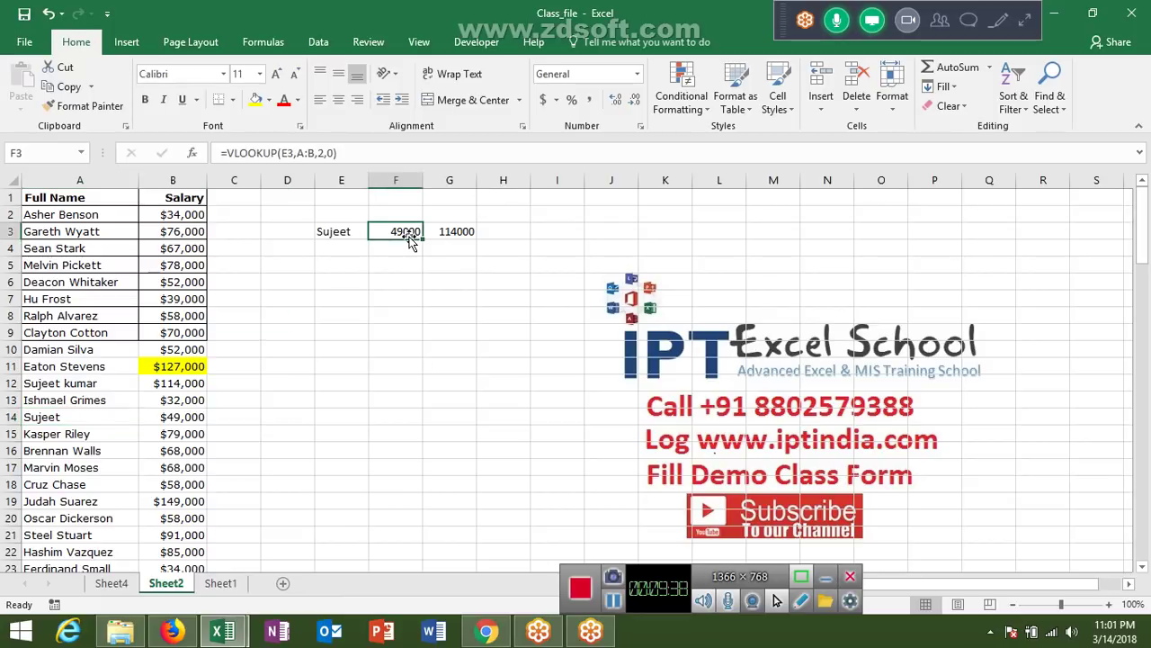
pyautogui.moveTo(409, 239); pyautogui.dragTo(437, 280)
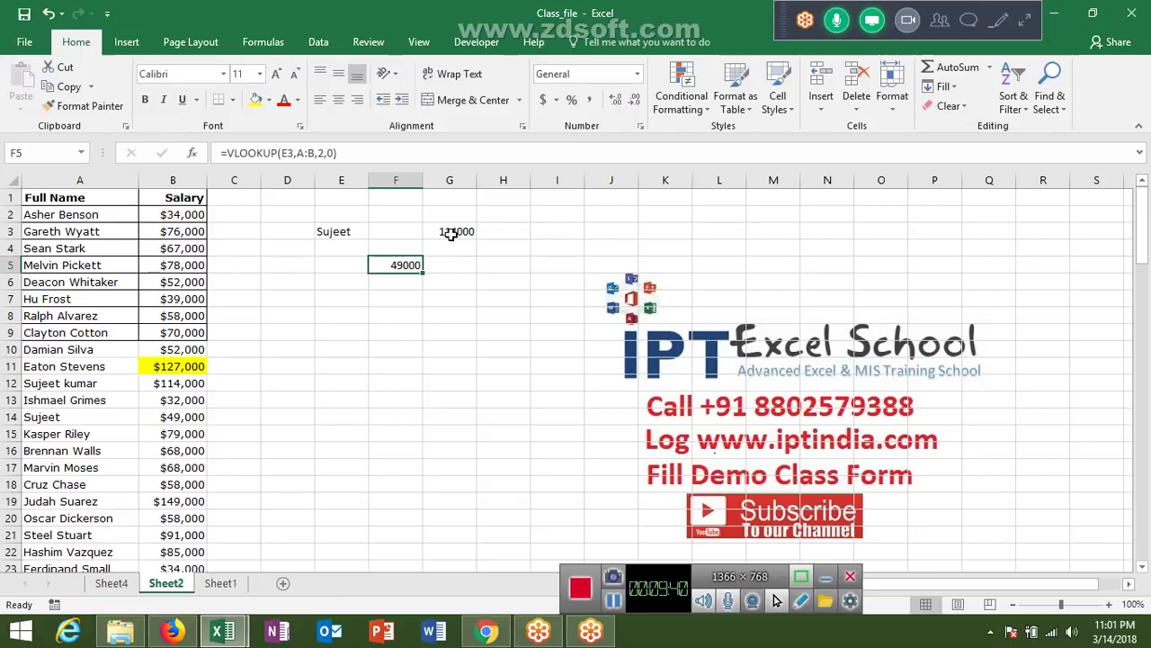
pyautogui.doubleClick(451, 232)
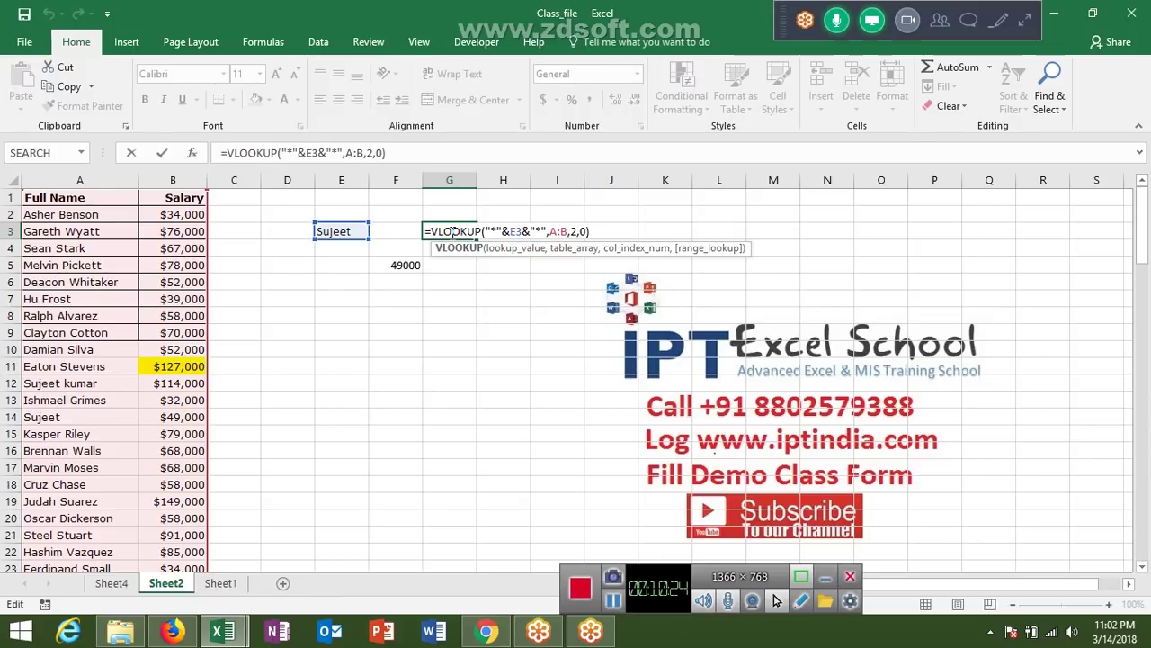
pyautogui.hotkey('ctrl', 'Return')
pyautogui.press('Left')
pyautogui.press('Left')
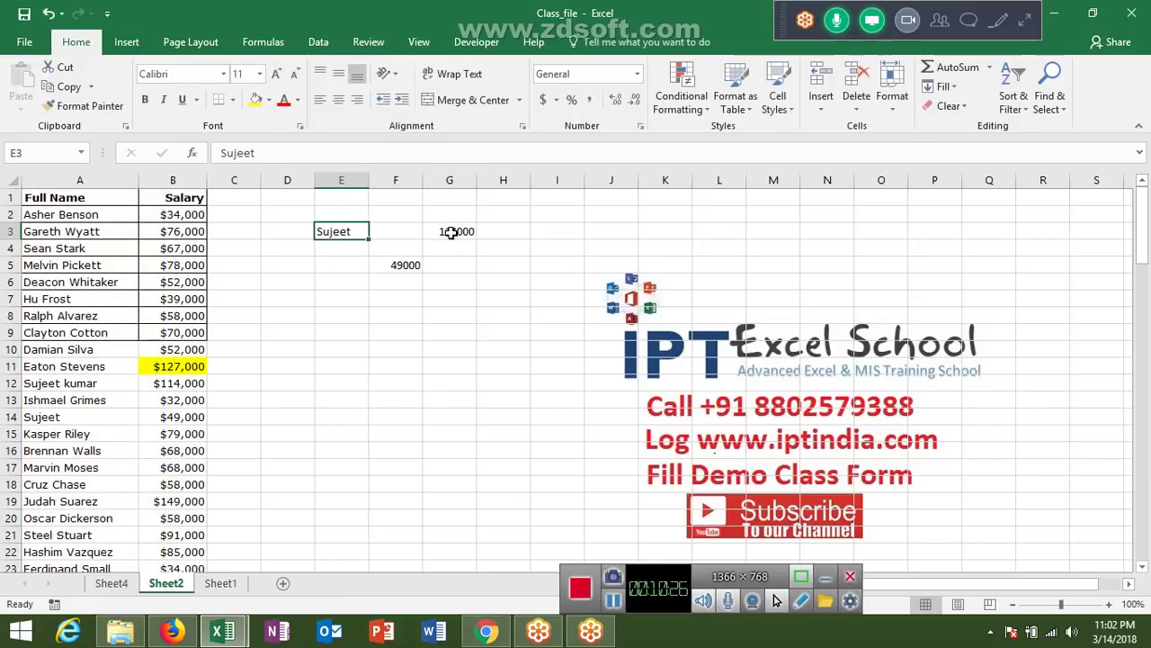
pyautogui.write('Sujeet')
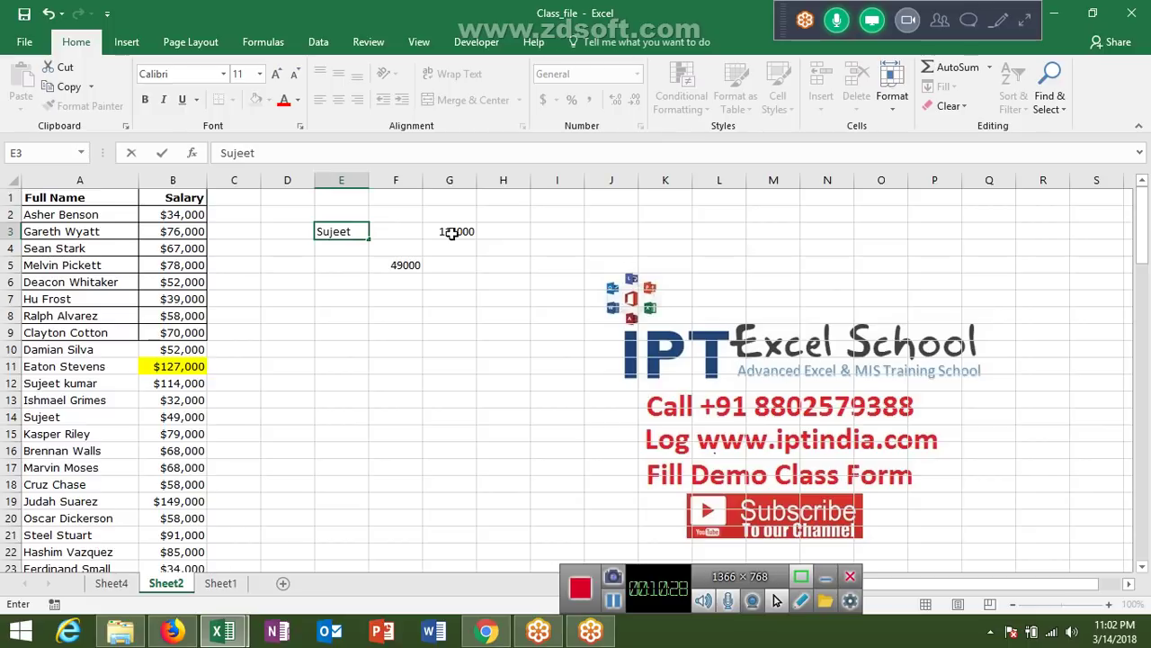
pyautogui.write(' Kua')
pyautogui.press('BackSpace')
pyautogui.write('mar')
pyautogui.press('Return')
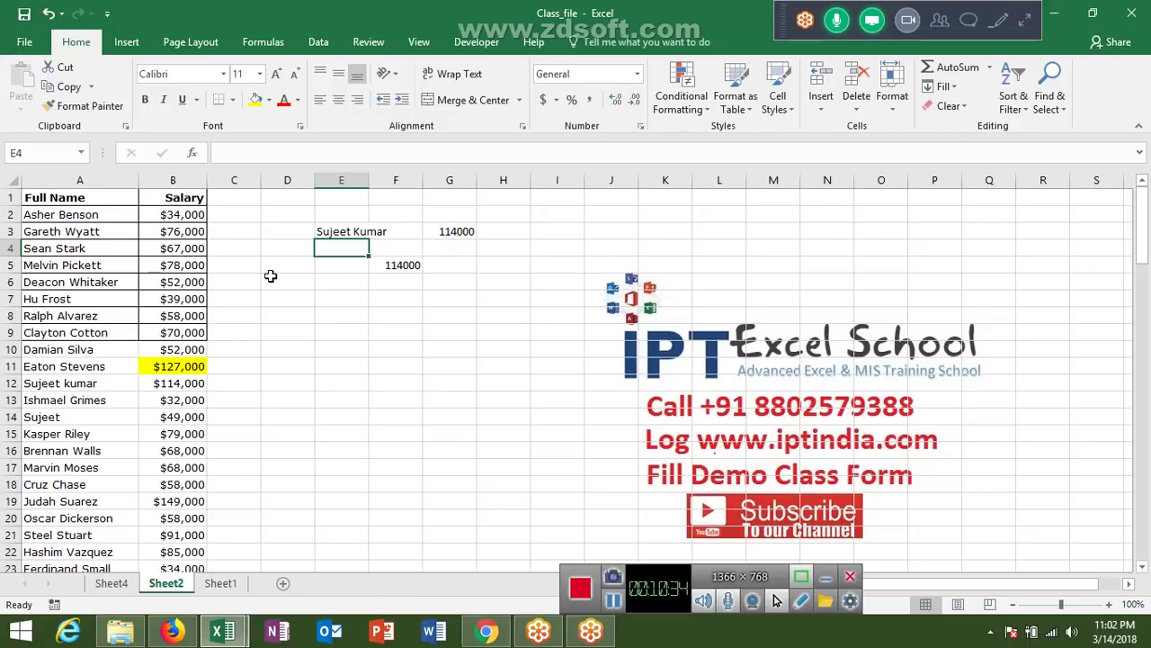
pyautogui.click(327, 232)
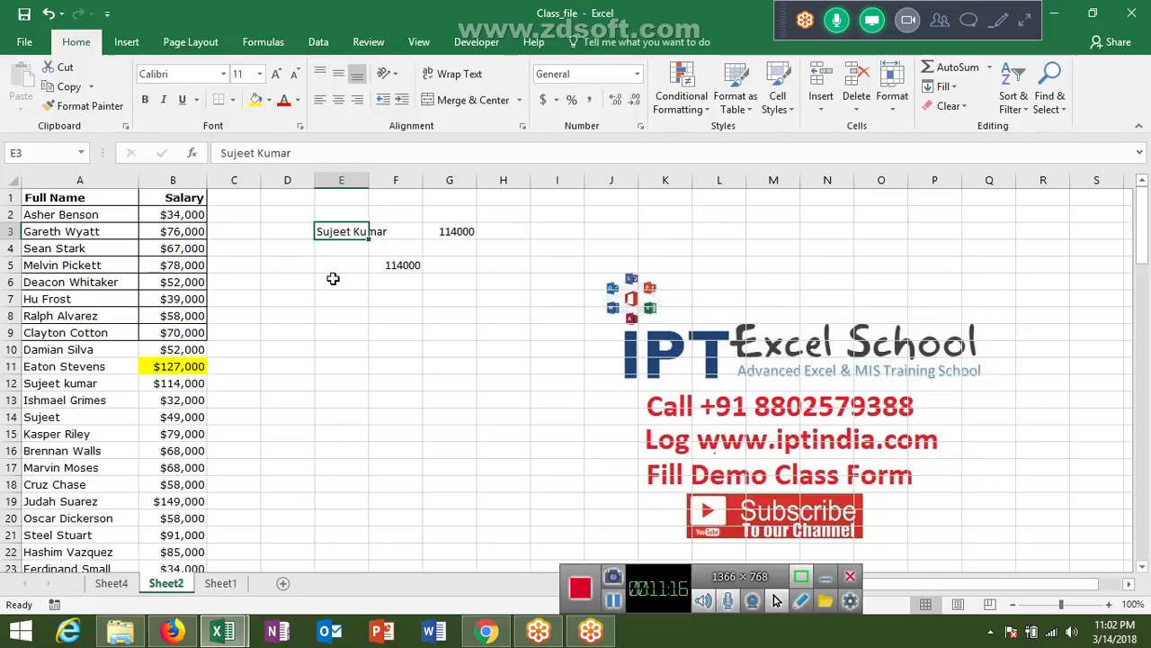
# Enter the patterns *Sujeet* in E5 and Sujeet* in E6
pyautogui.press('Down')
pyautogui.press('Down')
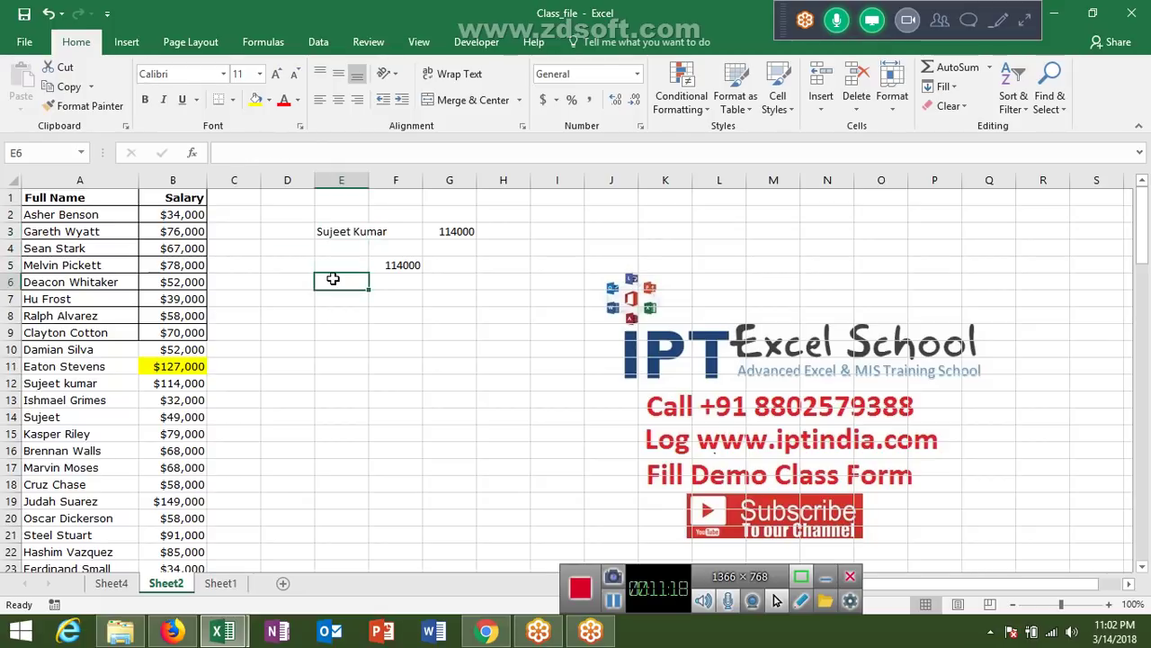
pyautogui.write('*')
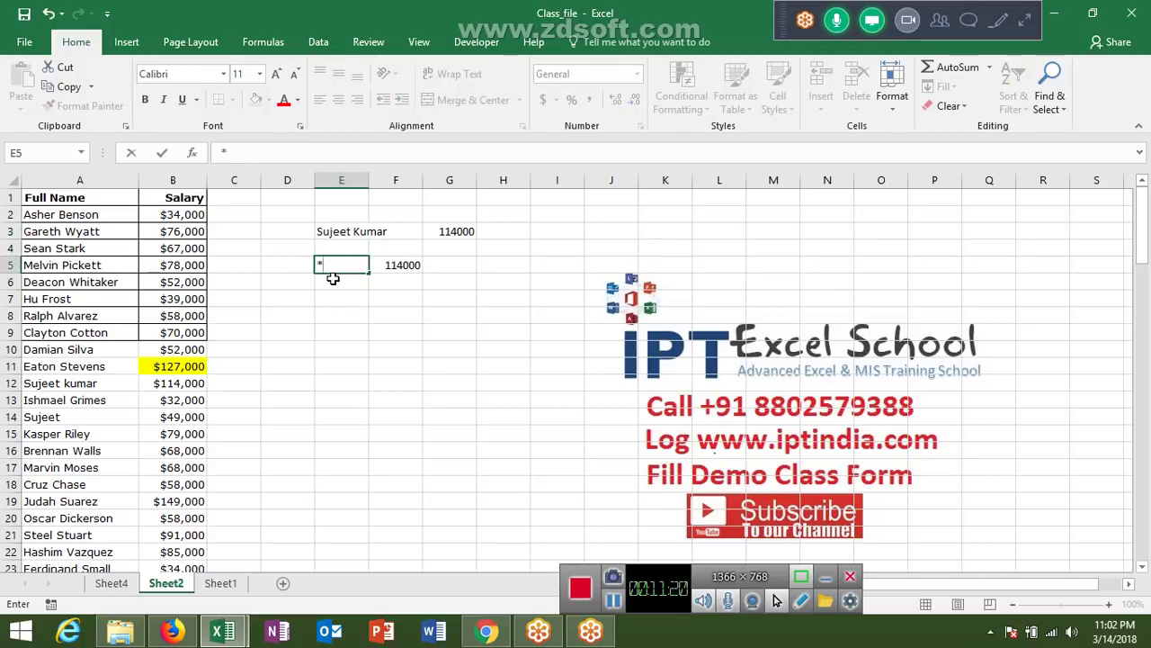
pyautogui.write('Sujeet')
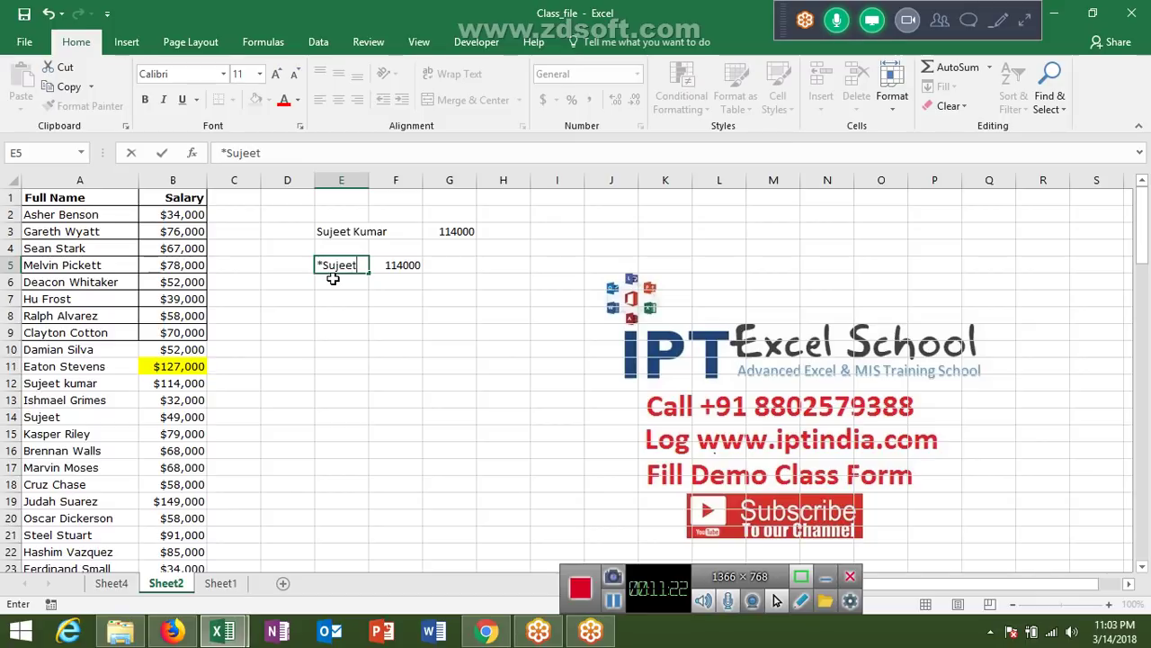
pyautogui.write('*')
pyautogui.press('Return')
pyautogui.write(']')
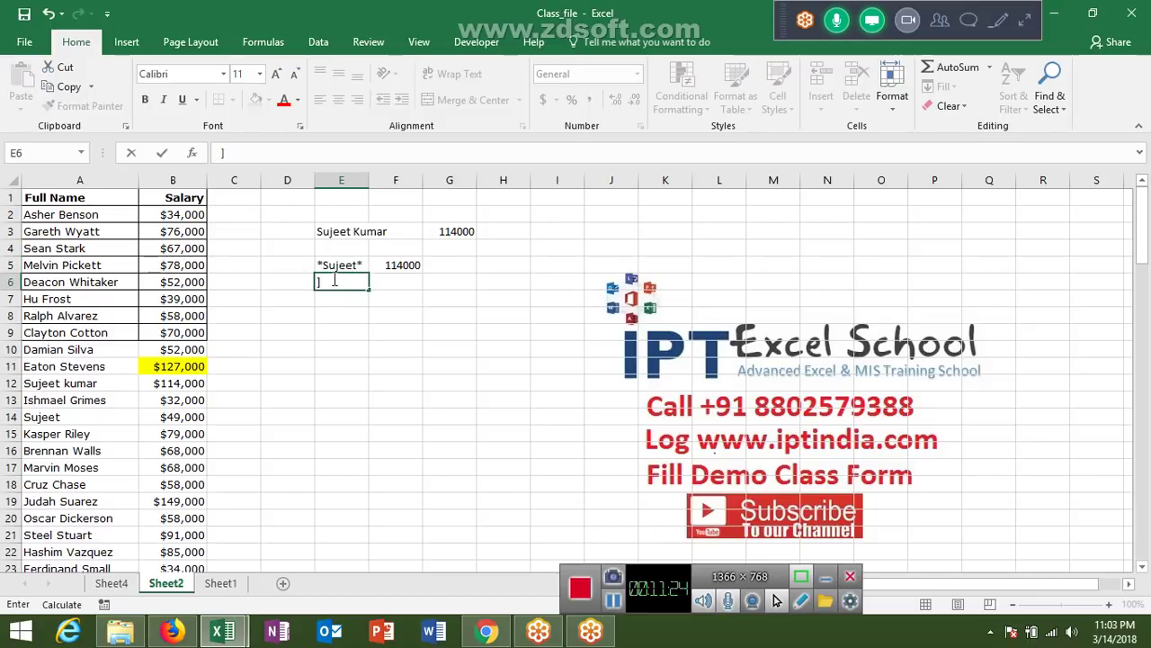
pyautogui.press('BackSpace')
pyautogui.write('Suj')
pyautogui.write('eet*')
pyautogui.press('Return')
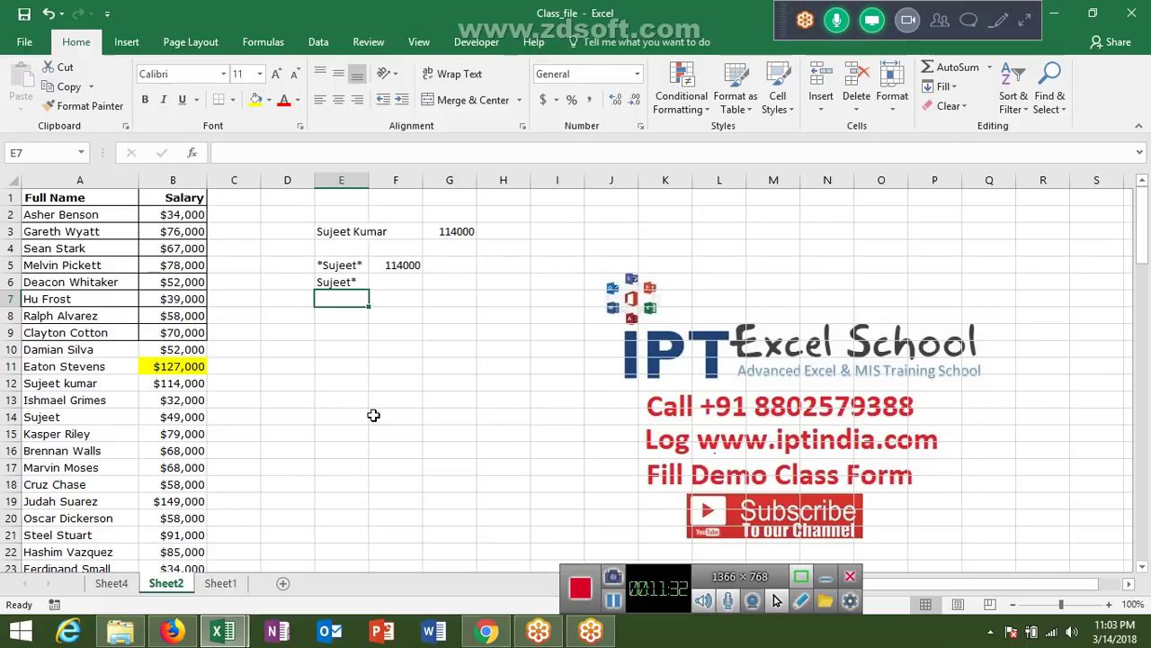
pyautogui.click(356, 261)
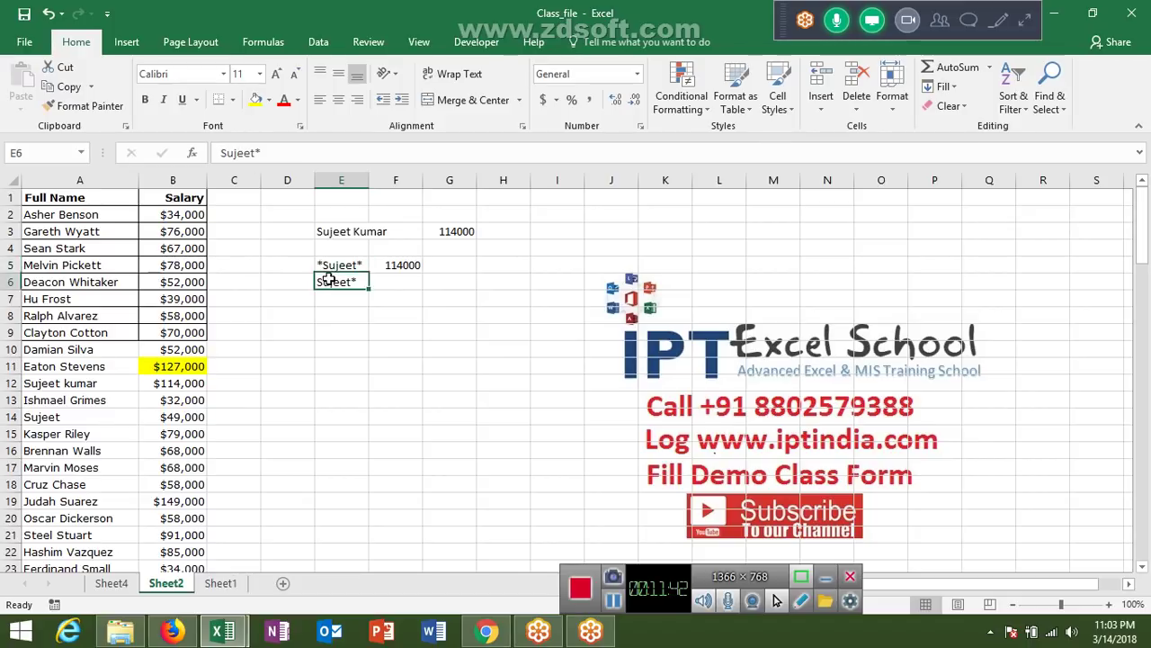
pyautogui.click(329, 279)
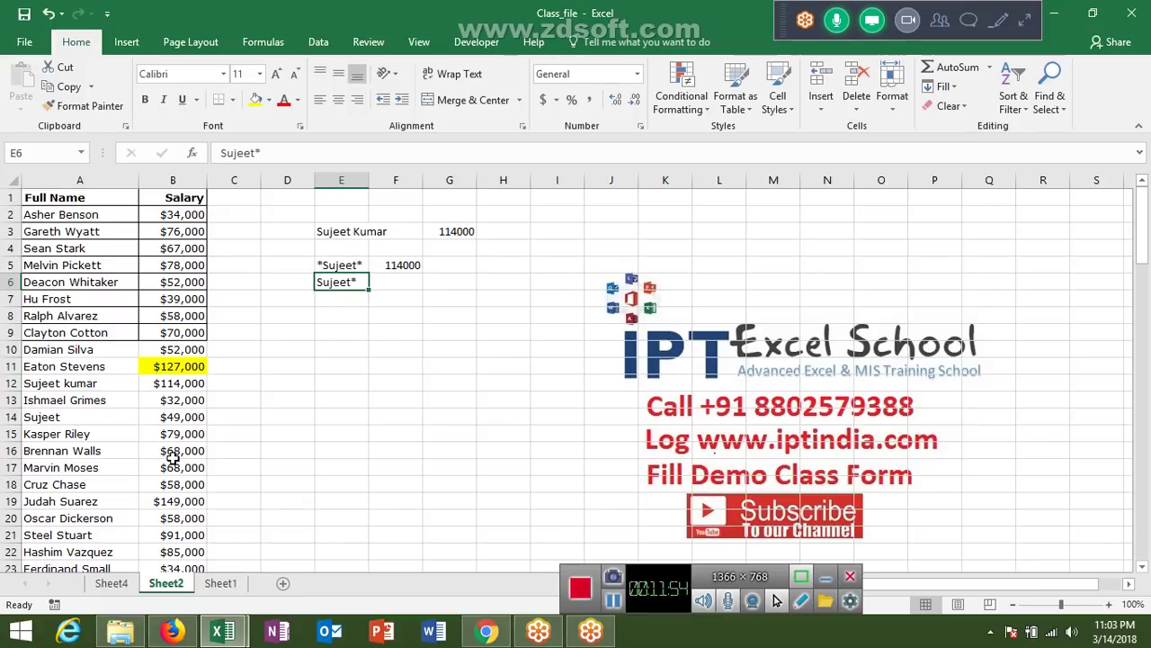
# Enter *Sujeet in E7 without the suggested trailing asterisk
pyautogui.press('Down')
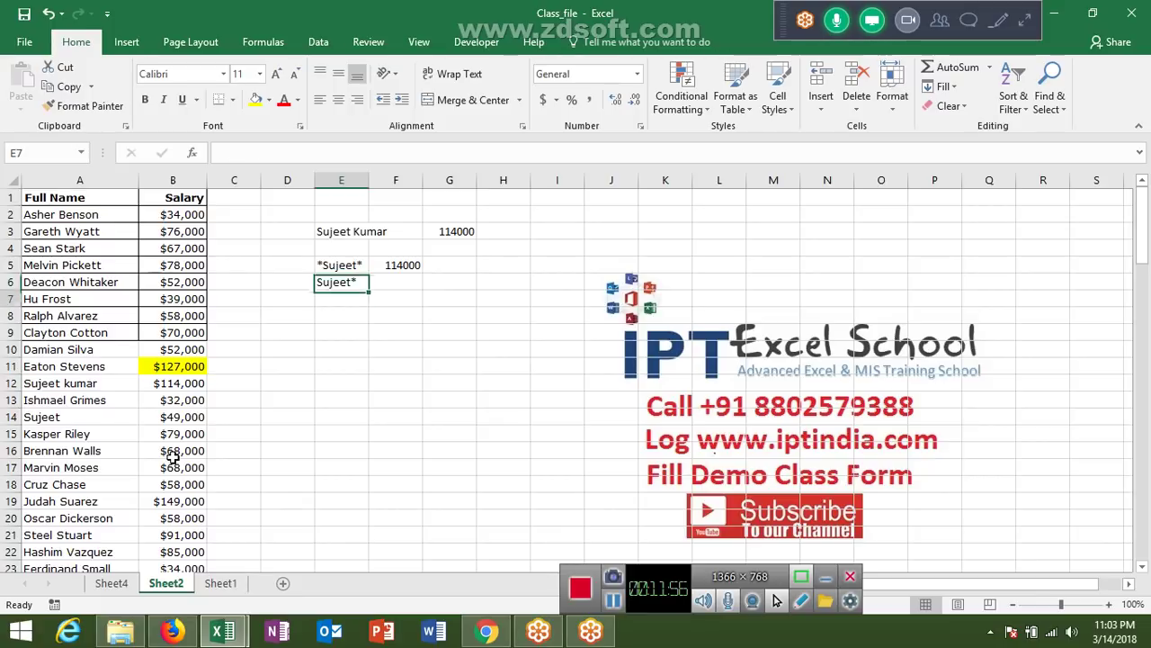
pyautogui.write('*')
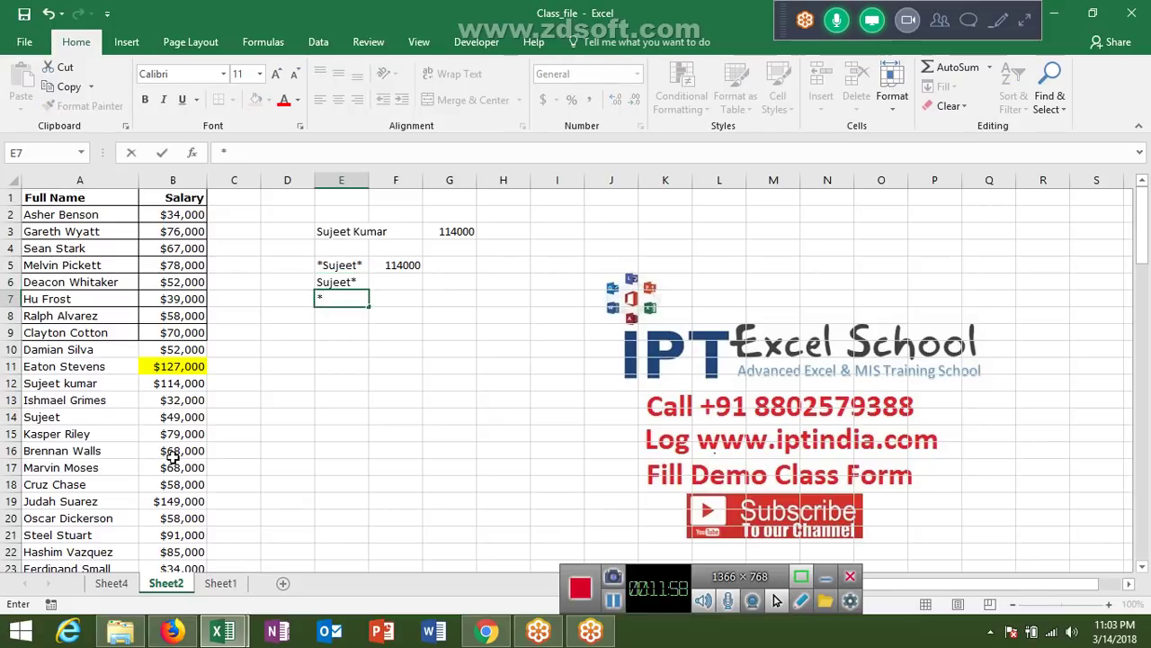
pyautogui.write('Sujeet*')
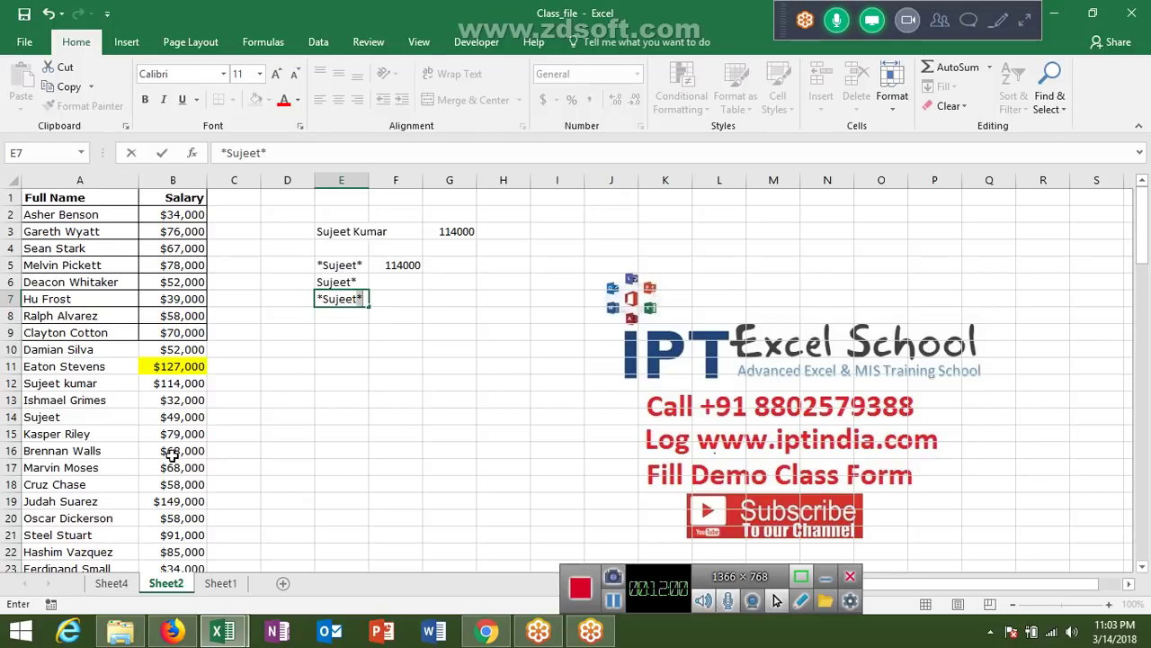
pyautogui.press('Delete')
pyautogui.hotkey('ctrl', 'Return')
pyautogui.press('Return')
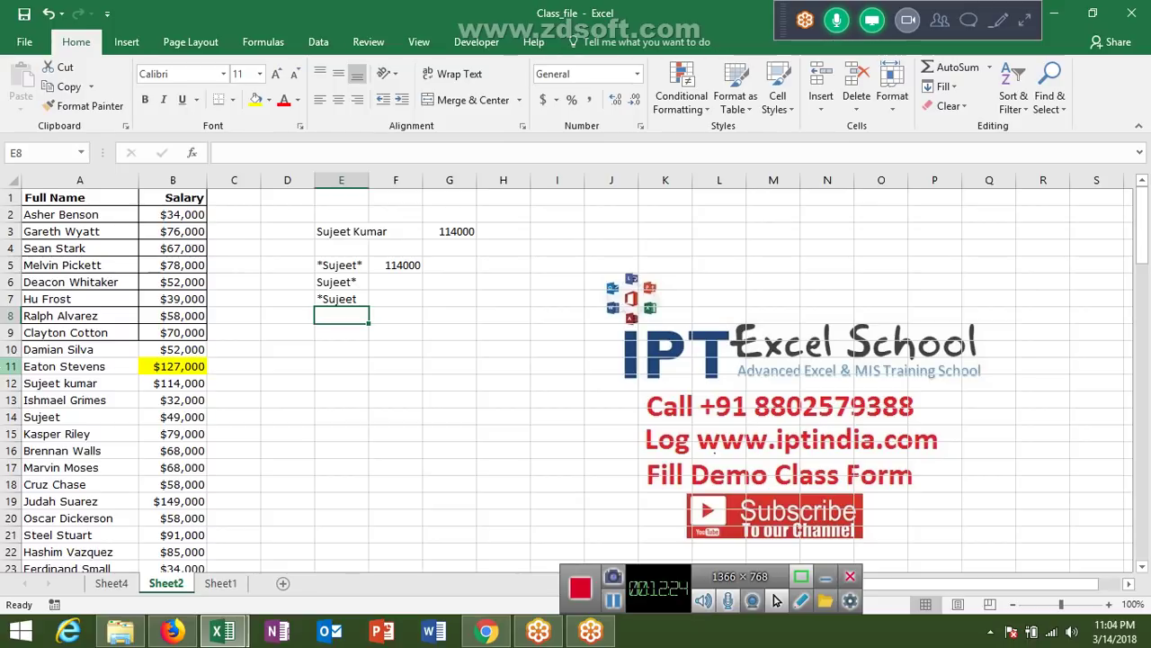
pyautogui.press('Up')
pyautogui.press('Up')
pyautogui.press('Down')
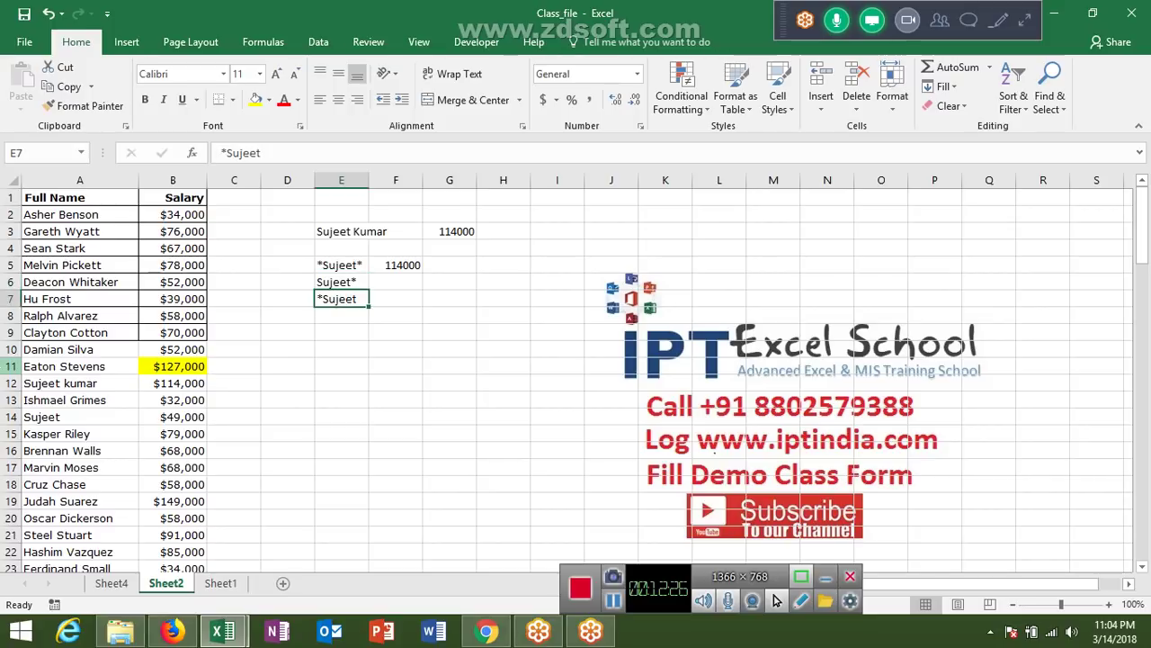
pyautogui.press('Up')
pyautogui.press('Up')
pyautogui.press('Up')
pyautogui.press('Down')
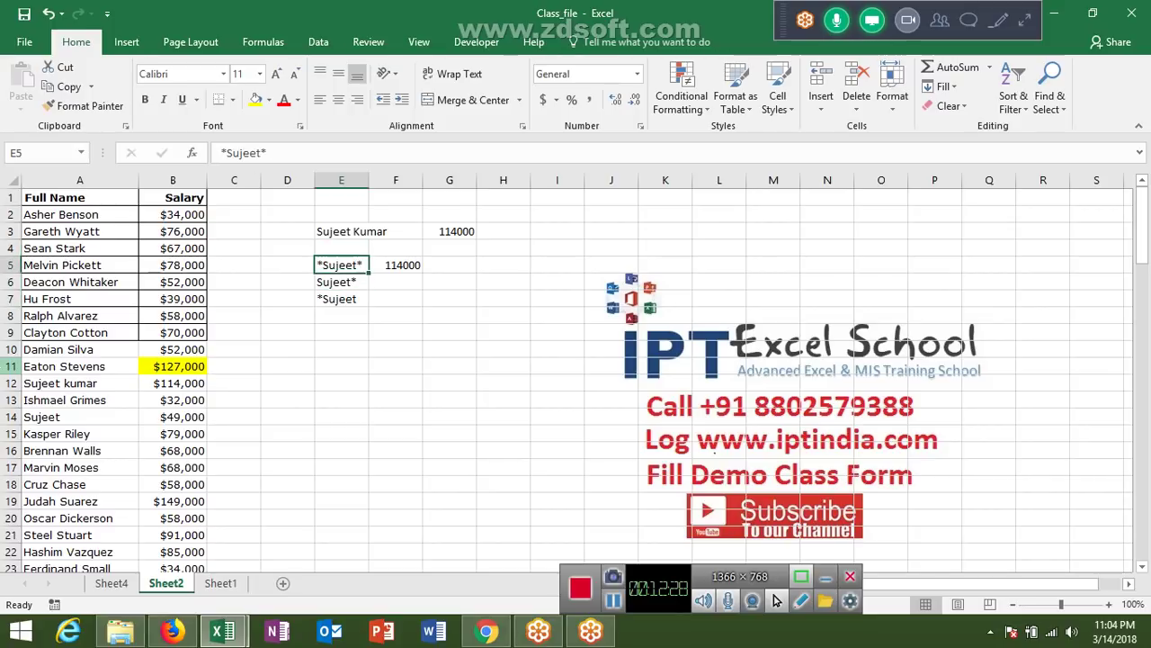
pyautogui.press('Down')
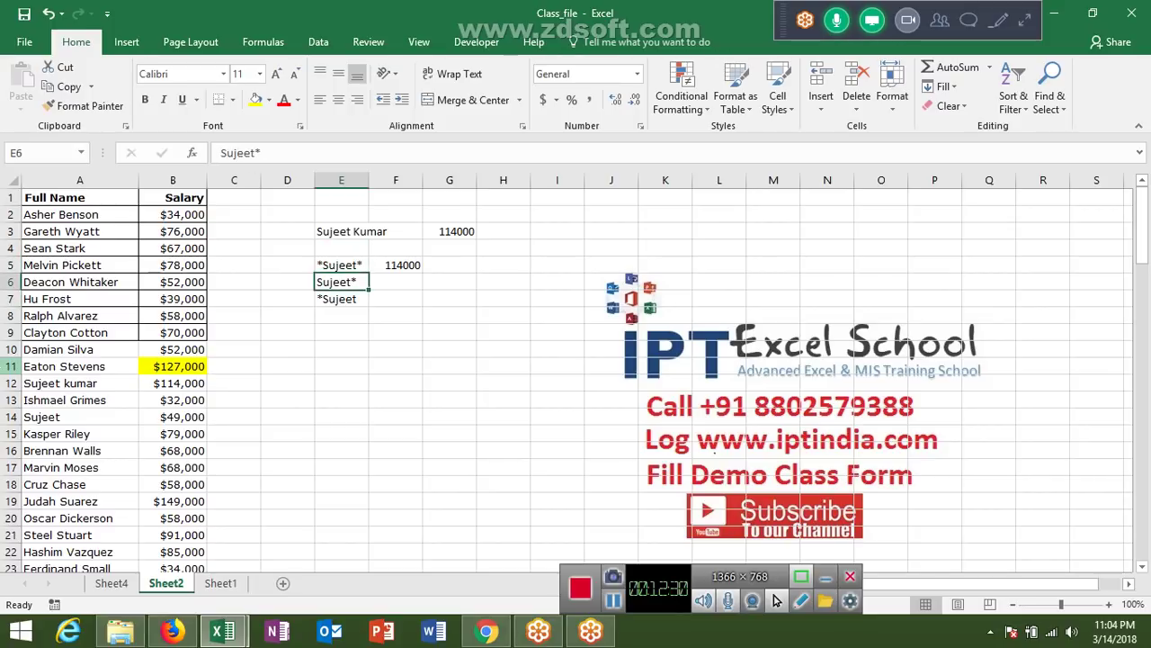
pyautogui.press('Down')
pyautogui.press('Down')
pyautogui.press('Left')
pyautogui.press('Left')
pyautogui.press('Left')
pyautogui.press('Left')
pyautogui.press('Down')
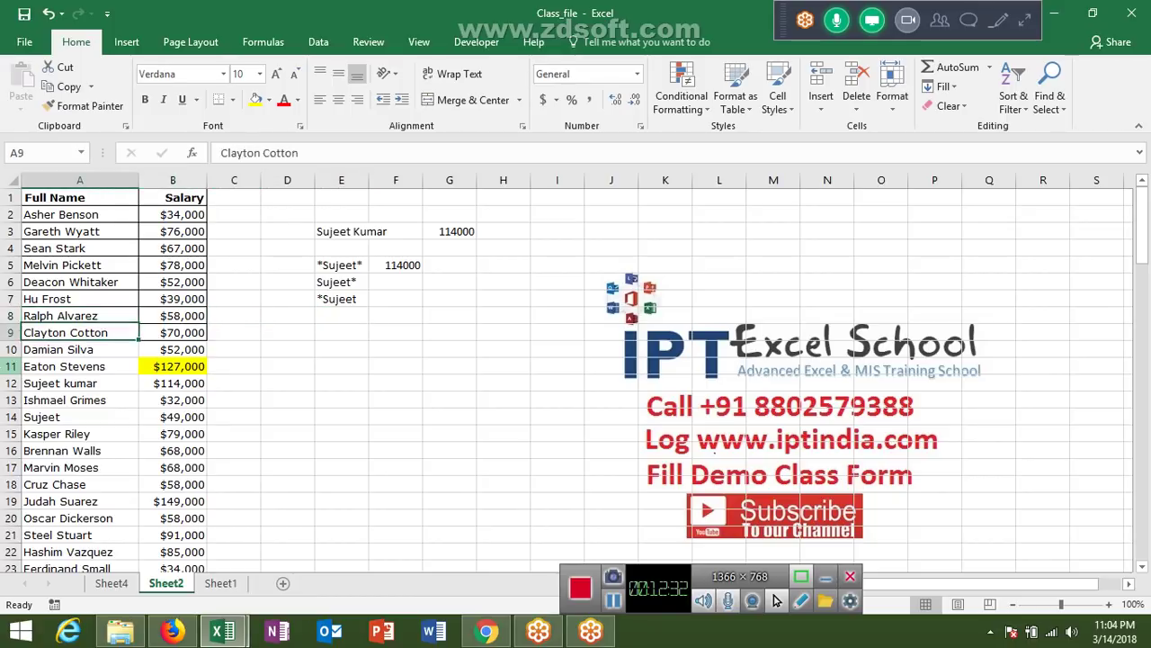
pyautogui.press('Down')
pyautogui.press('Down')
pyautogui.press('Down')
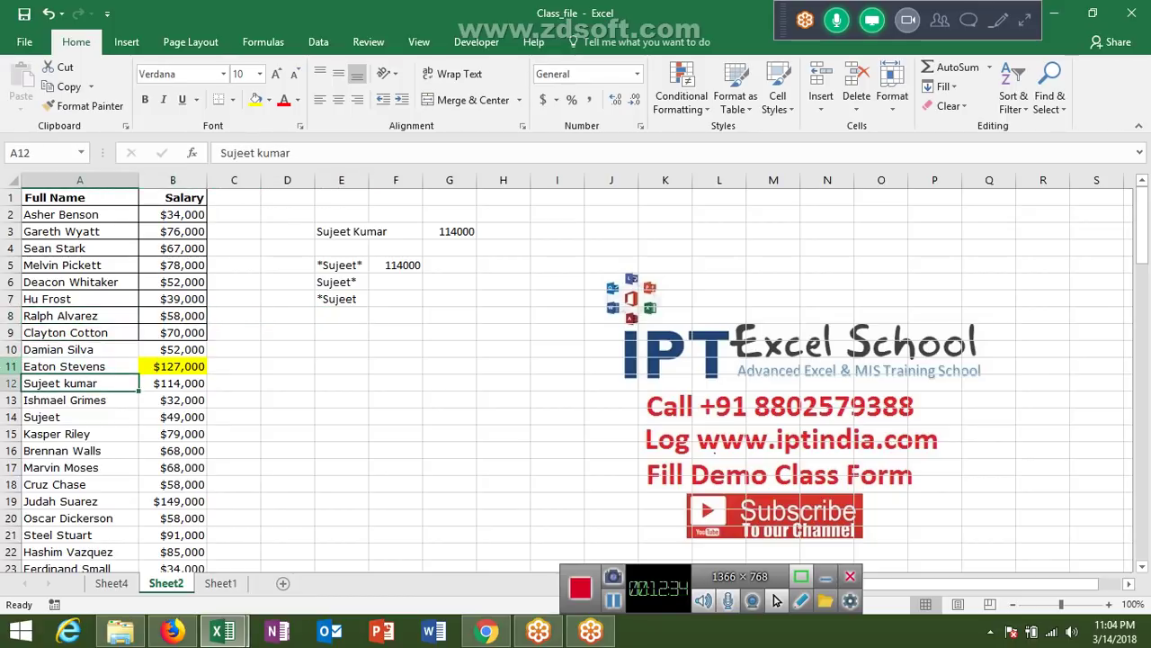
pyautogui.write('DDD')
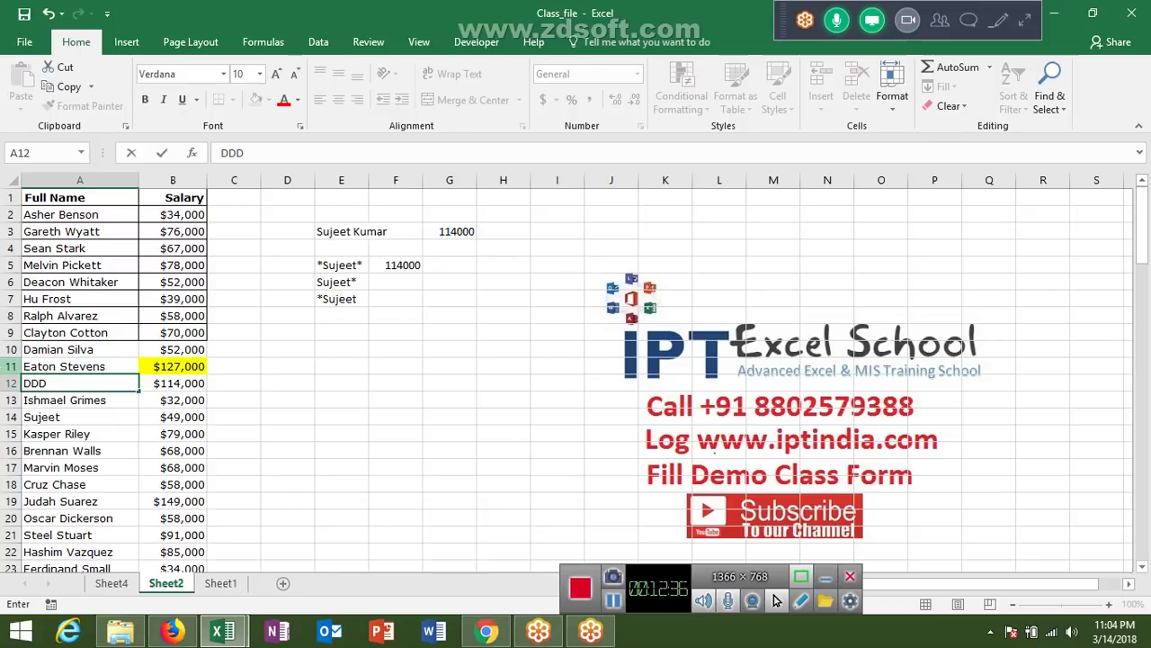
pyautogui.press('Return')
pyautogui.press('Up')
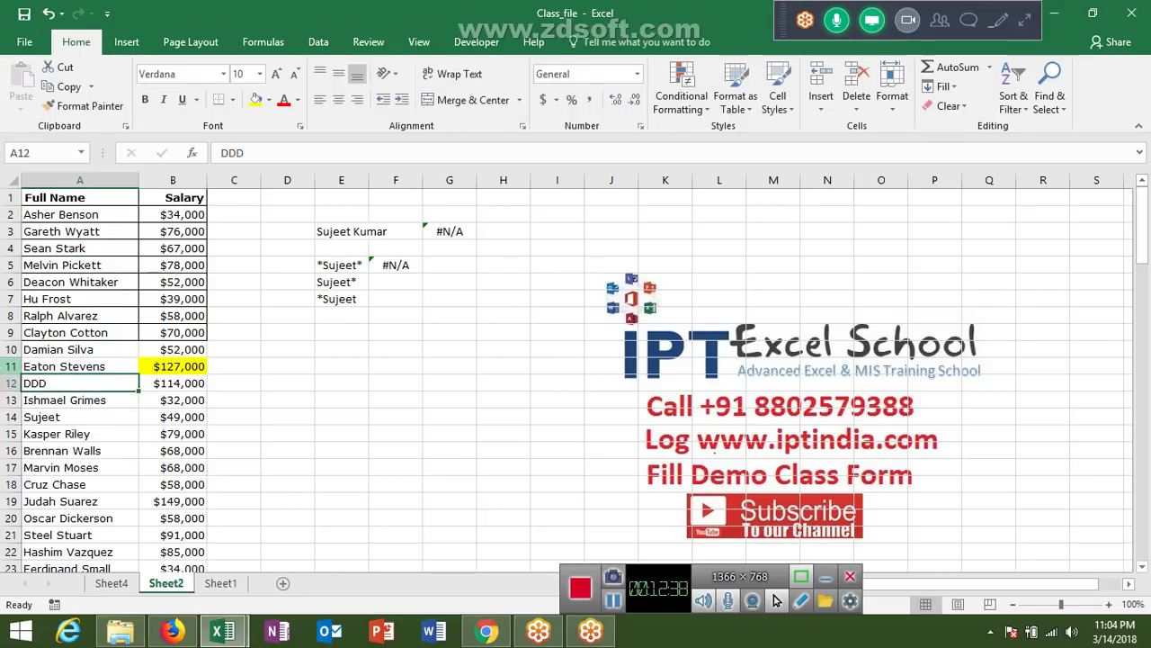
pyautogui.hotkey('ctrl', 'z')
pyautogui.press('Down')
pyautogui.press('Down')
pyautogui.press('Down')
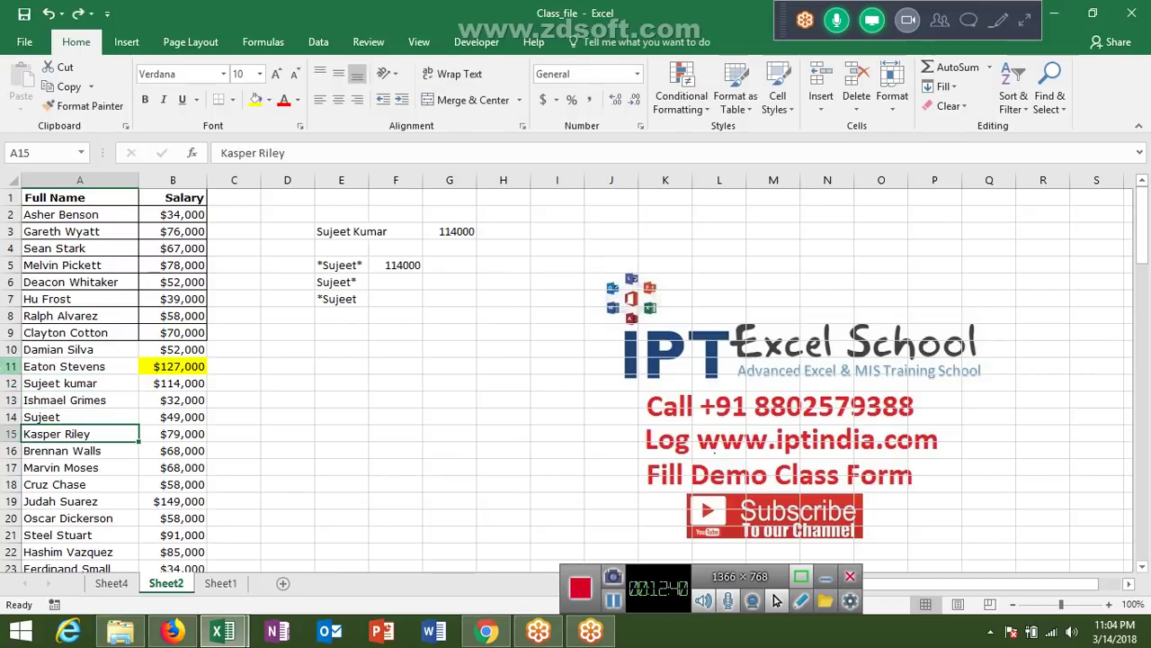
pyautogui.write('DDD')
pyautogui.press('Return')
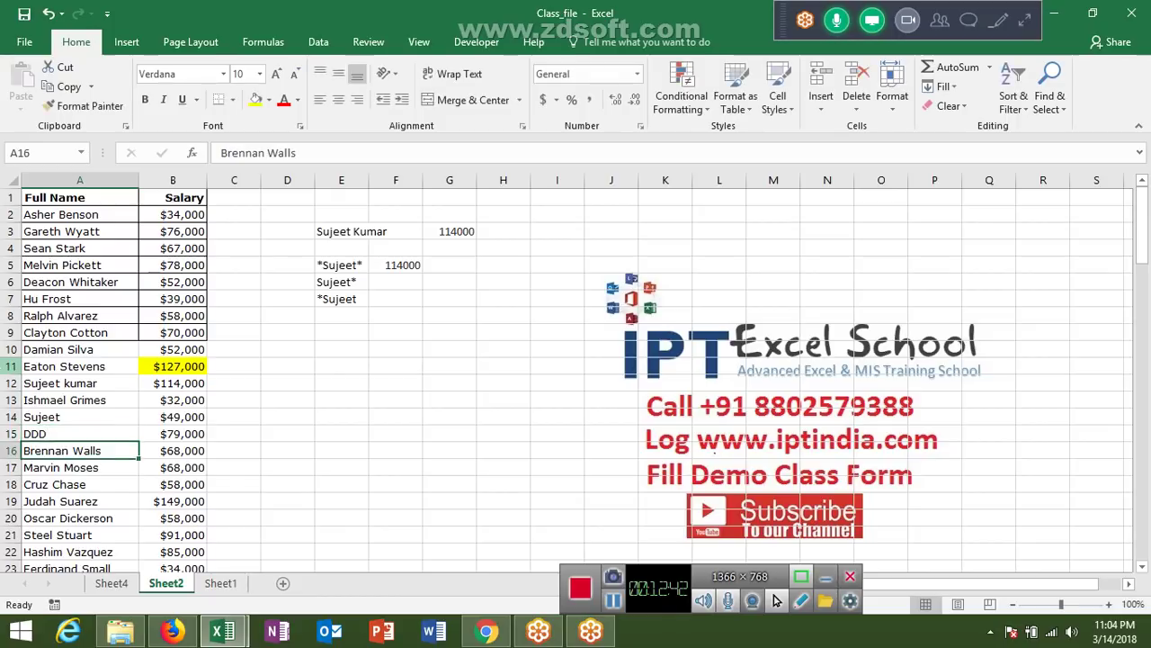
pyautogui.press('Up')
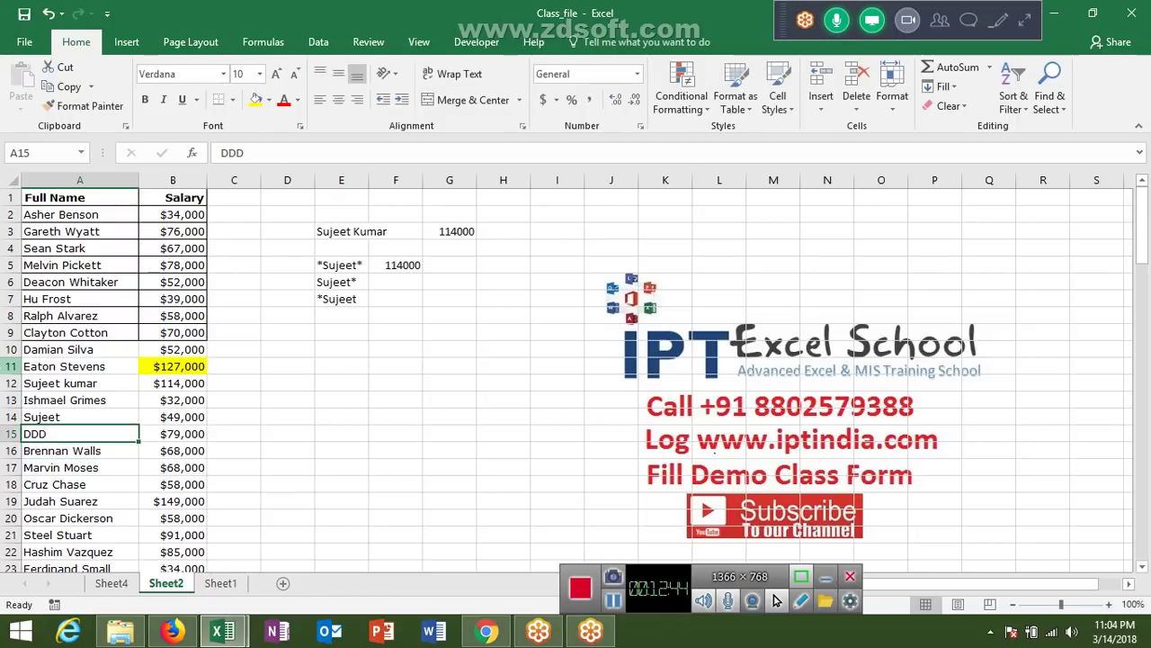
pyautogui.press('Up')
pyautogui.press('Up')
pyautogui.press('Down')
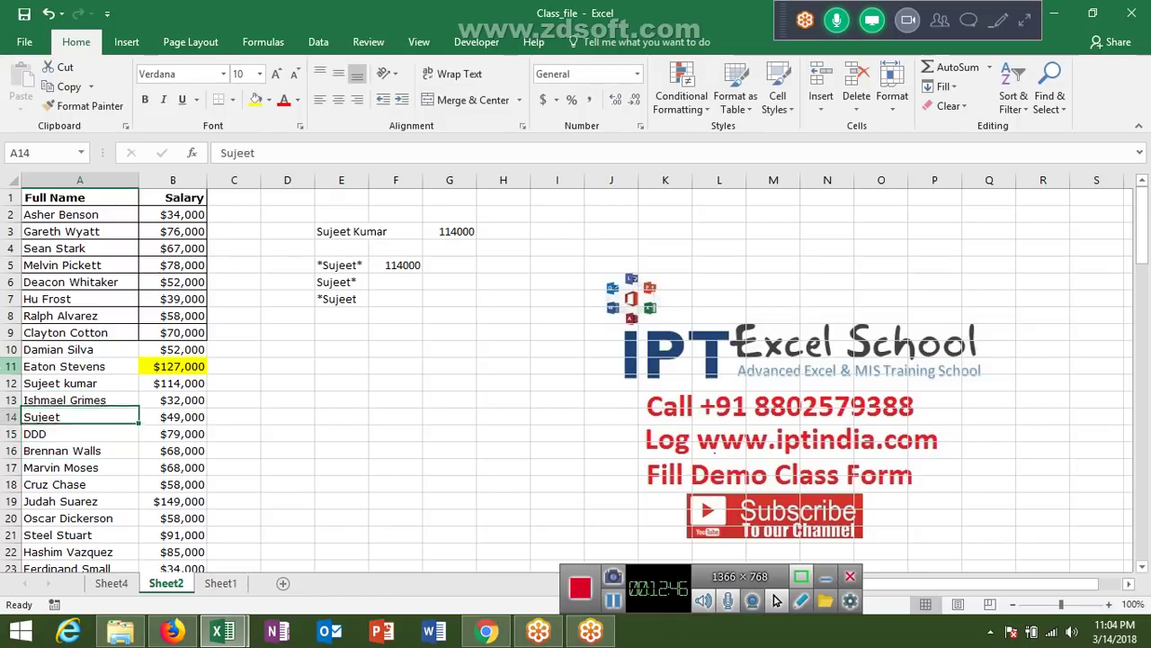
pyautogui.press('Down')
pyautogui.press('Right')
pyautogui.press('Right')
pyautogui.press('Right')
pyautogui.press('Up')
pyautogui.press('Up')
pyautogui.press('Up')
pyautogui.press('Up')
pyautogui.press('Up')
pyautogui.press('Up')
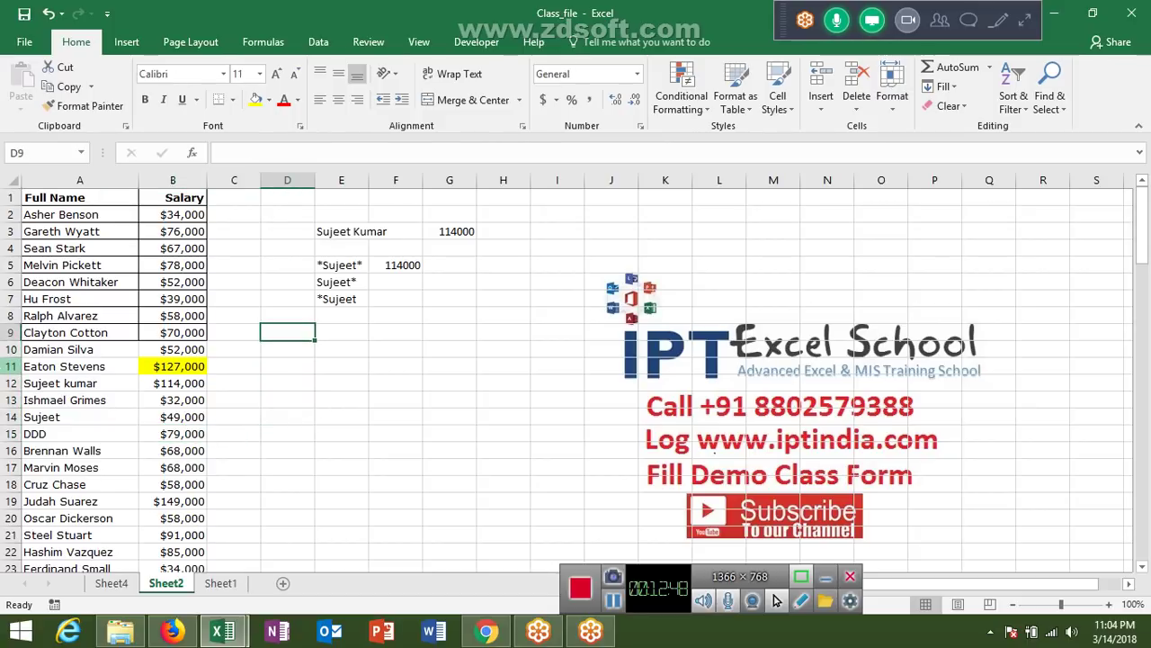
pyautogui.press('Right')
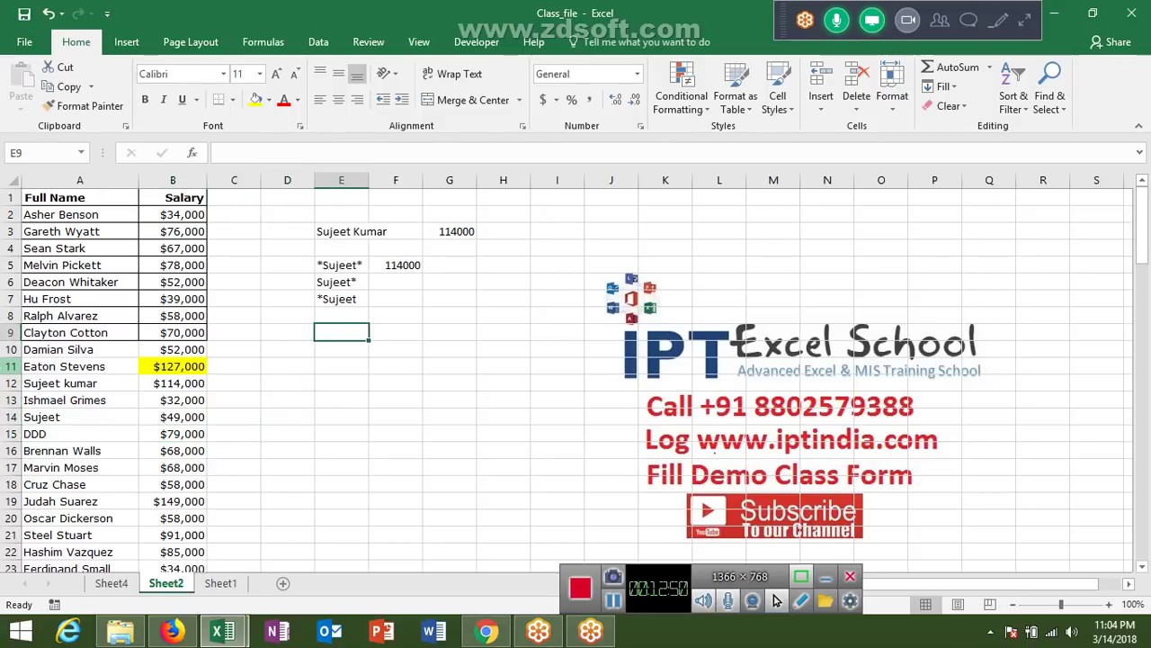
# Enter the wildcard pattern ??? in E9
pyautogui.write('???')
pyautogui.press('Return')
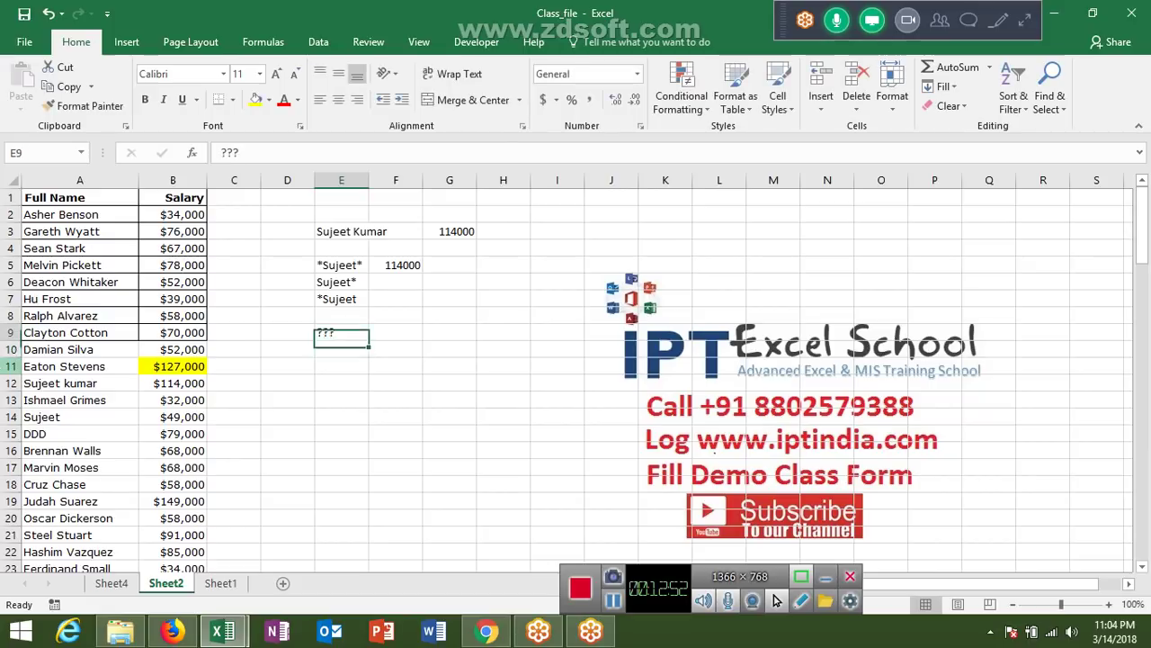
pyautogui.press('Up')
pyautogui.press('Up')
pyautogui.press('Right')
pyautogui.press('Down')
# Enter =VLOOKUP(E9,A:A,2,0) in F9, which returns #REF!
pyautogui.write('=')
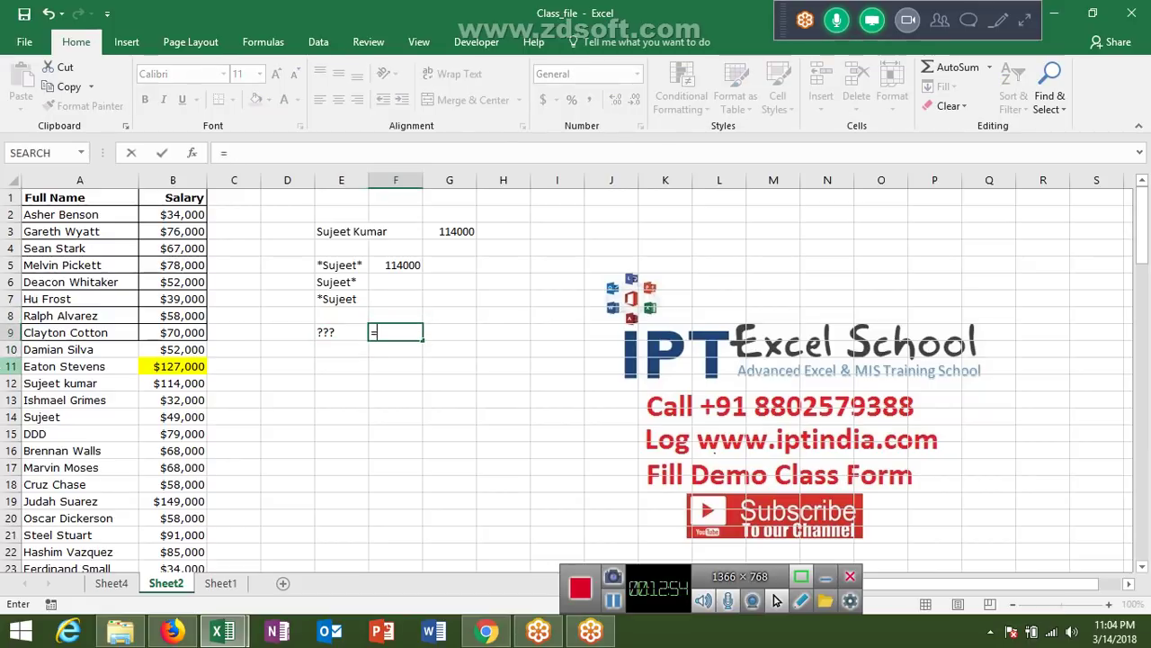
pyautogui.write('vl')
pyautogui.press('Tab')
pyautogui.press('Left')
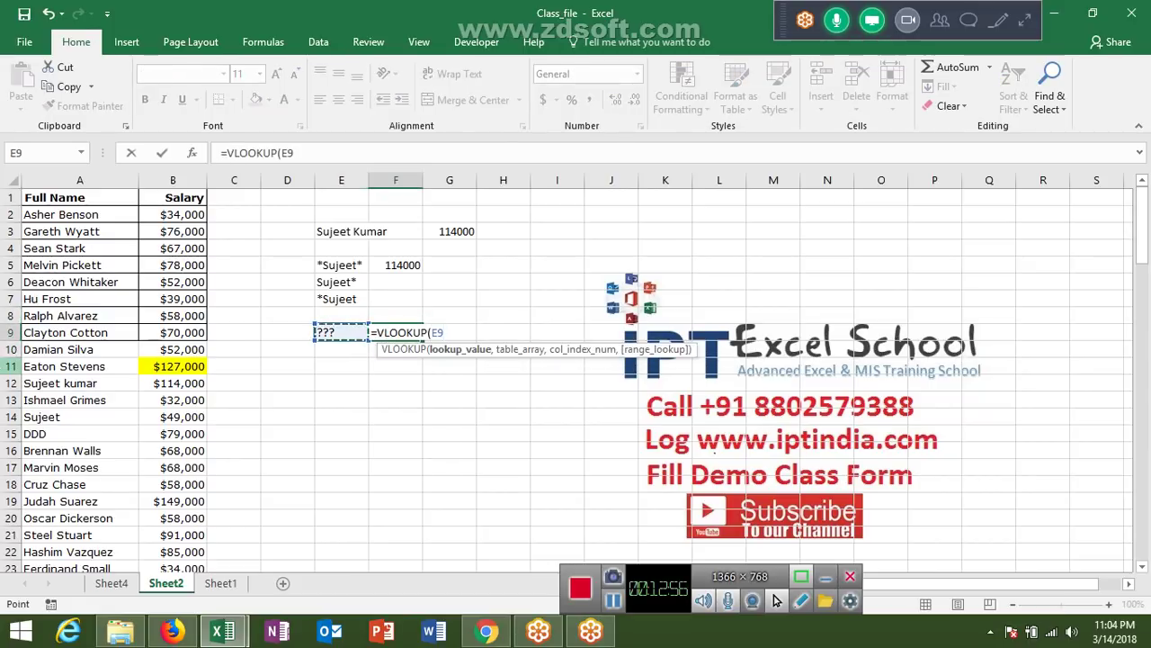
pyautogui.write(',')
pyautogui.press('Left')
pyautogui.press('Left')
pyautogui.press('Left')
pyautogui.press('Left')
pyautogui.press('Left')
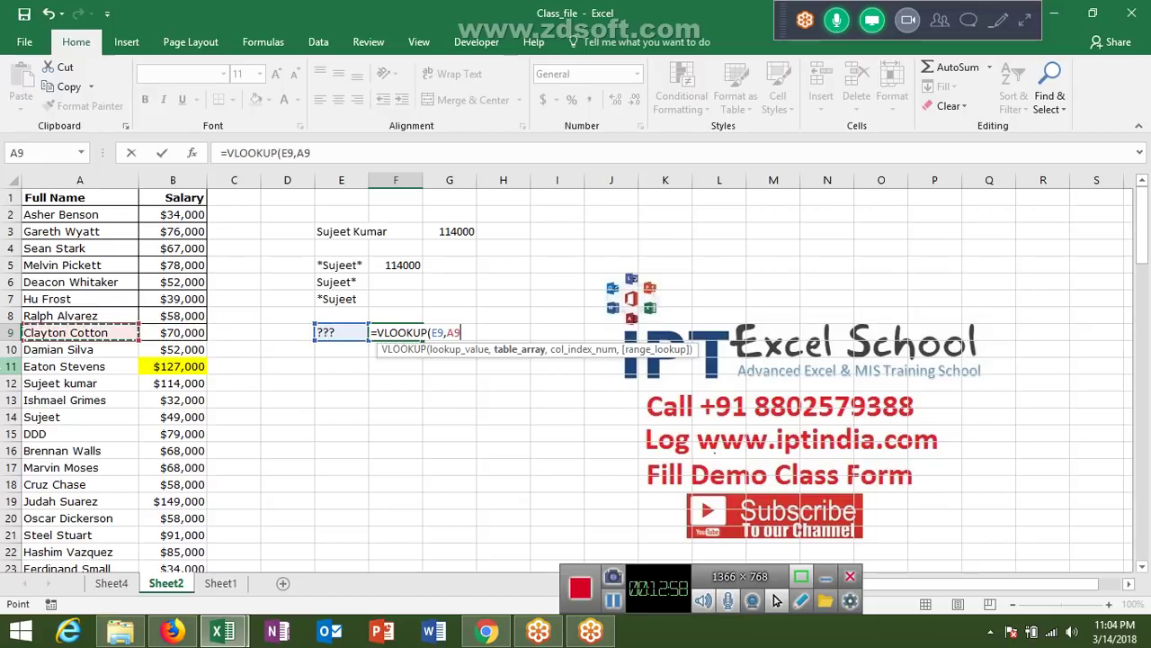
pyautogui.hotkey('ctrl', 'space')
pyautogui.write(',')
pyautogui.press('Left')
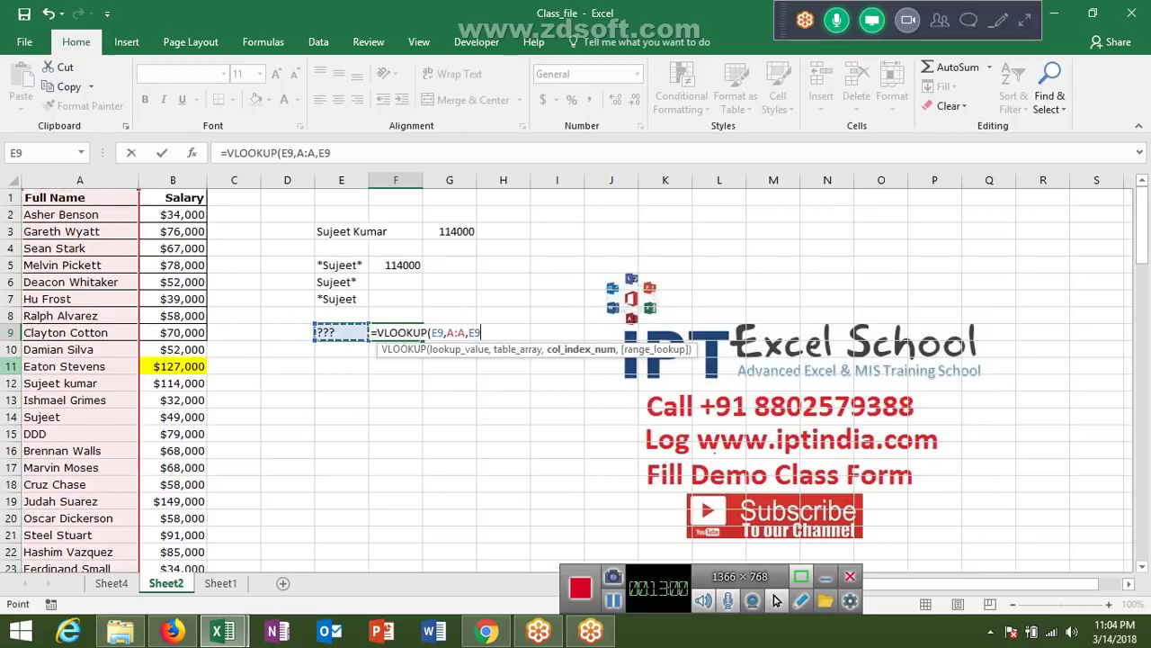
pyautogui.press('Left')
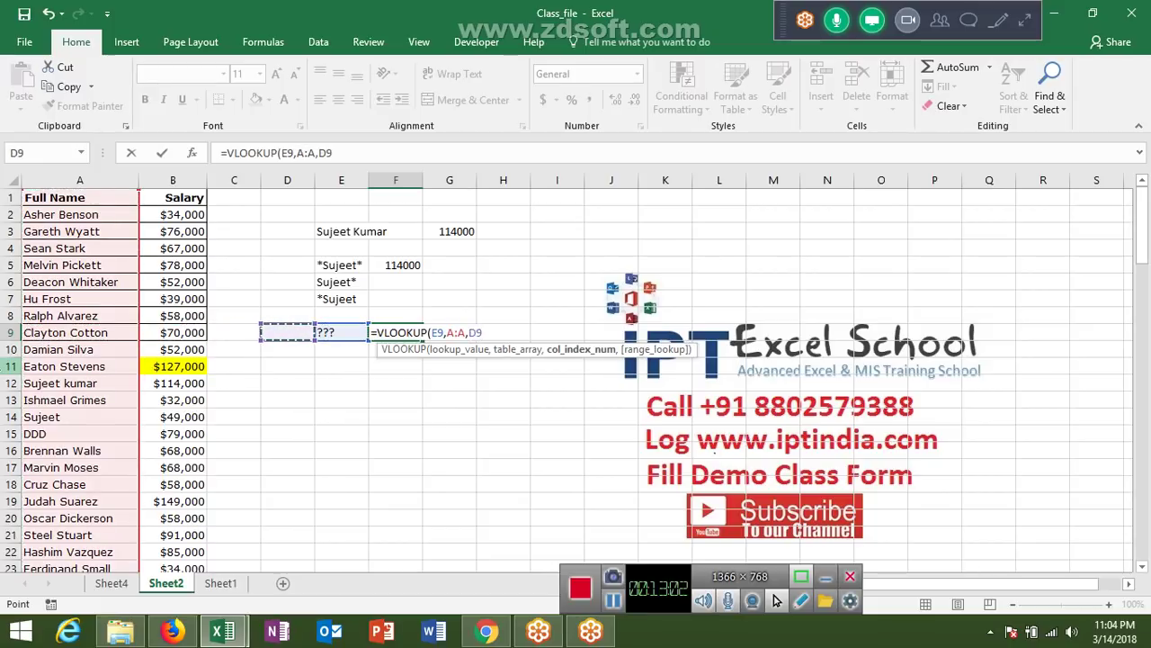
pyautogui.press('BackSpace')
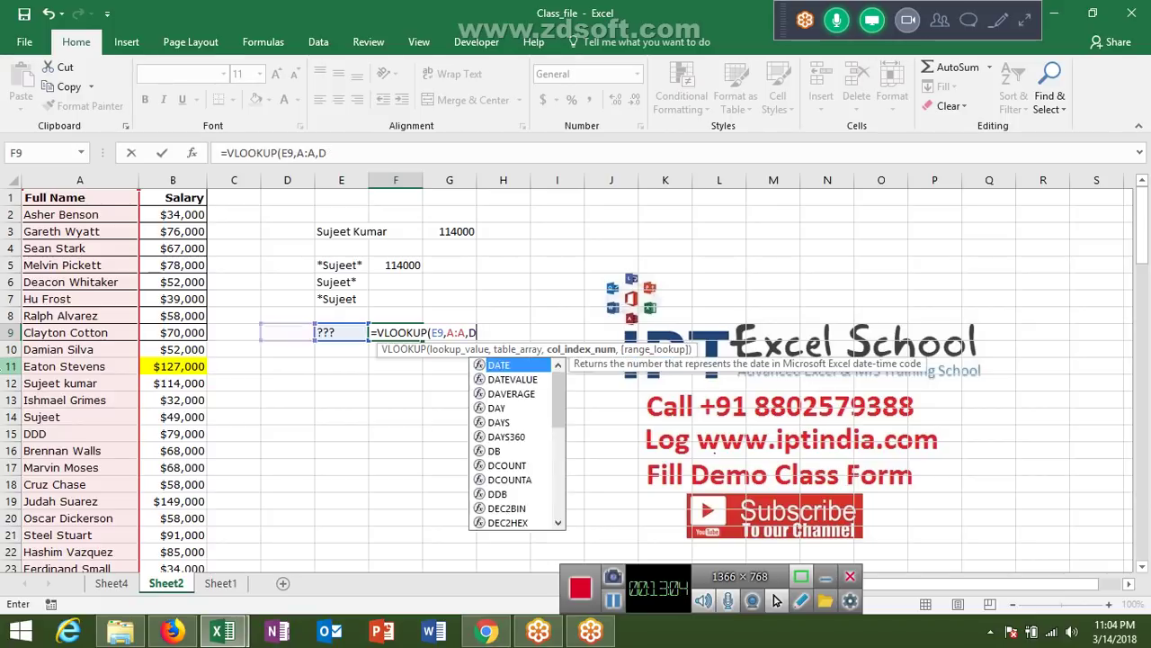
pyautogui.press('BackSpace')
pyautogui.write('2,')
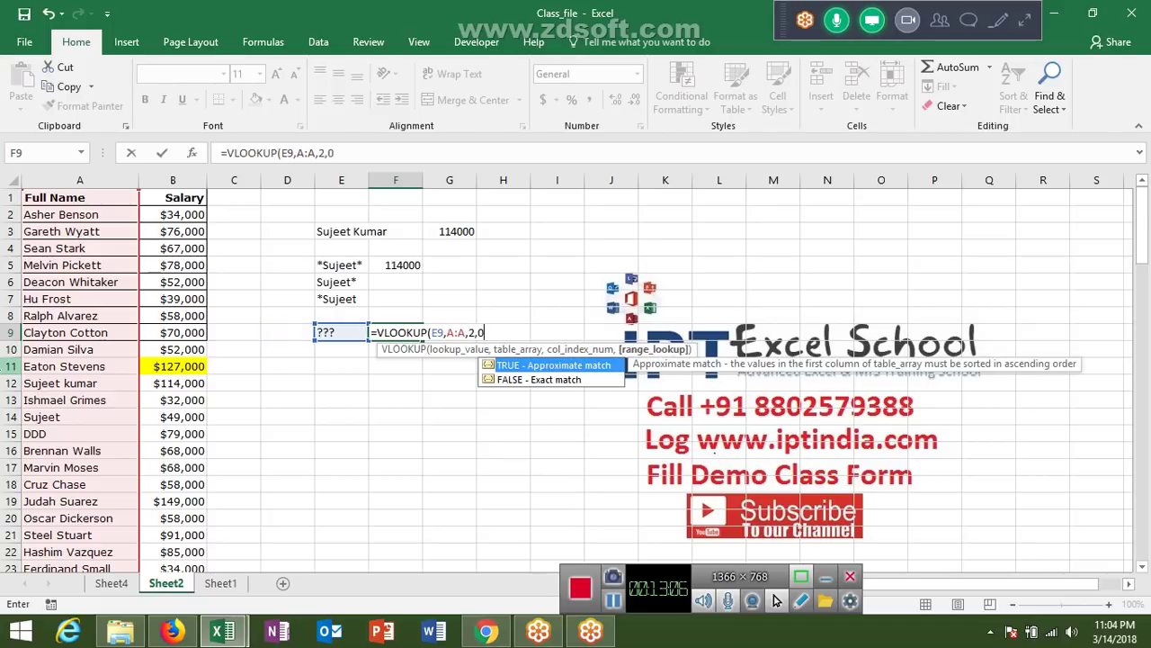
pyautogui.write('0)')
pyautogui.press('Return')
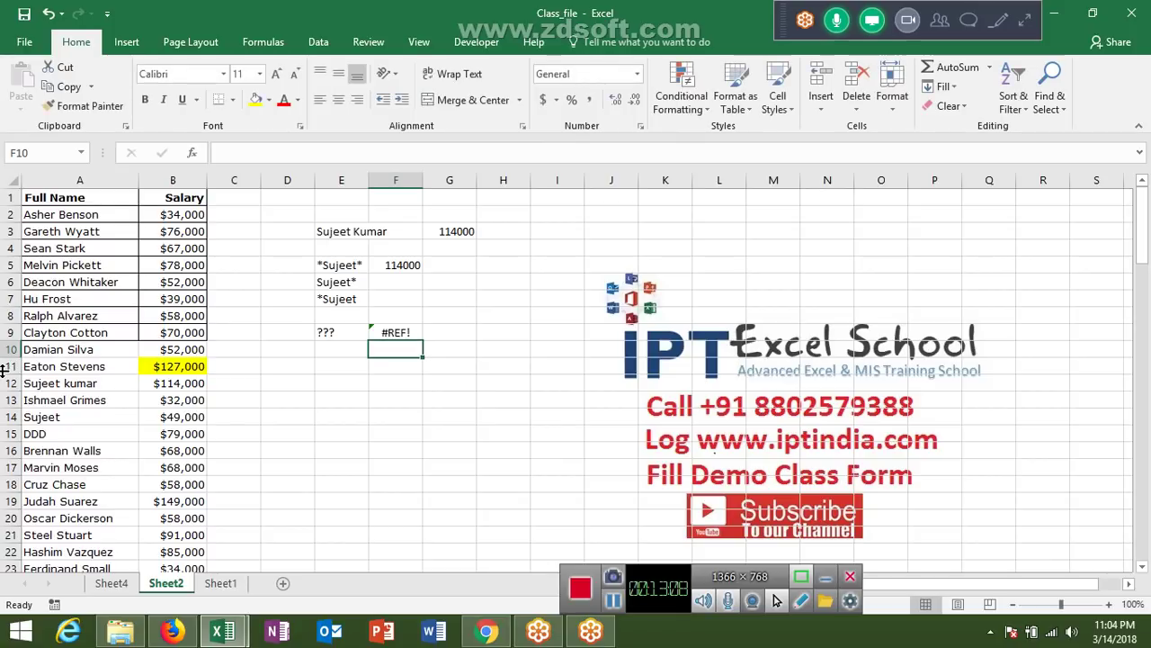
pyautogui.press('Up')
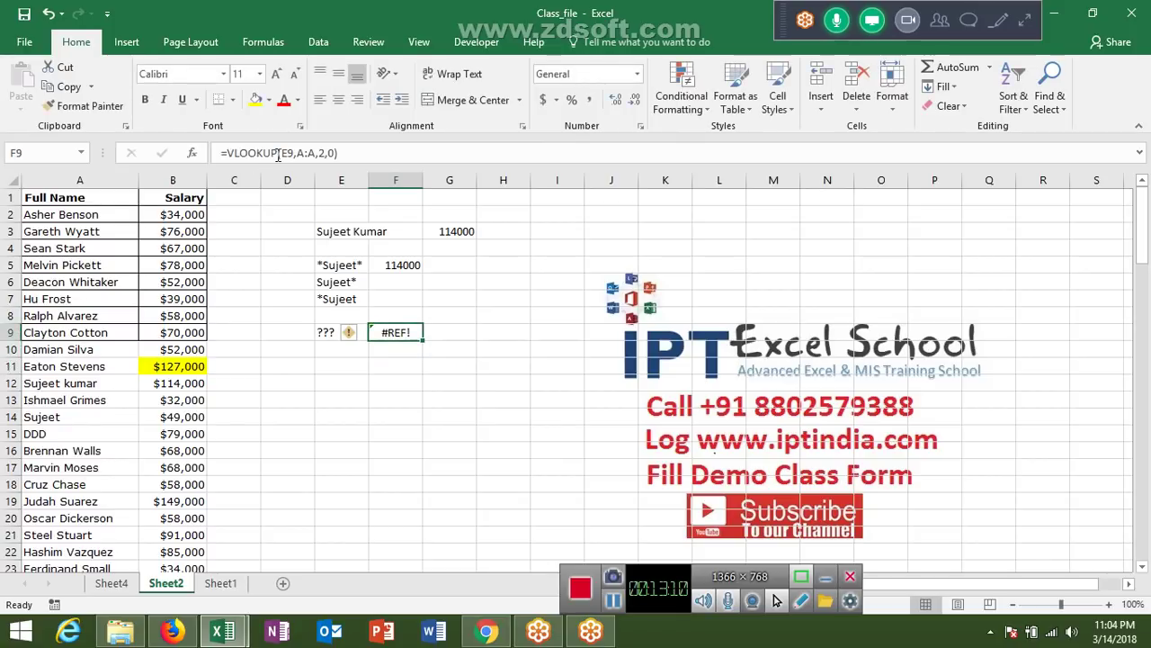
# Change F9's lookup range from A:A to A:B so it returns 79000 for DDD
pyautogui.click(296, 153)
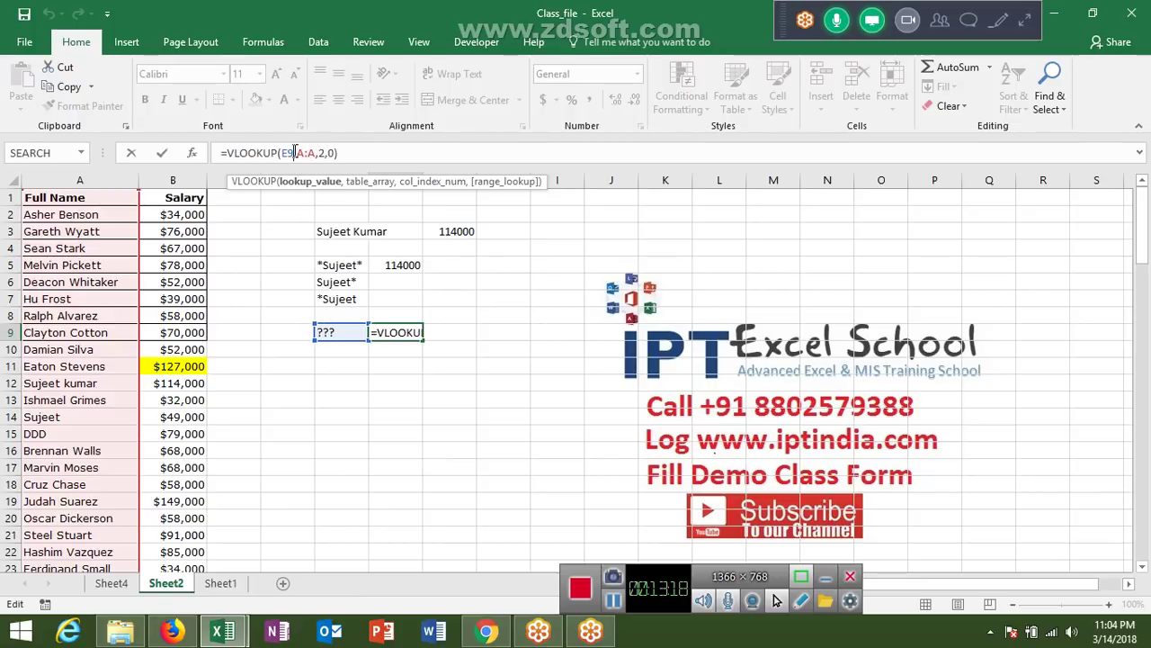
pyautogui.press('BackSpace')
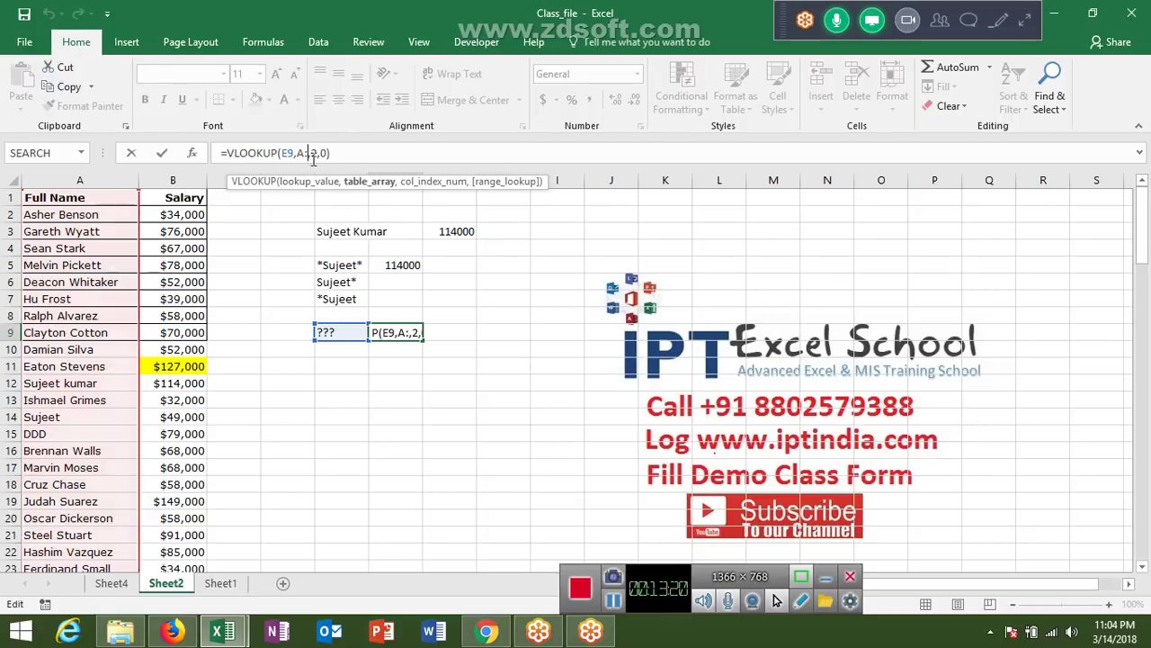
pyautogui.write('B')
pyautogui.press('Return')
pyautogui.press('Up')
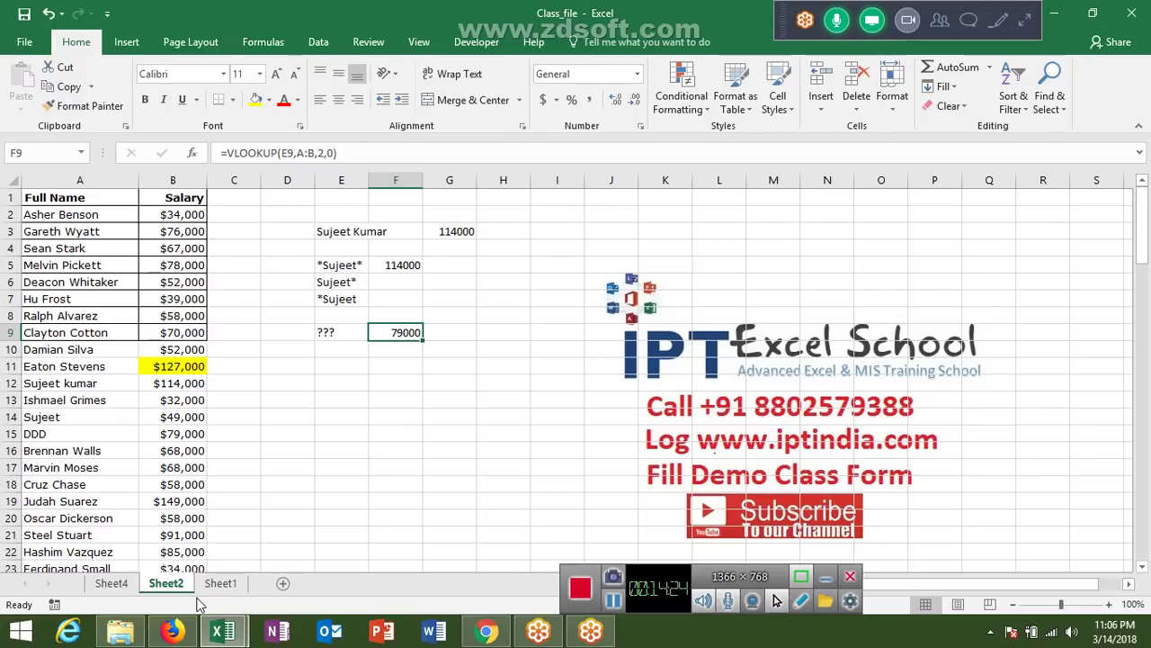
# From Sheet1, add two new sheets and name the first one Jan
pyautogui.click(223, 589)
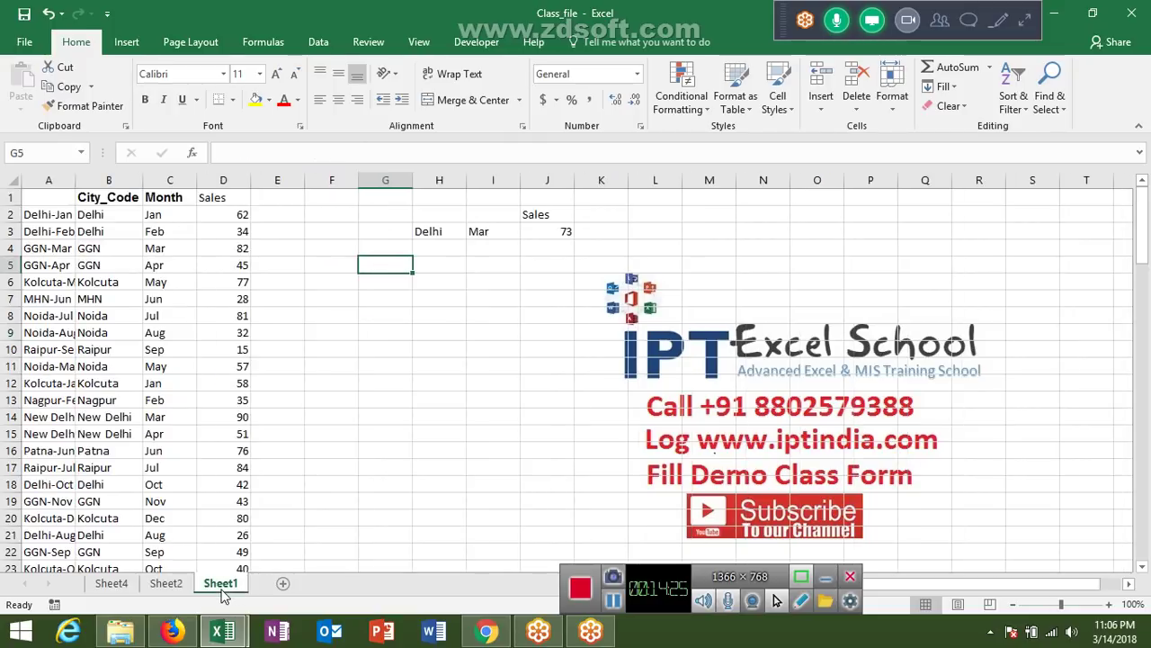
pyautogui.click(282, 584)
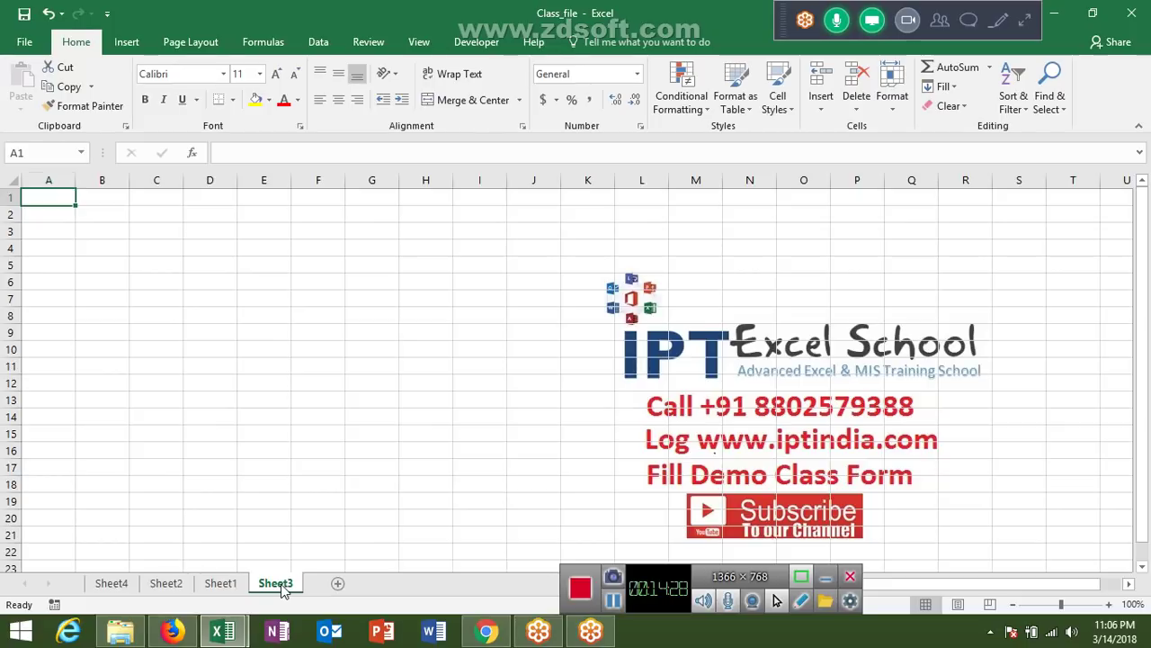
pyautogui.doubleClick(281, 584)
pyautogui.write('D')
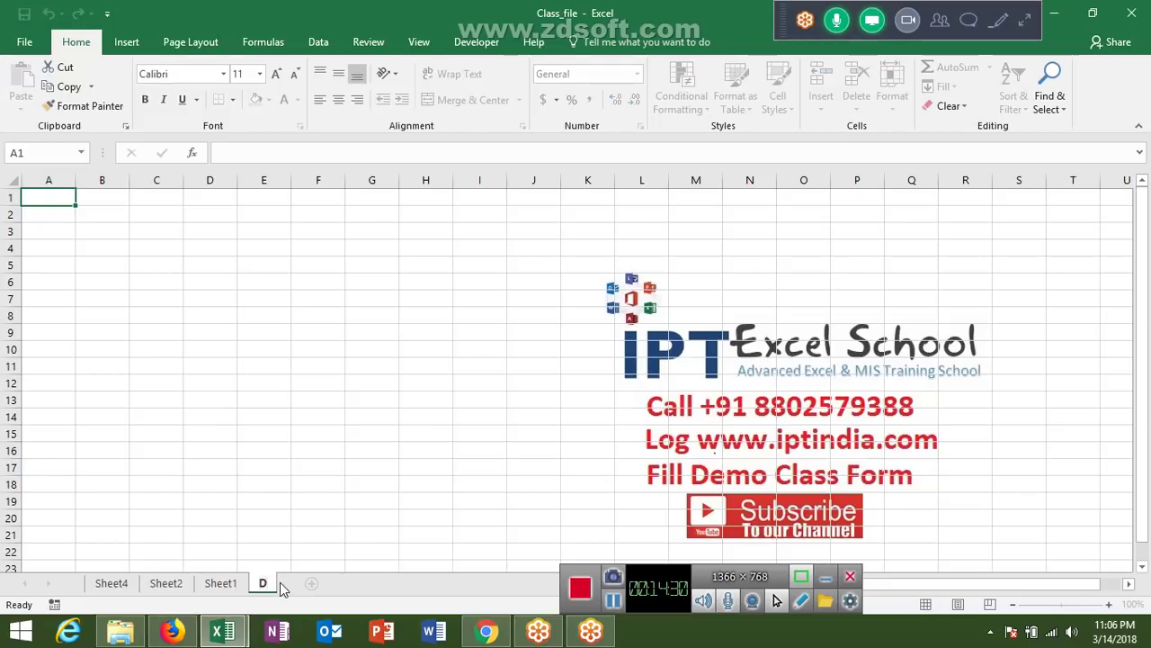
pyautogui.write('1')
pyautogui.click(311, 583)
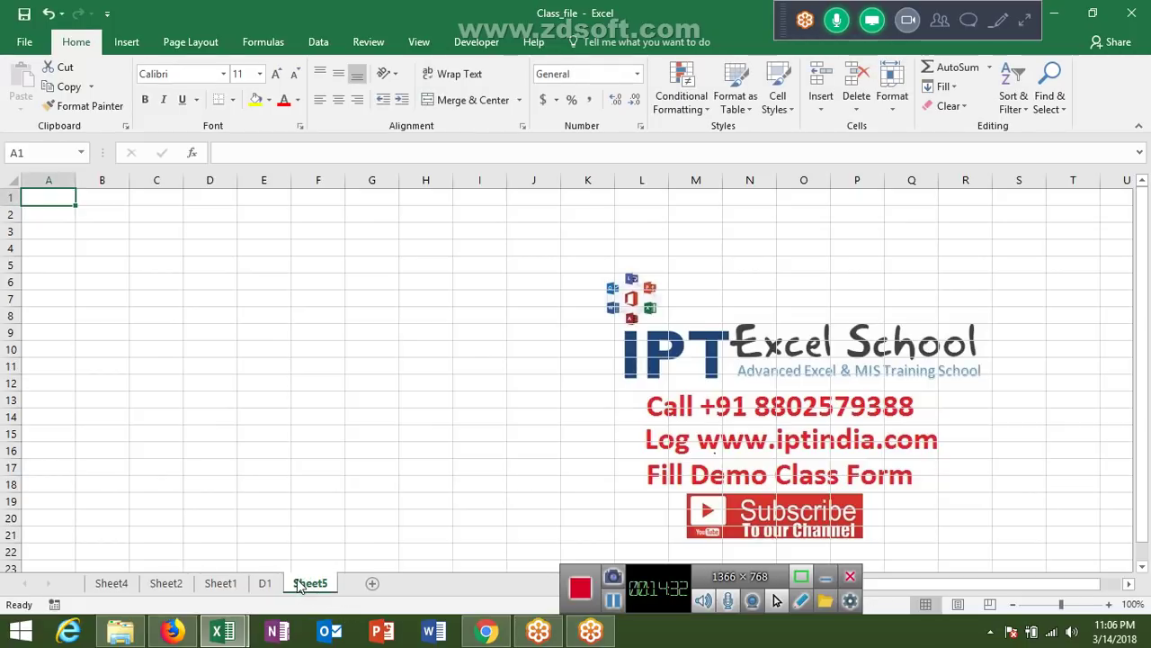
pyautogui.doubleClick(265, 583)
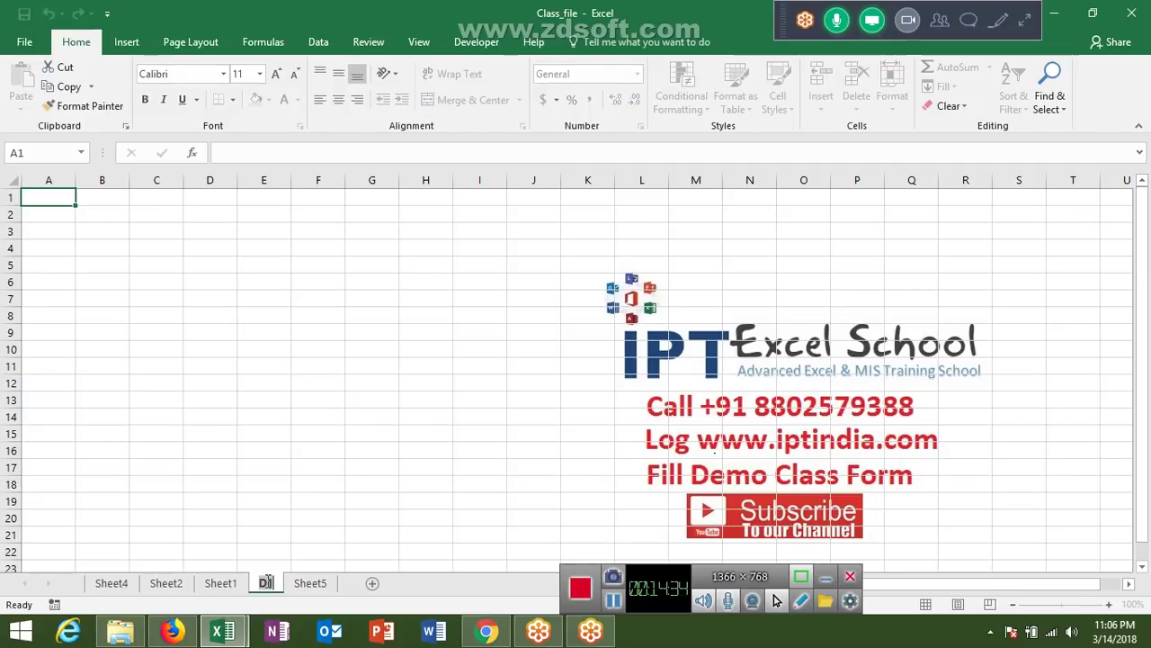
pyautogui.write('Jan')
# Name the second new sheet Feb, add a third named MAr, and return to Jan
pyautogui.doubleClick(313, 585)
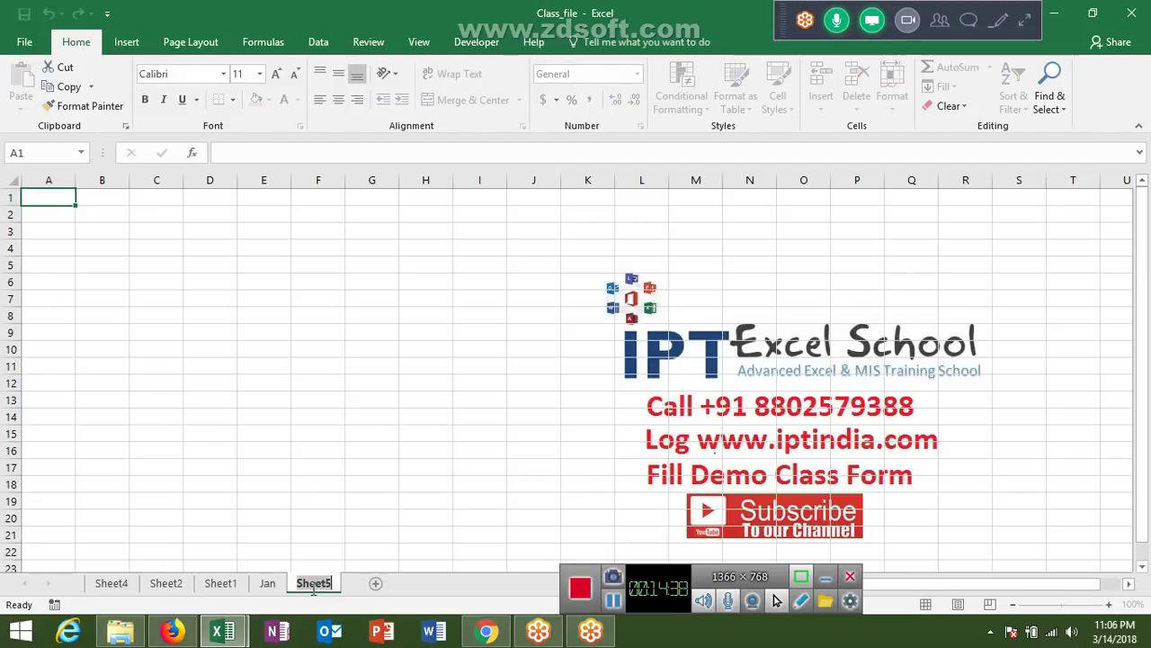
pyautogui.write('Feb')
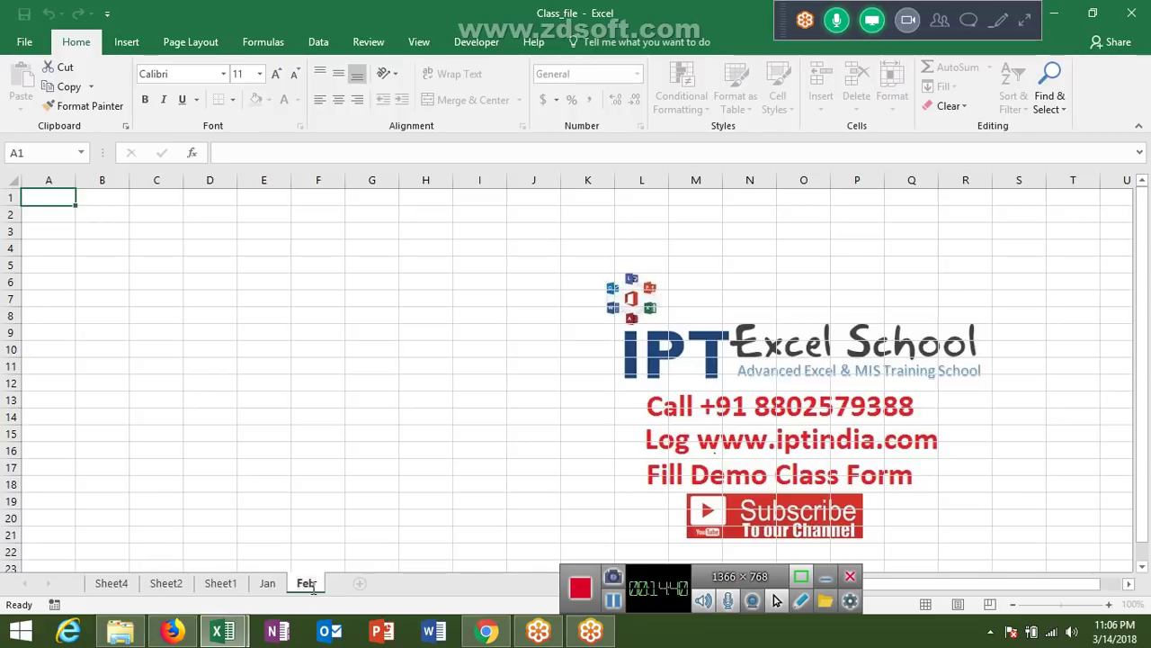
pyautogui.press('Return')
pyautogui.click(362, 583)
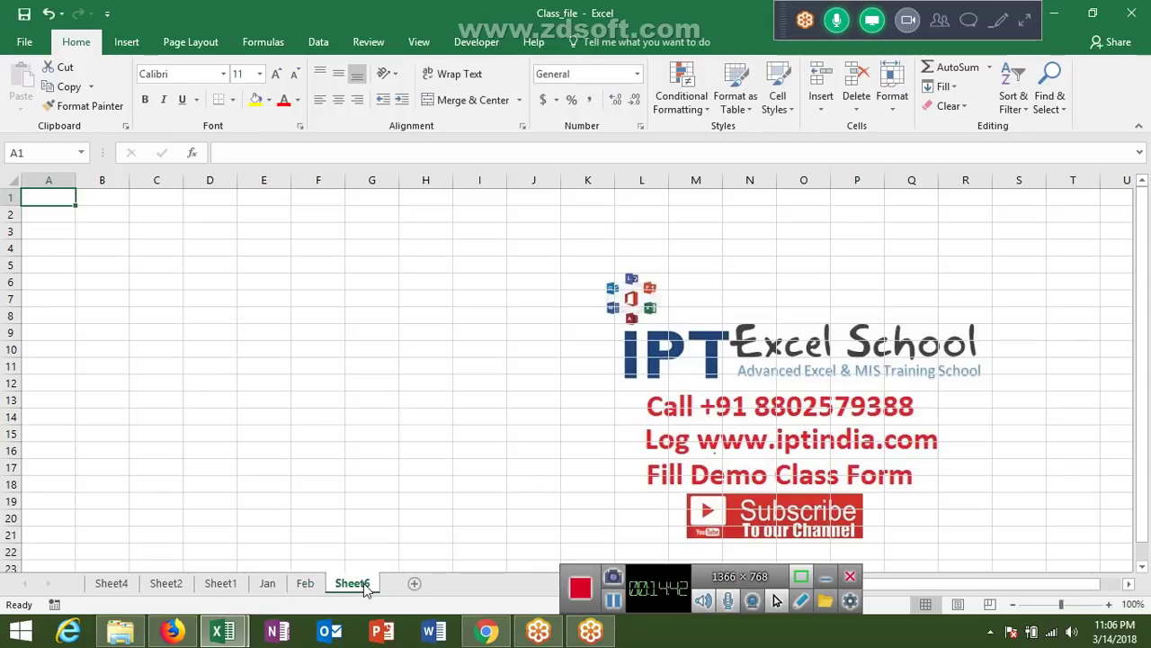
pyautogui.doubleClick(363, 582)
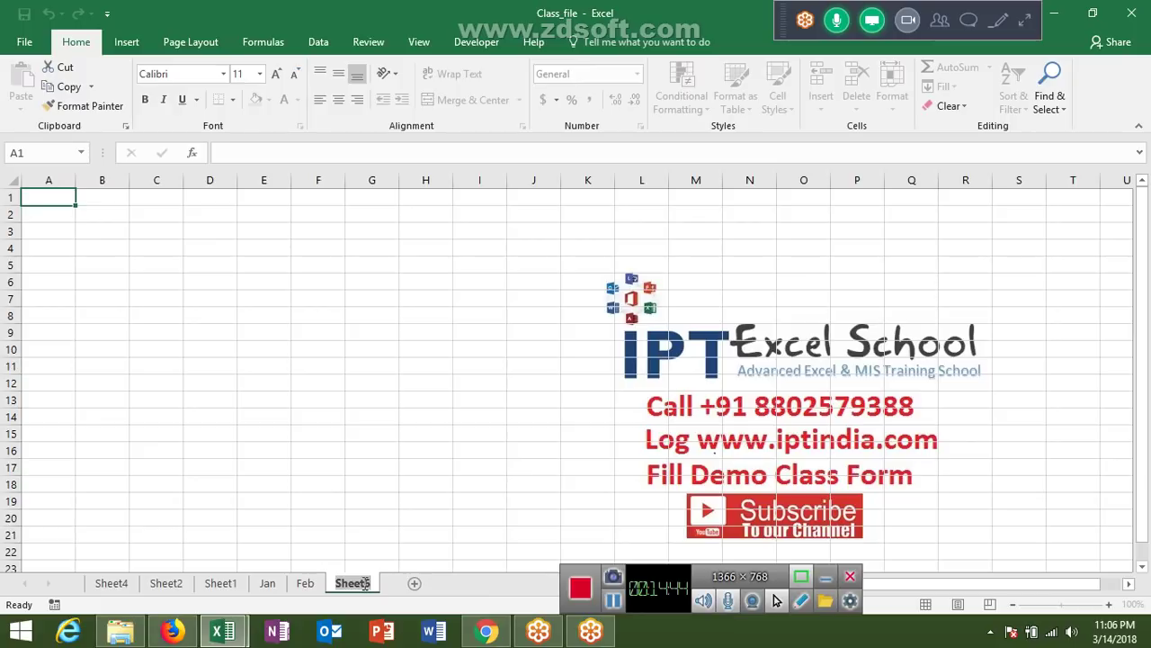
pyautogui.write('MAr')
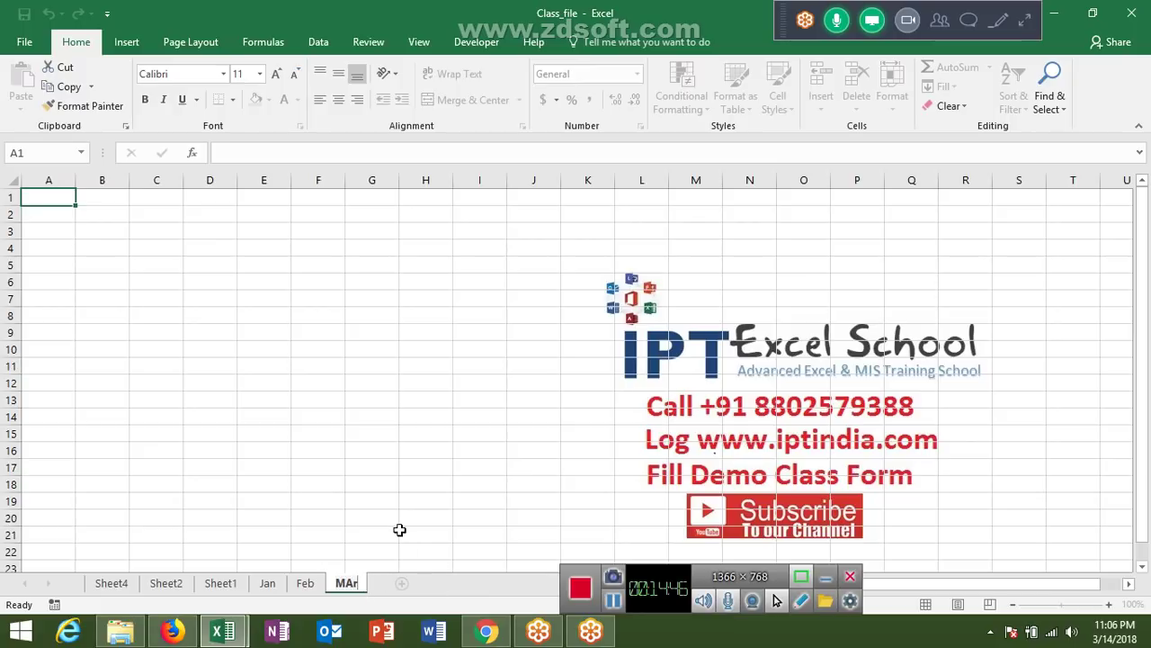
pyautogui.click(401, 531)
pyautogui.click(264, 583)
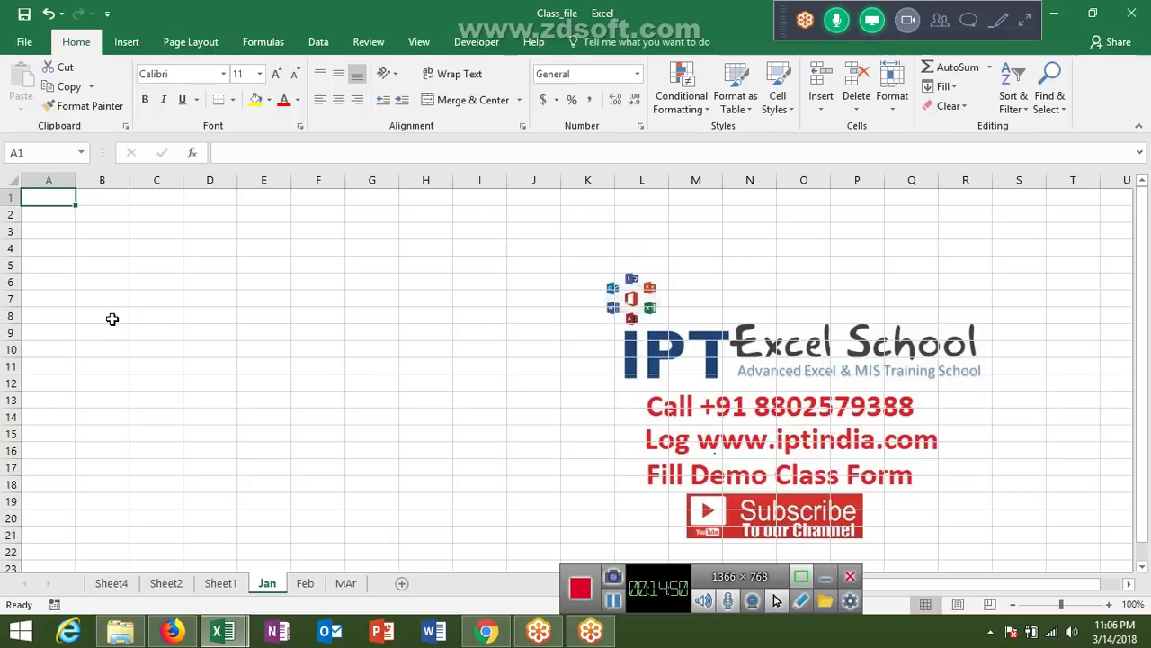
# Add Name and Sales headers in A1:B1 and fill nine names into A2:A10
pyautogui.write('Name')
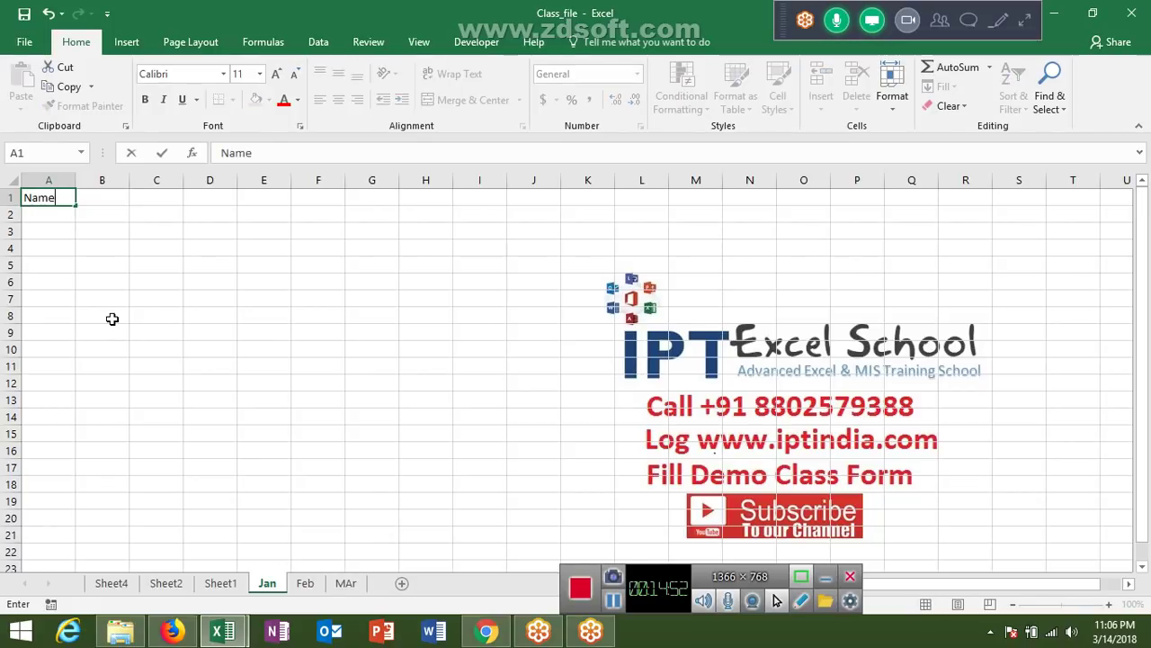
pyautogui.press('Return')
pyautogui.press('Up')
pyautogui.press('Right')
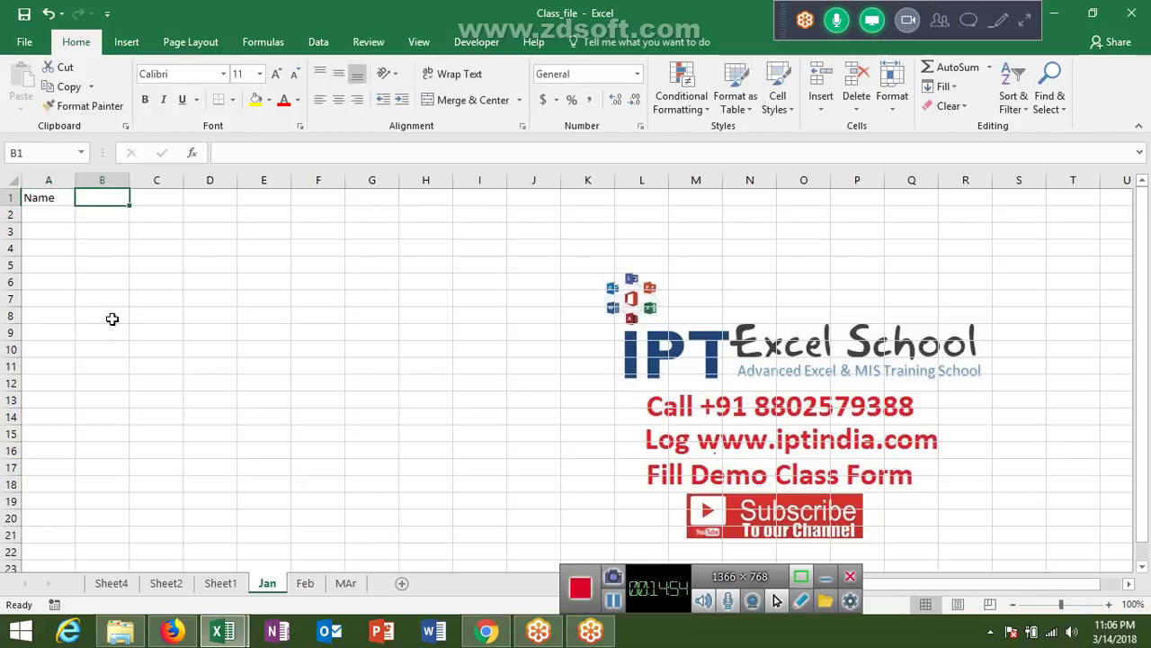
pyautogui.write('Asles')
pyautogui.press('Return')
pyautogui.press('Up')
pyautogui.write('Sales')
pyautogui.press('Return')
pyautogui.press('Left')
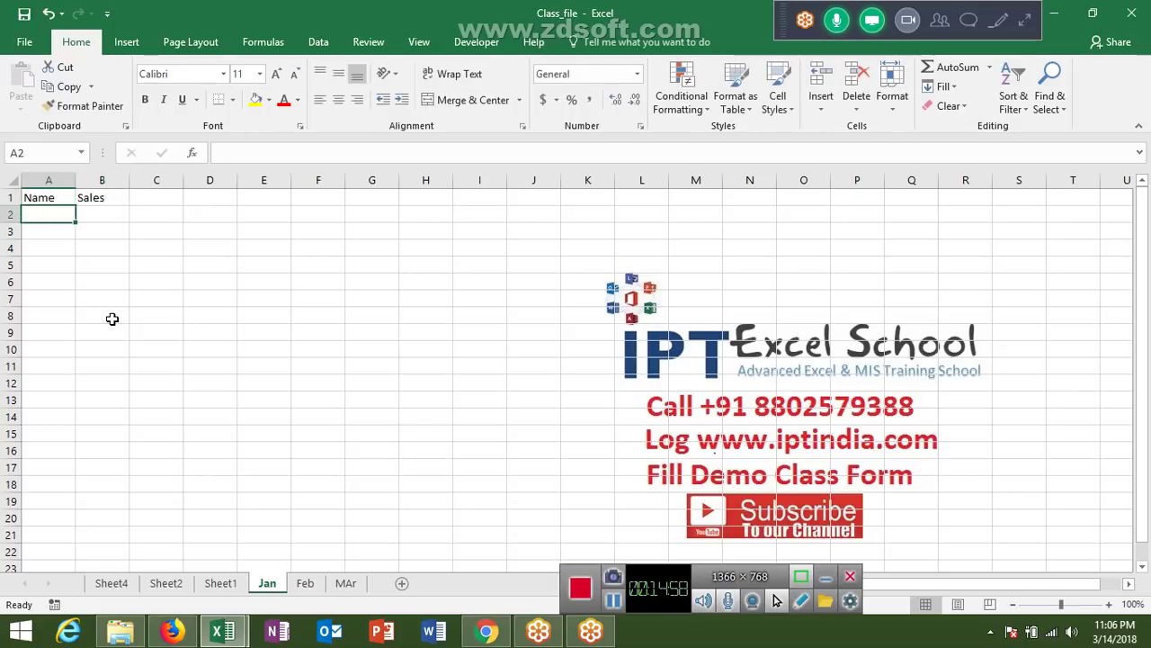
pyautogui.write('Puja')
pyautogui.press('Return')
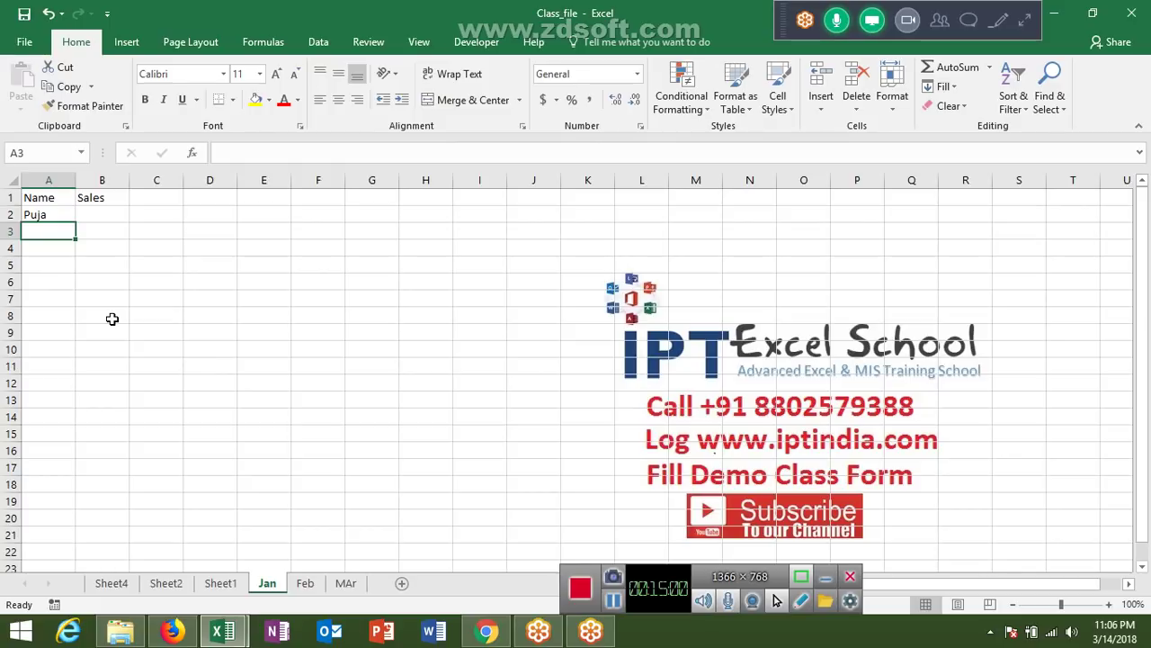
pyautogui.click(45, 216)
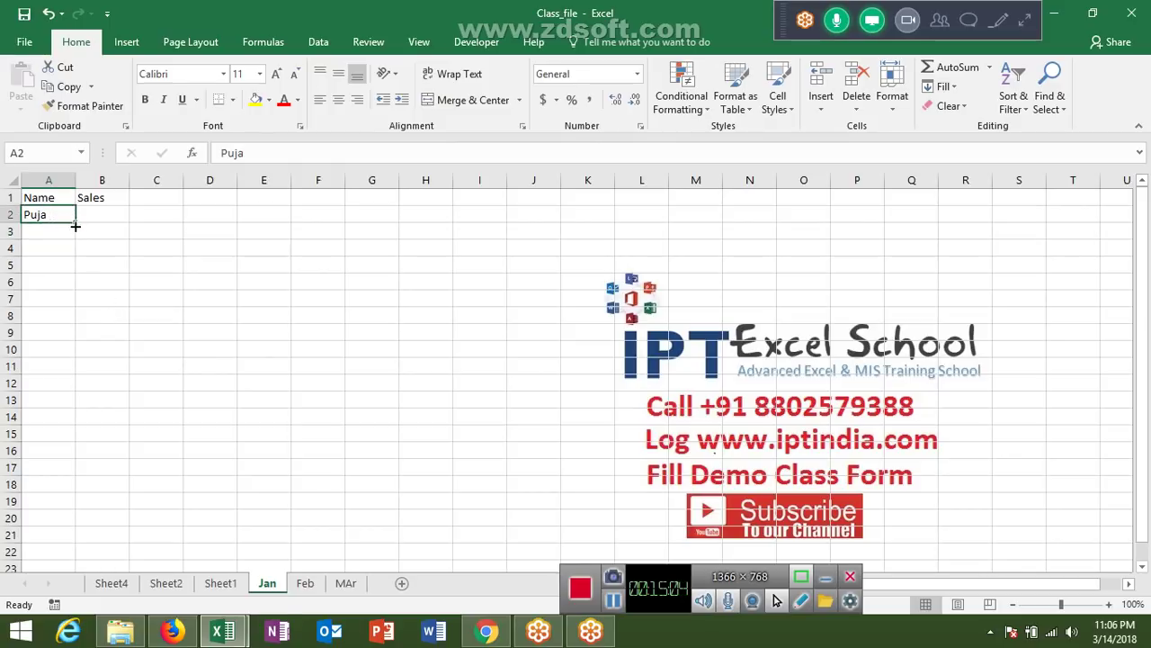
pyautogui.moveTo(75, 222)
pyautogui.mouseDown()
pyautogui.moveTo(56, 372)
pyautogui.moveTo(58, 355)
pyautogui.mouseUp()
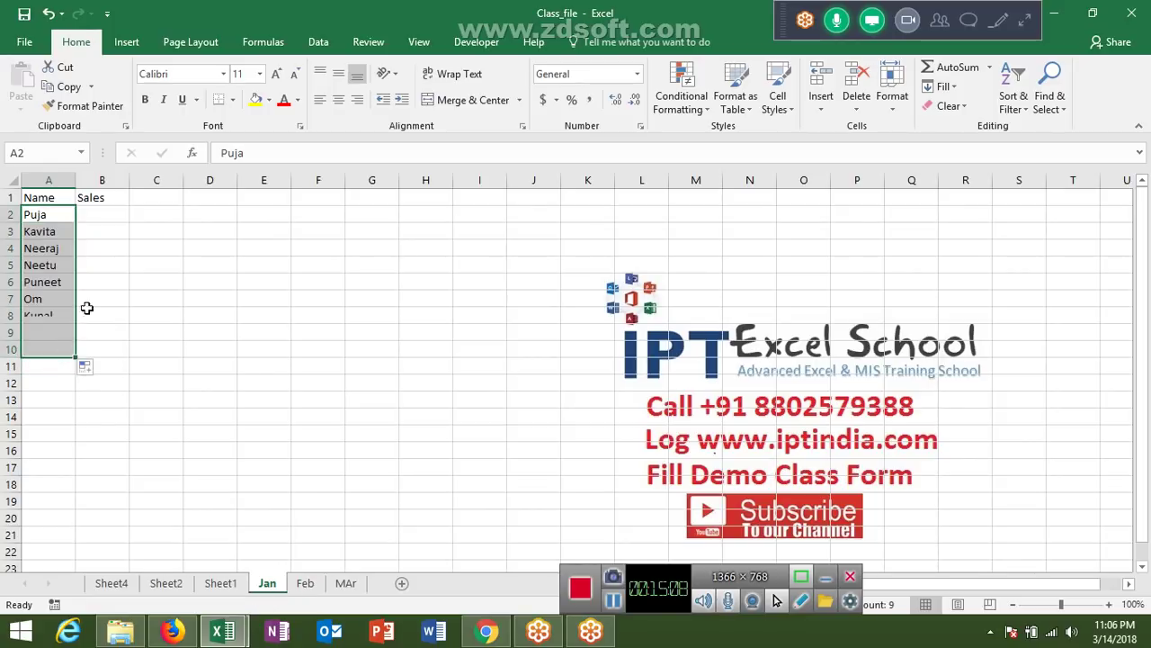
# Enter =RANDBETWEEN(10,90) in B2 and fill it down through B10
pyautogui.click(102, 220)
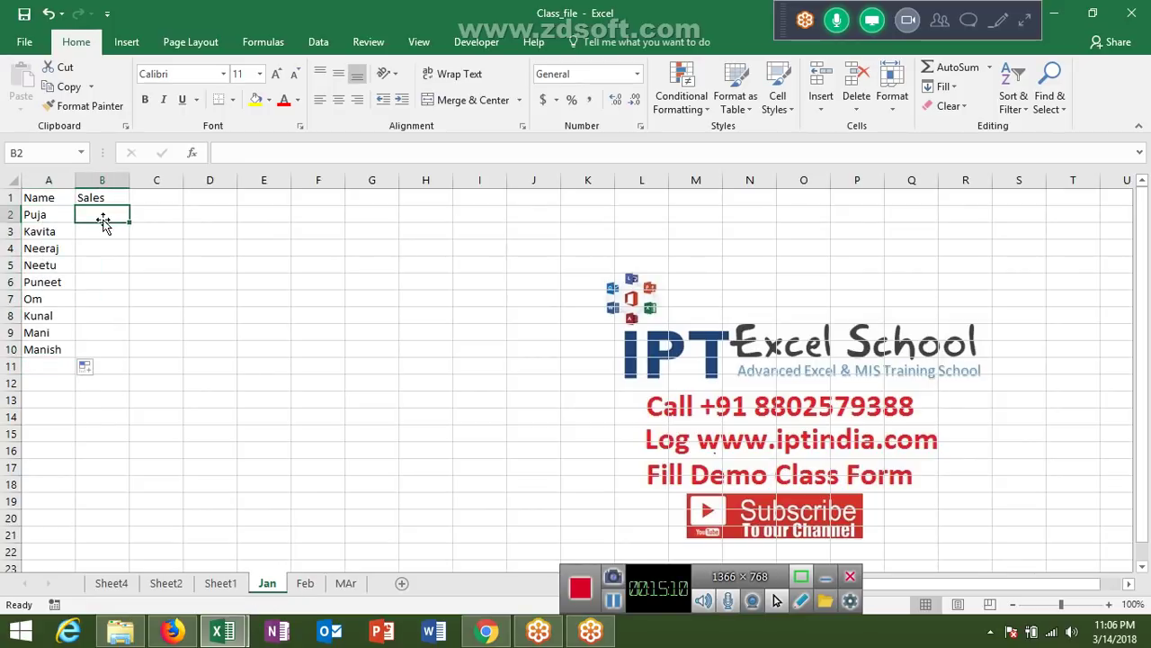
pyautogui.write('=ra')
pyautogui.press('Tab')
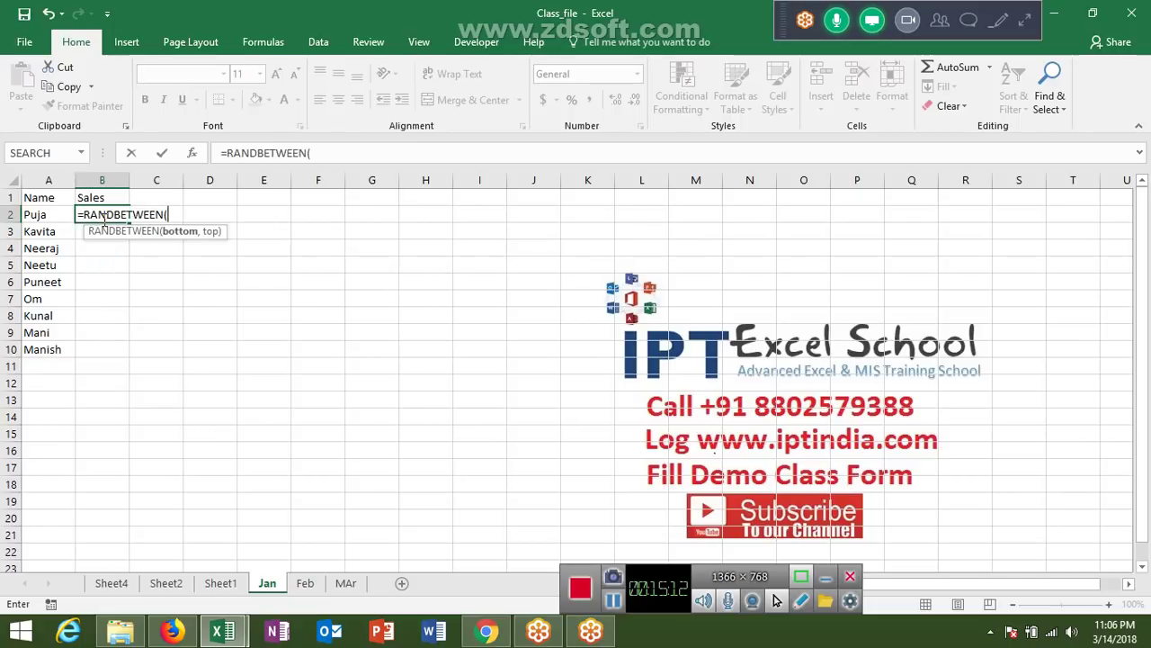
pyautogui.write('10,90')
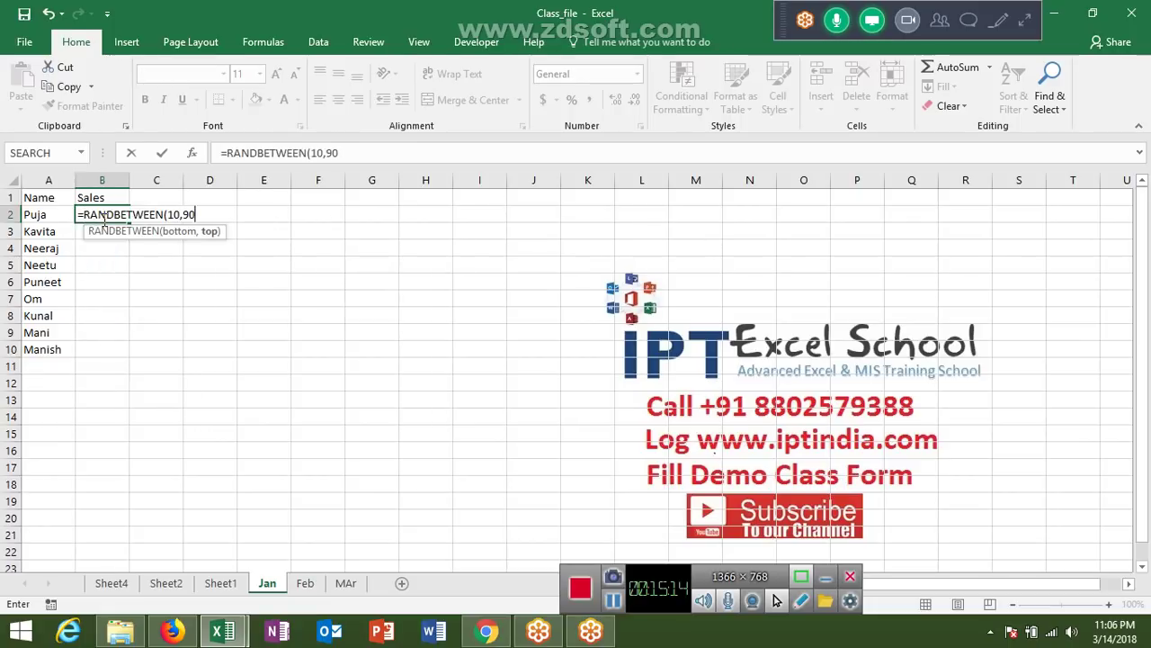
pyautogui.press('Return')
pyautogui.press('Left')
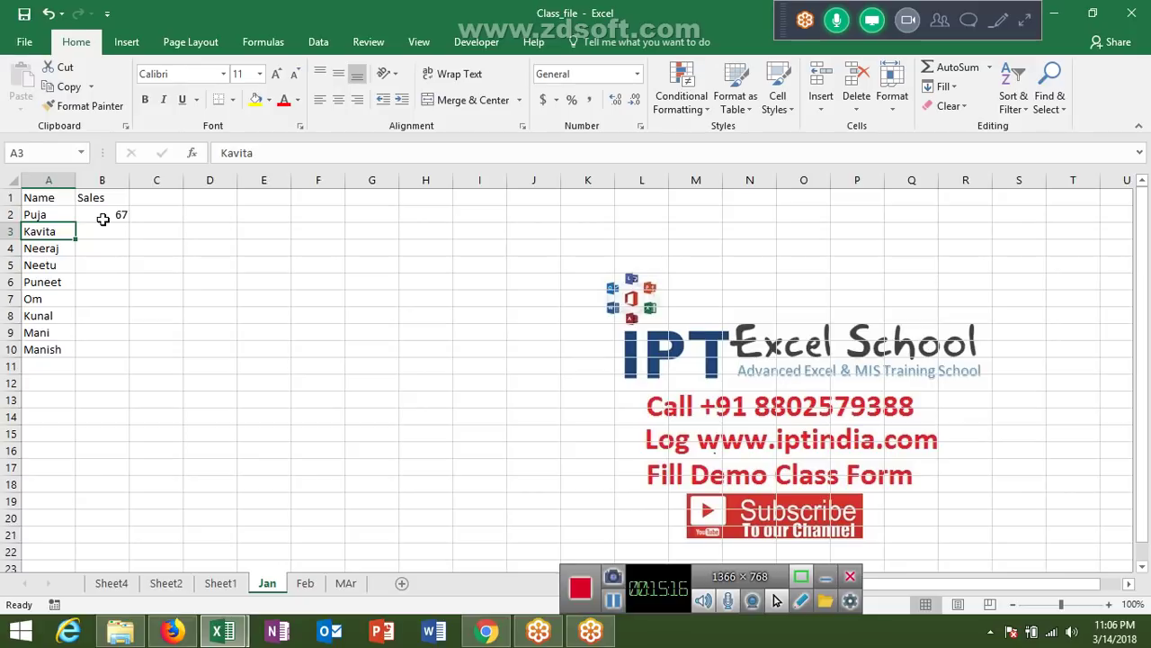
pyautogui.press('Down')
pyautogui.press('Down')
pyautogui.press('Down')
pyautogui.press('Right')
pyautogui.hotkey('ctrl', 'shift', 'Up')
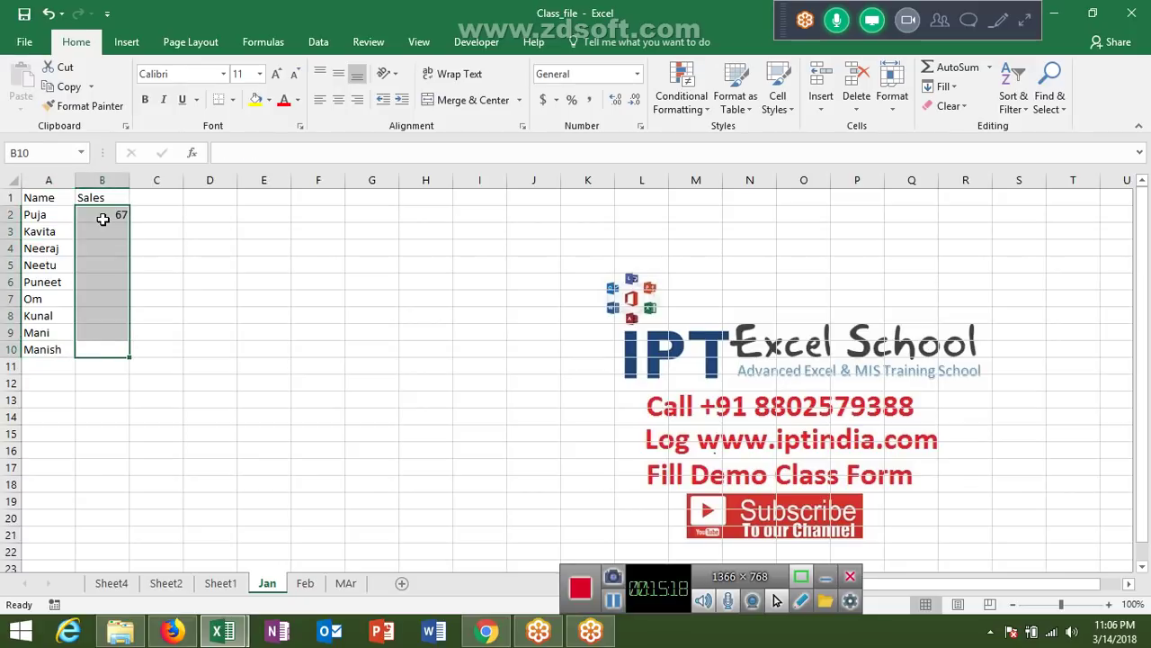
pyautogui.hotkey('ctrl', 'd')
# Select the whole table A1:B10 and copy it
pyautogui.hotkey('ctrl', 'Up')
pyautogui.press('Left')
pyautogui.hotkey('shift', 'Right')
pyautogui.hotkey('shift', 'Down')
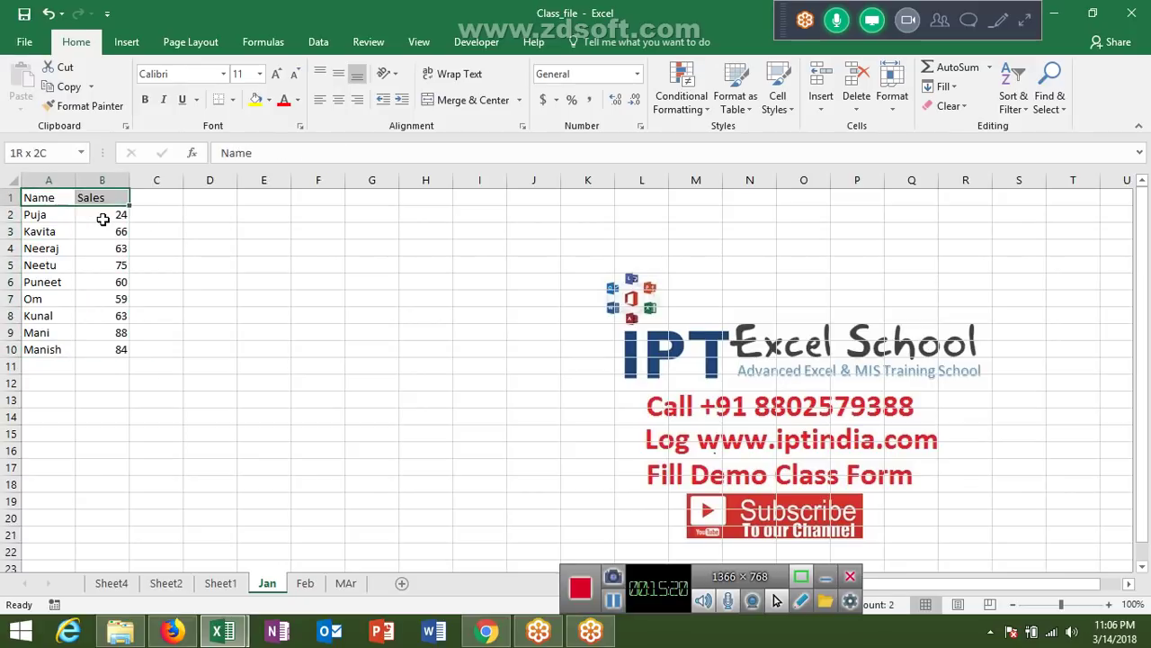
pyautogui.hotkey('ctrl', 'shift', 'Down')
pyautogui.hotkey('ctrl', 'c')
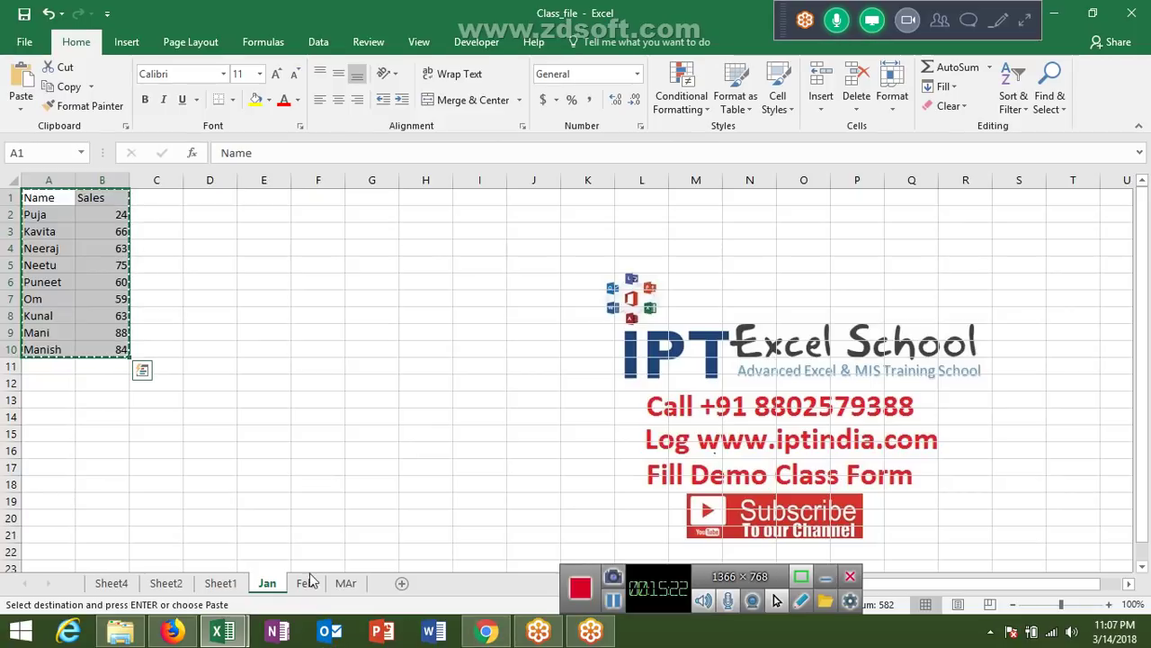
# Paste the copied Name/Sales table onto the Feb and MAr sheets
pyautogui.click(306, 583)
pyautogui.hotkey('ctrl', 'v')
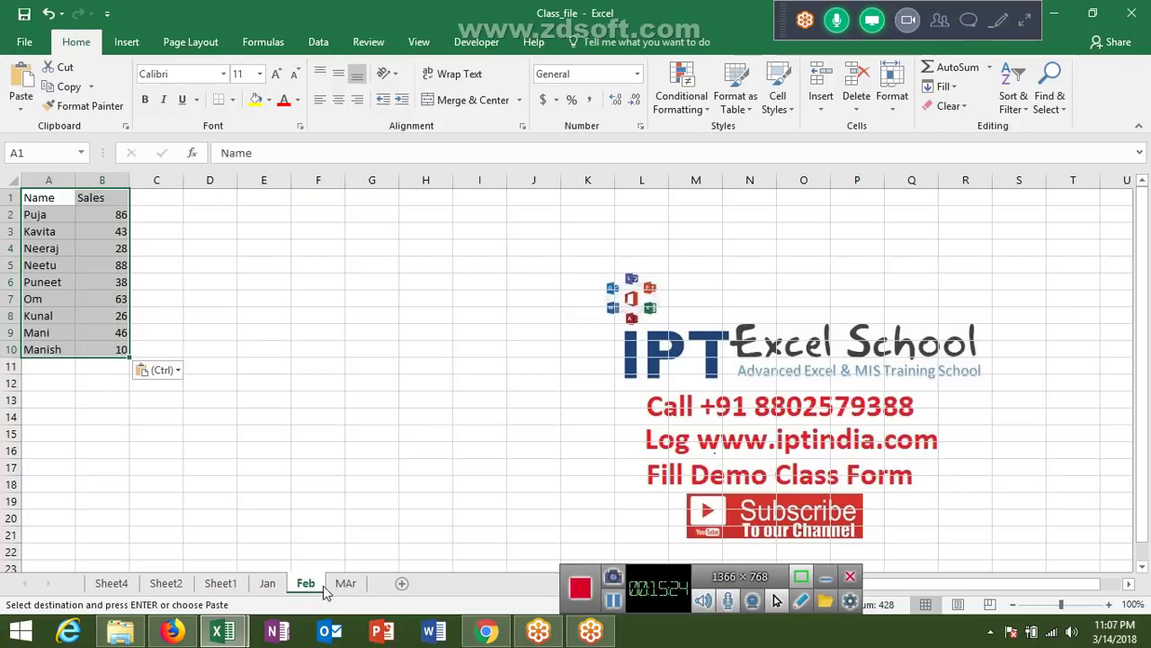
pyautogui.click(351, 587)
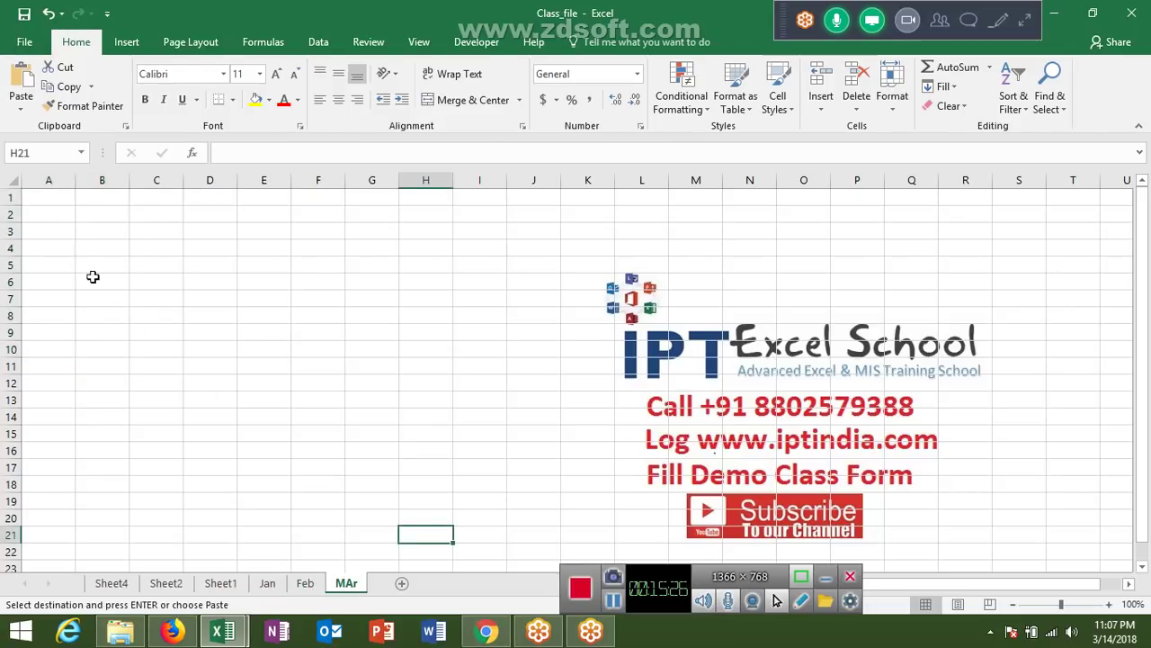
pyautogui.click(50, 194)
pyautogui.hotkey('ctrl', 'v')
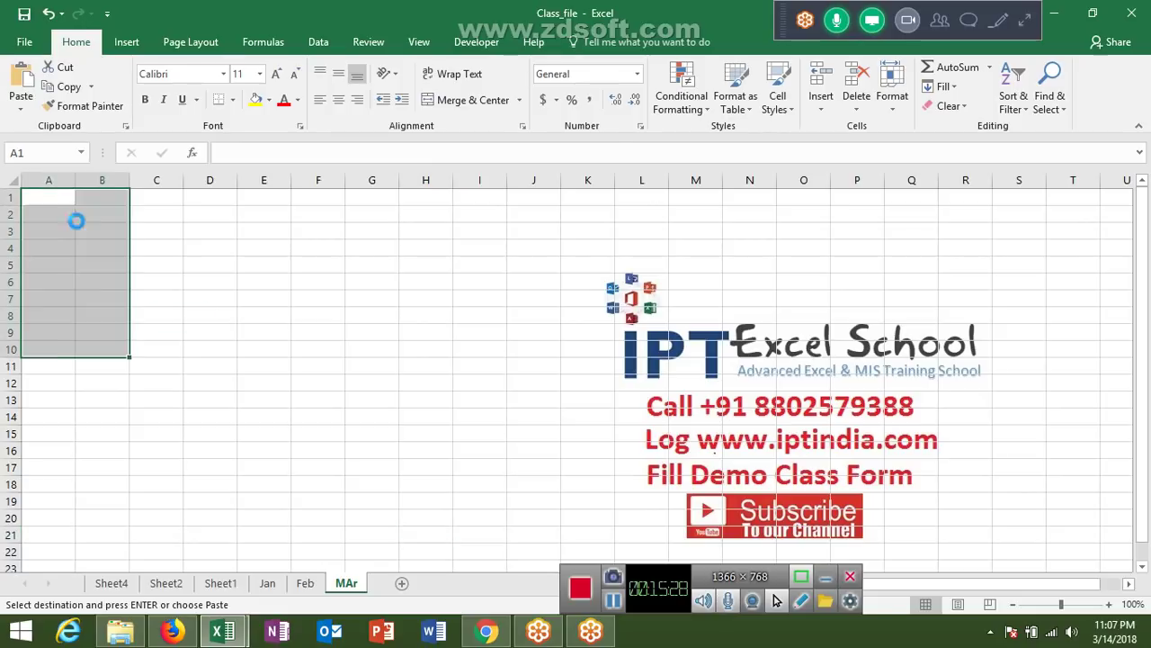
pyautogui.keyDown('shift'); pyautogui.click(281, 584); pyautogui.keyUp('shift')
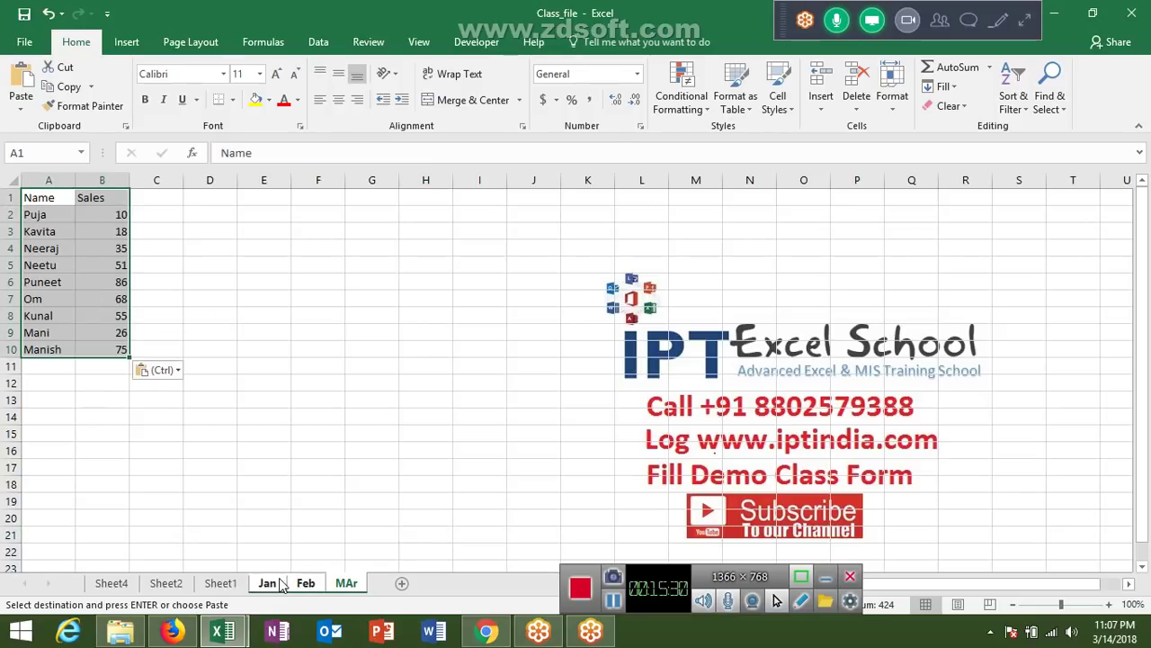
pyautogui.hotkey('ctrl', 'c')
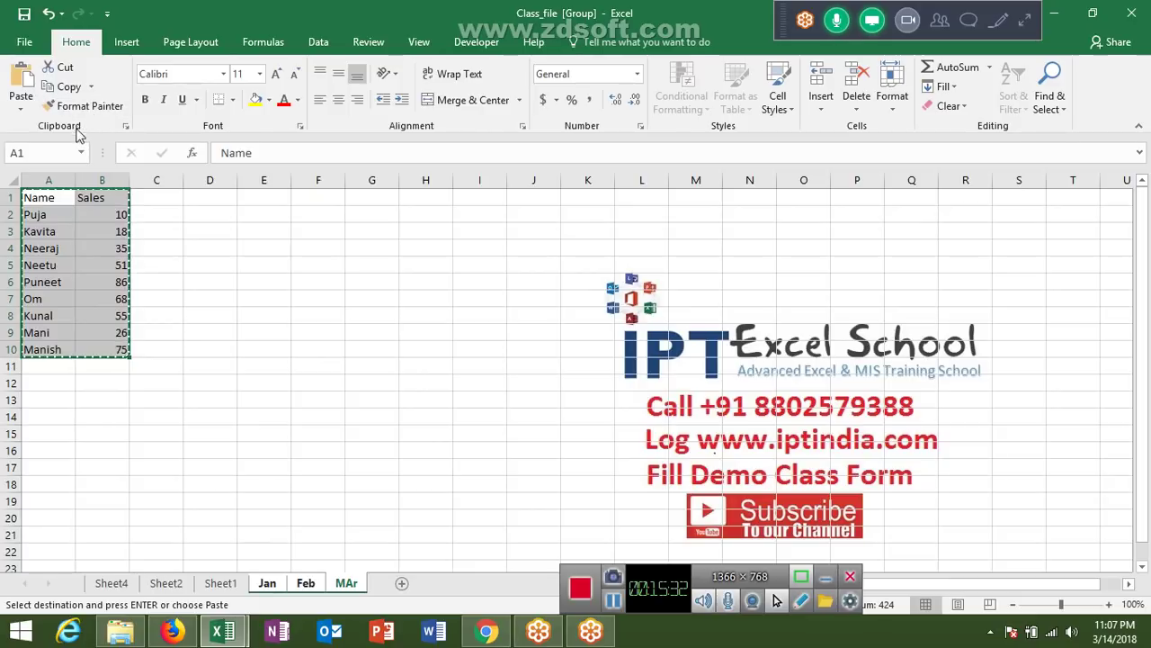
pyautogui.click(20, 108)
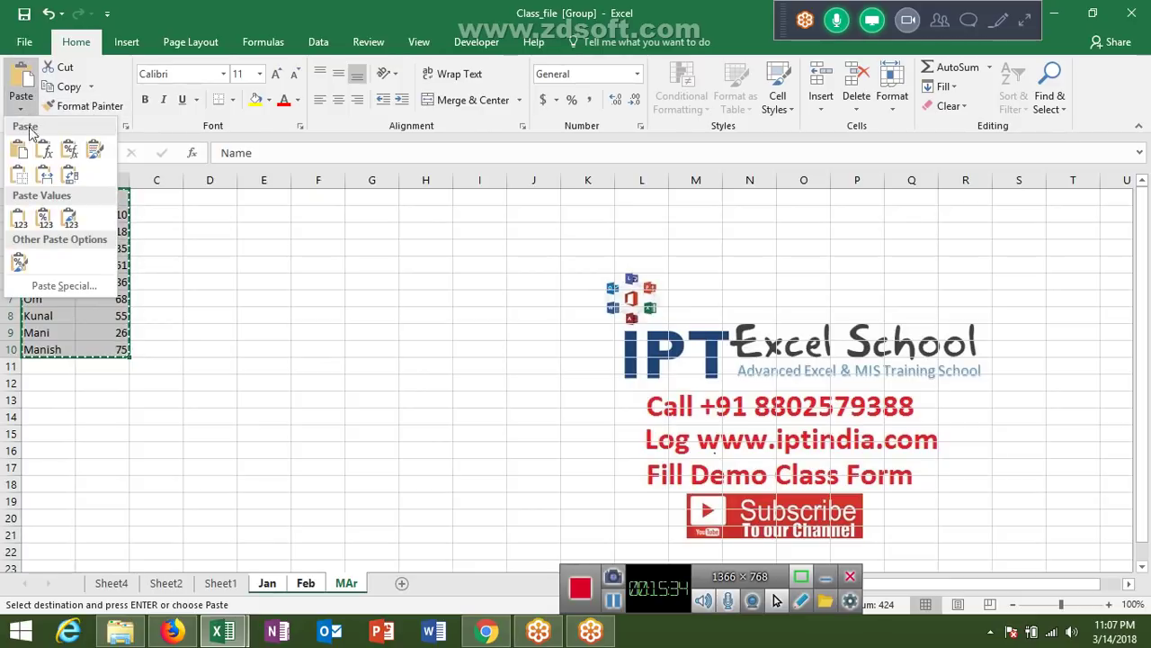
pyautogui.click(19, 150)
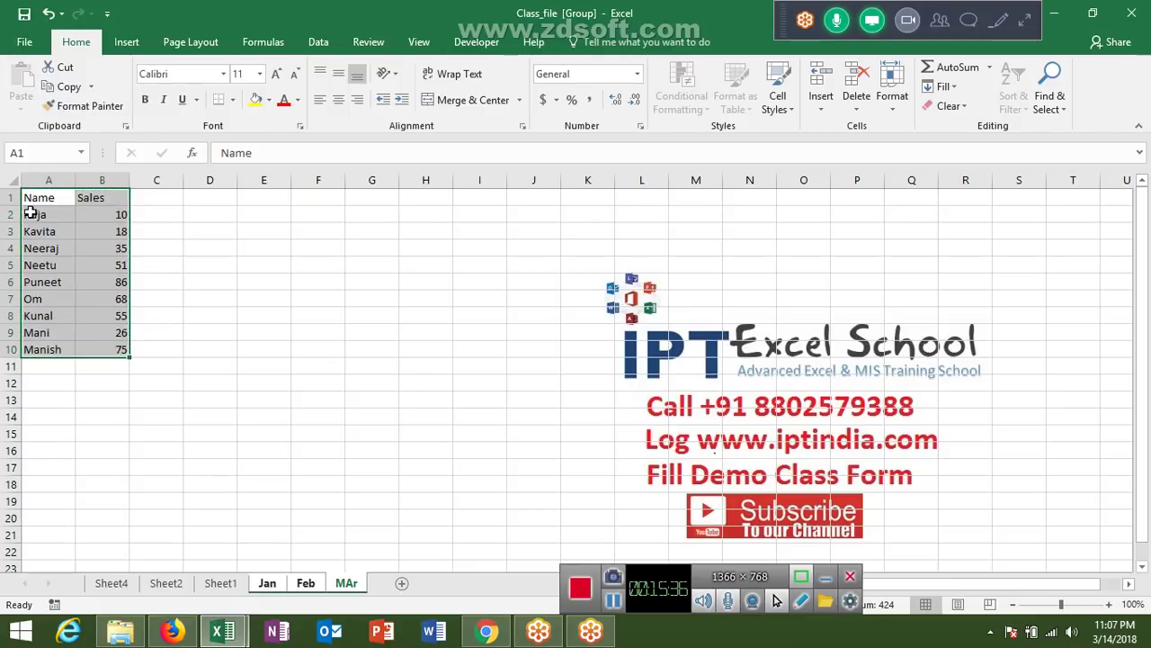
# Copy the name column A1:A10 and insert a new blank Sheet7 after MAr
pyautogui.click(35, 213)
pyautogui.moveTo(36, 197); pyautogui.dragTo(42, 349)
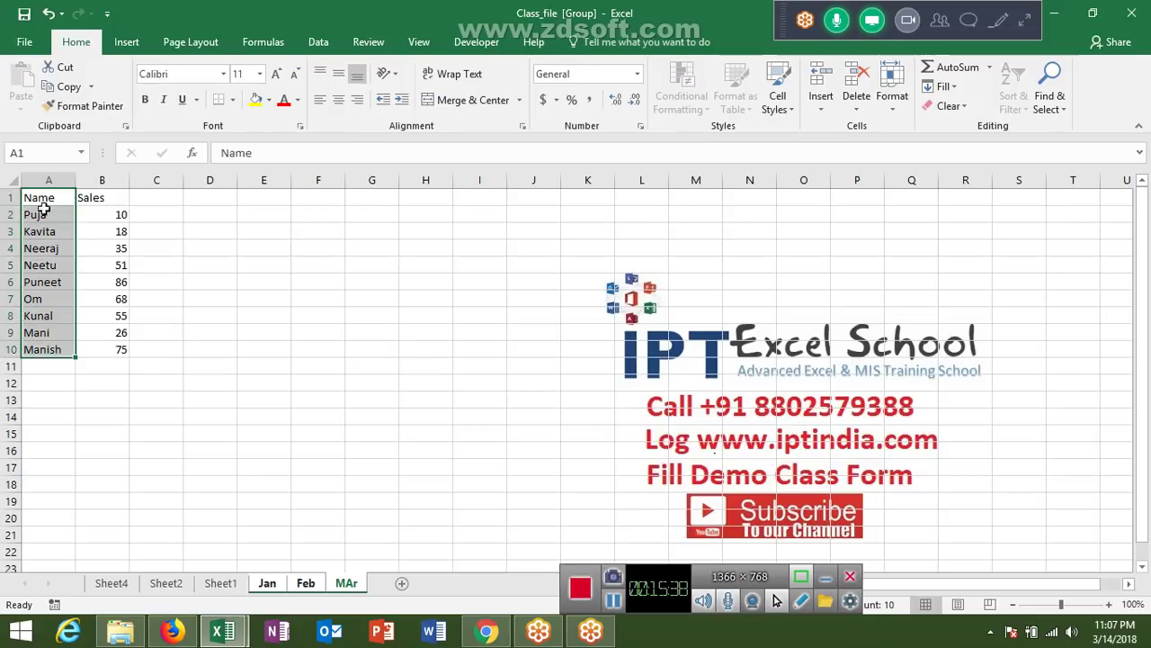
pyautogui.hotkey('ctrl', 'c')
pyautogui.click(402, 584)
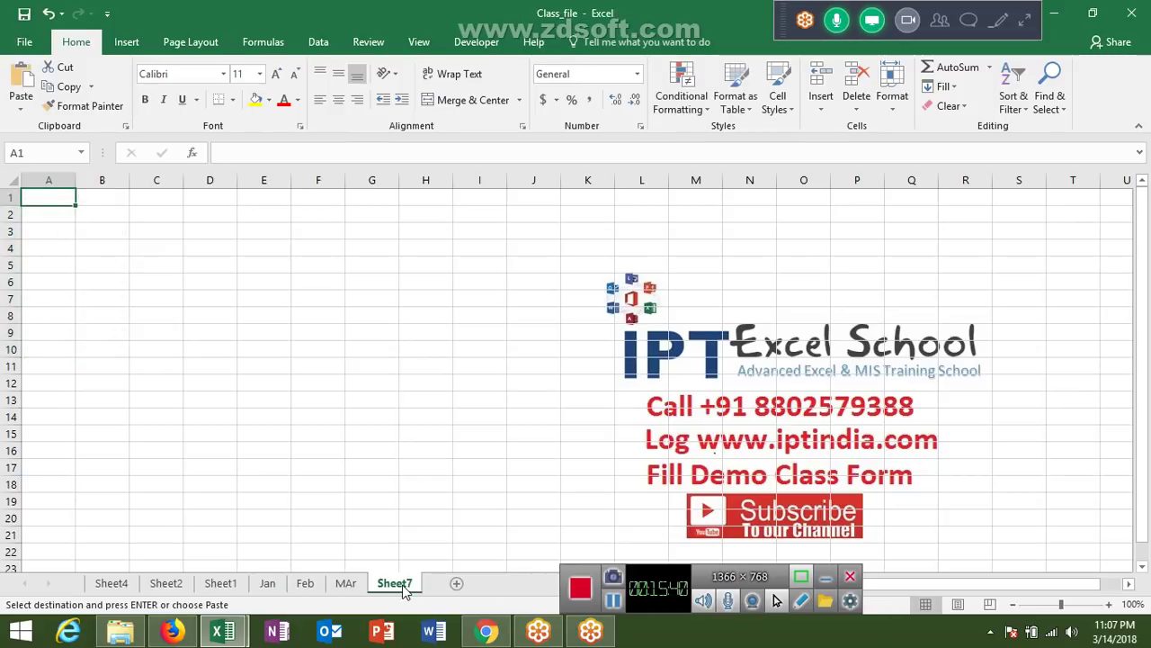
pyautogui.hotkey('ctrl', 'v')
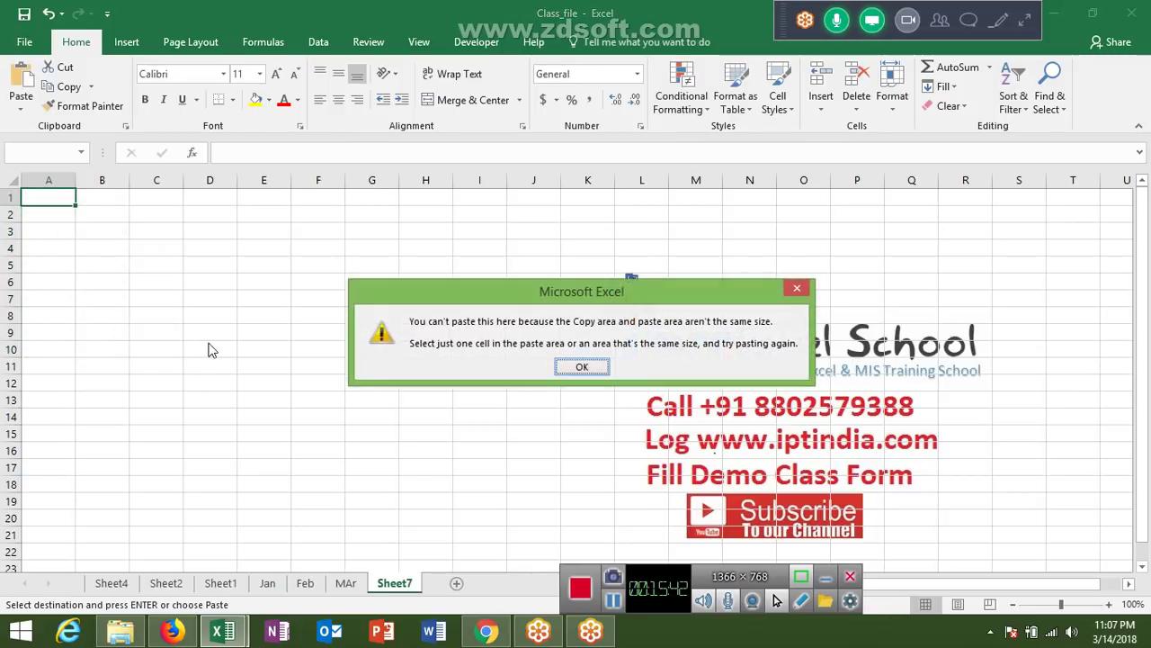
pyautogui.press('Return')
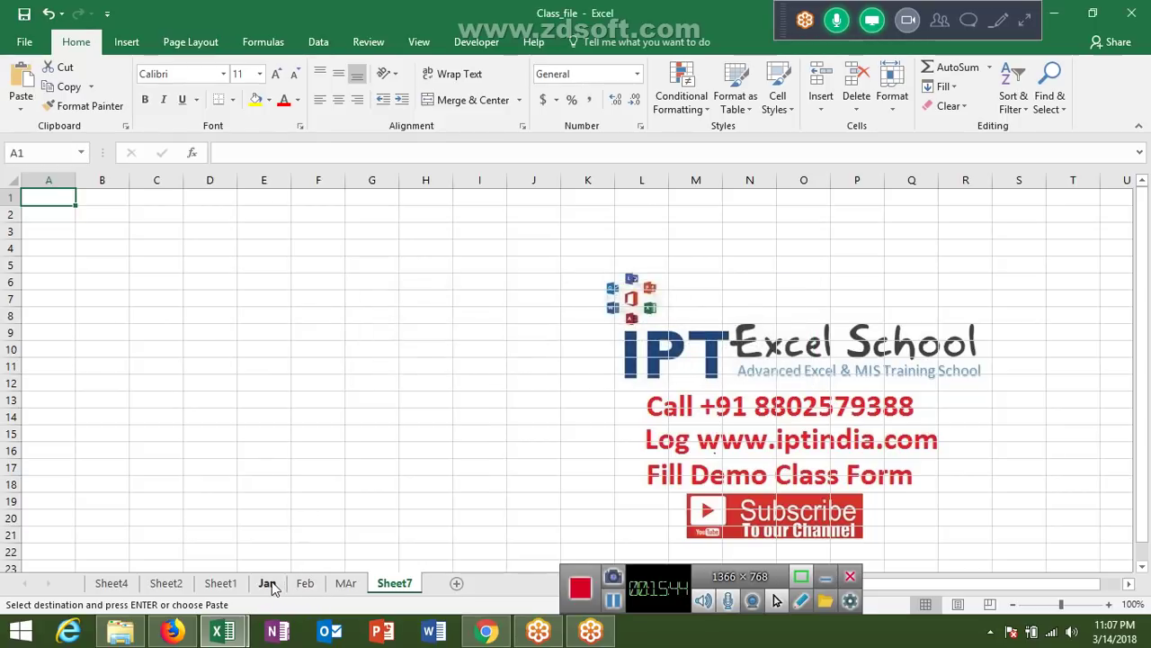
# Paste the copied name list into column A of Sheet7
pyautogui.click(268, 583)
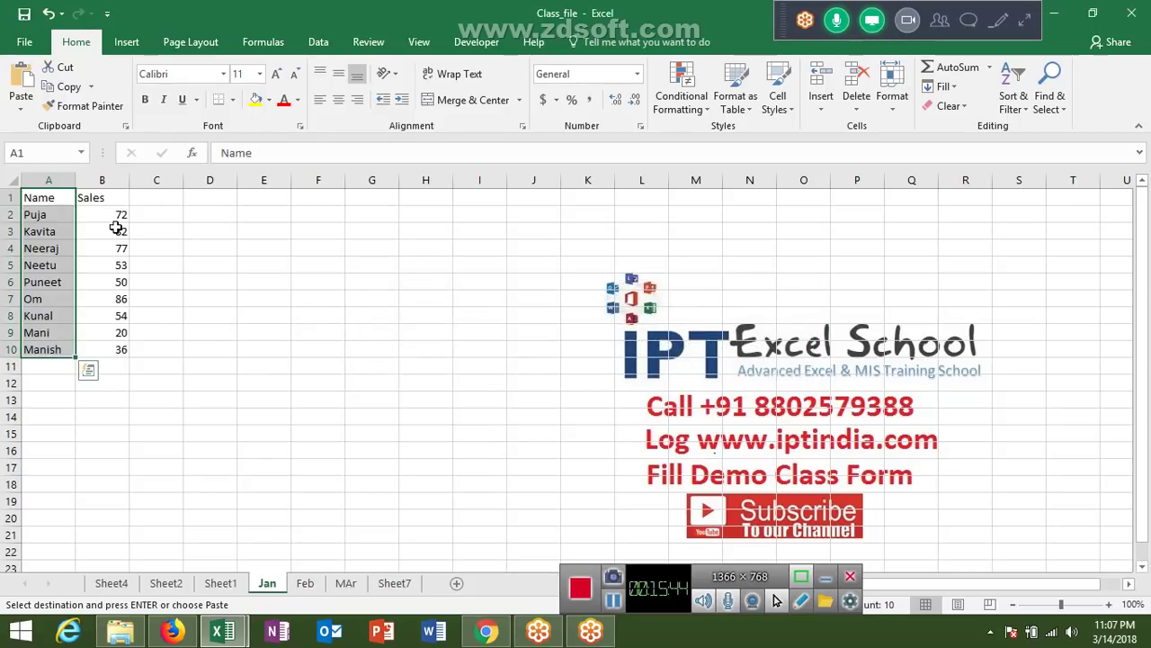
pyautogui.click(394, 583)
pyautogui.hotkey('ctrl', 'v')
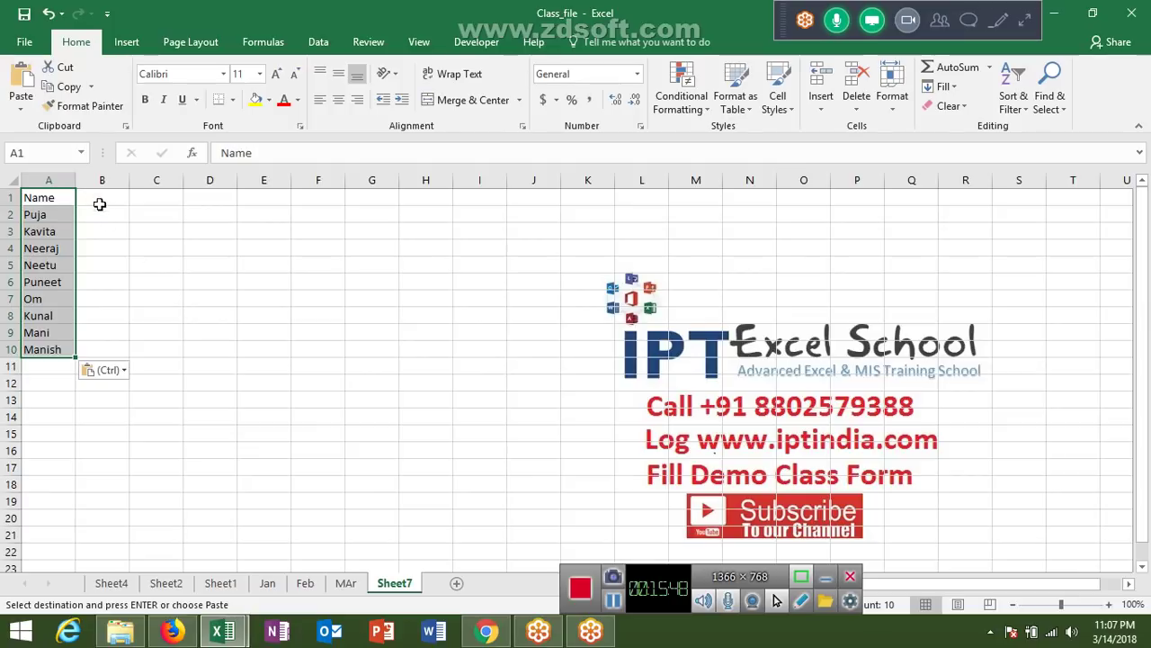
# Type the month headers JAN, FEB and MAR into B1, C1 and D1
pyautogui.click(99, 194)
pyautogui.write('JAN')
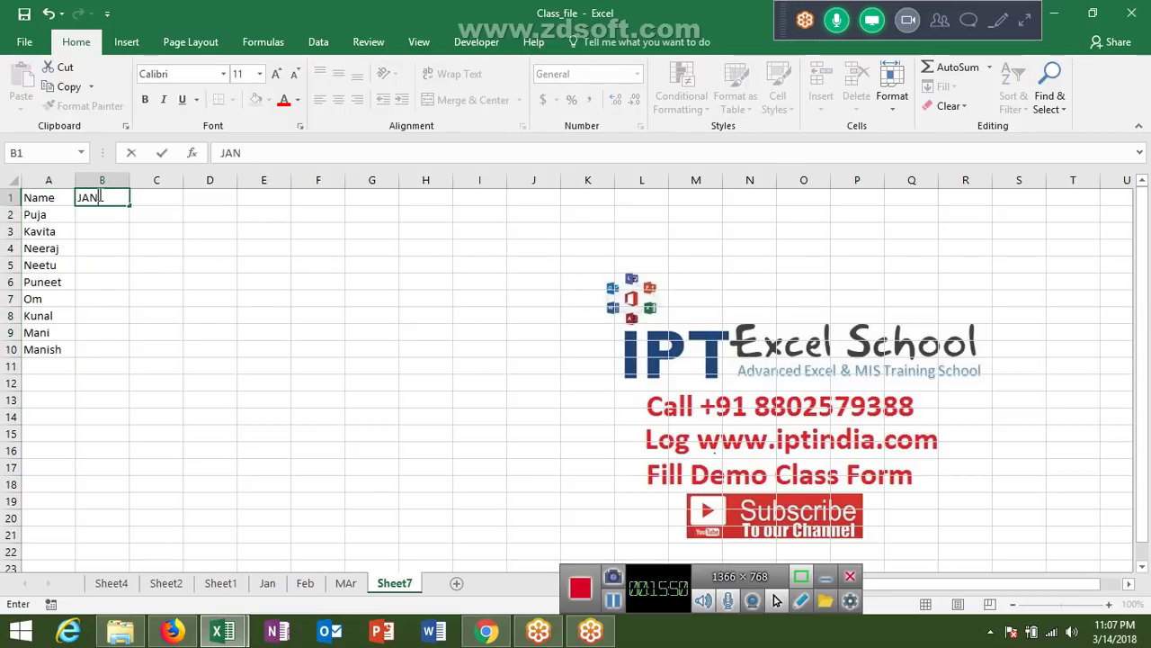
pyautogui.press('Tab')
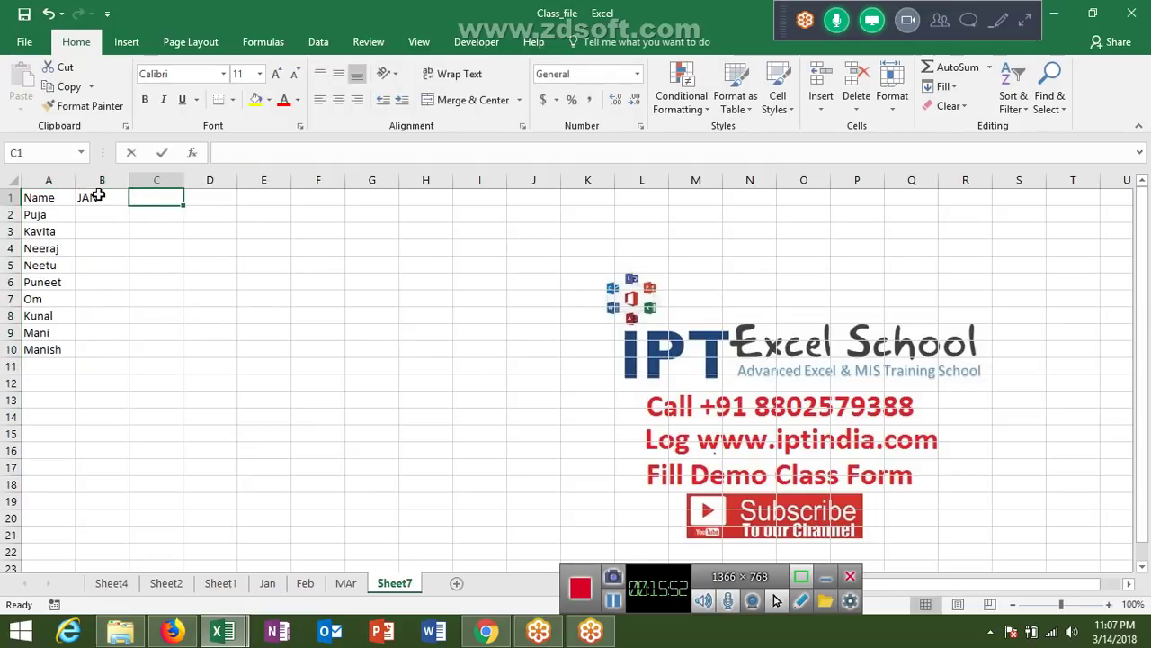
pyautogui.write('FEB')
pyautogui.press('Tab')
pyautogui.write('M')
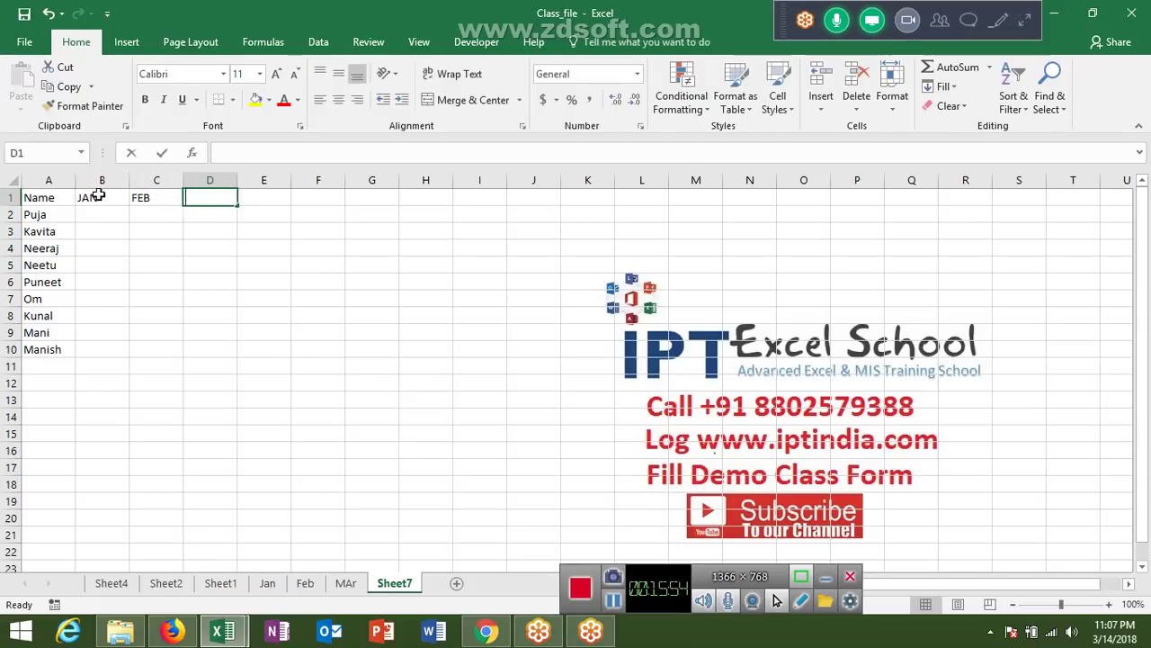
pyautogui.write('AR')
pyautogui.press('Return')
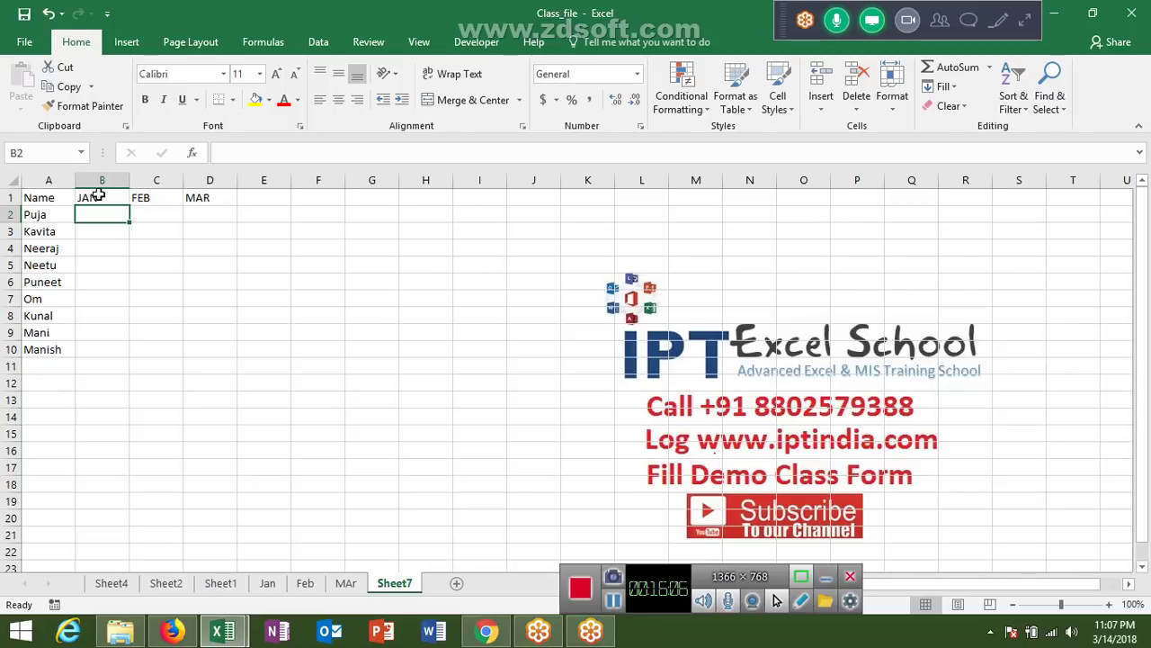
# Start a VLOOKUP in Sheet7 B2 with A2 as the lookup value
pyautogui.click(268, 585)
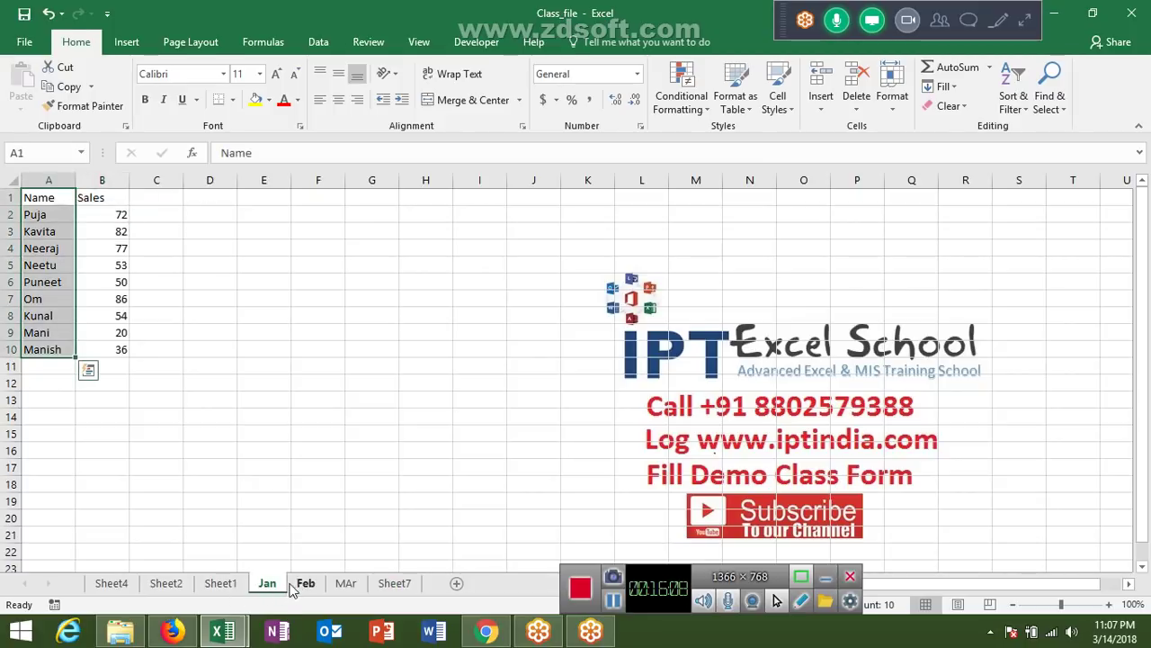
pyautogui.click(404, 586)
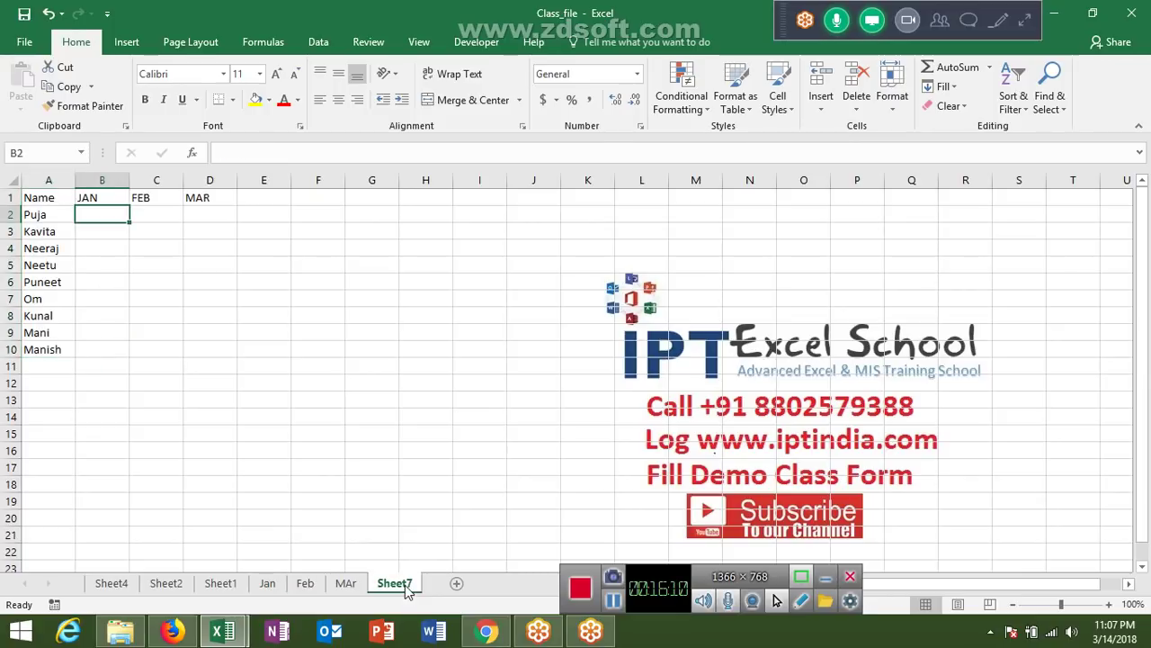
pyautogui.write('=')
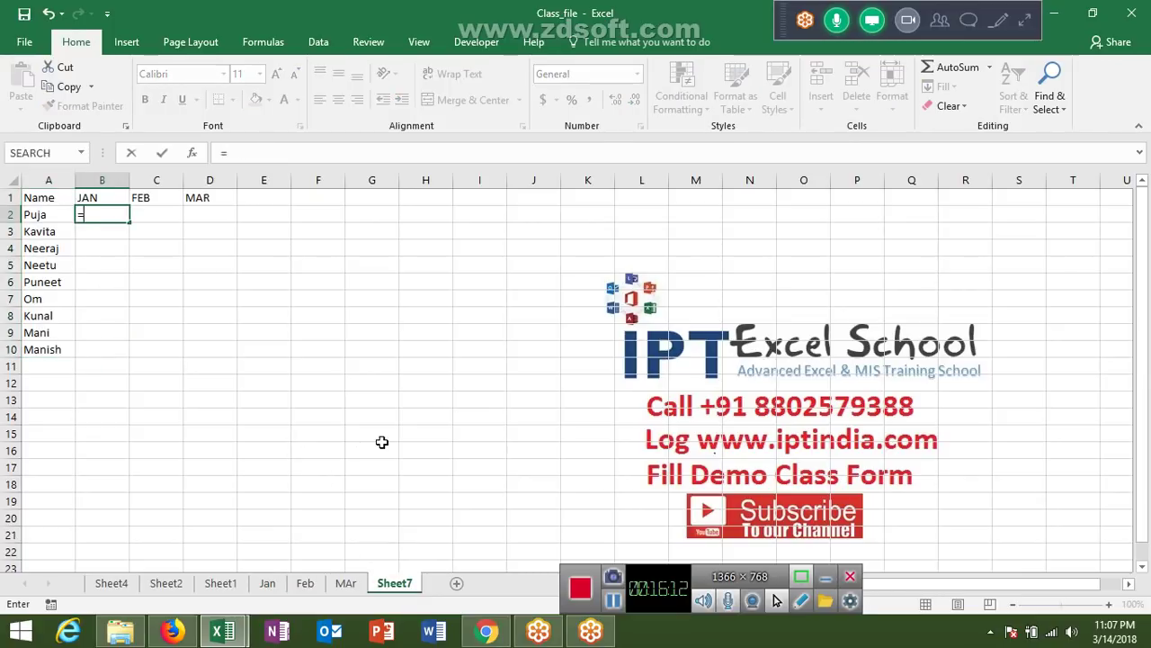
pyautogui.write('vl')
pyautogui.press('Tab')
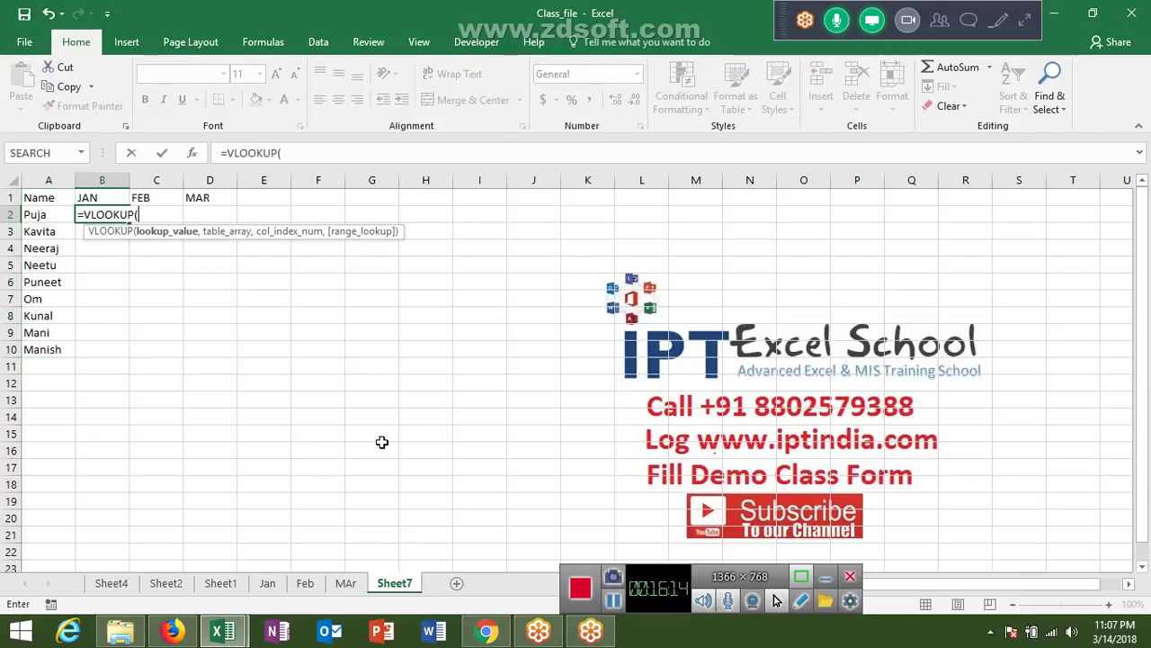
pyautogui.press('Left')
pyautogui.write(',')
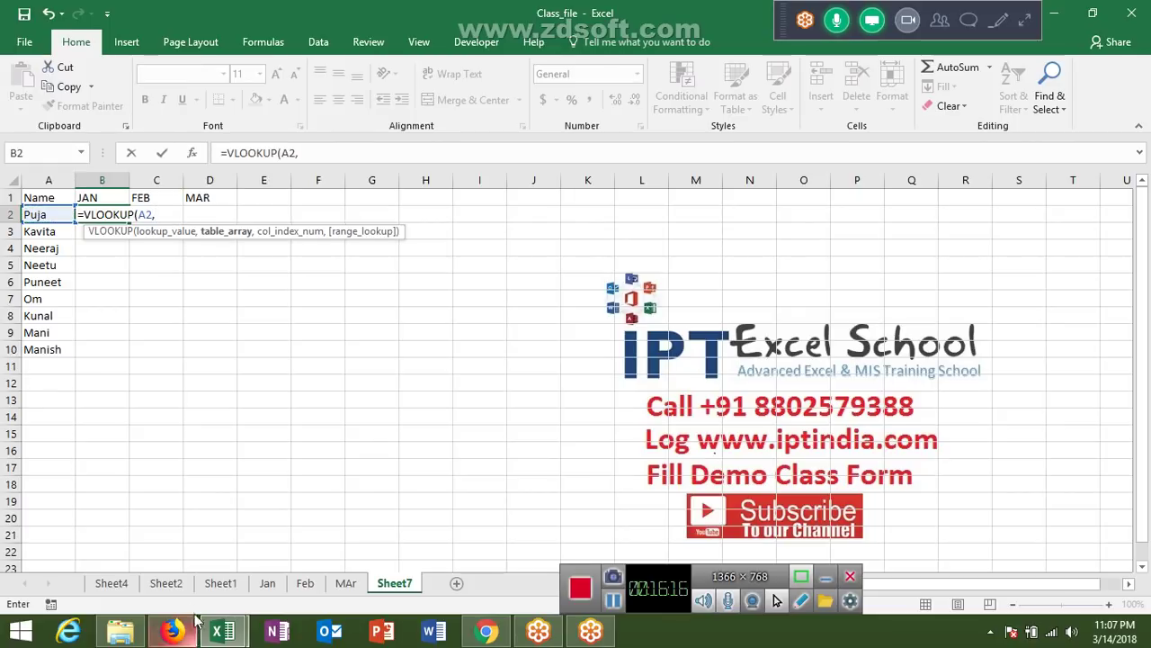
# Complete it as =VLOOKUP(A2,Jan!A:B,2,0), returning 72
pyautogui.click(269, 583)
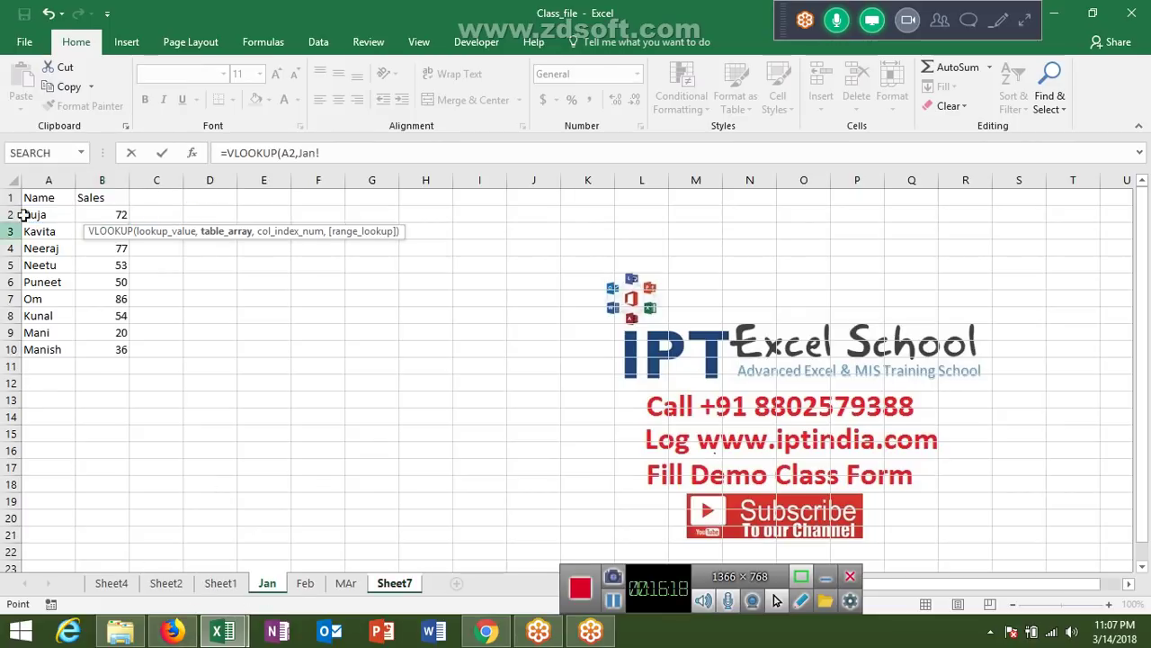
pyautogui.moveTo(49, 180); pyautogui.dragTo(119, 179)
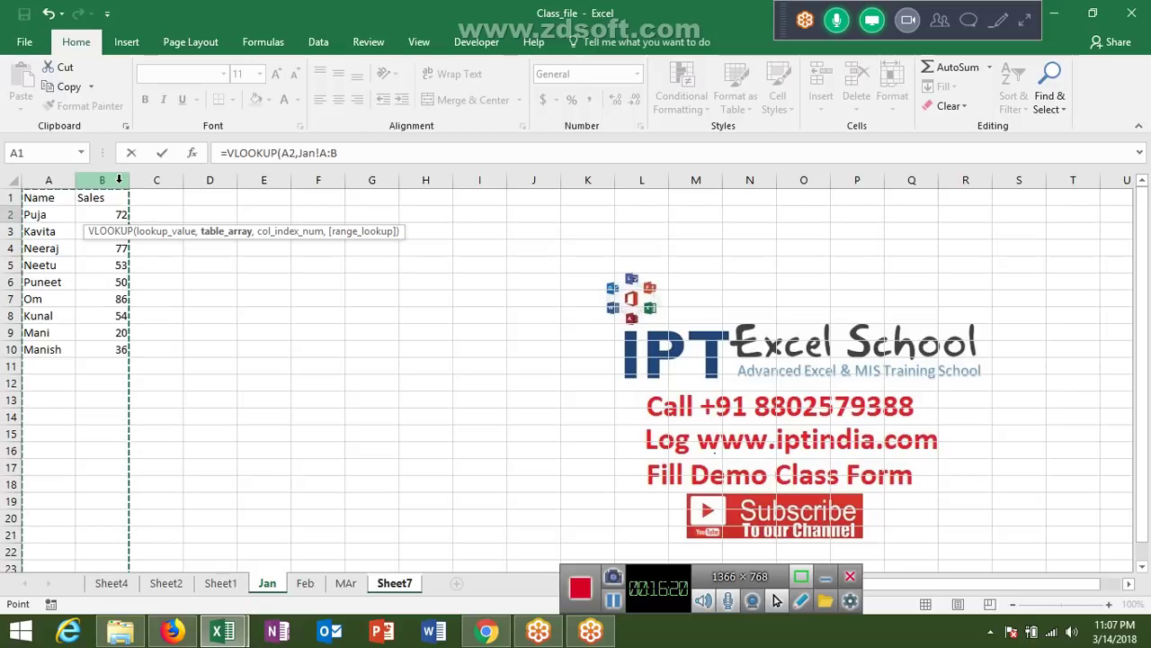
pyautogui.write(',2')
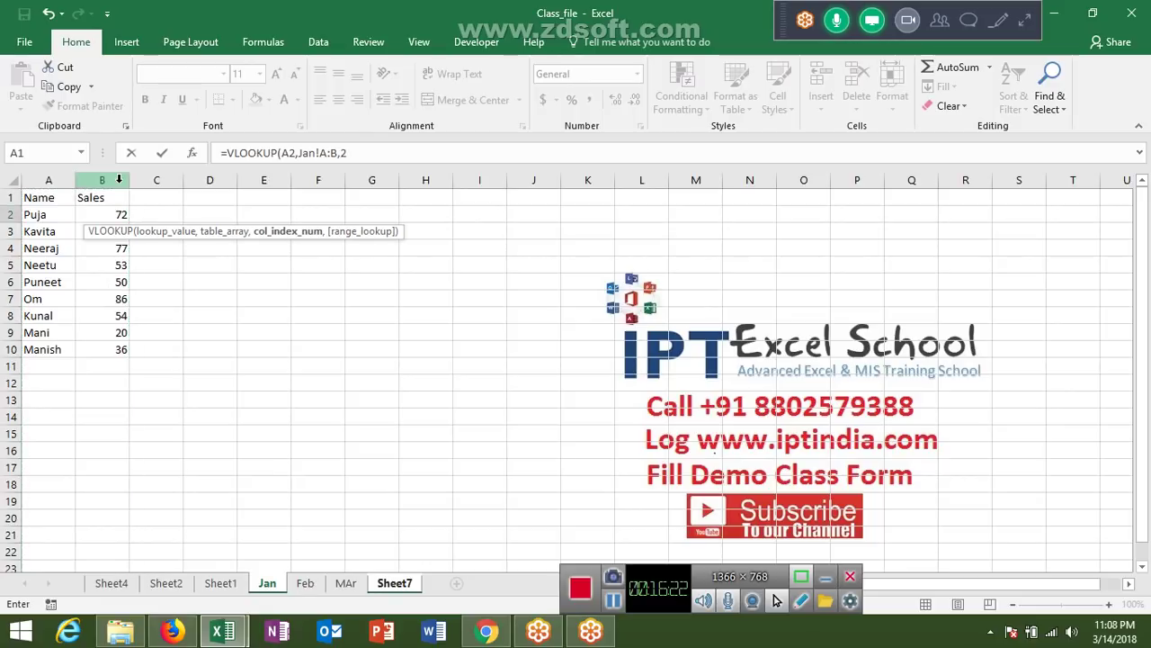
pyautogui.write(',0')
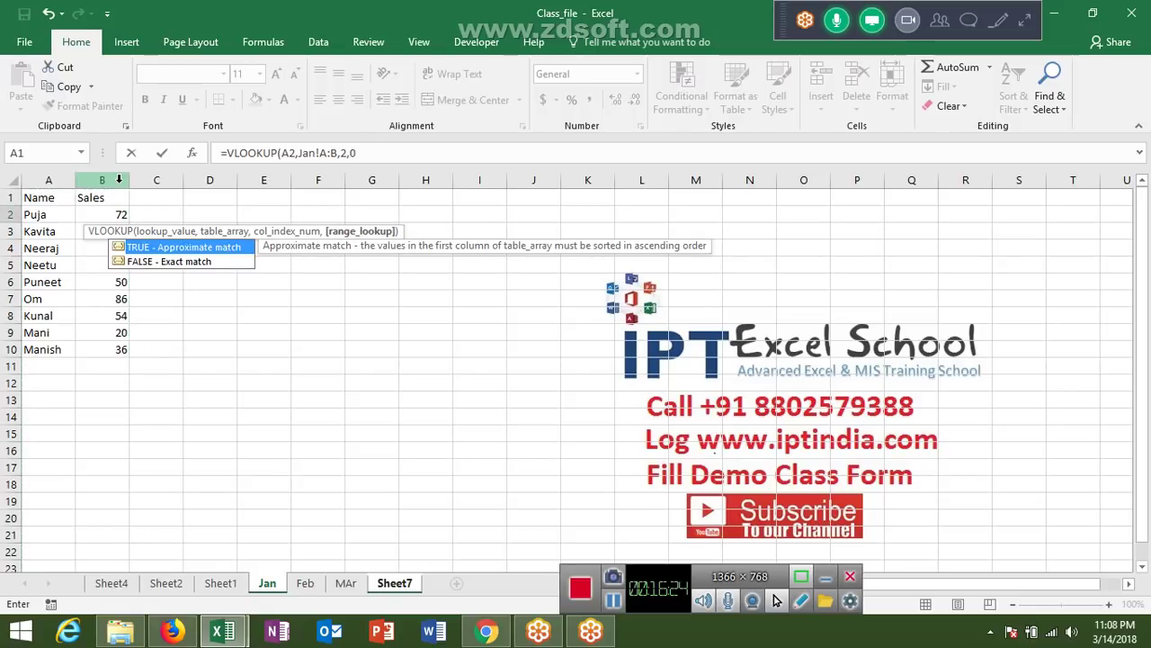
pyautogui.press('BackSpace')
pyautogui.write('0)')
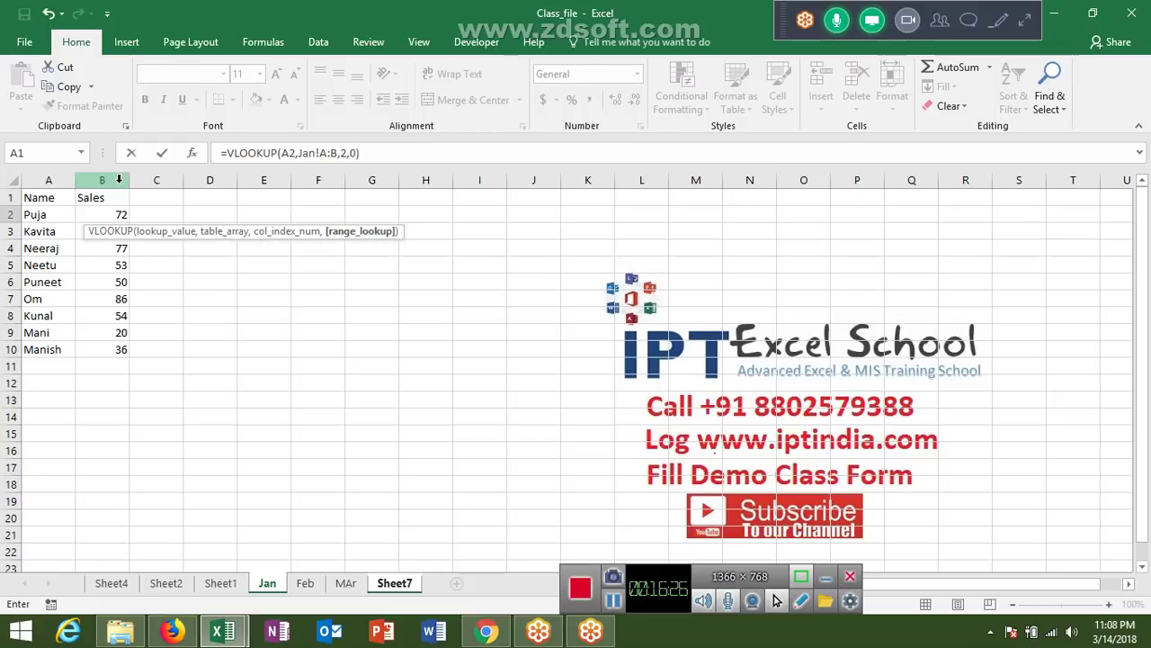
pyautogui.press('Return')
pyautogui.press('Up')
pyautogui.press('Right')
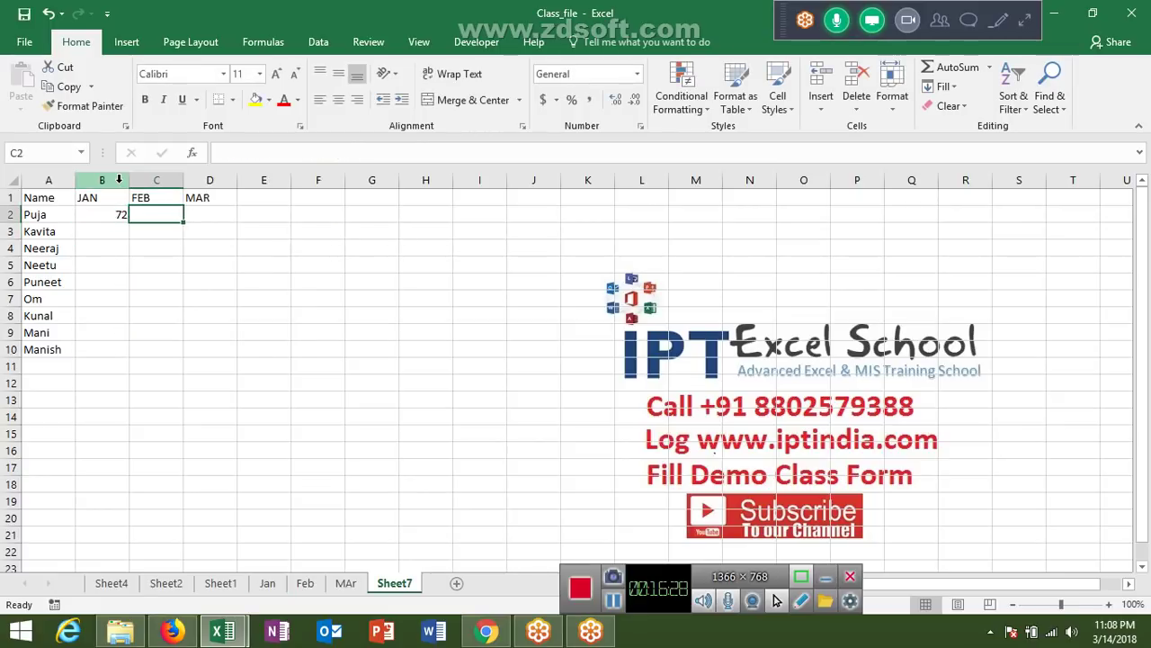
pyautogui.press('Right')
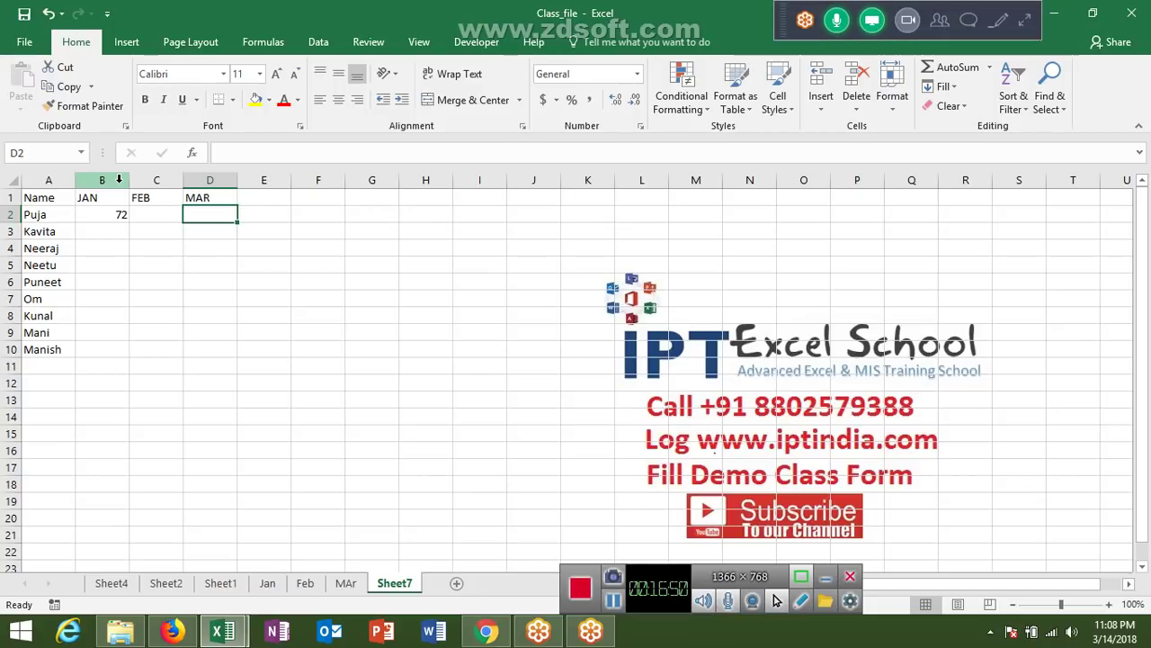
# Copy B2's formula into C2 and change Jan to Feb, giving =VLOOKUP(A2,Feb!A:B,2,0)
pyautogui.press('Left')
pyautogui.press('Left')
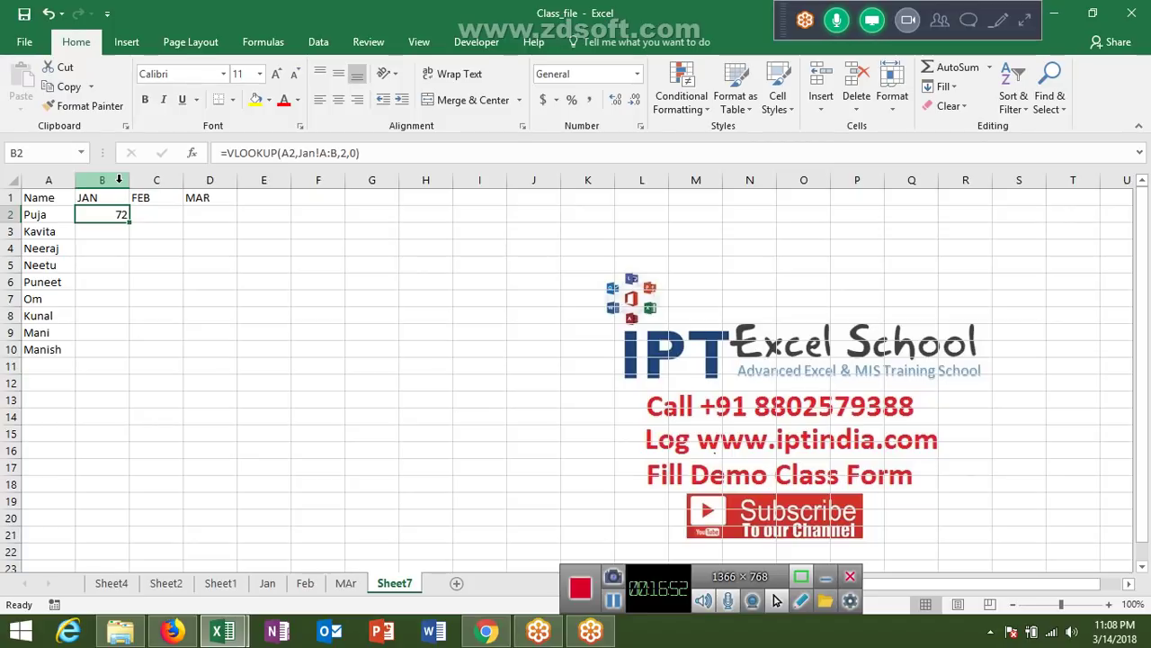
pyautogui.moveTo(369, 155); pyautogui.dragTo(161, 158)
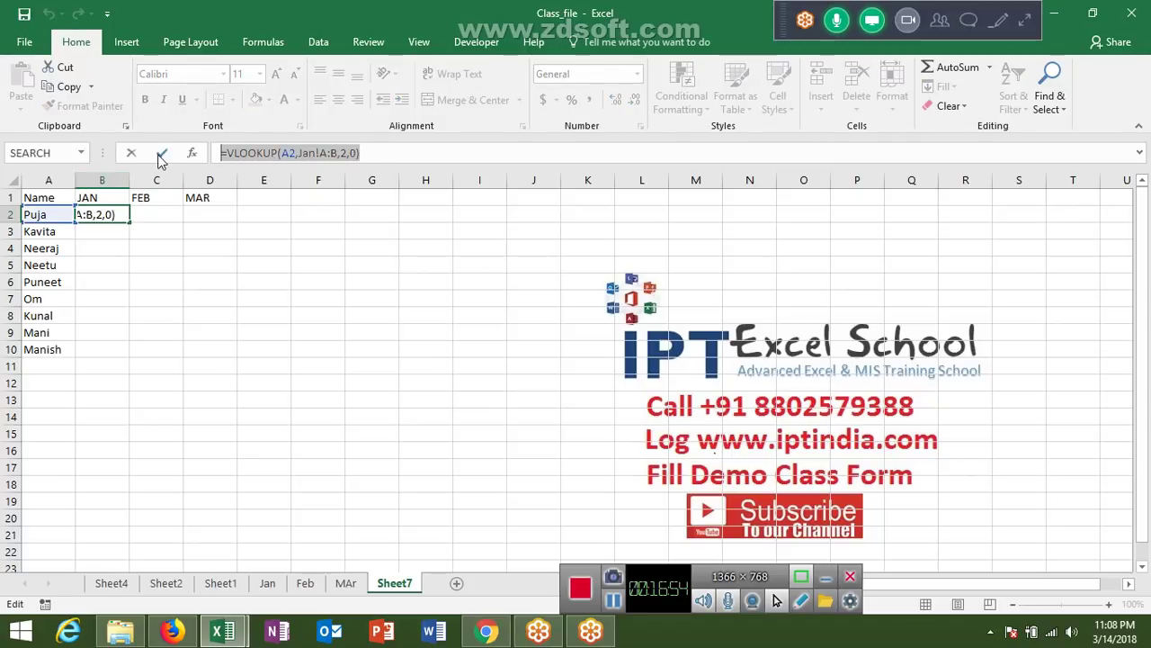
pyautogui.hotkey('ctrl', 'c')
pyautogui.press('Escape')
pyautogui.press('Right')
pyautogui.hotkey('ctrl', 'v')
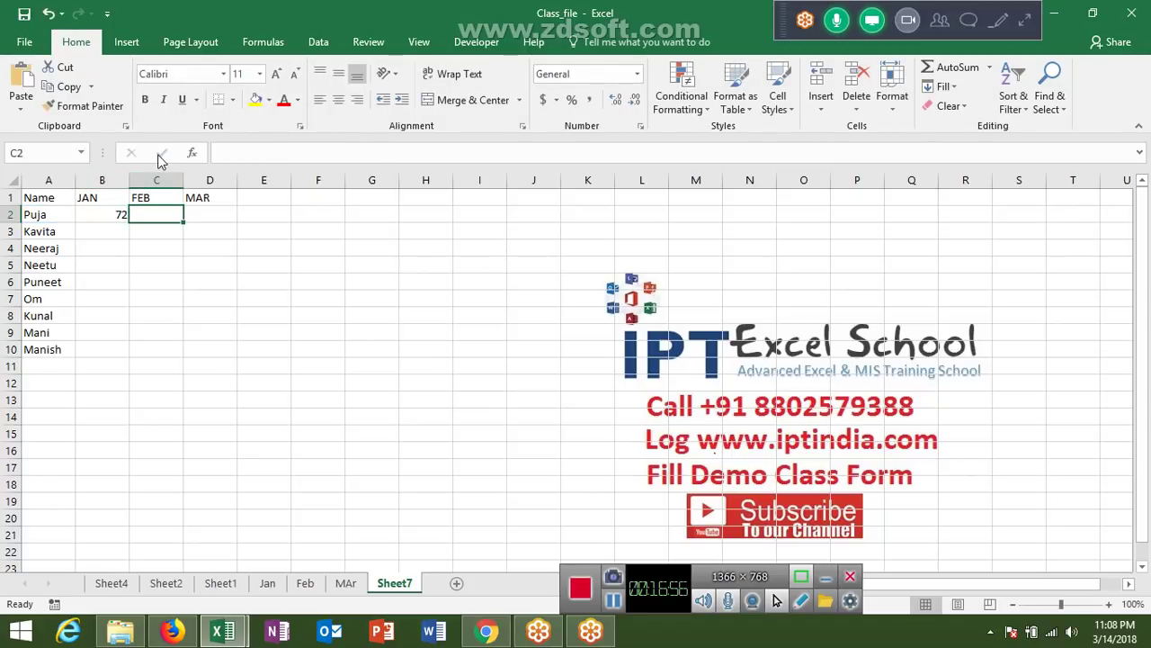
pyautogui.click(314, 154)
pyautogui.press('BackSpace')
pyautogui.press('BackSpace')
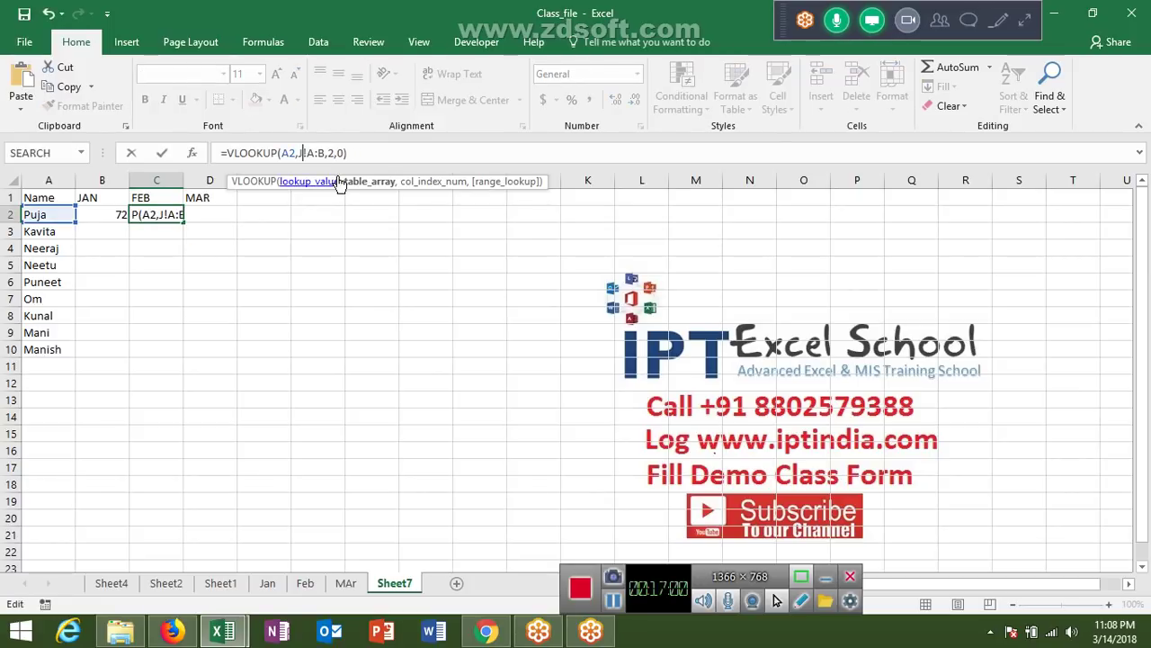
pyautogui.press('BackSpace')
pyautogui.write('Feb')
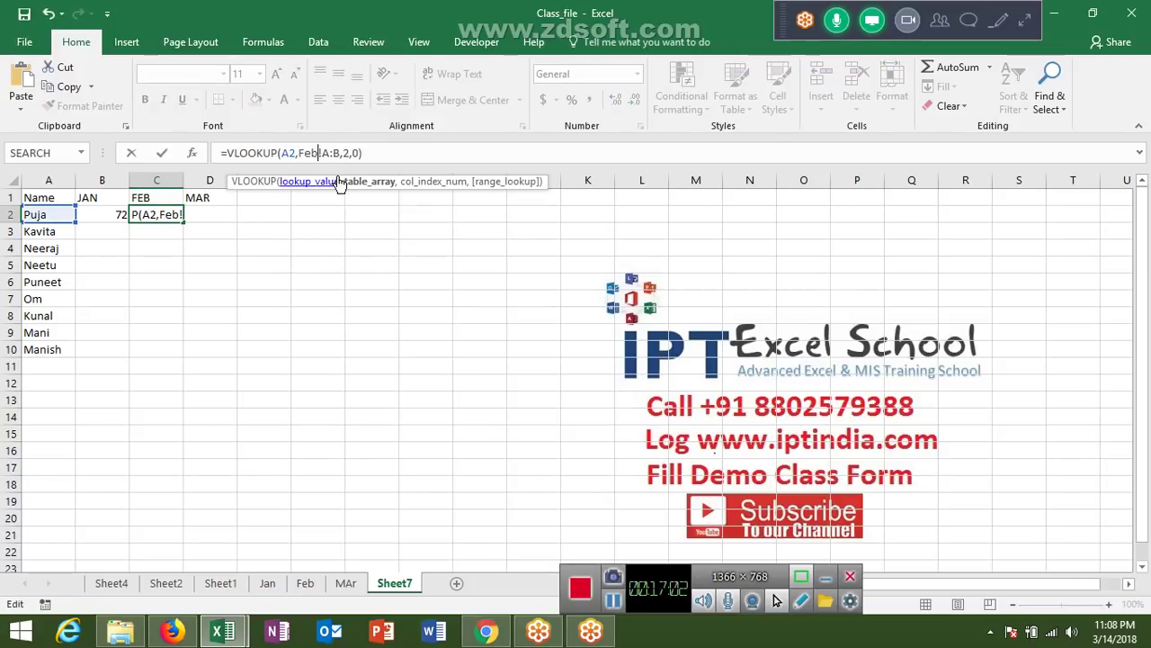
pyautogui.press('Return')
# Switch between B2 and C2 to compare the Jan and Feb lookup formulas
pyautogui.press('Up')
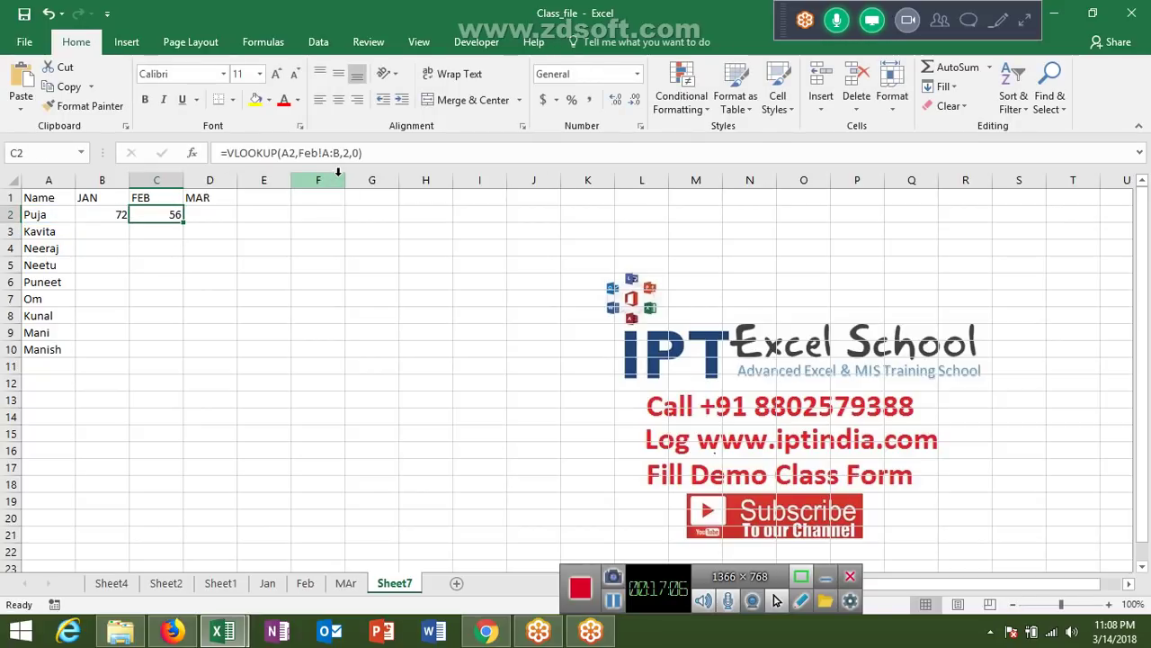
pyautogui.press('Left')
pyautogui.press('Right')
pyautogui.press('Left')
pyautogui.press('Right')
pyautogui.press('Right')
pyautogui.press('Left')
pyautogui.press('Left')
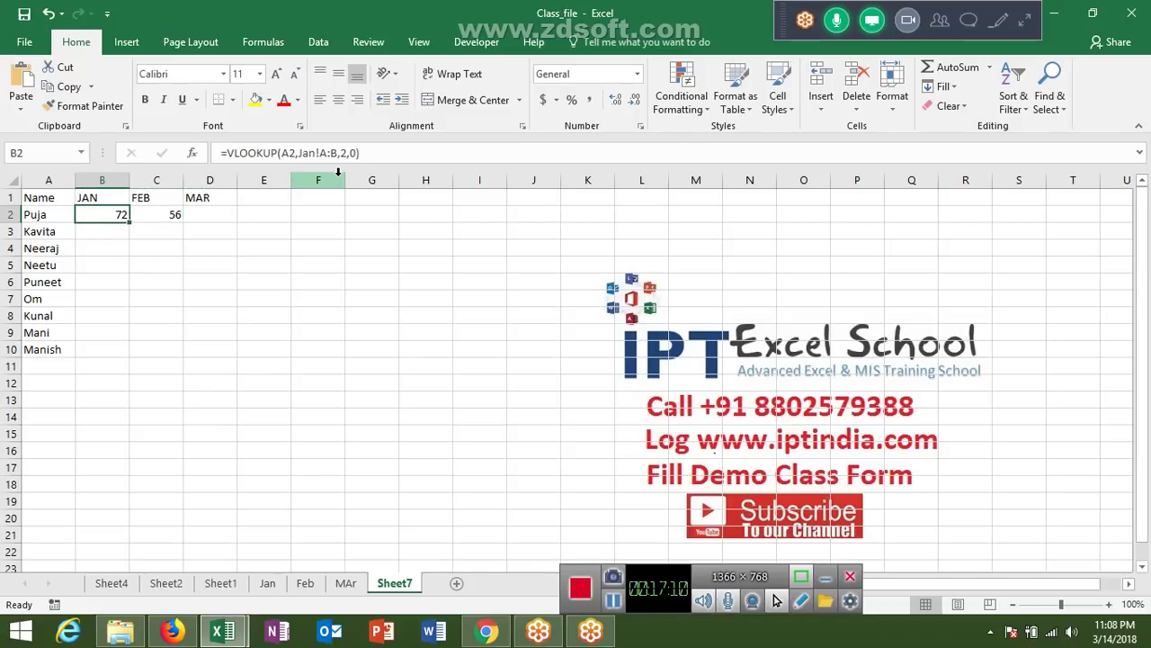
pyautogui.press('Right')
pyautogui.press('Left')
pyautogui.press('Right')
pyautogui.press('Left')
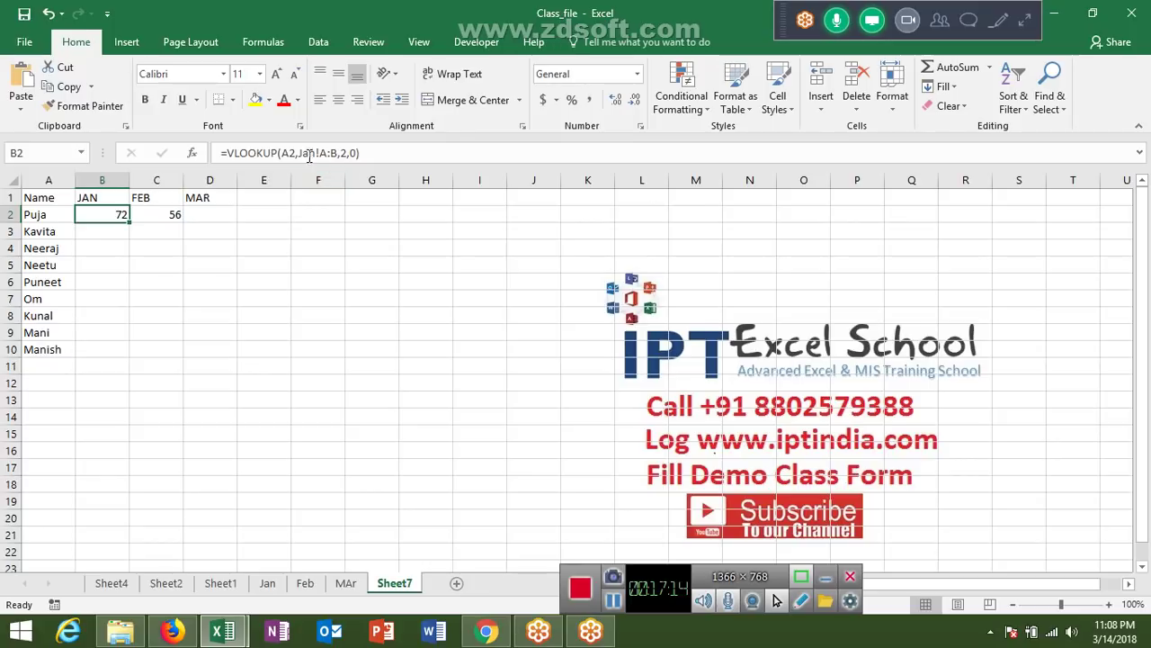
# Replace Jan in B2's formula with B1&"!A:B", producing =VLOOKUP(A2,B1&"!A:B",2,0) and #VALUE!
pyautogui.click(307, 153)
pyautogui.doubleClick(306, 153)
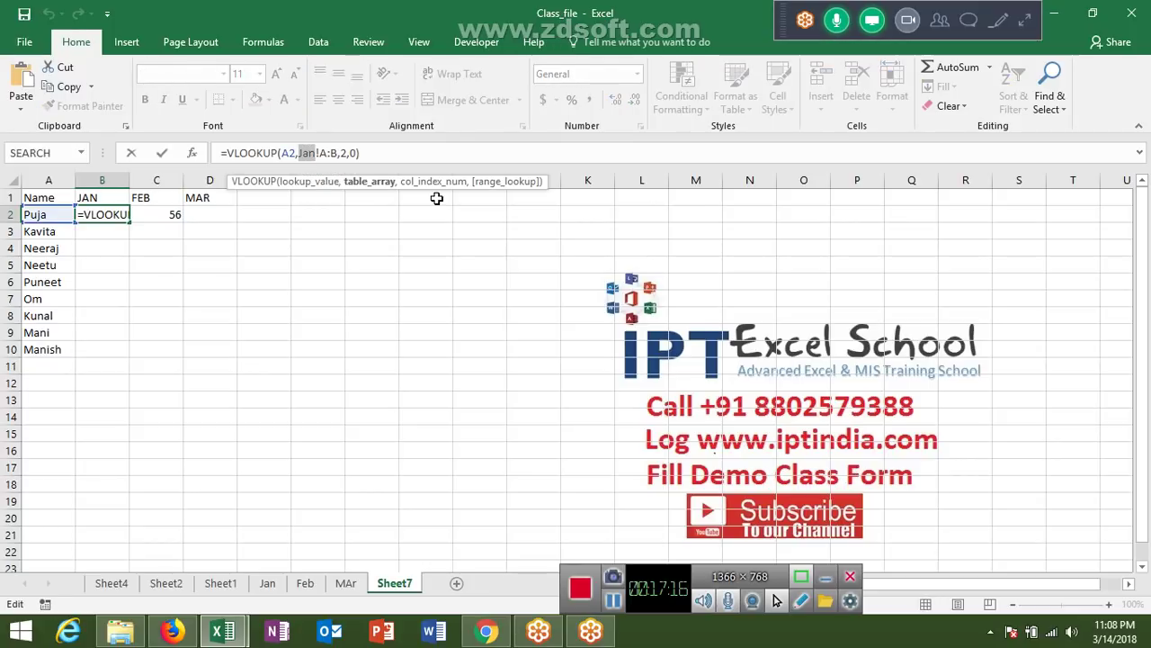
pyautogui.press('BackSpace')
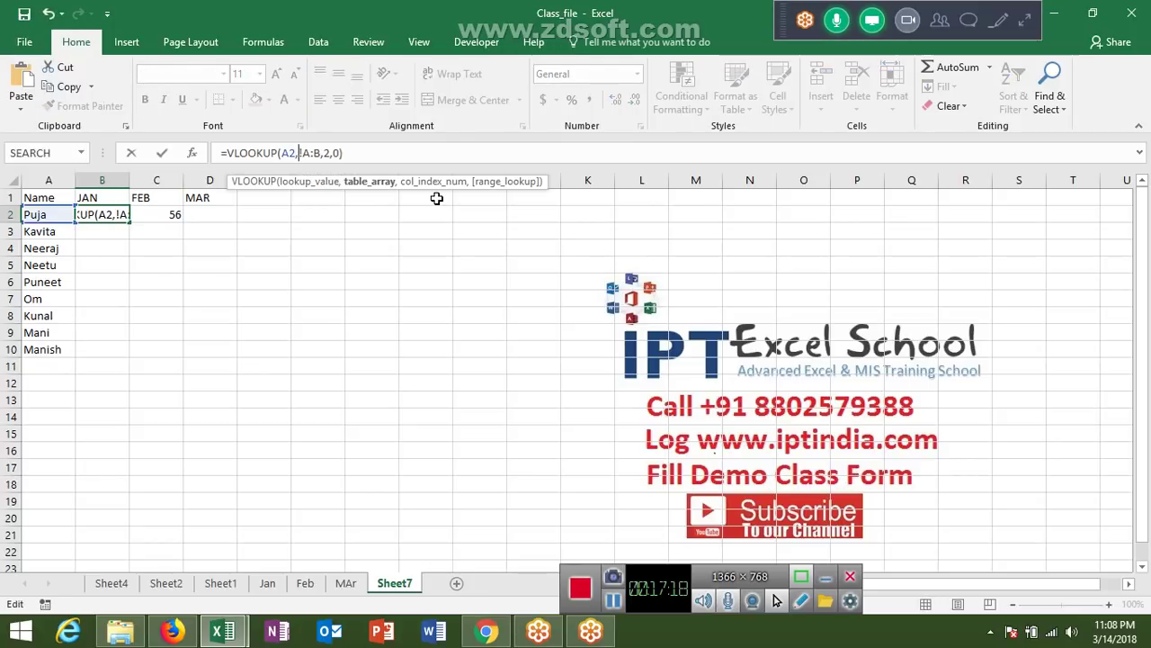
pyautogui.click(93, 199)
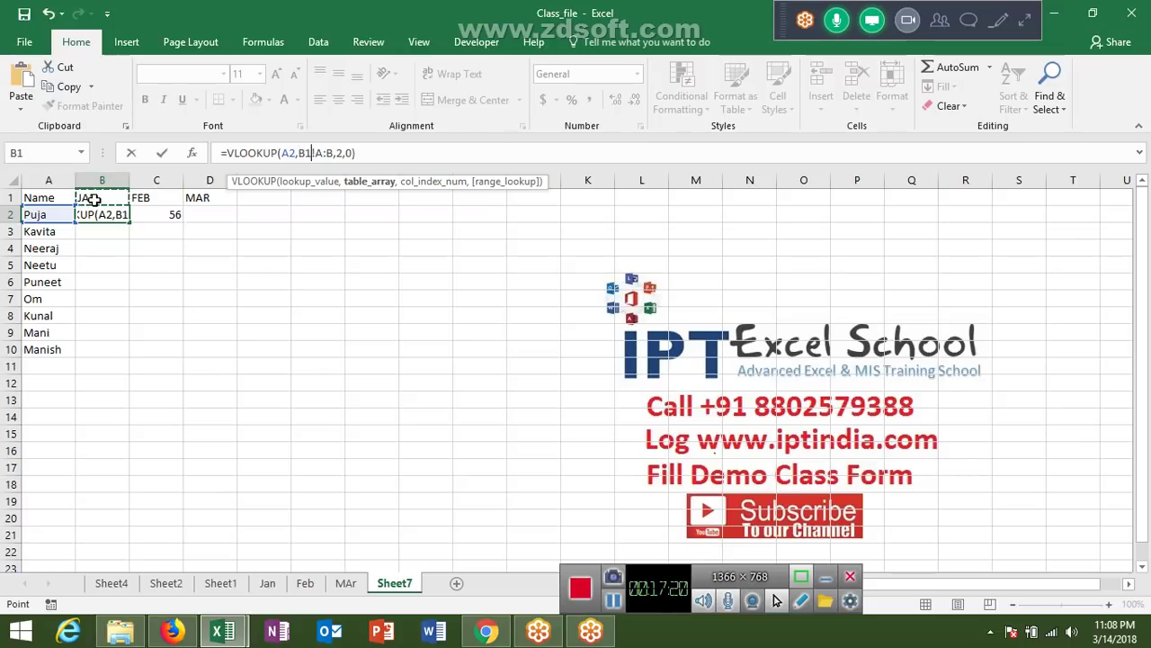
pyautogui.write('&')
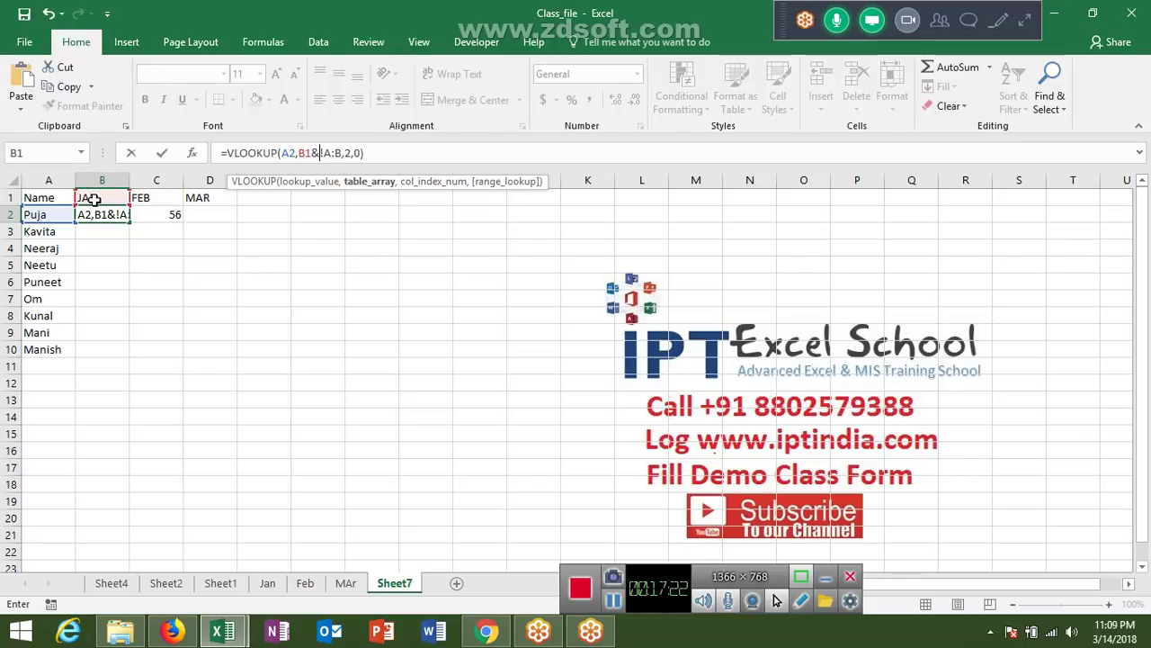
pyautogui.write('"')
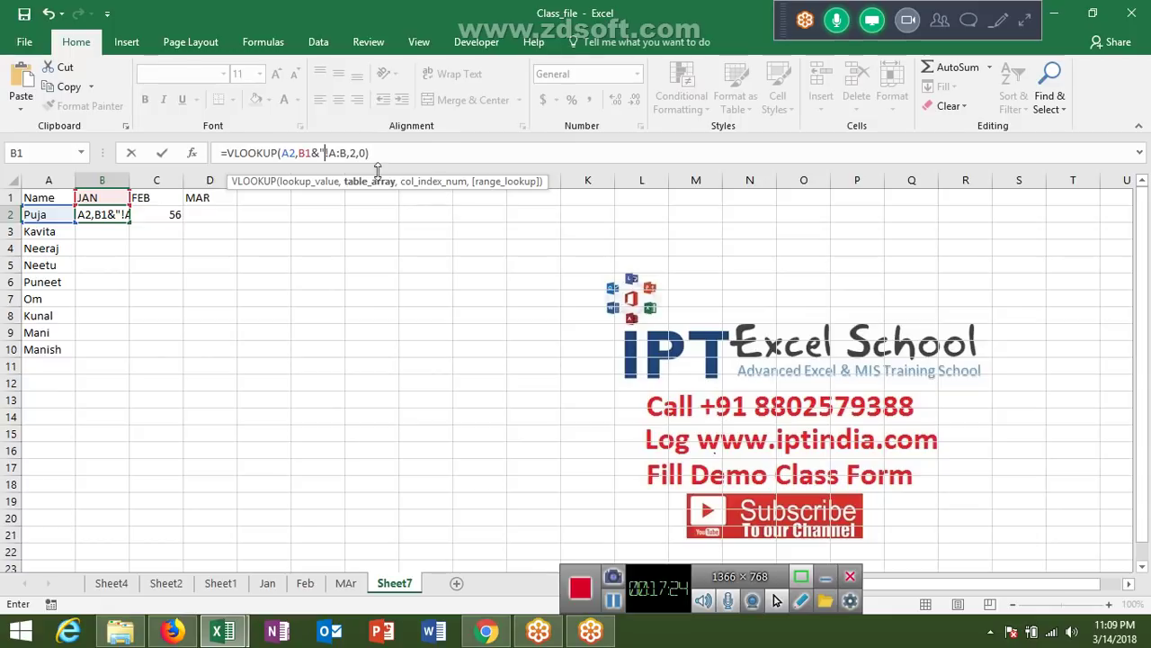
pyautogui.click(350, 154)
pyautogui.write('"')
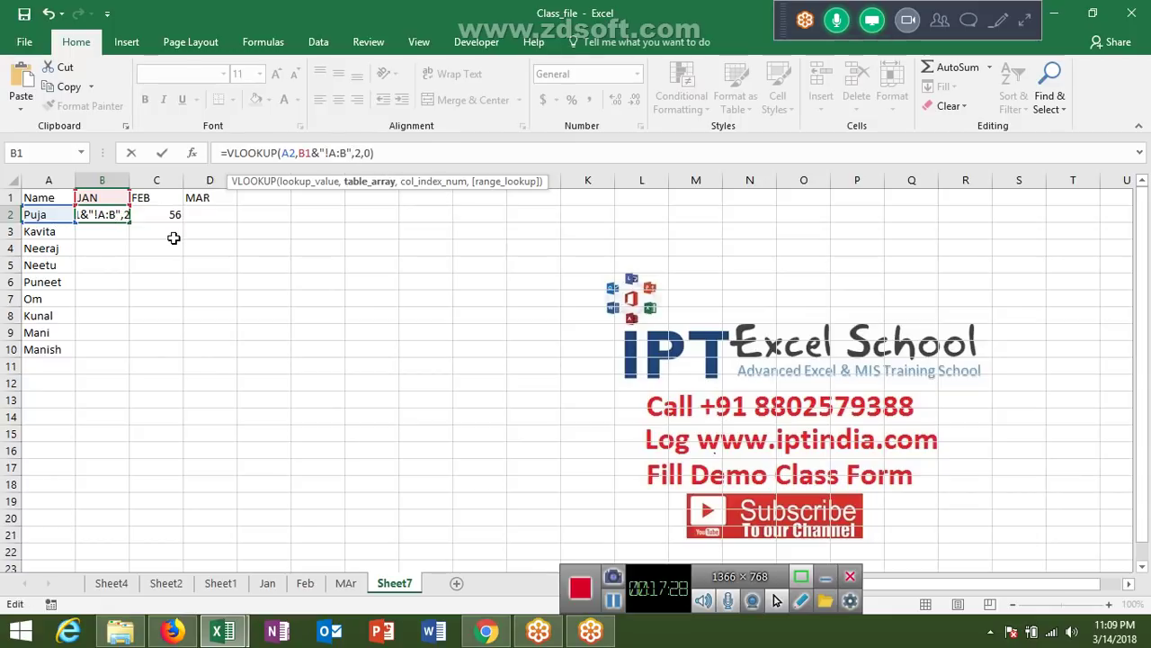
pyautogui.click(173, 238)
pyautogui.press('Return')
pyautogui.press('Up')
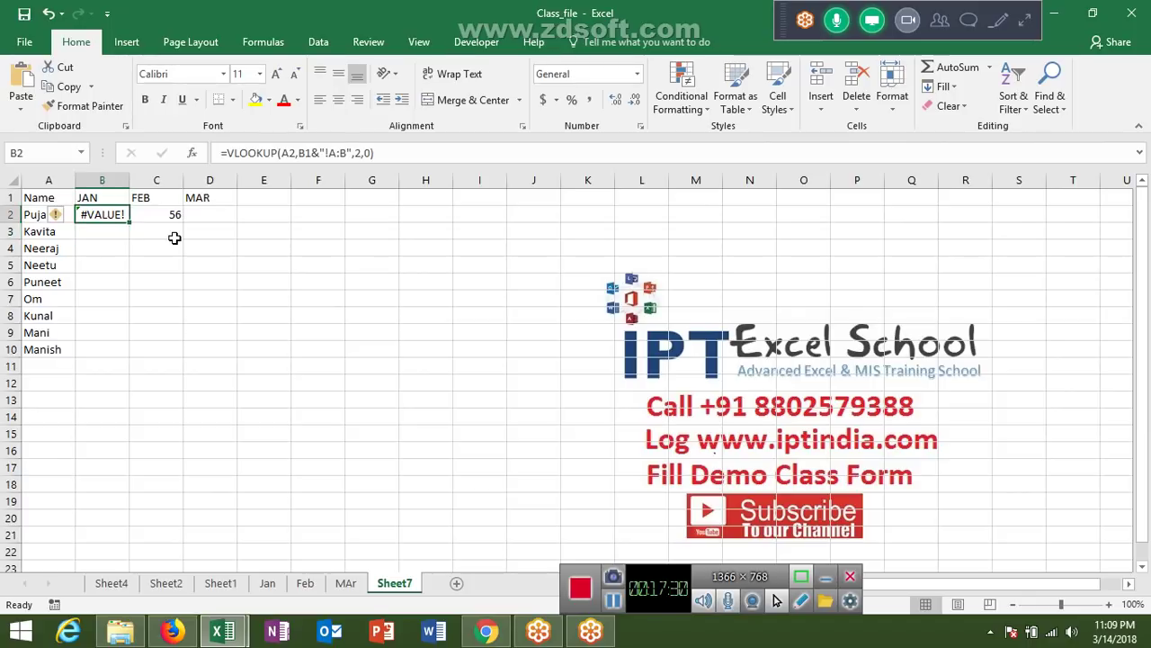
pyautogui.moveTo(299, 154); pyautogui.dragTo(356, 157)
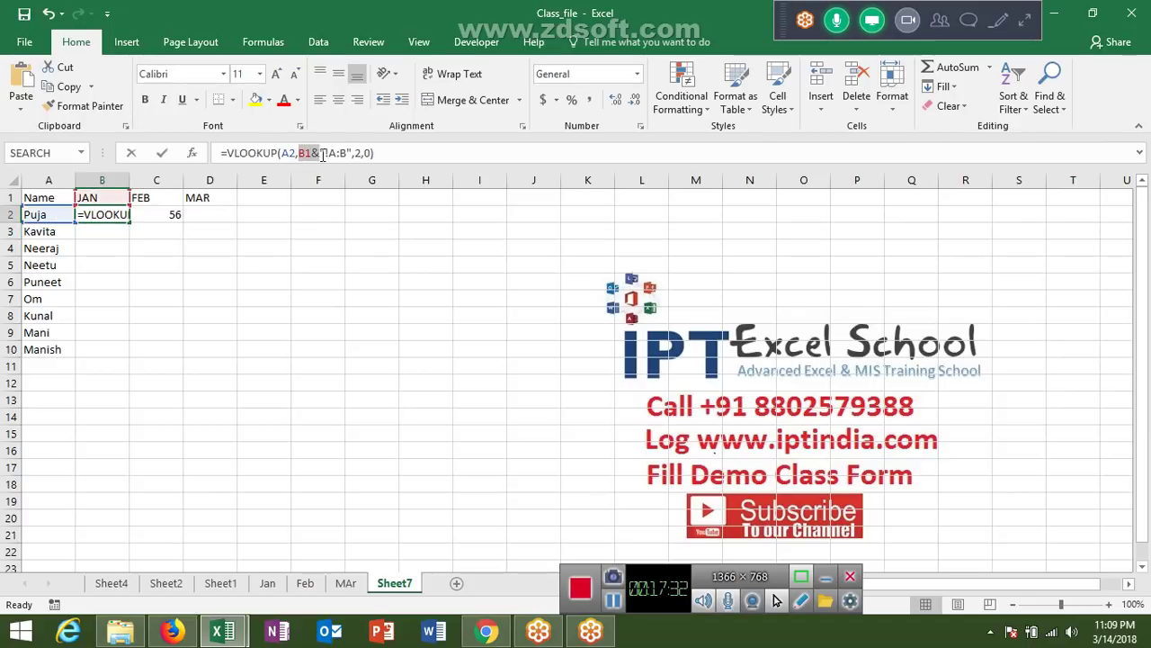
pyautogui.press('Escape')
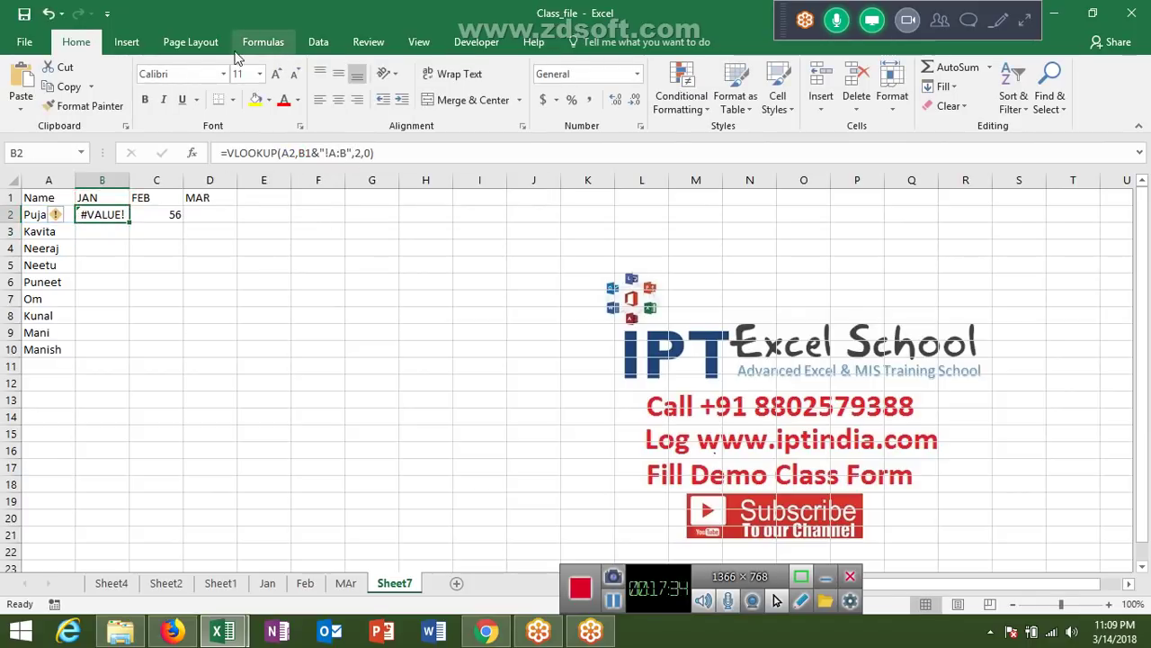
# Evaluate B2's formula step by step until the table argument becomes "JAN"&"!A:B"
pyautogui.click(257, 45)
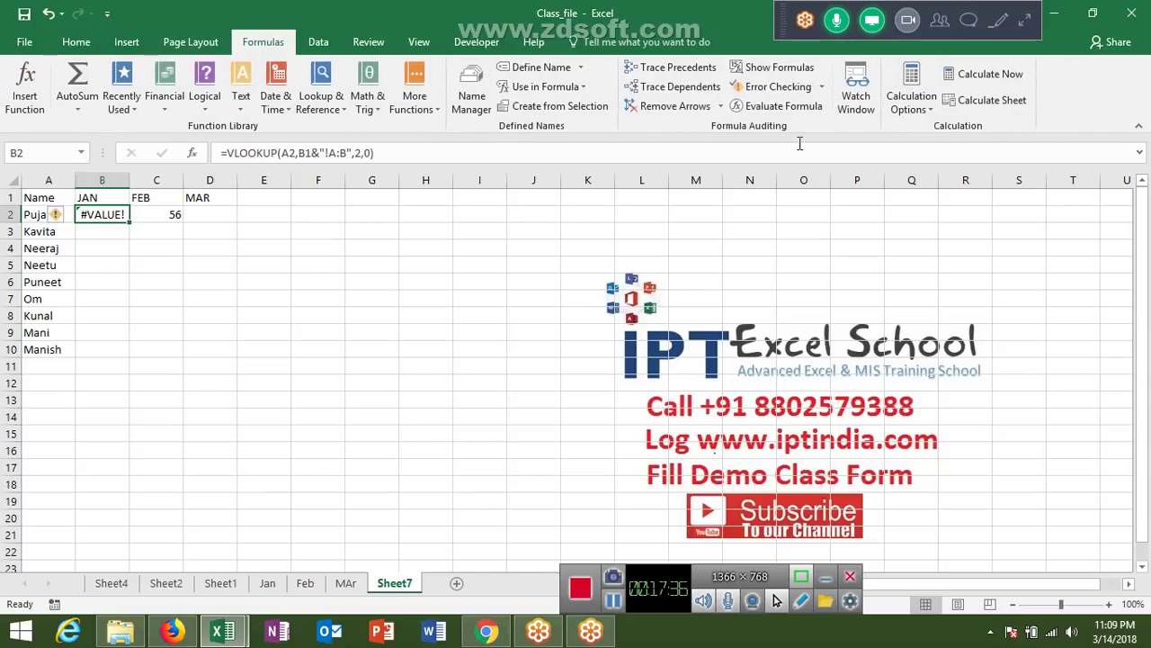
pyautogui.click(796, 106)
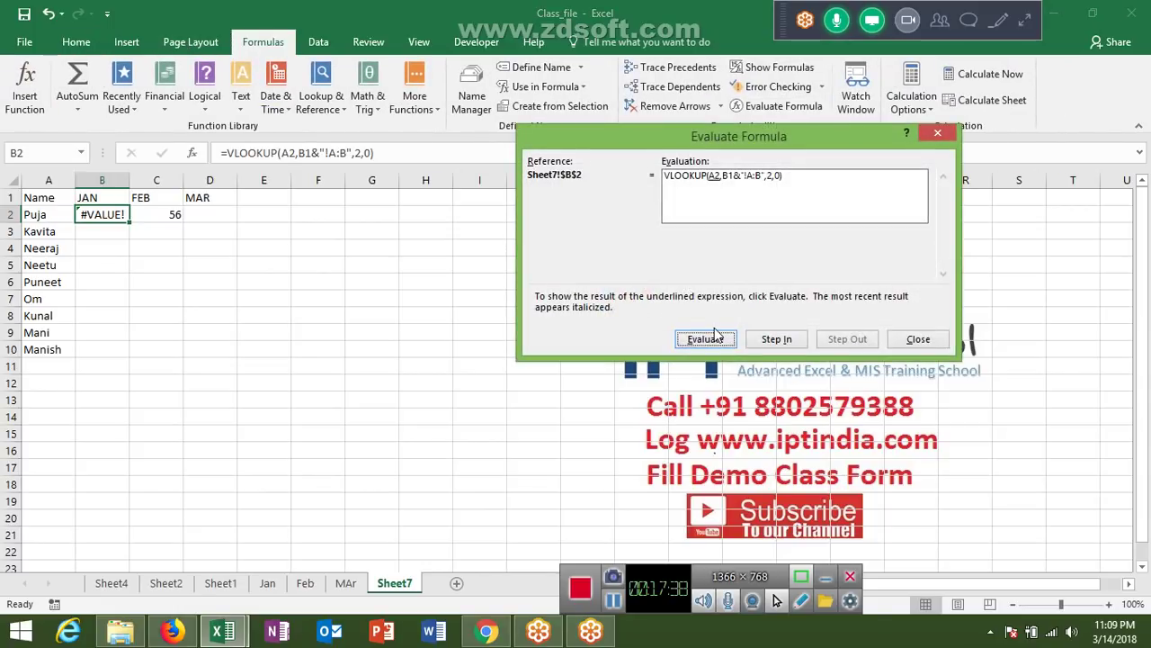
pyautogui.click(707, 340)
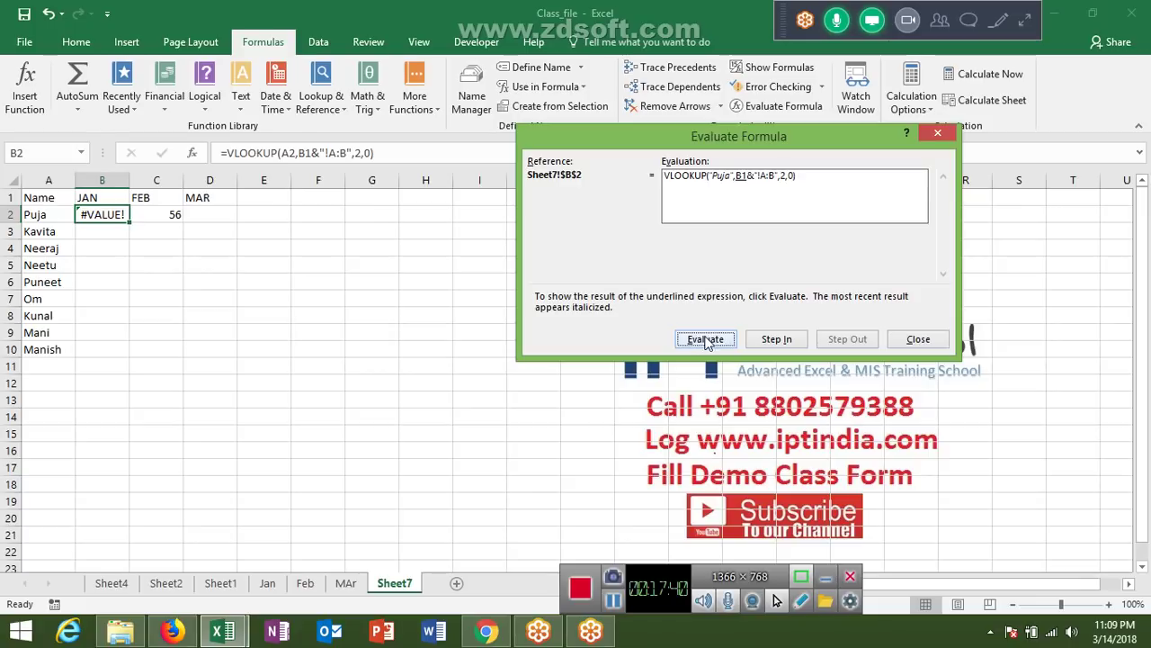
pyautogui.click(707, 340)
pyautogui.click(707, 340)
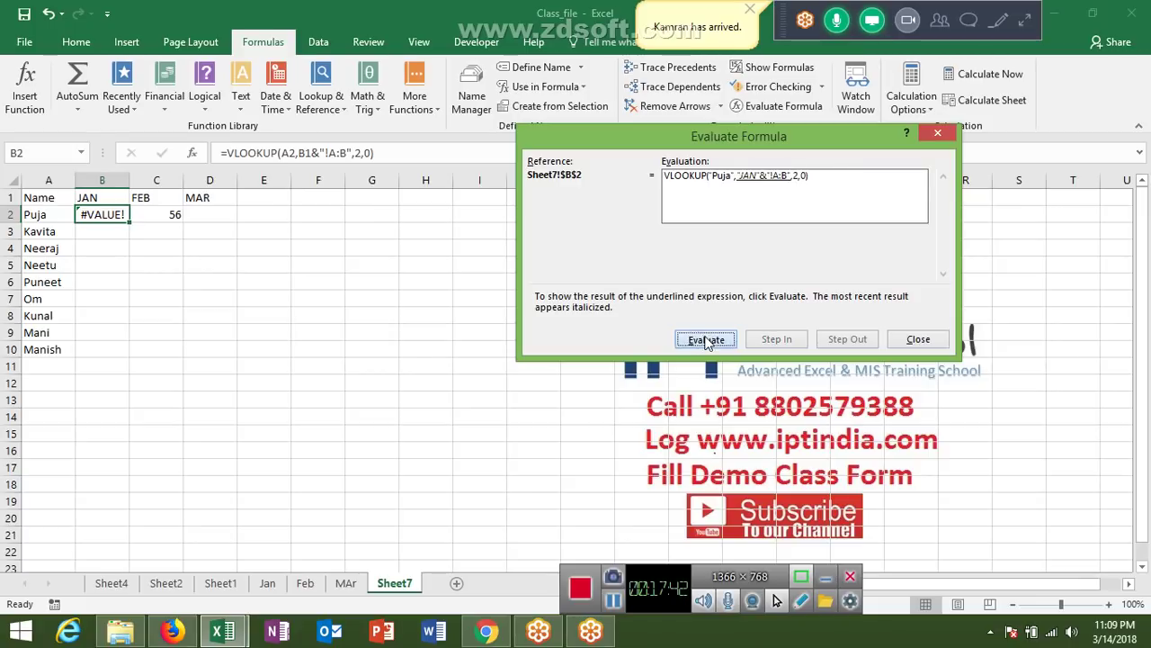
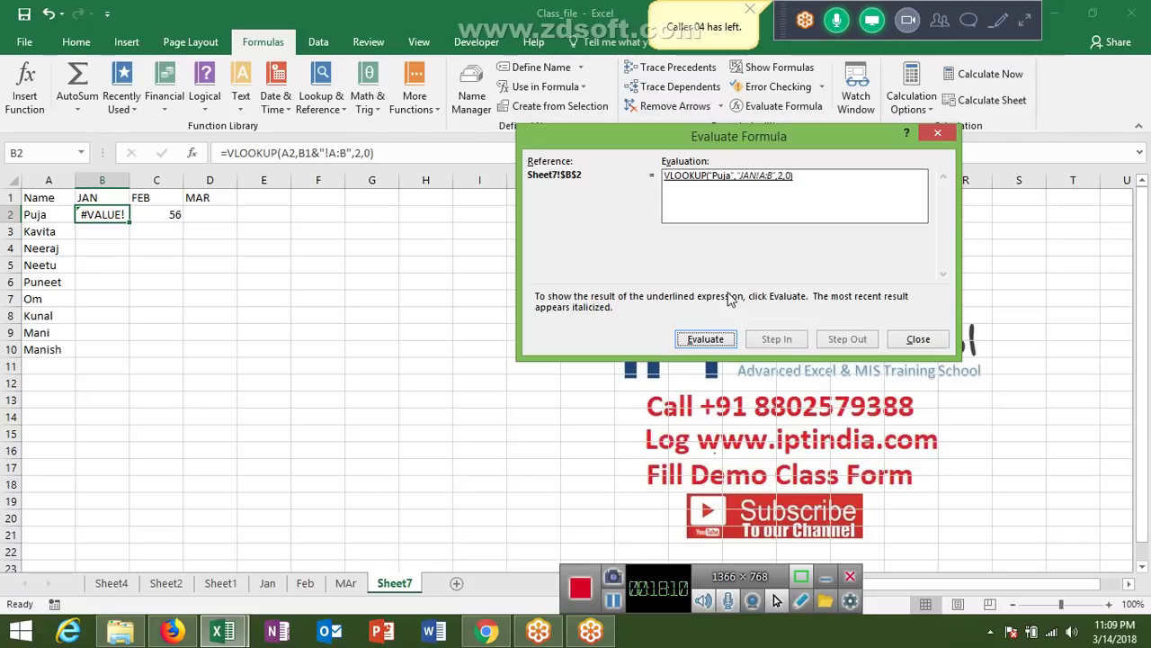
# Dismiss the Evaluate Formula dialog to return to Sheet7, where B2 still shows #VALUE!
pyautogui.press('Escape')
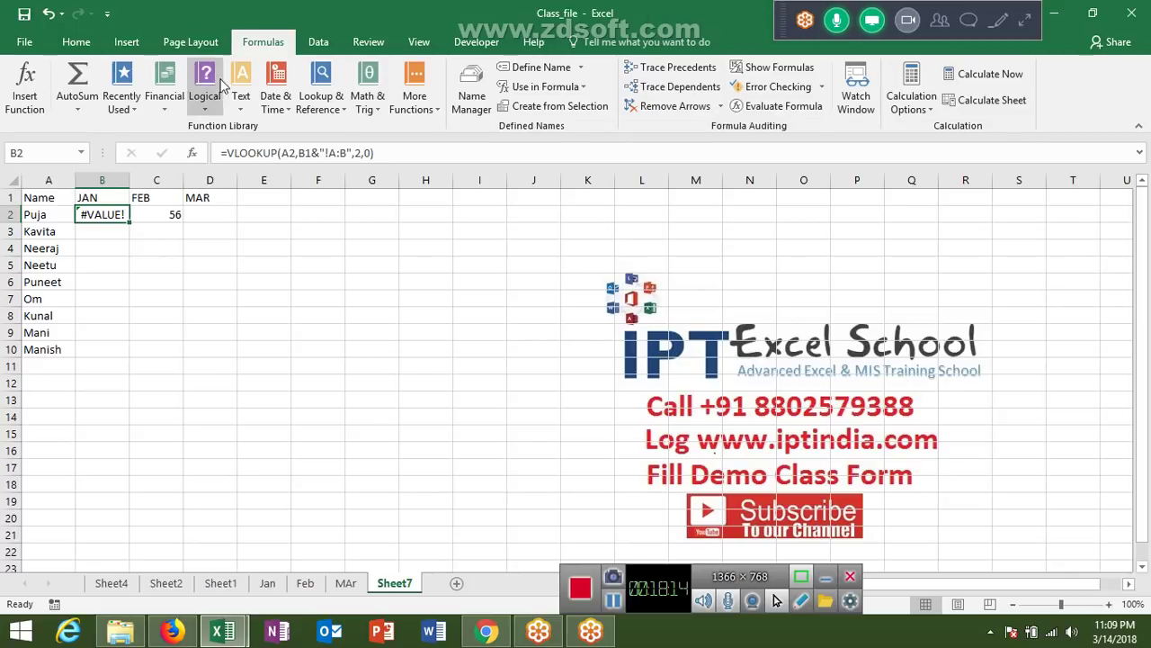
# Wrap B1&"!A:B" in B2's VLOOKUP inside INDIRECT()
pyautogui.click(302, 153)
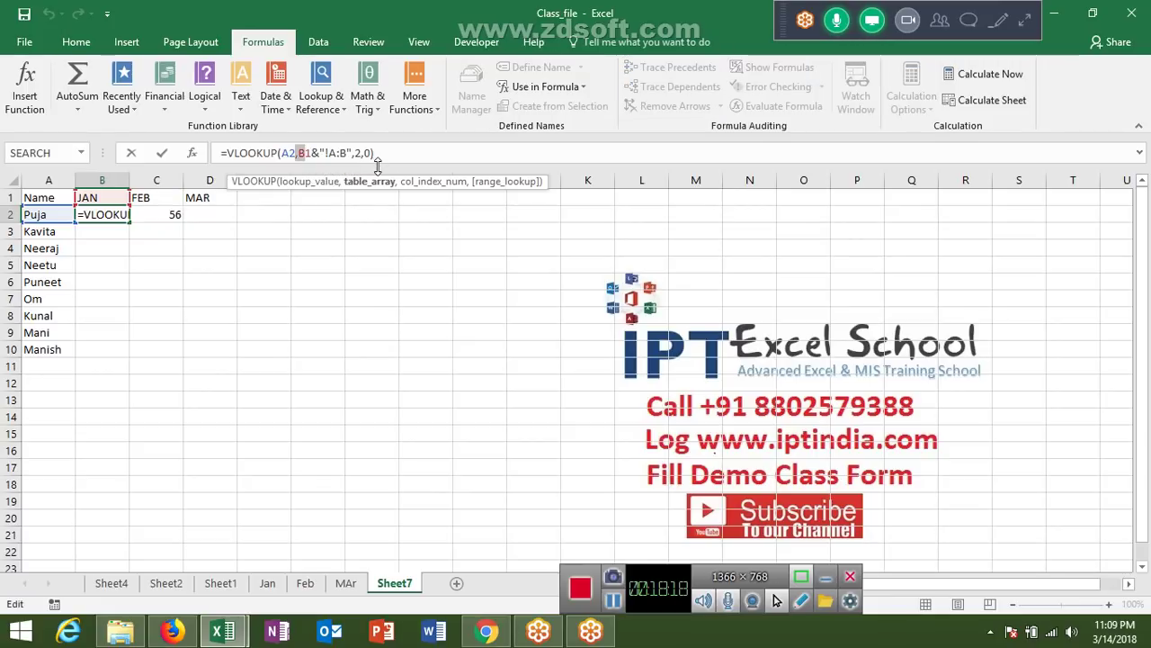
pyautogui.press('Right')
pyautogui.write('IN')
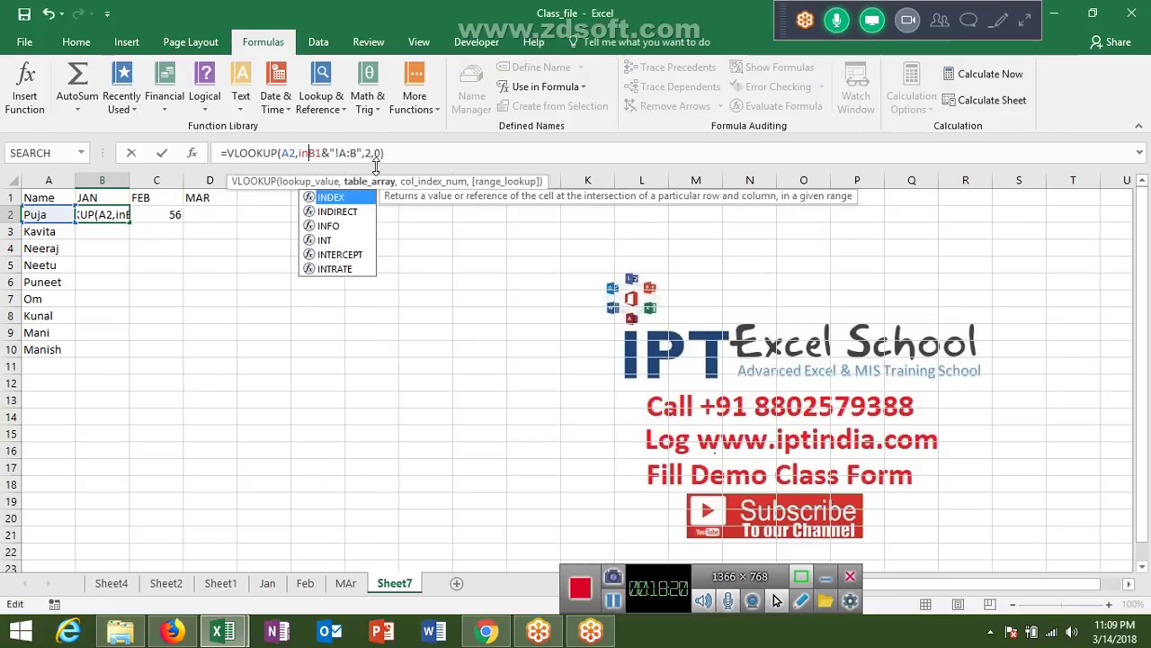
pyautogui.write('D')
pyautogui.press('Tab')
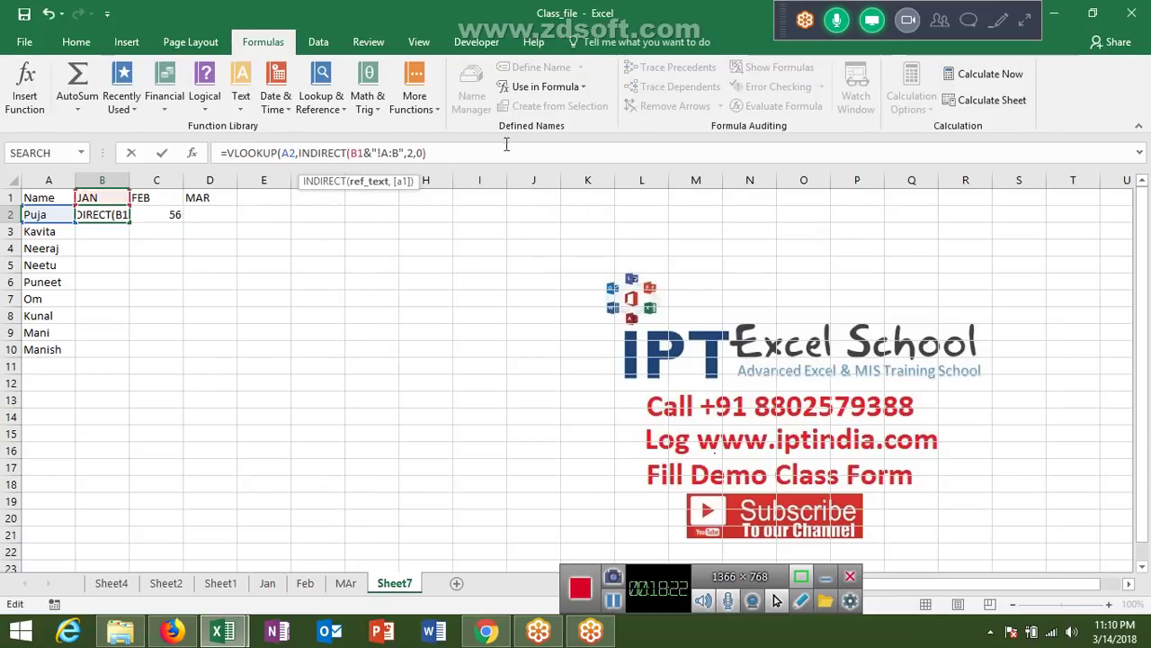
pyautogui.click(404, 153)
pyautogui.write(')')
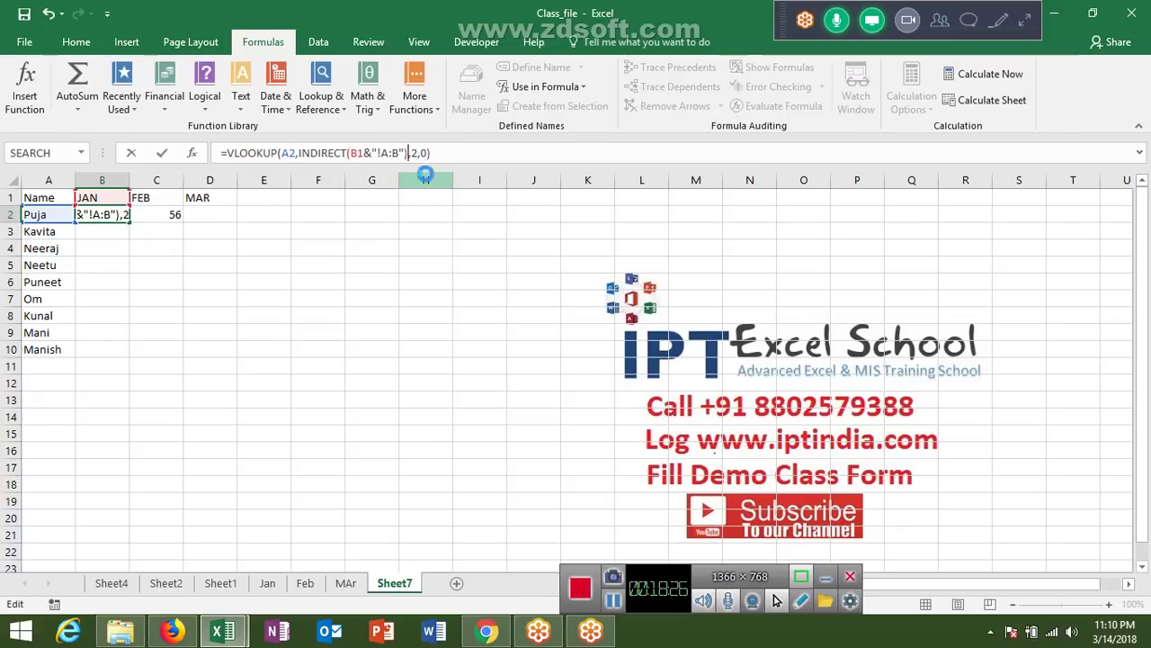
pyautogui.press('Return')
pyautogui.press('Up')
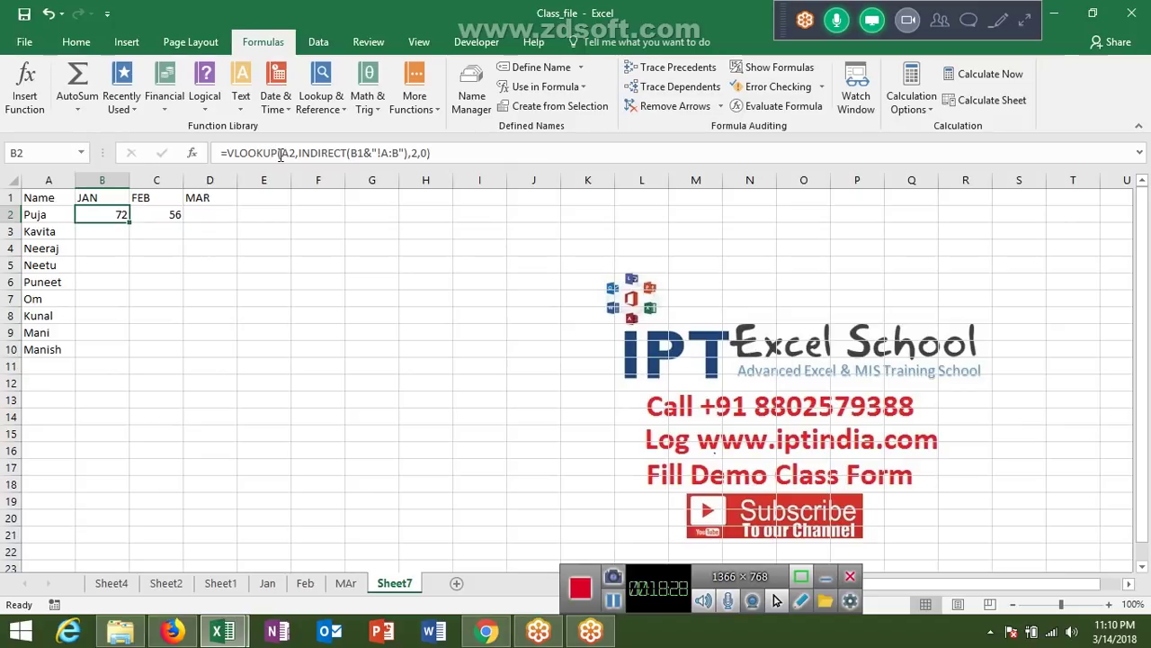
# Anchor the references as $A2 and B$1 in B2's formula
pyautogui.click(281, 153)
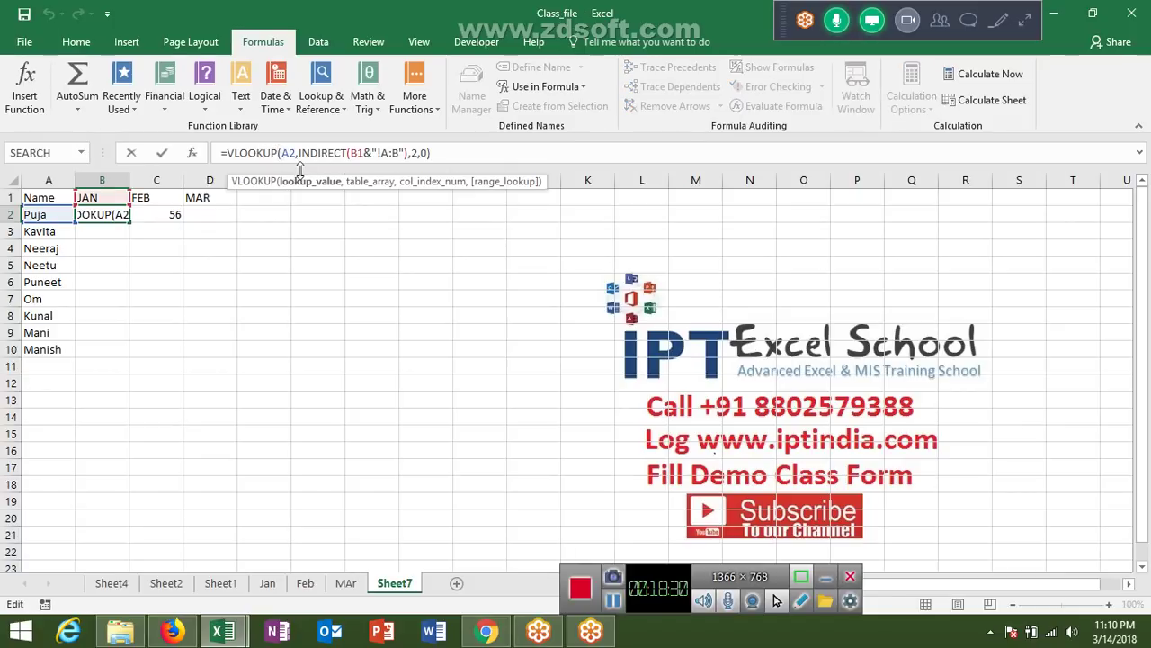
pyautogui.write('$')
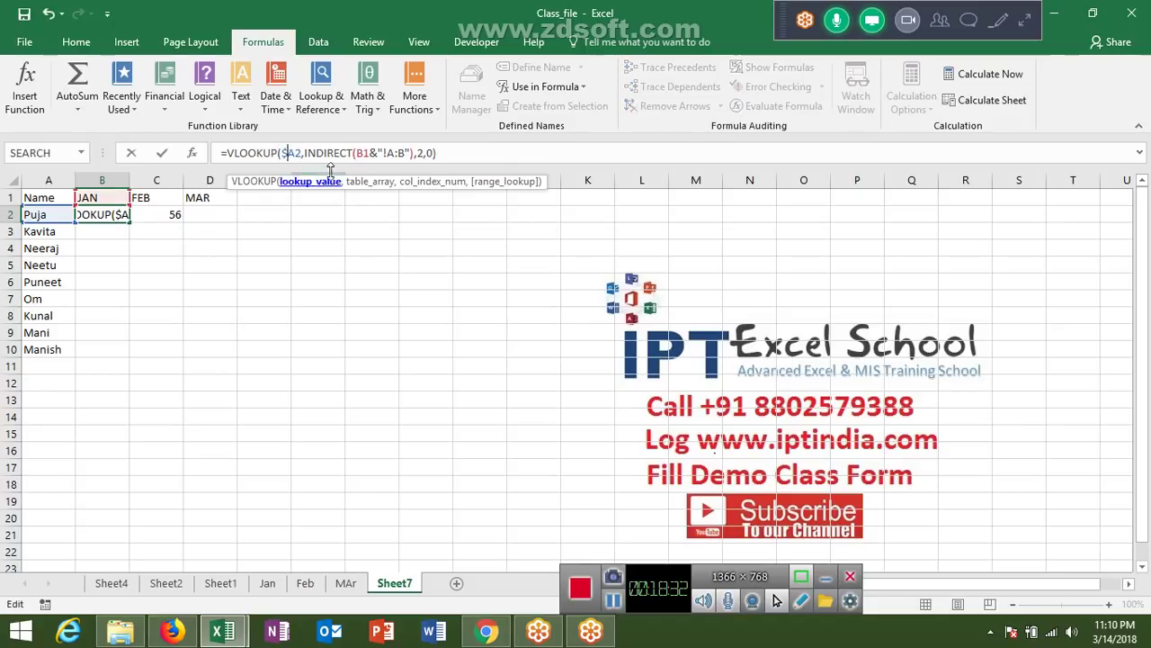
pyautogui.click(364, 153)
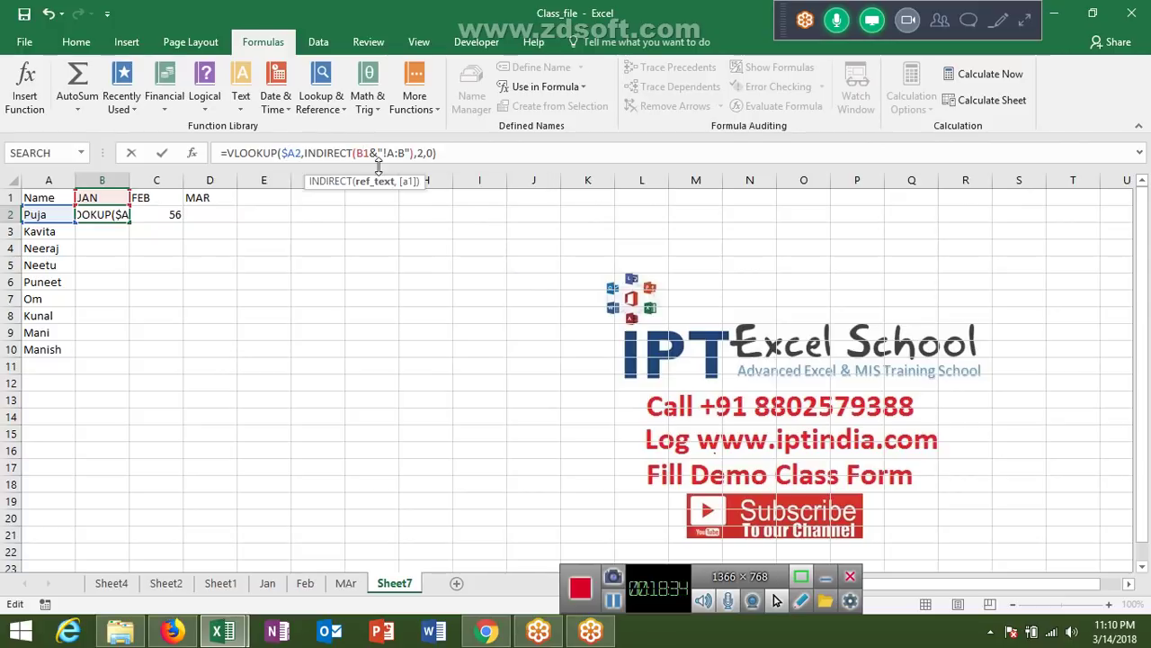
pyautogui.write('$')
pyautogui.press('Return')
pyautogui.press('Up')
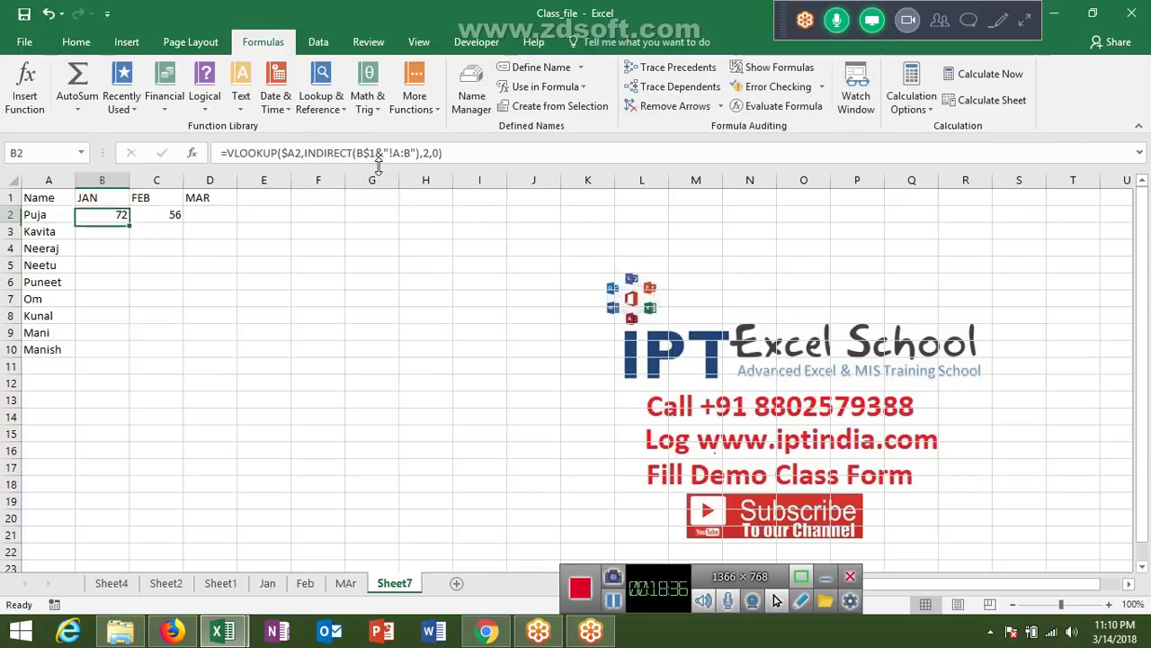
# Fill B2's lookup formula across to D and down through row 10
pyautogui.hotkey('shift', 'Right')
pyautogui.hotkey('shift', 'Right')
pyautogui.hotkey('ctrl', 'r')
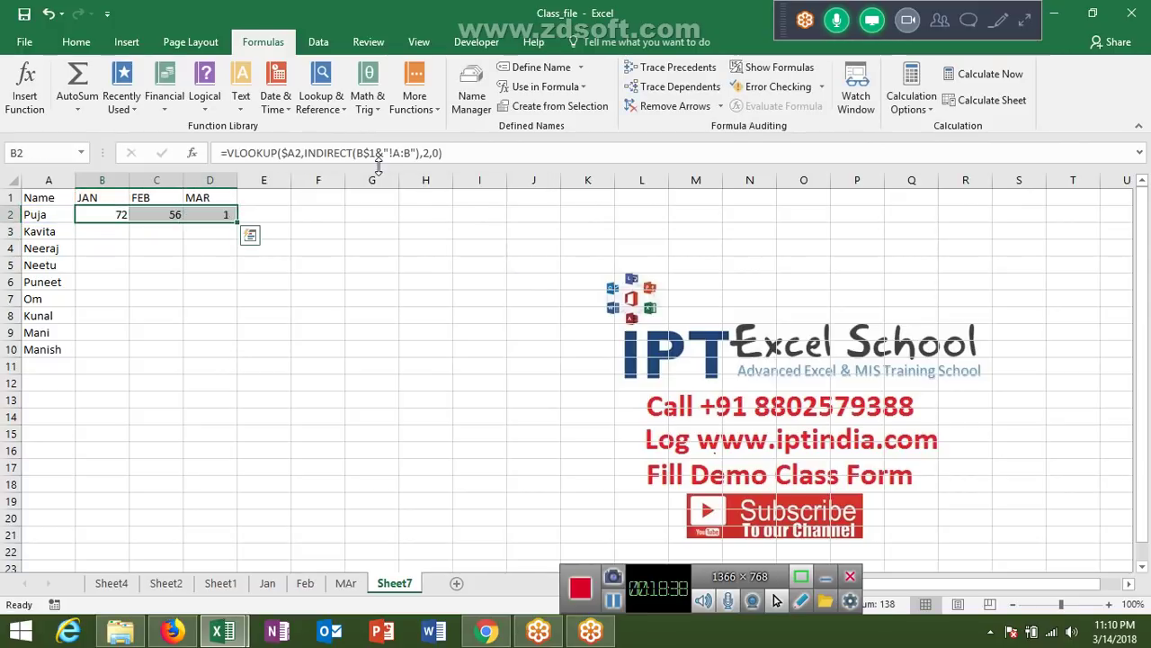
pyautogui.hotkey('shift', 'Down')
pyautogui.hotkey('shift', 'Down')
pyautogui.hotkey('shift', 'Down')
pyautogui.hotkey('shift', 'Down')
pyautogui.hotkey('shift', 'Down')
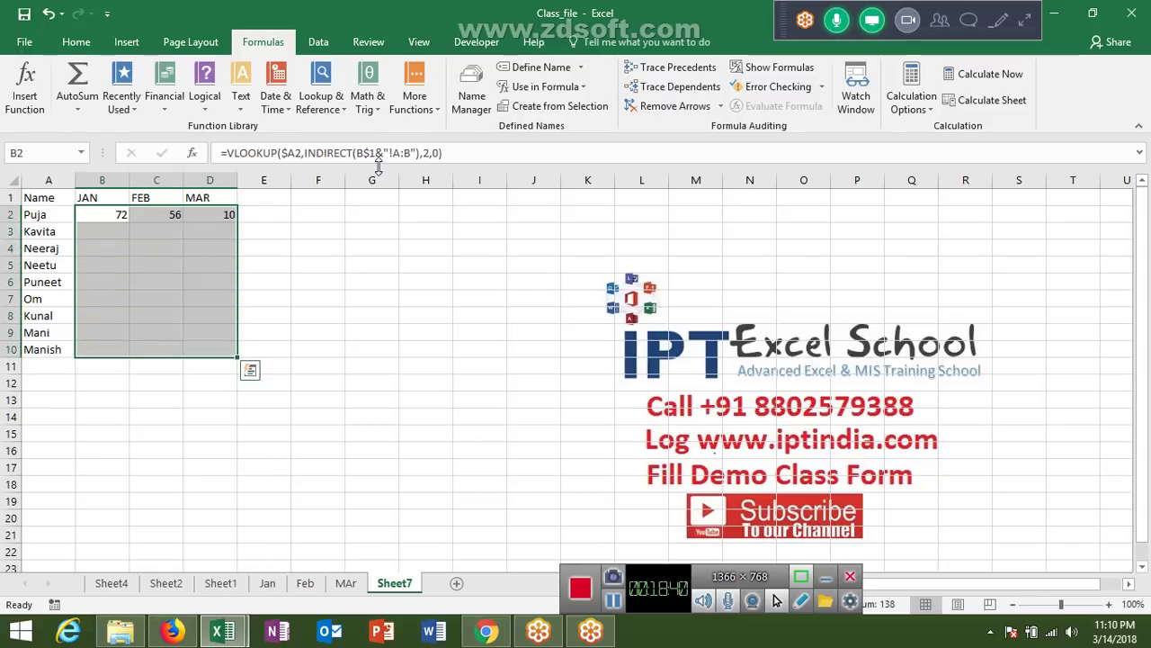
pyautogui.hotkey('ctrl', 'd')
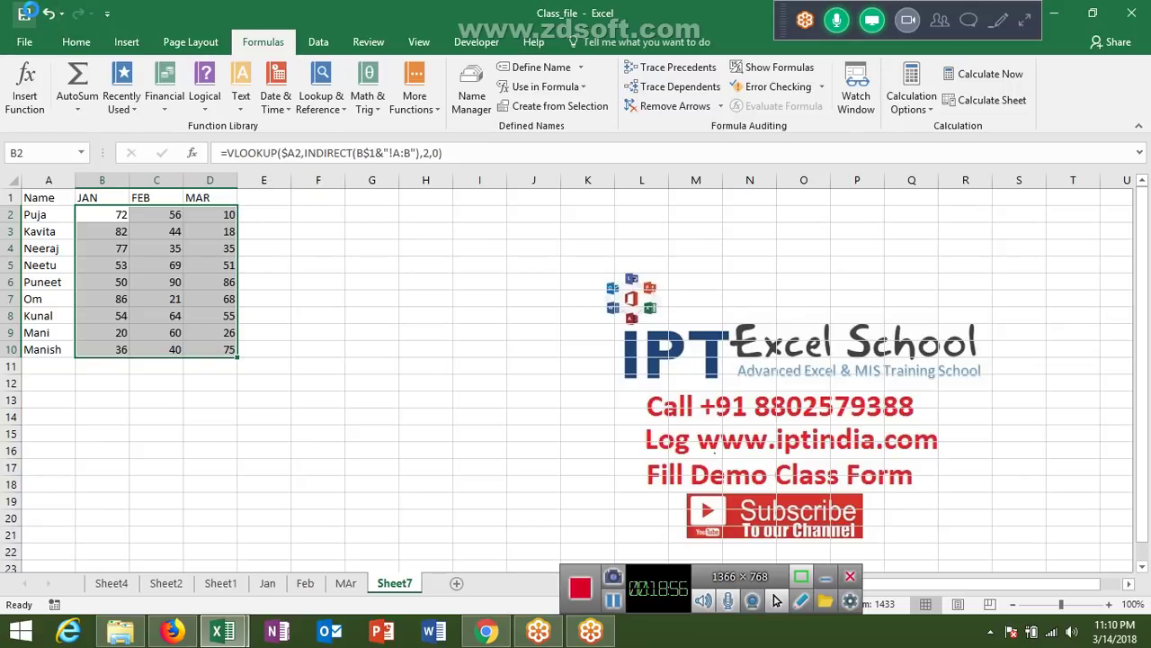
# Save the workbook and review the Jan, Feb and MAr sheets' sales values
pyautogui.click(27, 15)
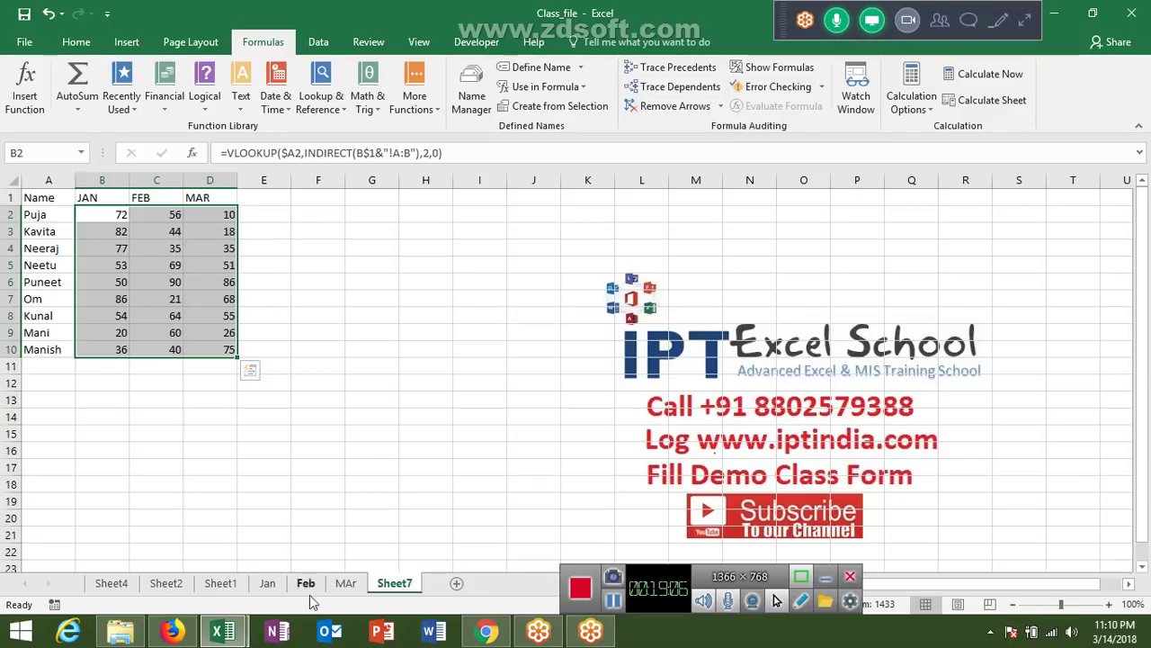
pyautogui.click(269, 589)
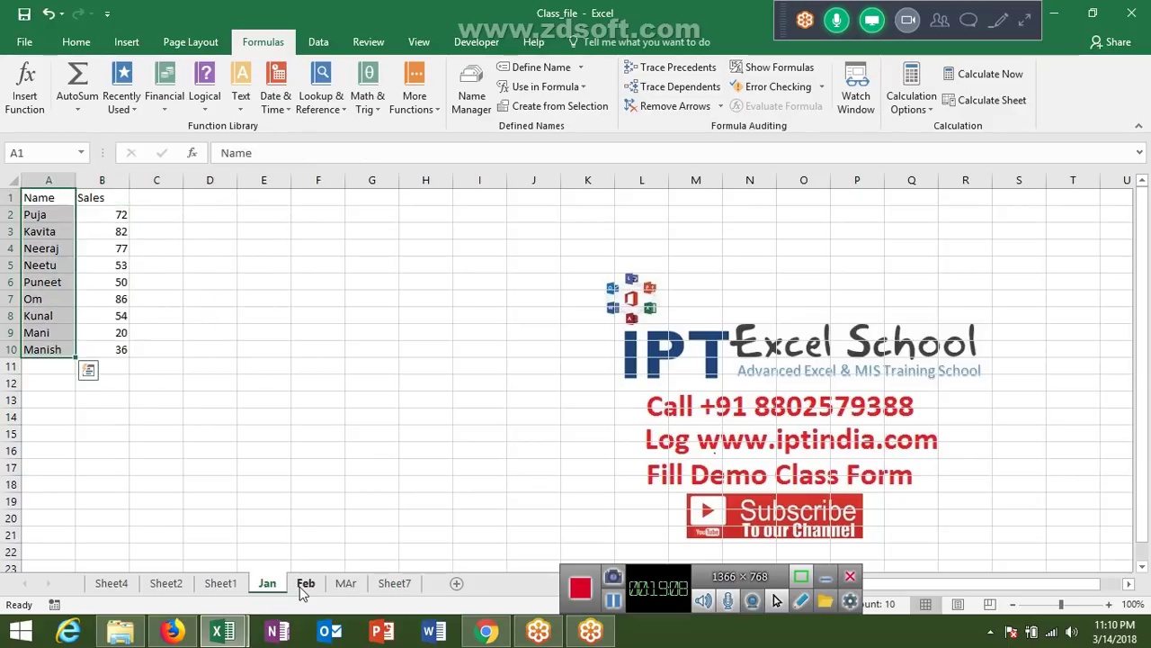
pyautogui.click(302, 586)
pyautogui.click(342, 589)
pyautogui.click(268, 586)
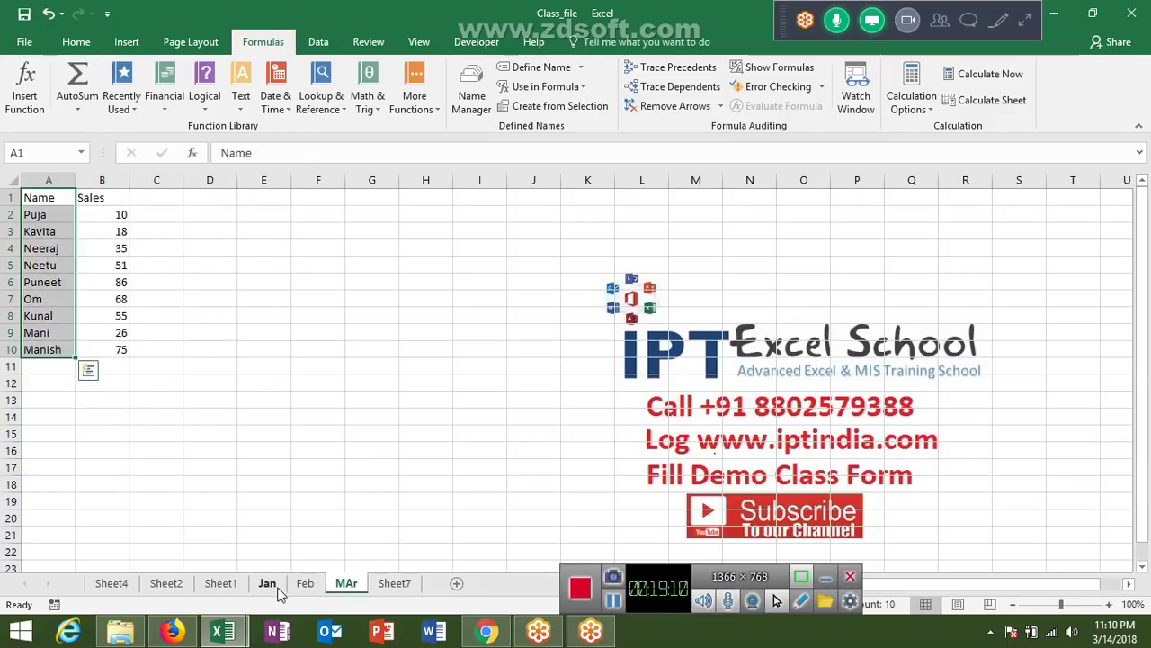
pyautogui.click(269, 517)
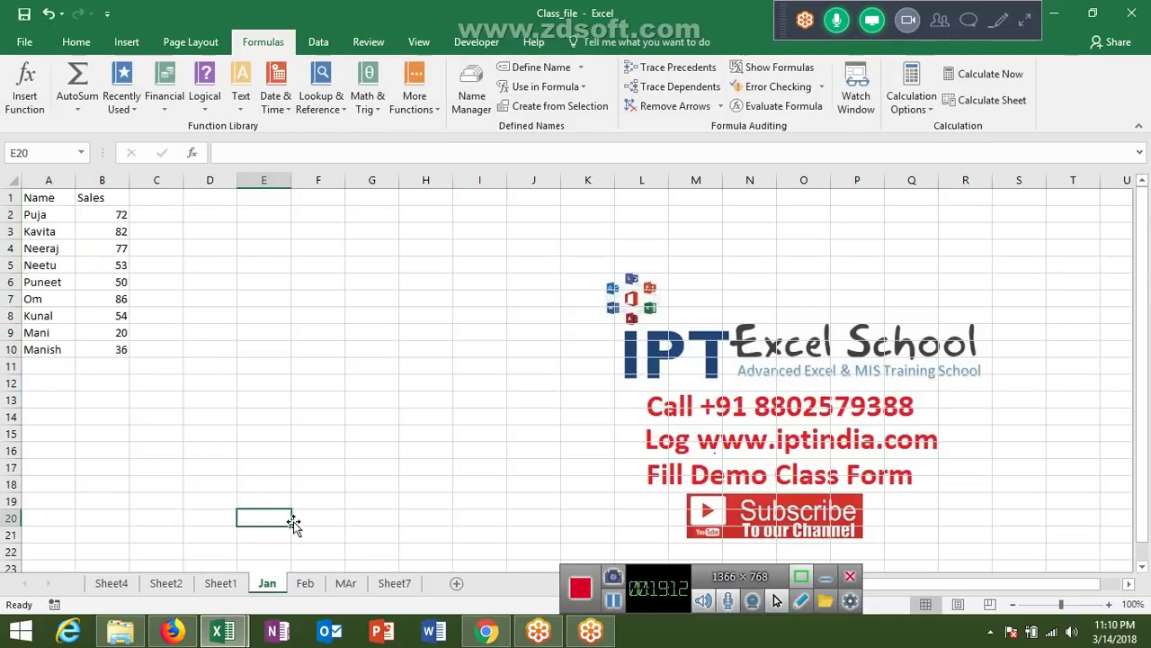
# Return to Sheet7 and select the JAN column, then its header cell B1
pyautogui.click(393, 584)
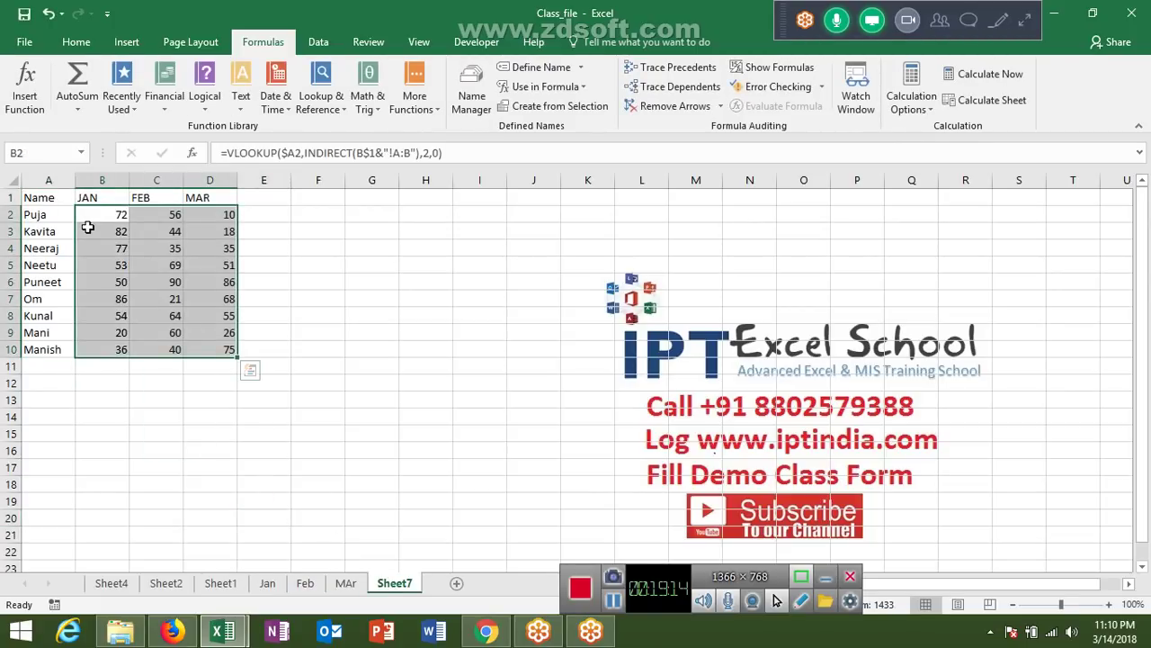
pyautogui.click(102, 179)
pyautogui.click(102, 200)
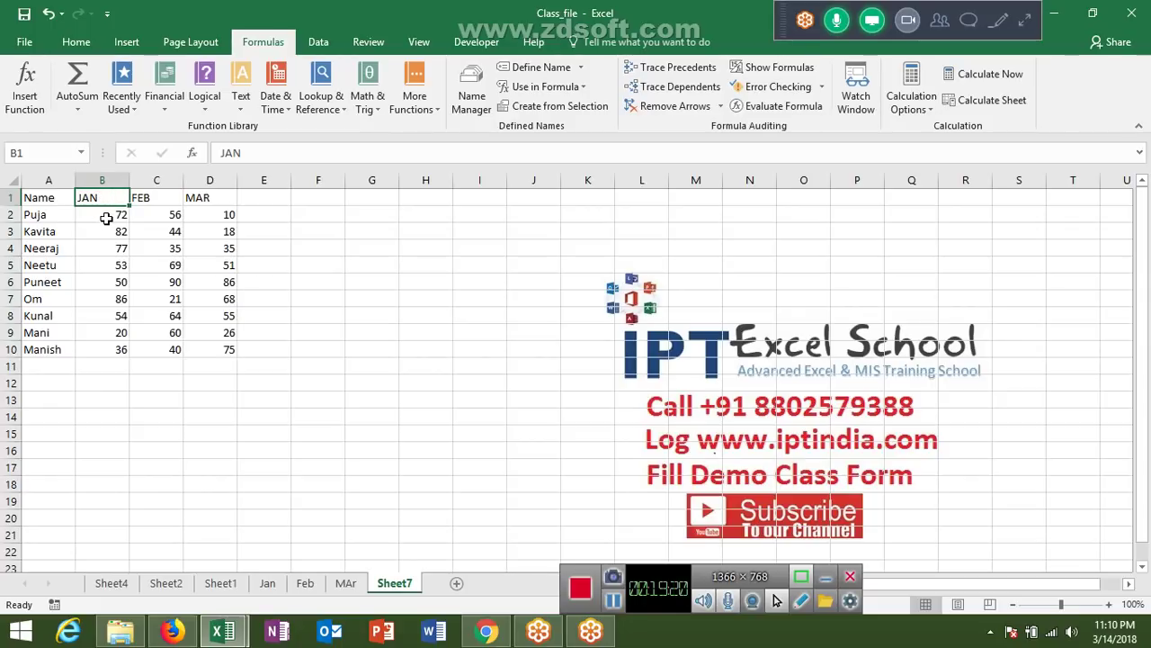
# Inspect B2's =VLOOKUP($A2,INDIRECT(B$1&"!A:B"),2,0) in-cell and confirm it unchanged
pyautogui.click(107, 215)
pyautogui.doubleClick(106, 215)
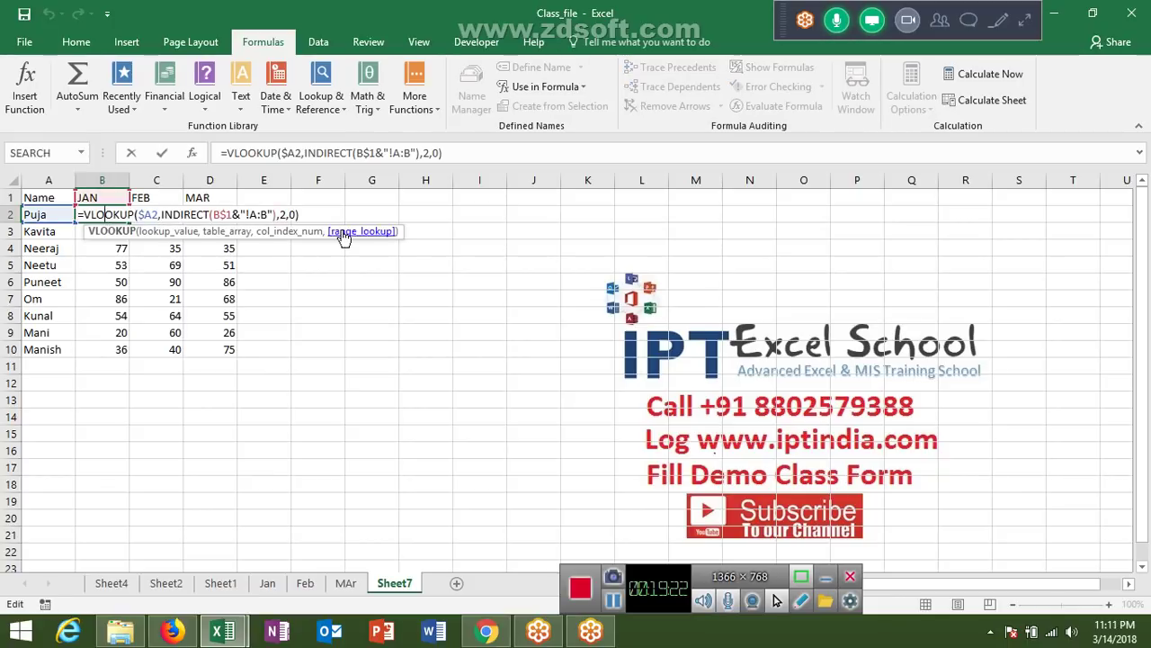
pyautogui.click(250, 215)
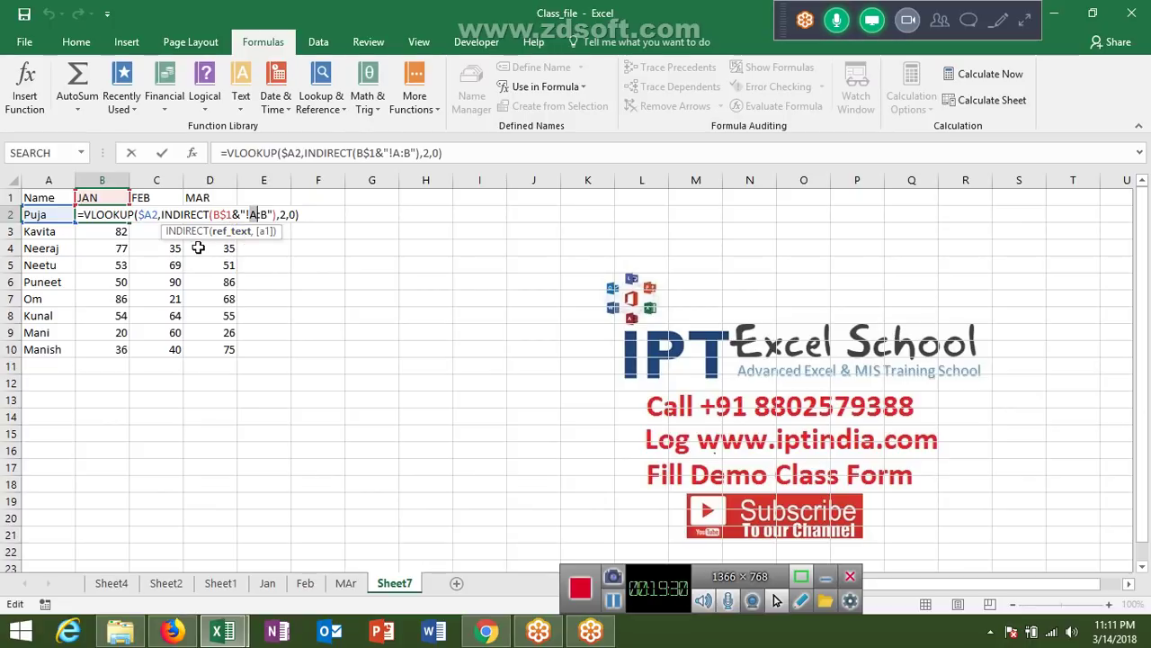
pyautogui.press('Right')
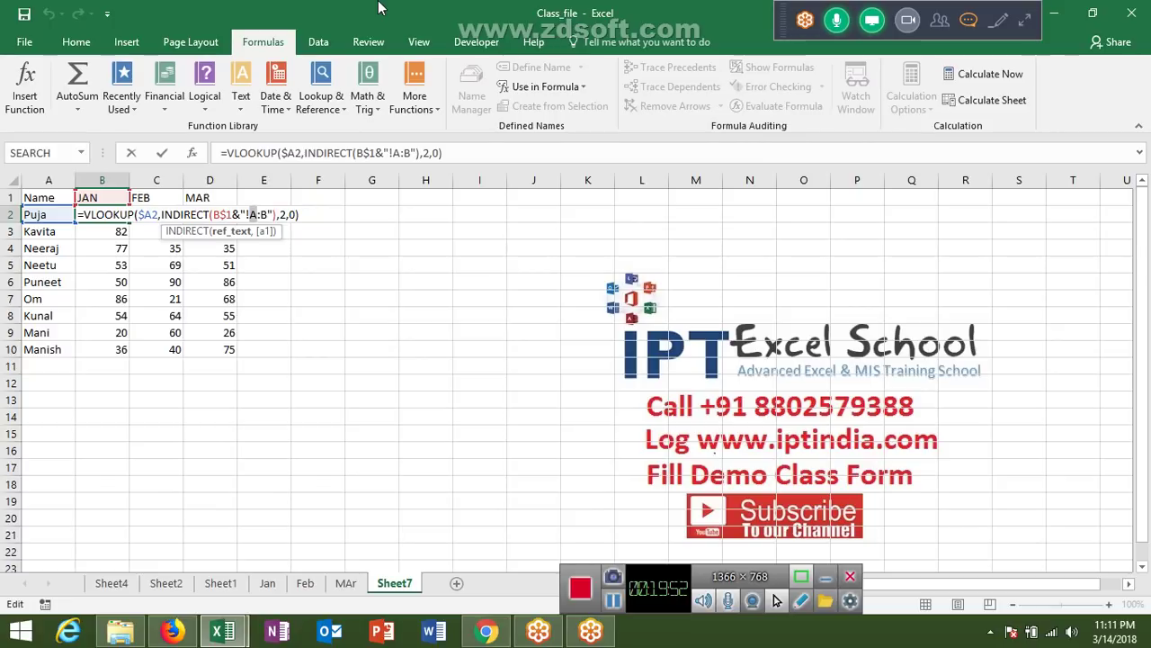
pyautogui.press('Return')
pyautogui.press('Up')
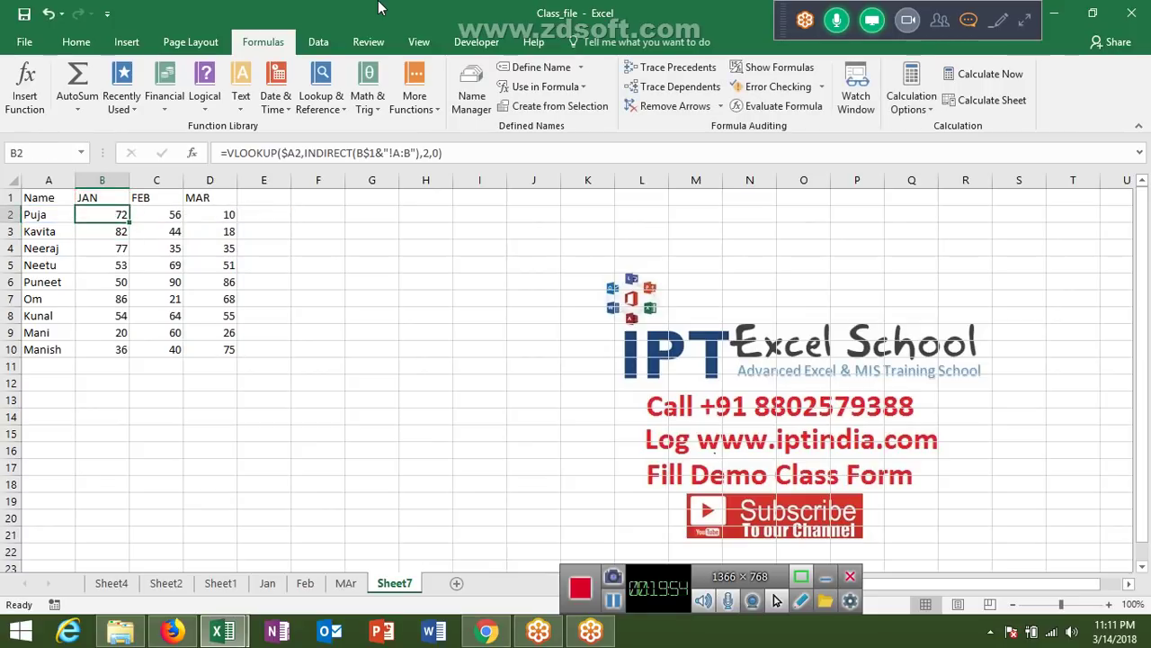
# Step B2's formula through $A2, B$1 as JAN and the INDIRECT range to 72, then close
pyautogui.click(736, 106)
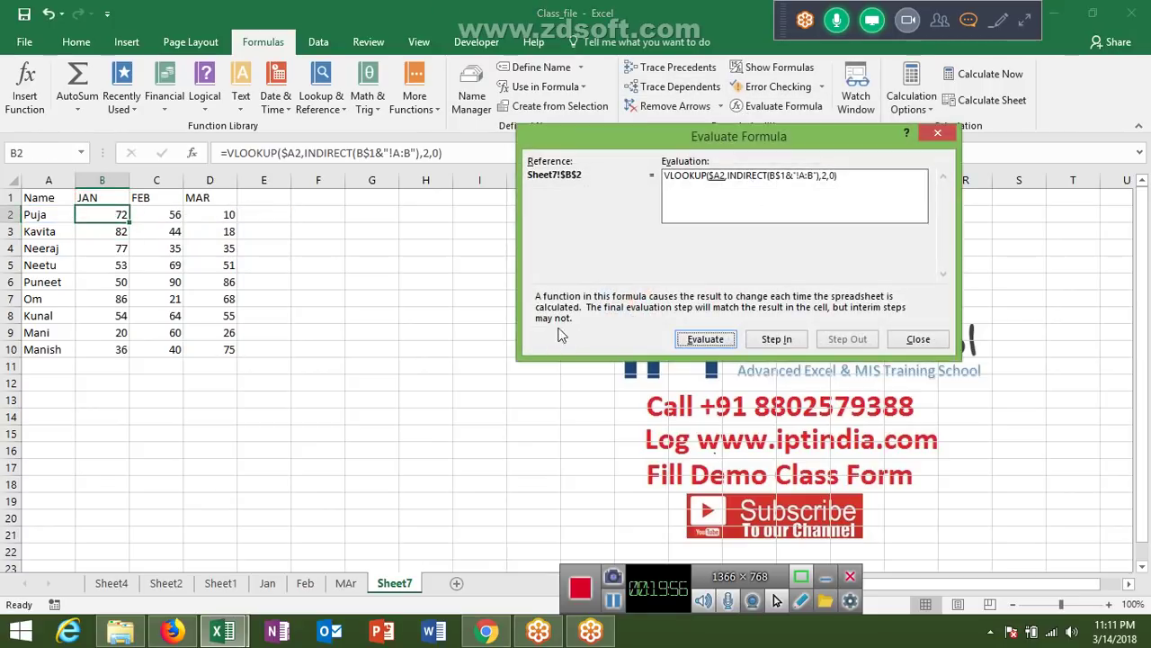
pyautogui.click(705, 339)
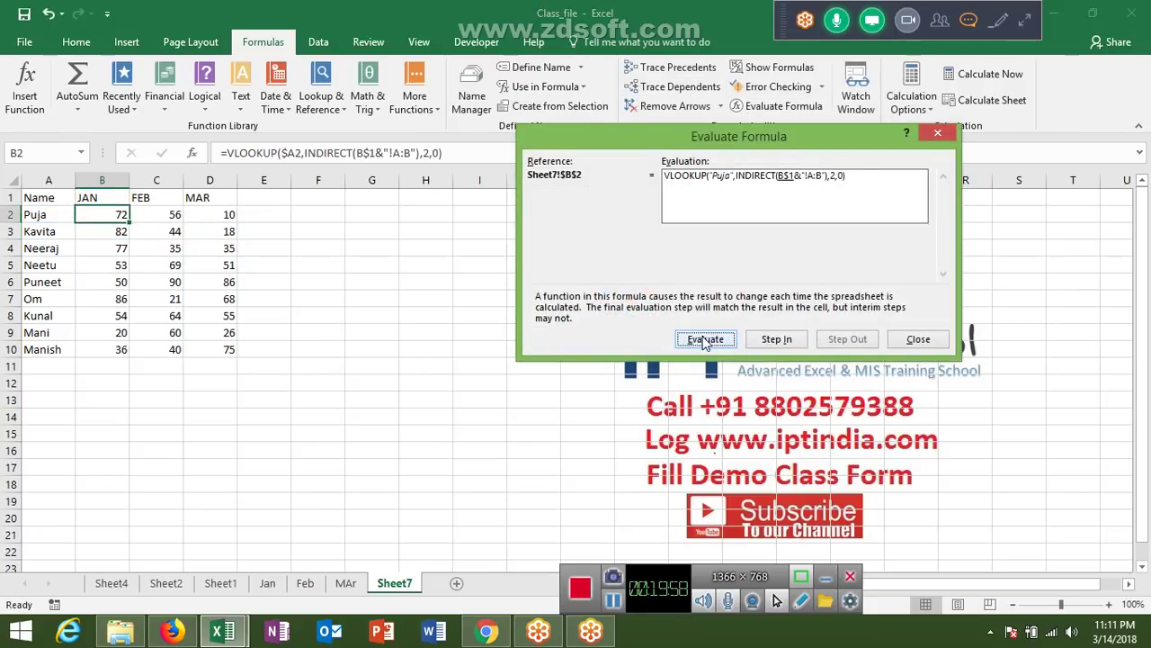
pyautogui.click(705, 340)
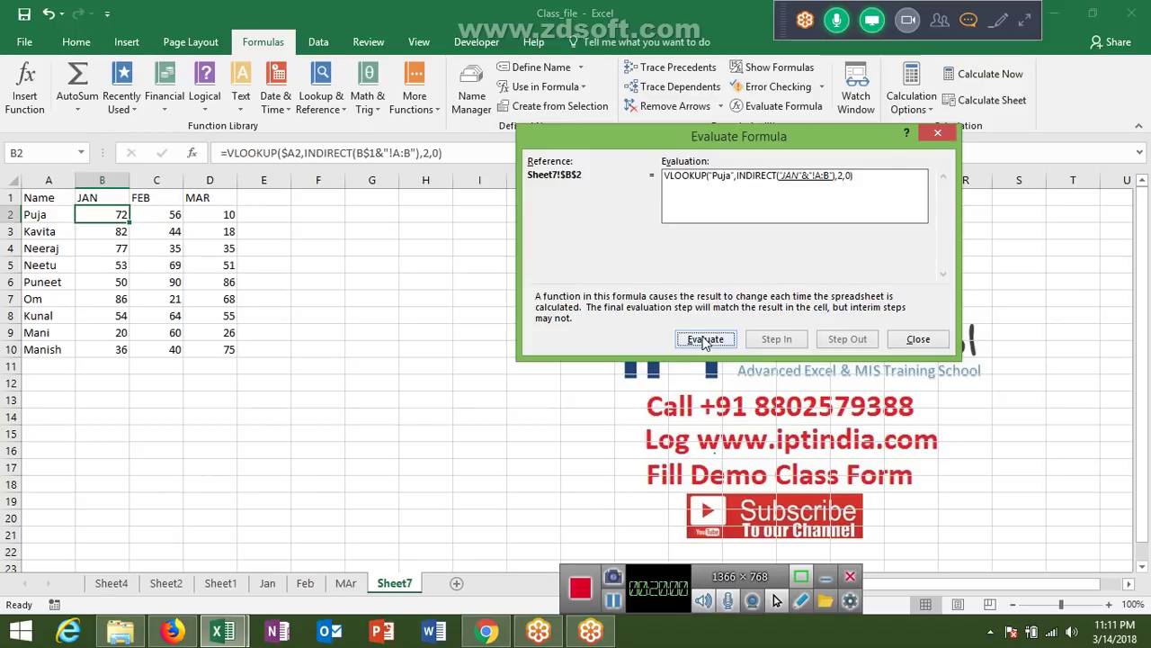
pyautogui.click(705, 339)
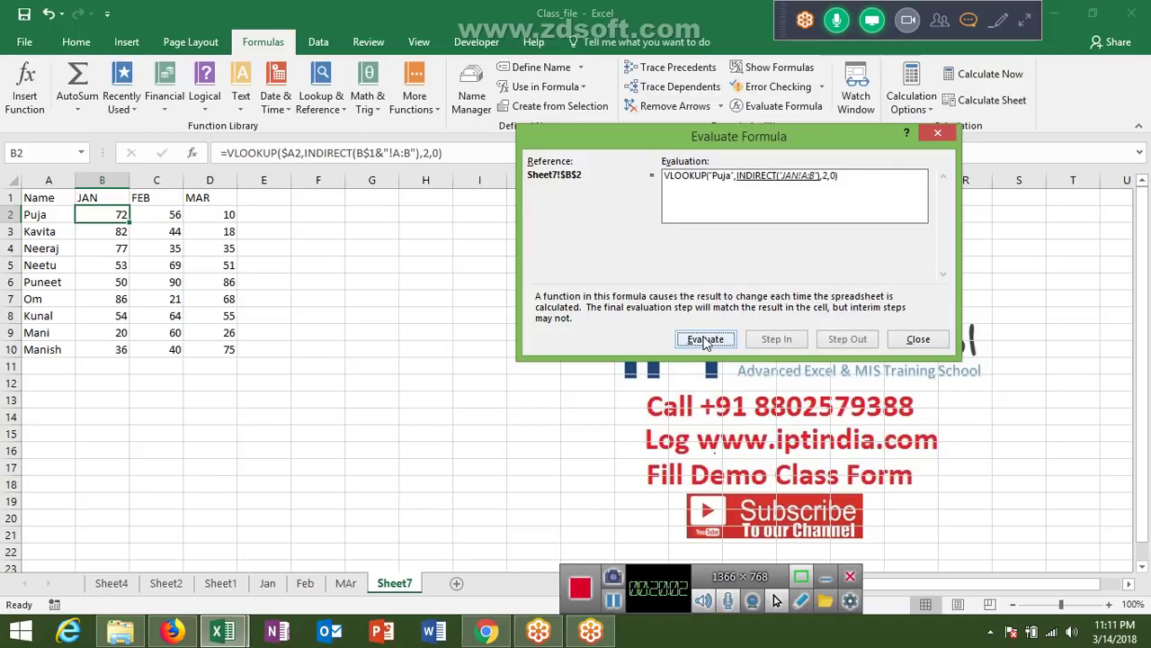
pyautogui.click(705, 339)
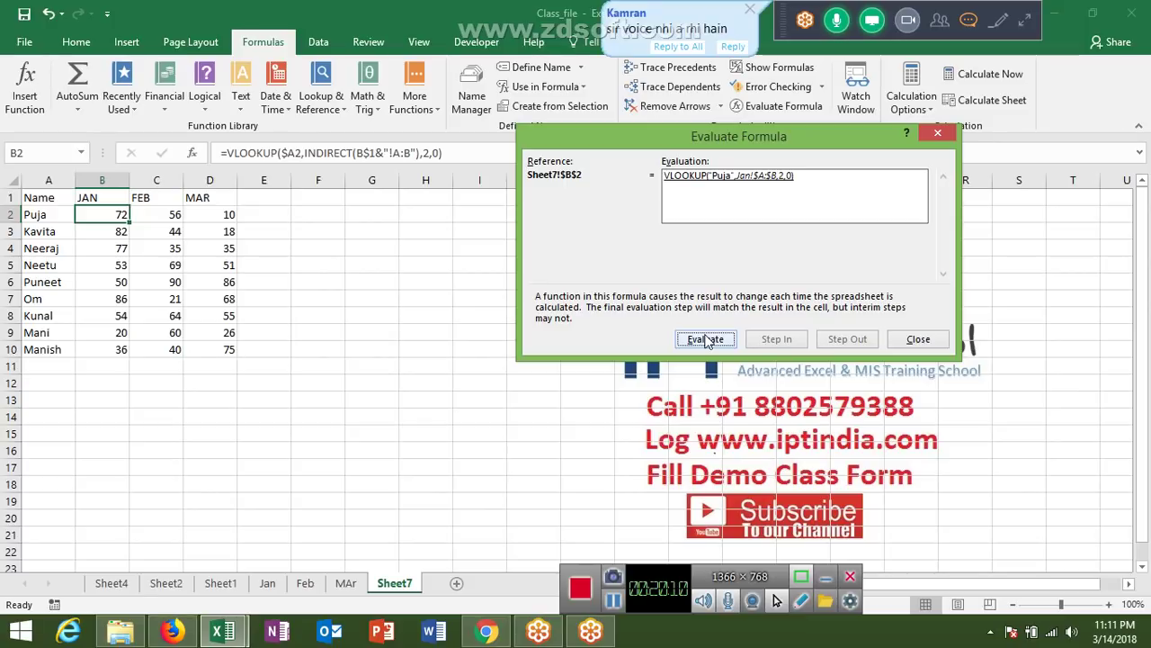
pyautogui.click(707, 339)
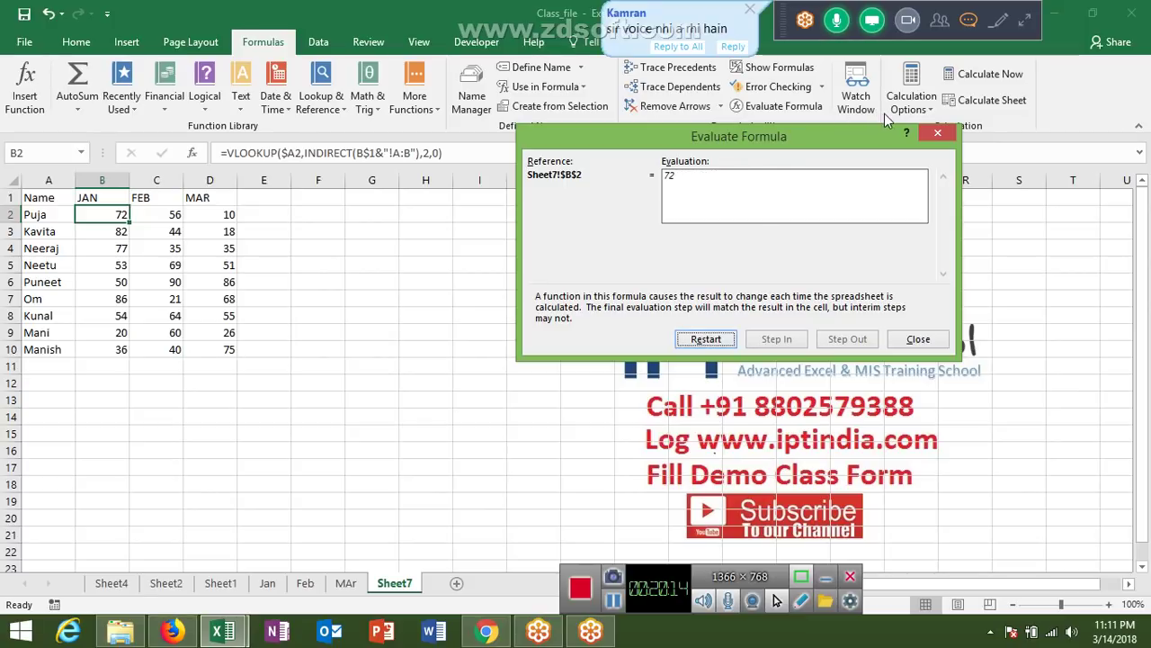
pyautogui.click(937, 133)
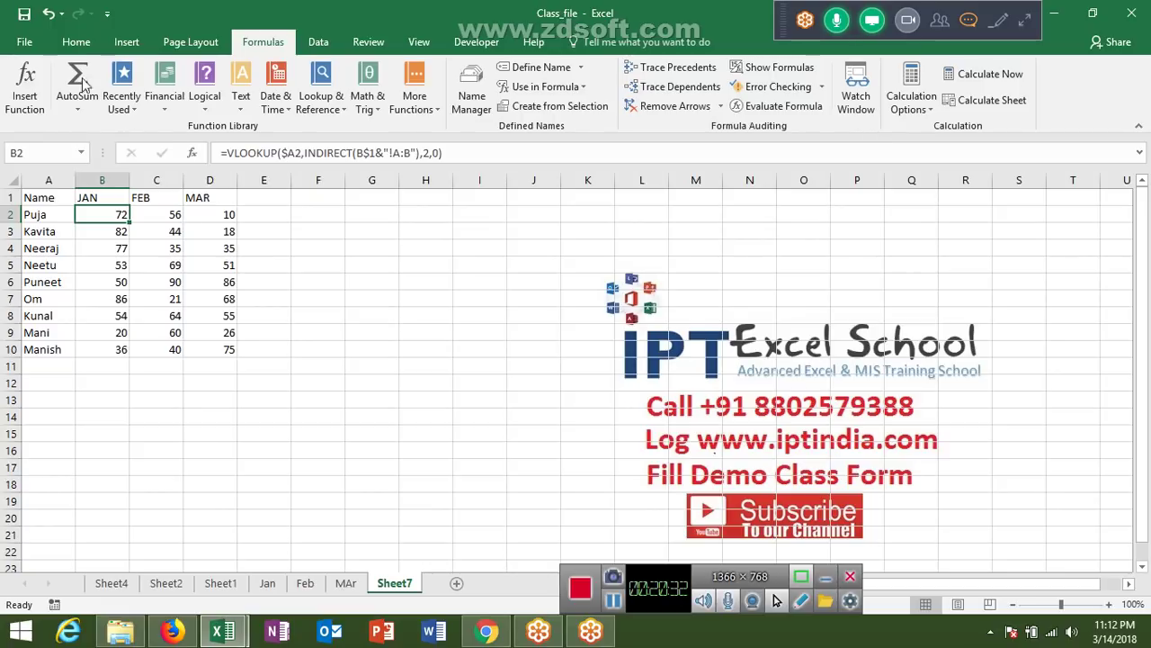
# Enter a first name in G3 and a surname in H3
pyautogui.click(390, 232)
pyautogui.write('Su')
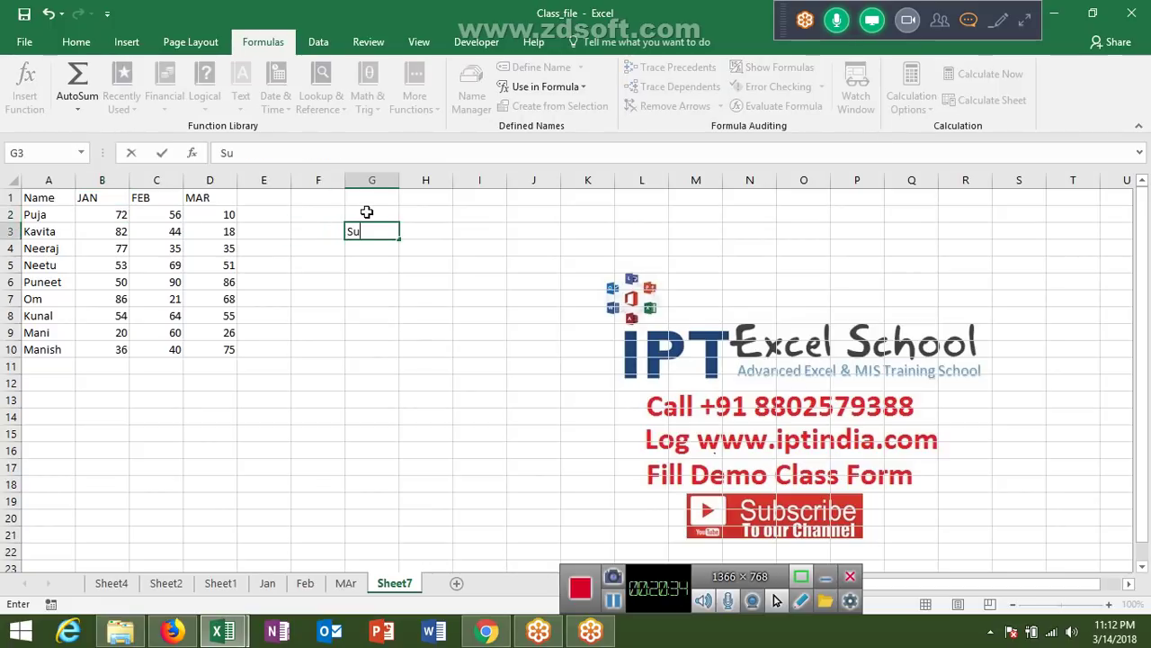
pyautogui.write('jeet')
pyautogui.press('Tab')
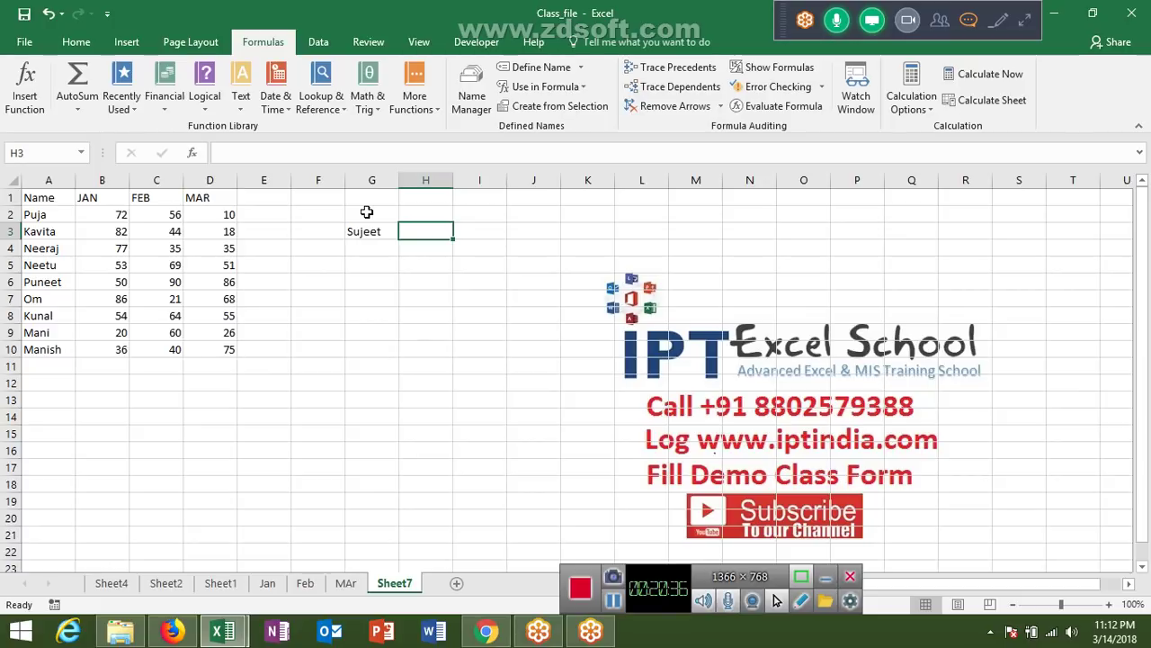
pyautogui.write('Kumar')
pyautogui.press('Tab')
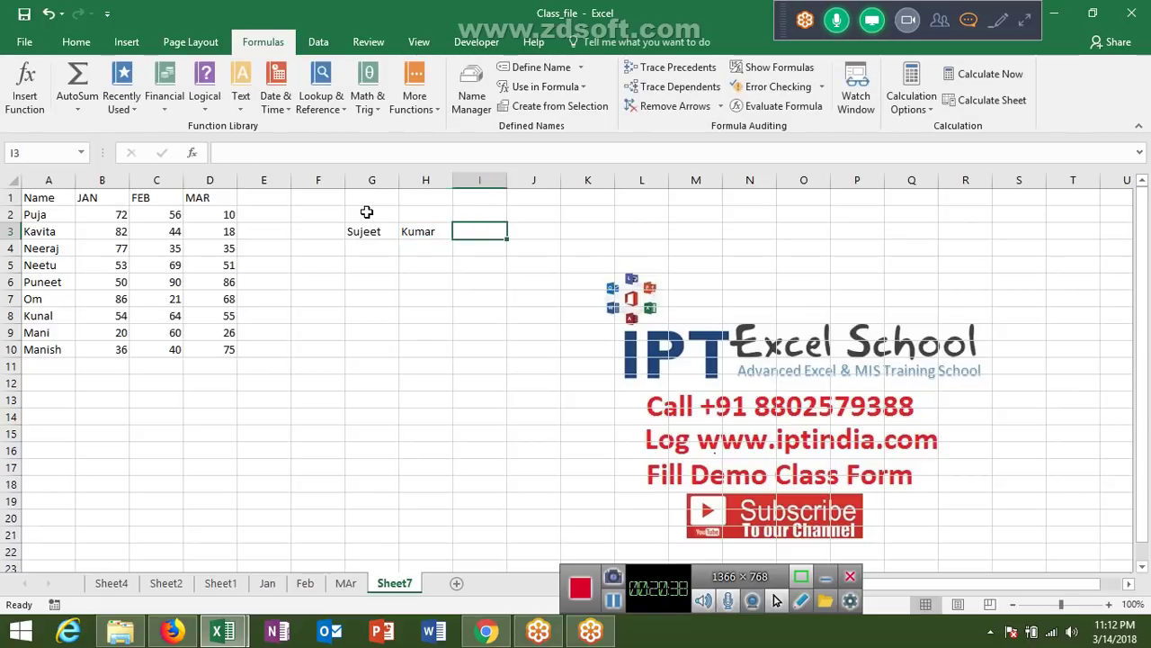
# Join the two names in I3 with =G3&H3 and check the result
pyautogui.write('=')
pyautogui.press('Left')
pyautogui.press('Left')
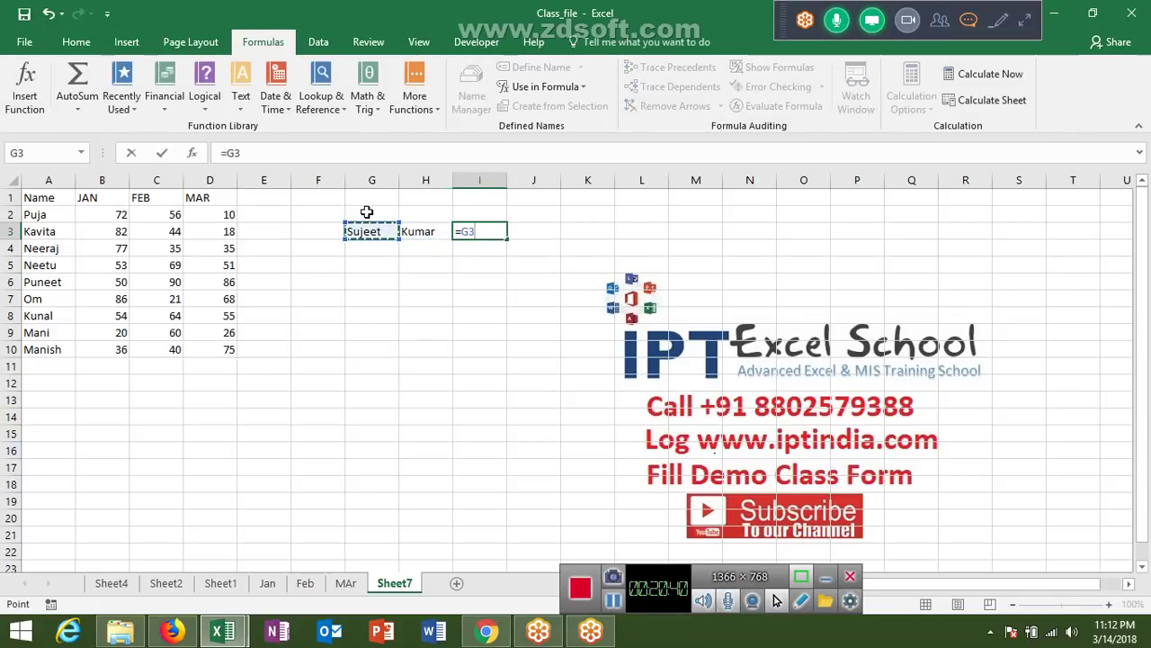
pyautogui.write('&')
pyautogui.press('Right')
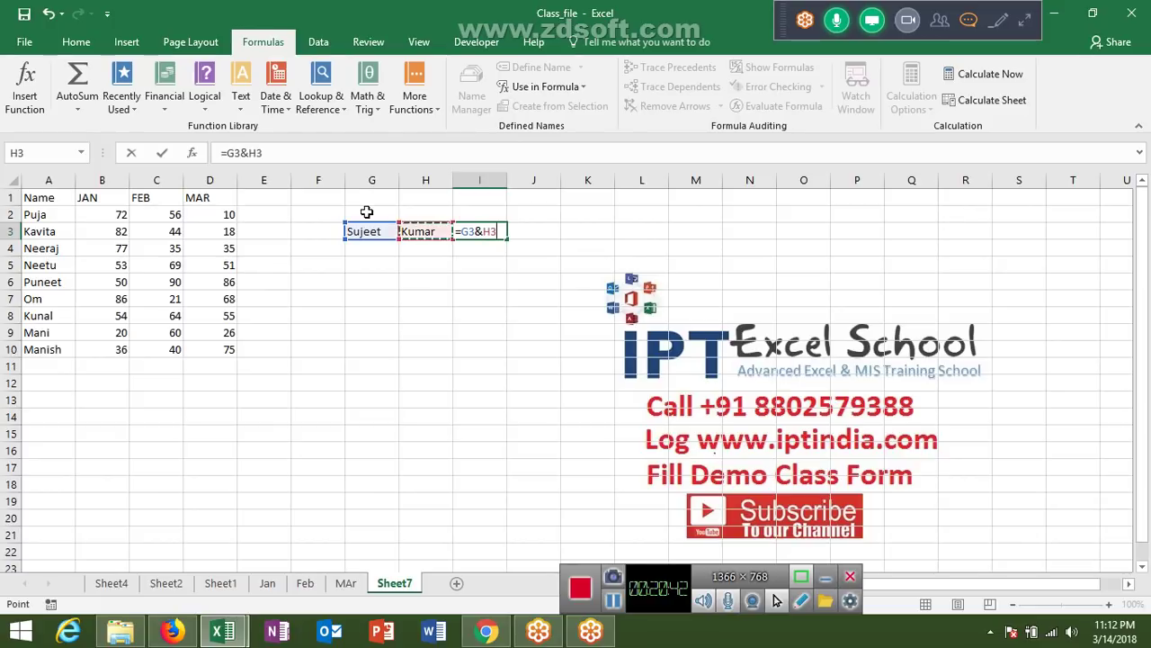
pyautogui.press('Return')
pyautogui.press('Up')
pyautogui.press('Right')
pyautogui.press('Right')
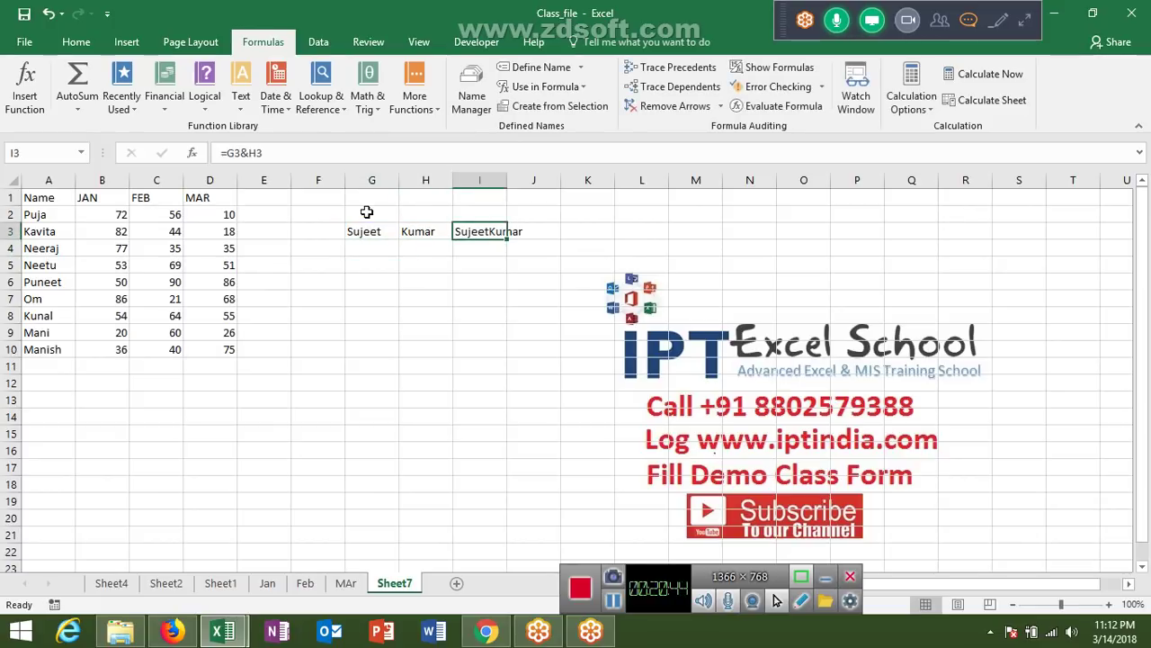
pyautogui.press('Left')
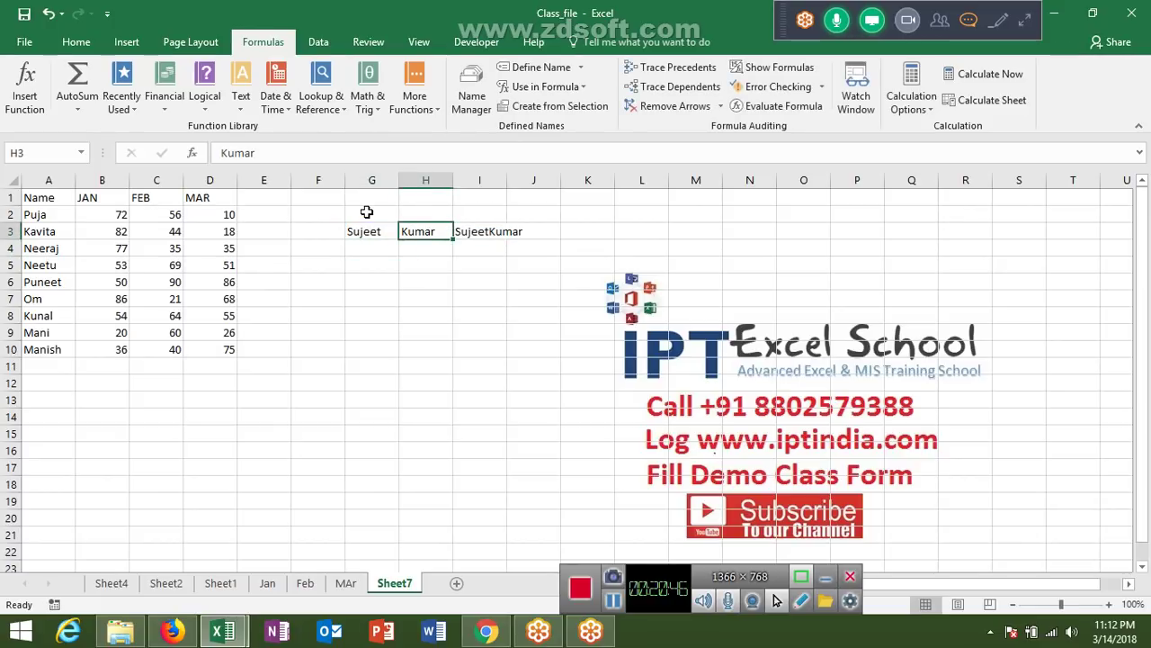
pyautogui.press('Right')
pyautogui.press('Left')
pyautogui.press('Left')
pyautogui.press('Down')
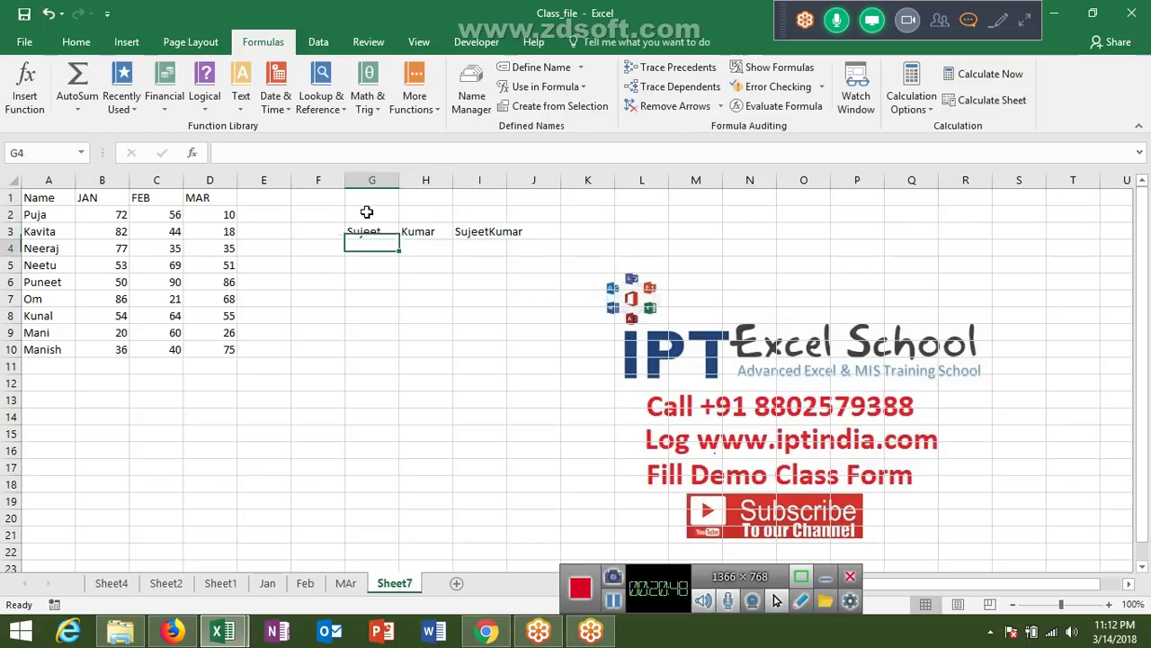
pyautogui.press('Down')
pyautogui.press('Left')
# Type JAN in F5 and !A:B in G5
pyautogui.write('JAN')
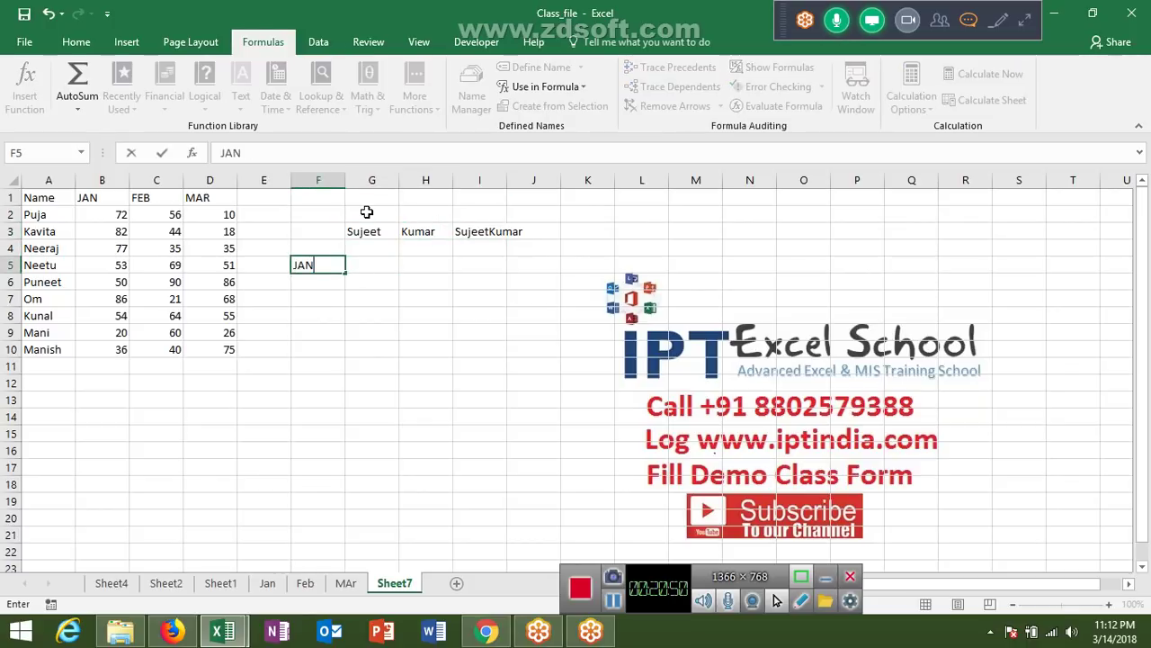
pyautogui.press('Tab')
pyautogui.write('!')
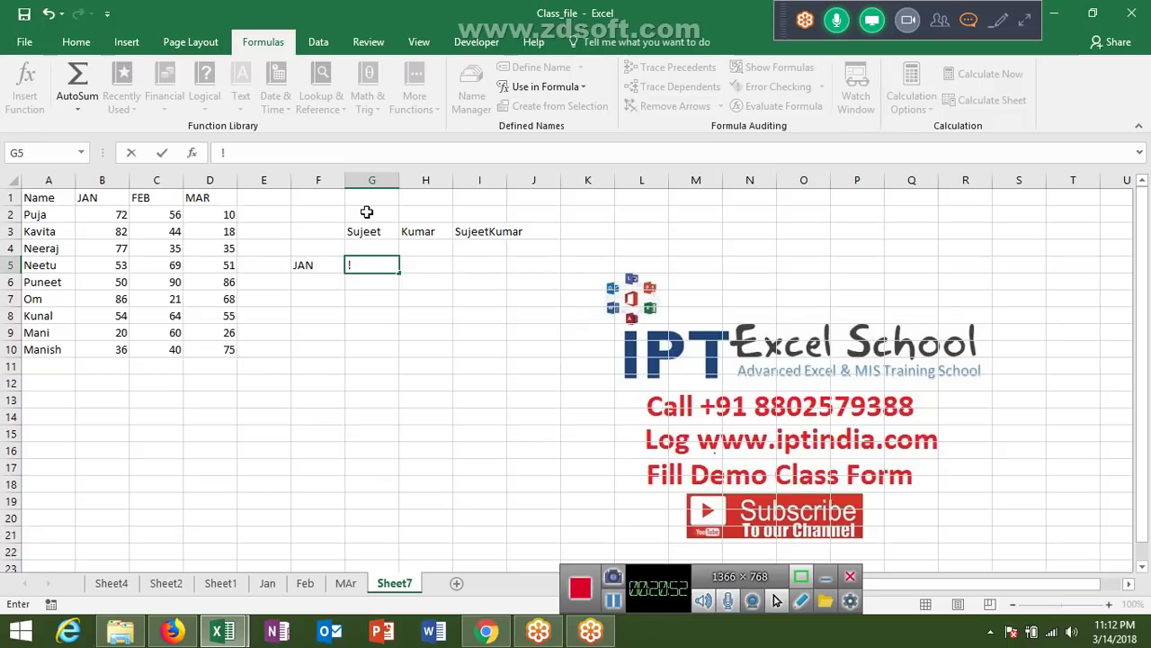
pyautogui.write('A:B')
pyautogui.press('Return')
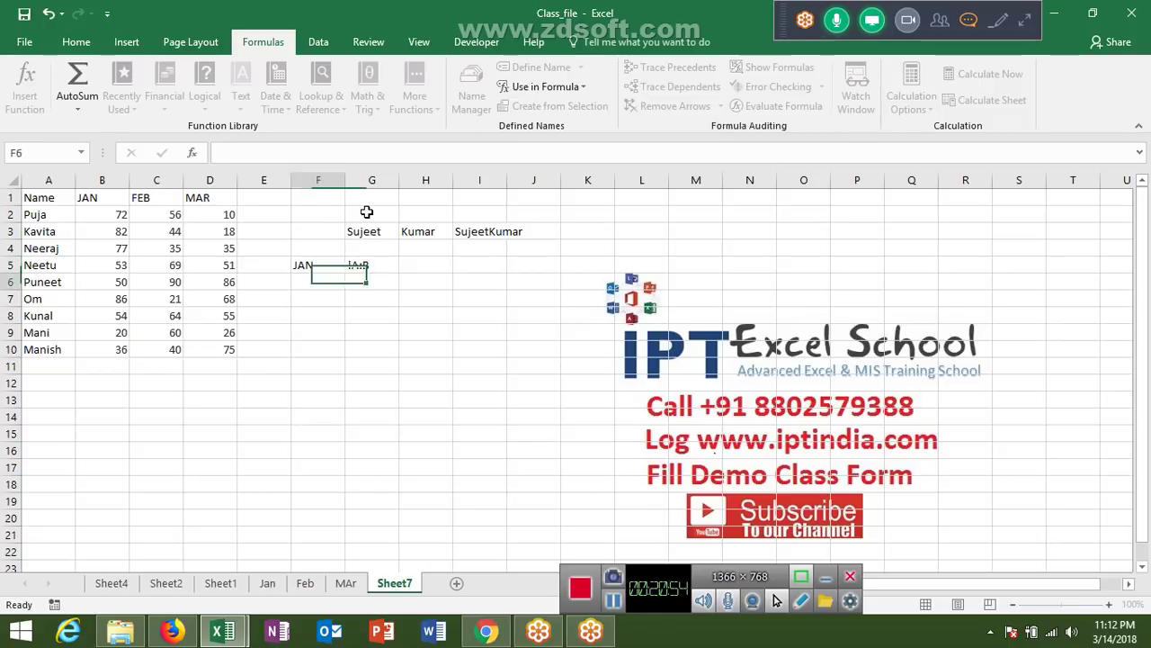
pyautogui.press('Up')
# Combine them in H5 with =F5&G5 to produce JAN!A:B
pyautogui.press('Right')
pyautogui.press('Right')
pyautogui.write('-')
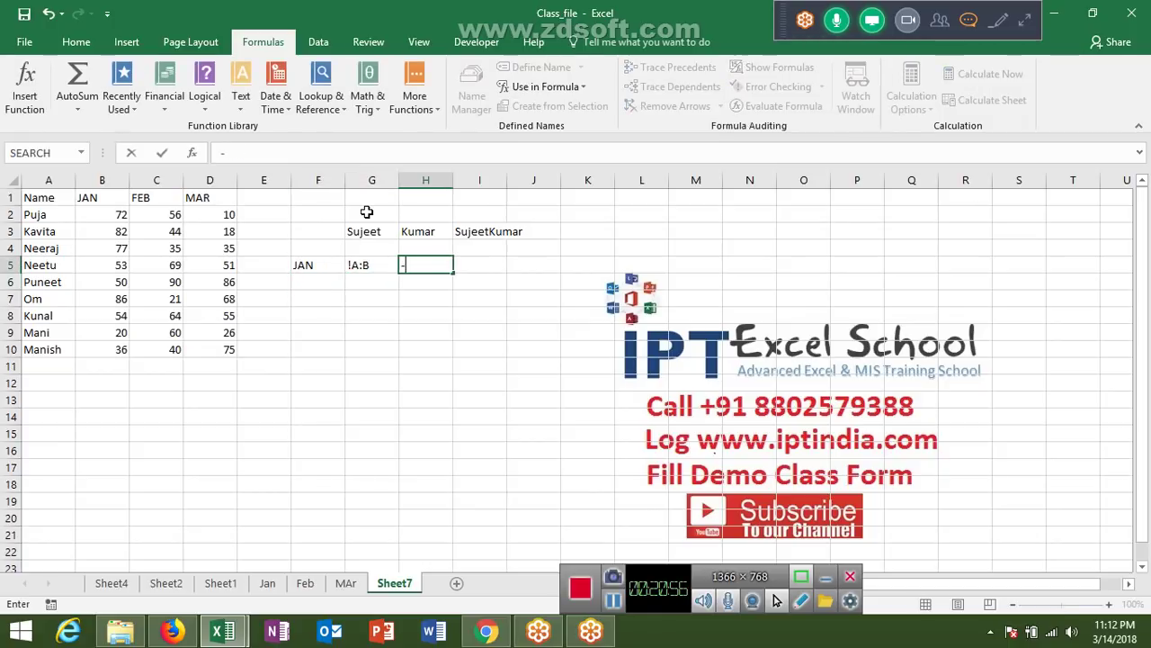
pyautogui.press('BackSpace')
pyautogui.write('=')
pyautogui.press('Left')
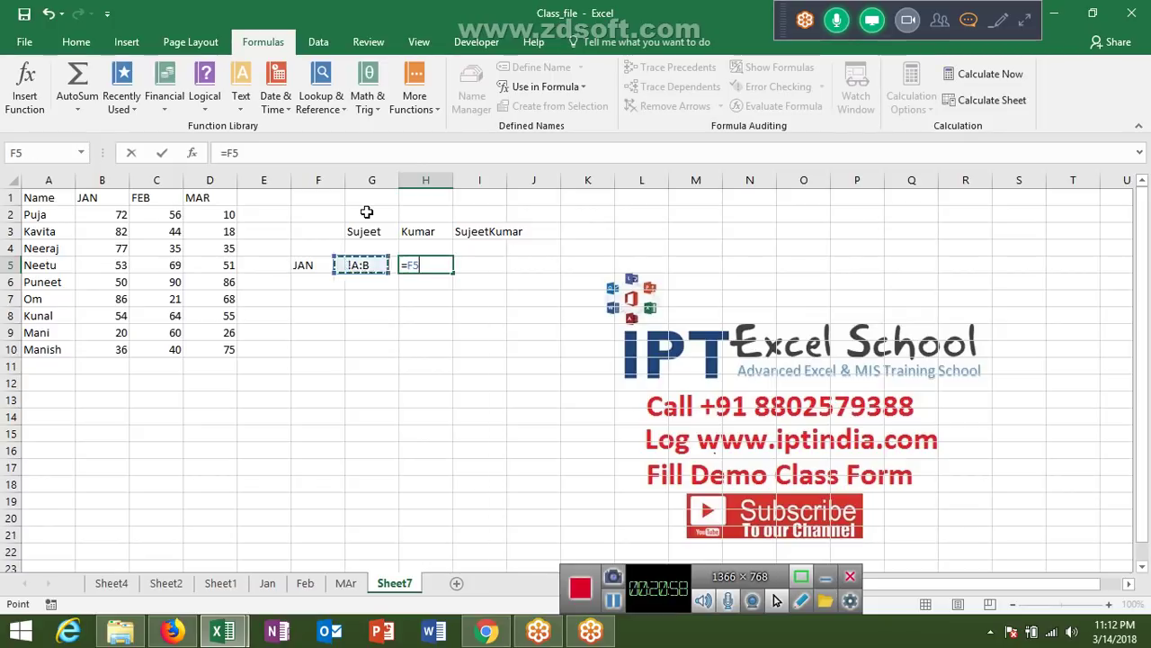
pyautogui.press('Left')
pyautogui.write('&')
pyautogui.press('Left')
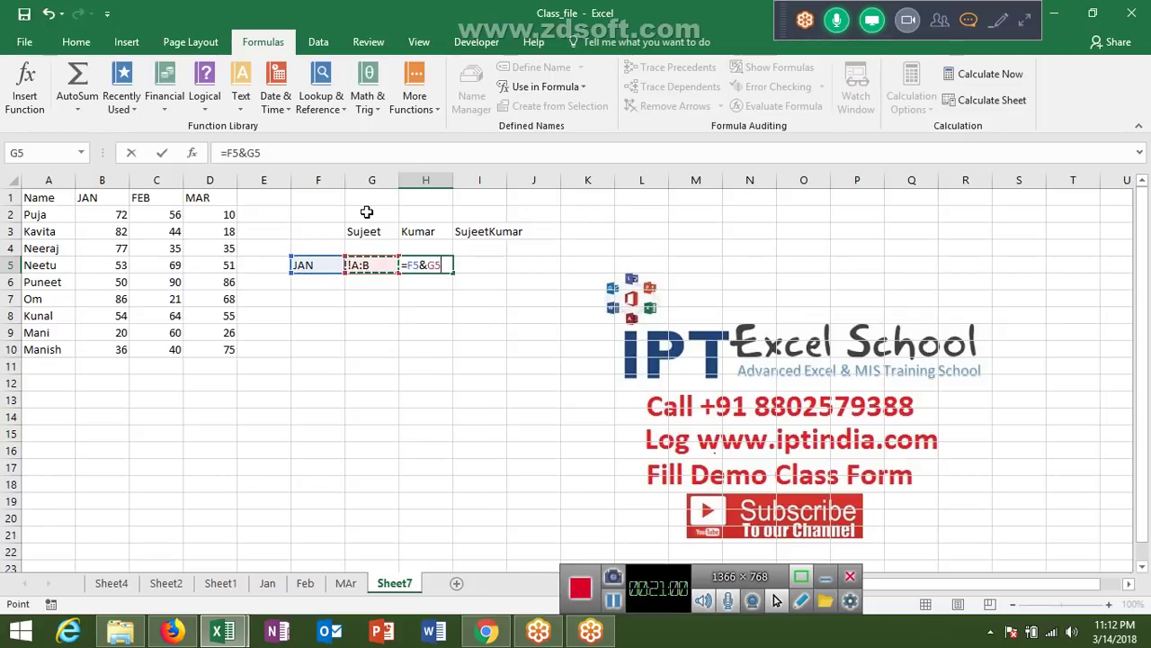
pyautogui.press('Return')
pyautogui.press('Up')
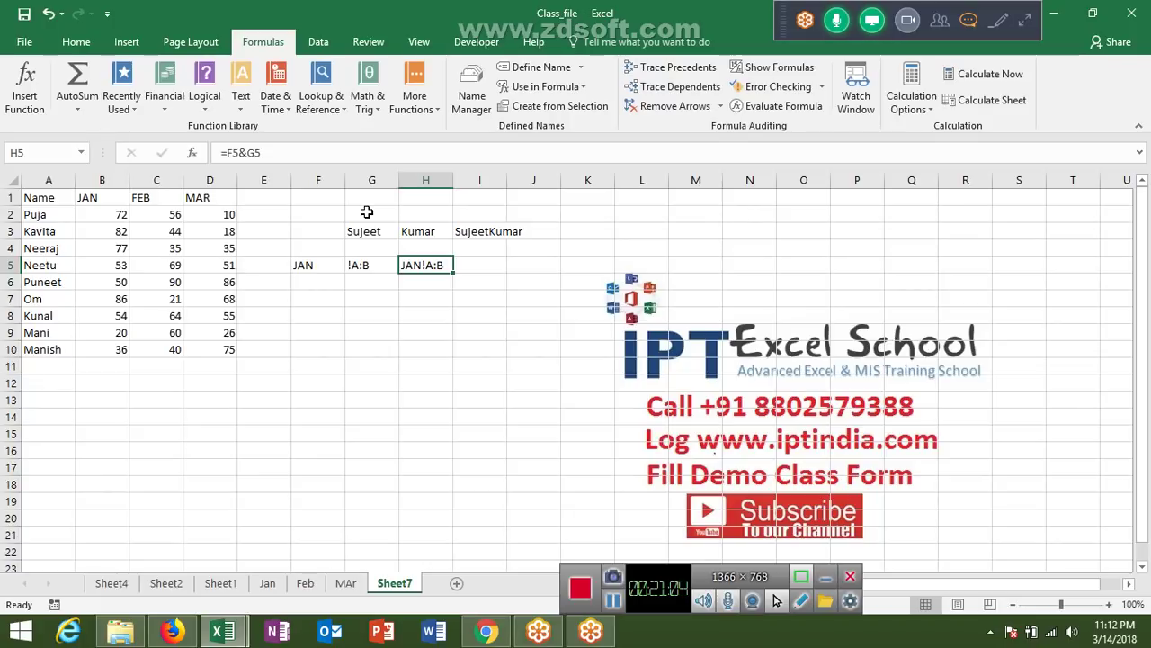
pyautogui.press('Right')
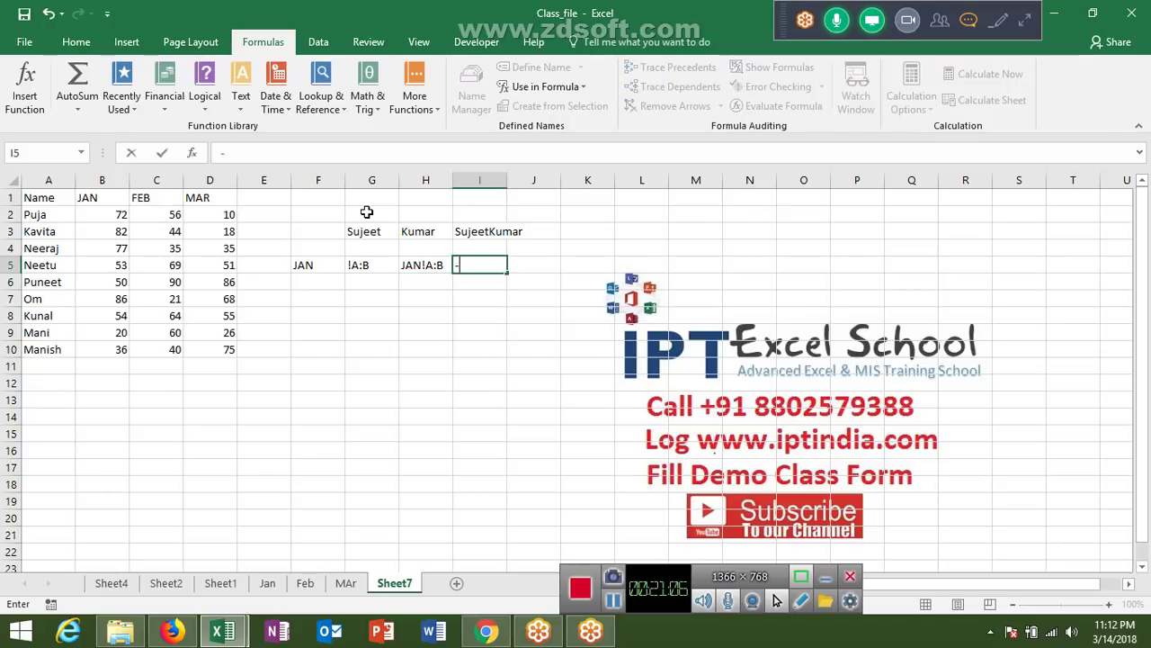
# Enter =INDIRECT(H5) in I5, which returns #VALUE! for the JAN!A:B text
pyautogui.write('-ind')
pyautogui.press('Down')
pyautogui.press('Tab')
pyautogui.press('Left')
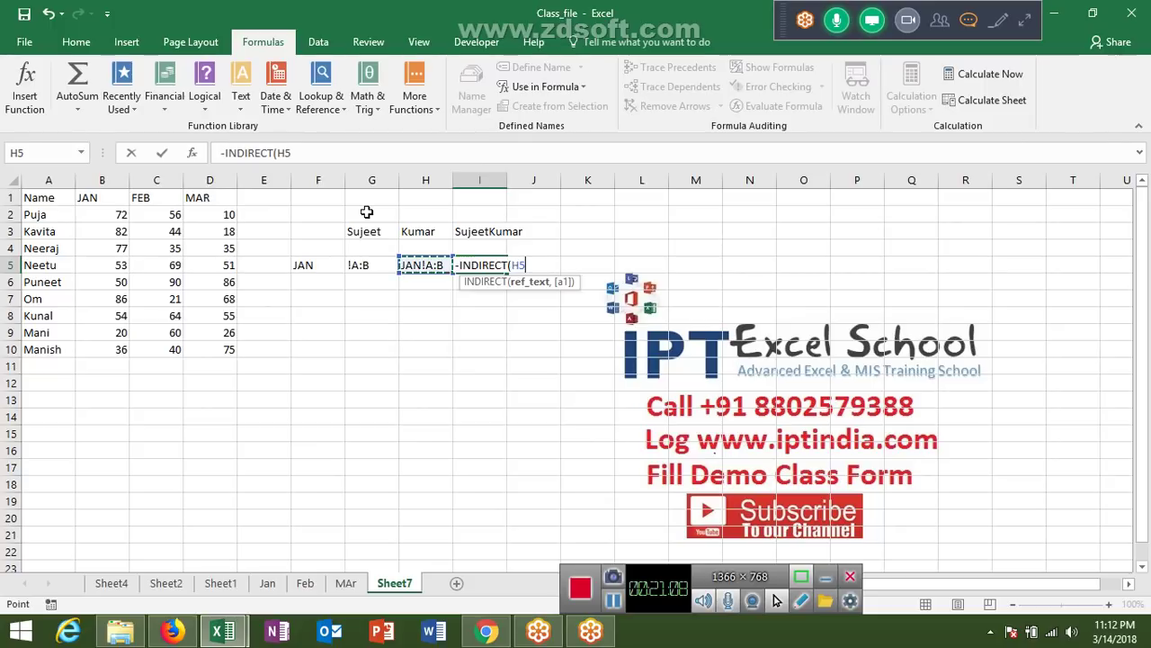
pyautogui.write(')')
pyautogui.press('Return')
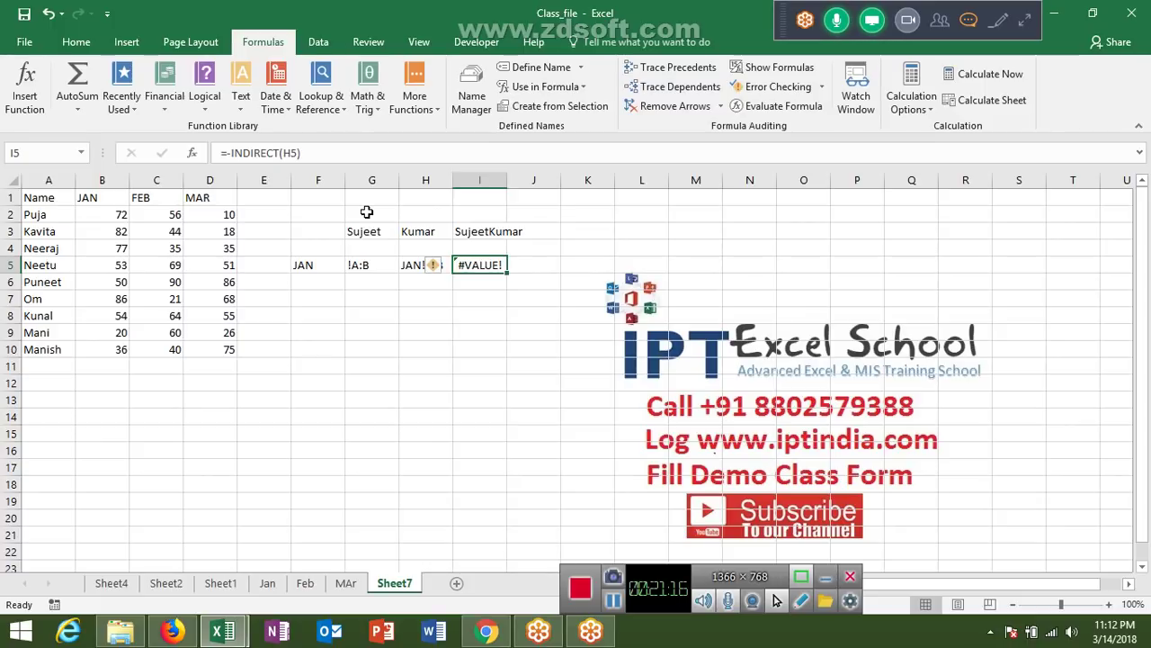
pyautogui.press('Left')
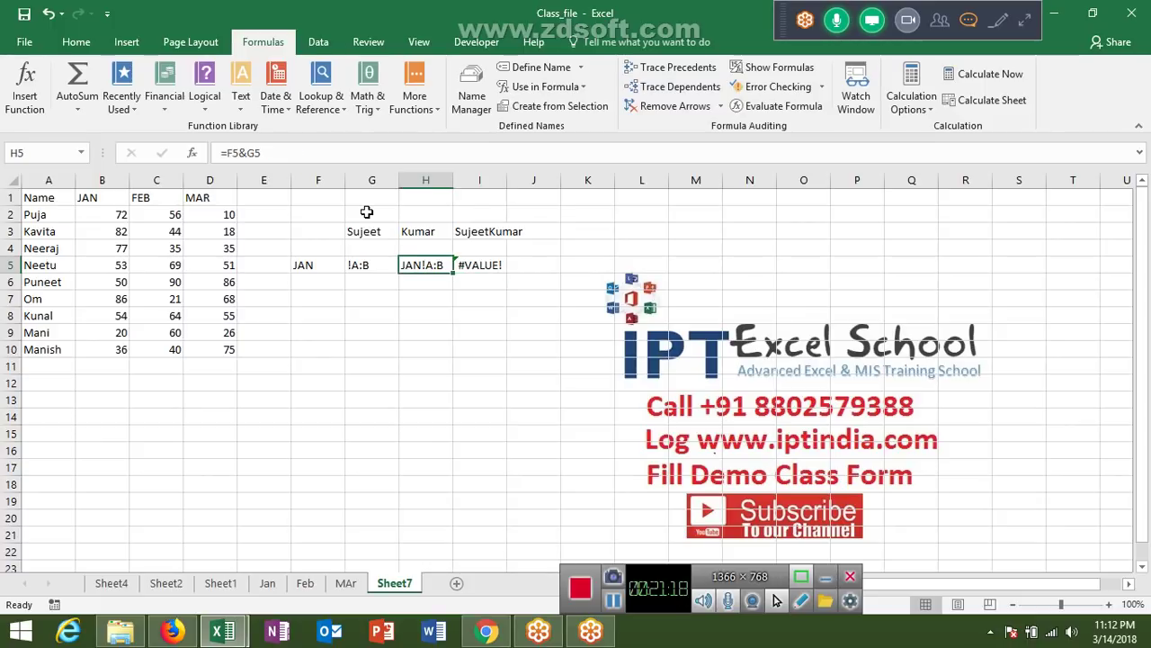
pyautogui.press('Left')
pyautogui.press('Left')
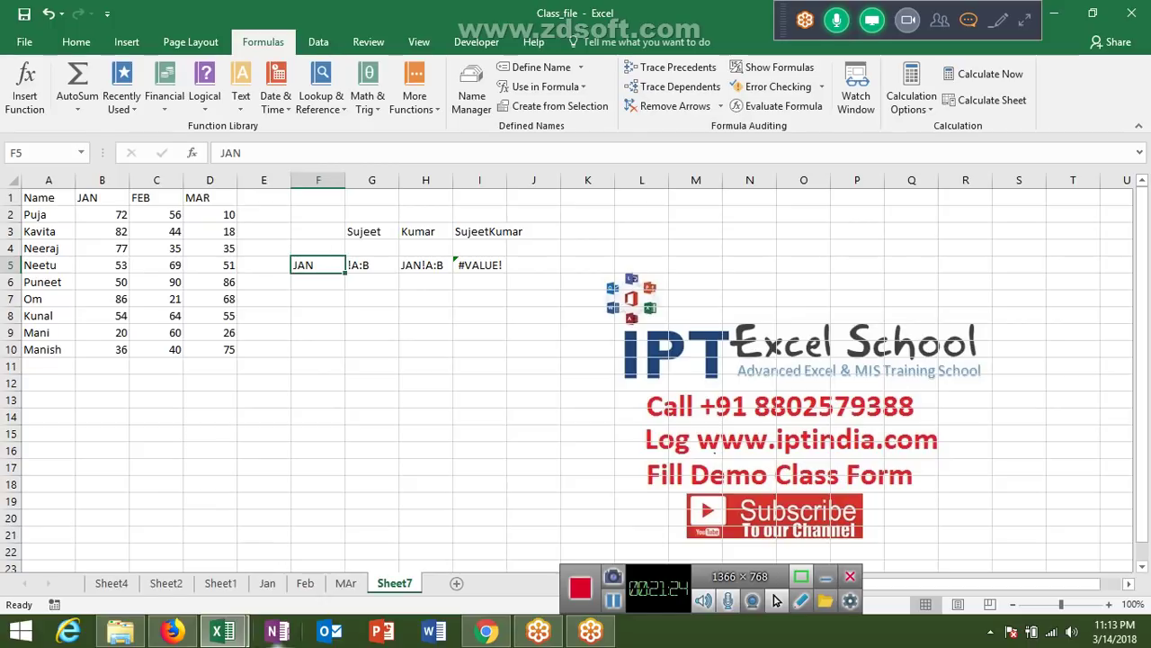
pyautogui.click(168, 585)
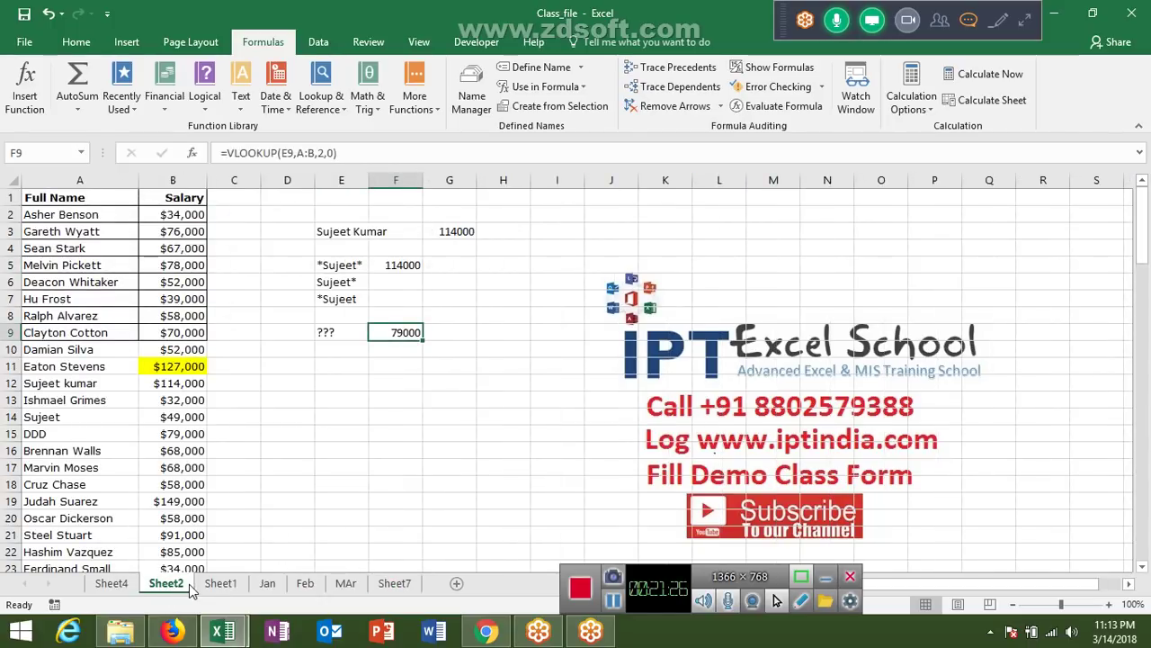
pyautogui.click(216, 586)
pyautogui.click(268, 587)
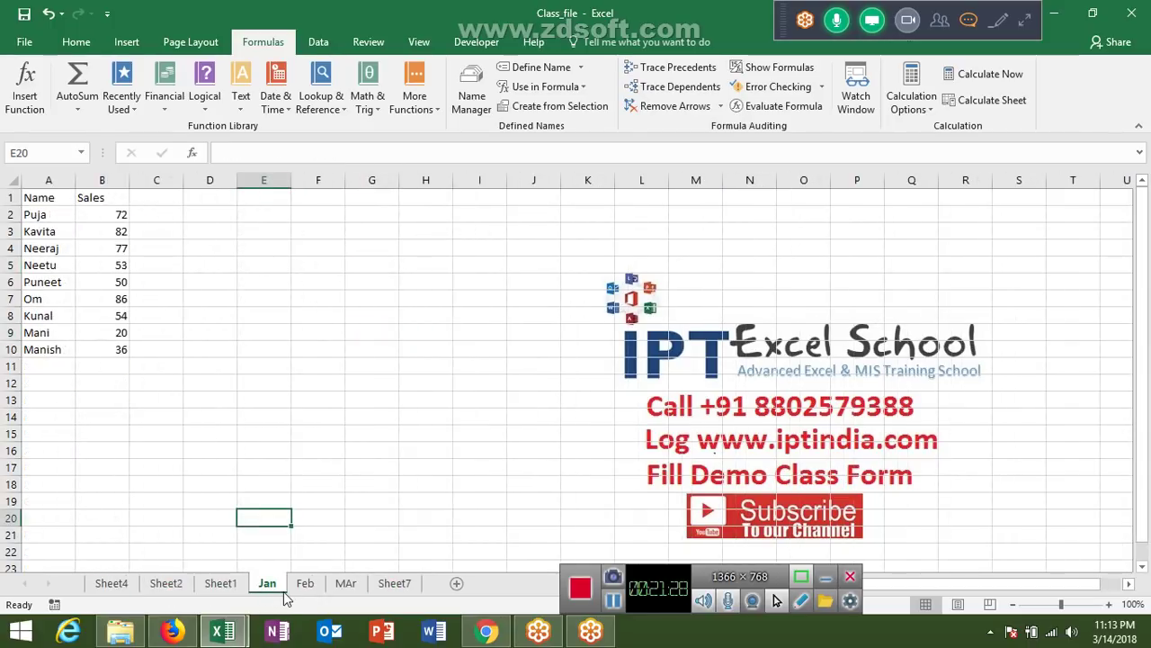
pyautogui.click(306, 587)
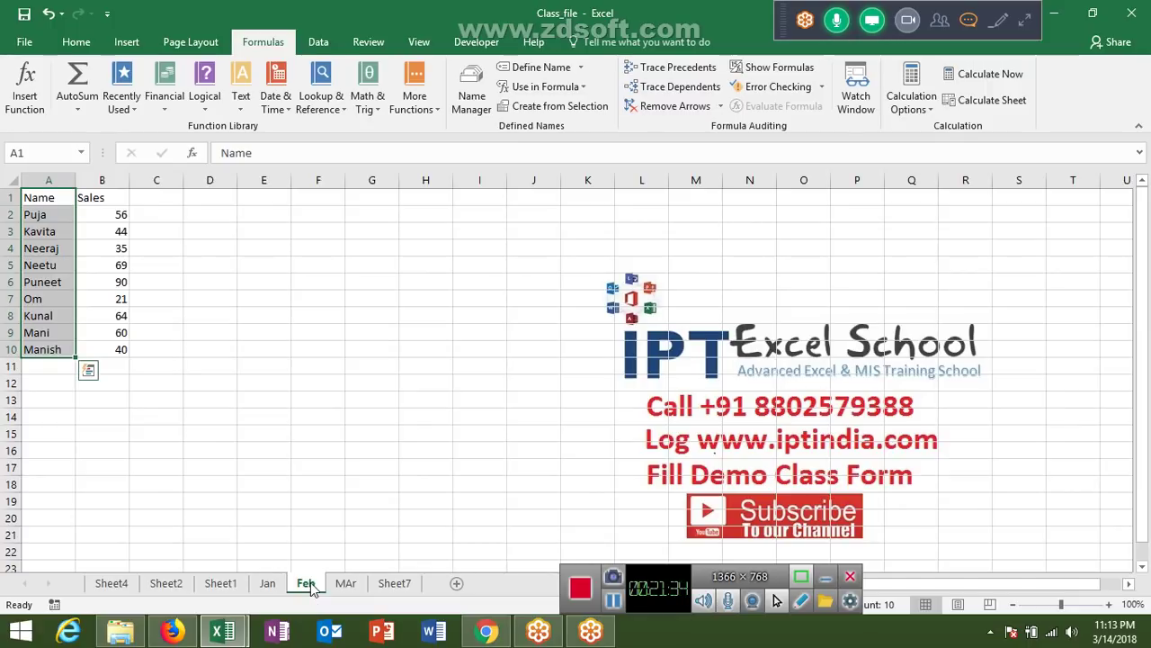
pyautogui.click(132, 586)
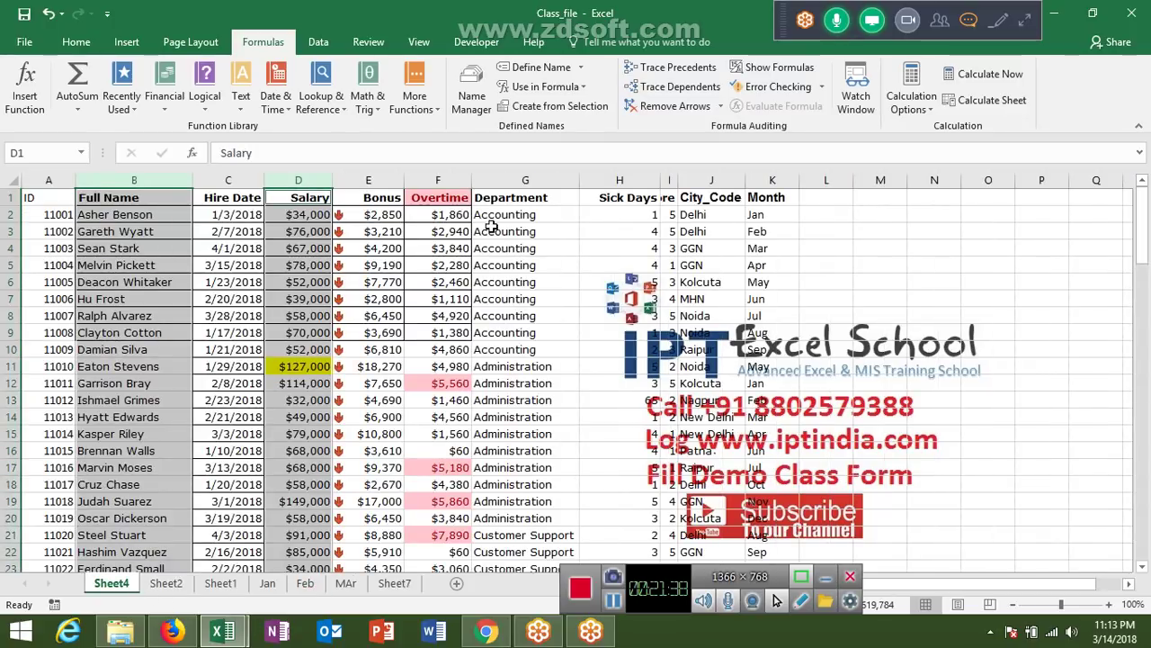
pyautogui.moveTo(491, 225); pyautogui.dragTo(506, 349)
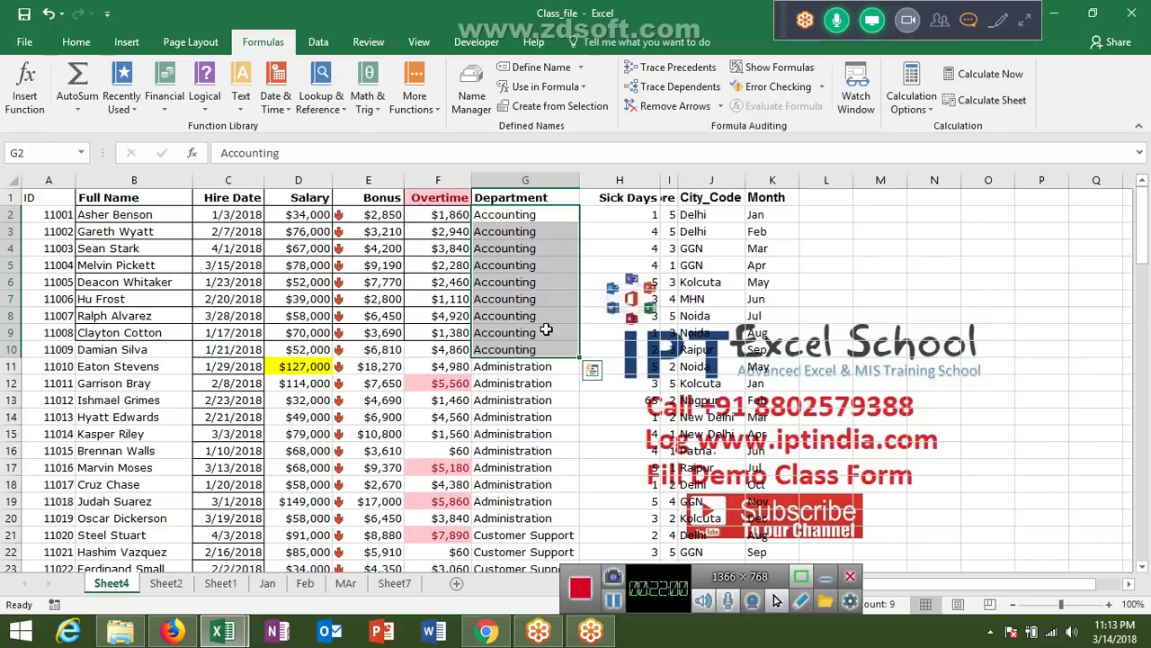
pyautogui.press('Escape')
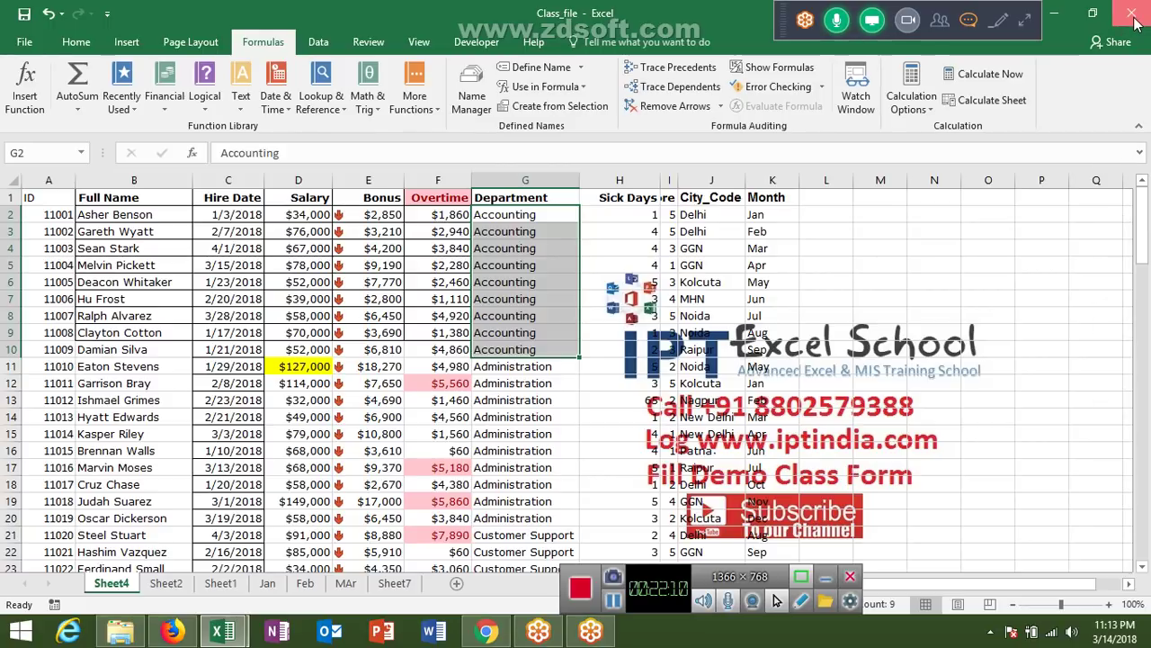
# Close Class_file, load gmail.com, and open the sent 'Join Link - Advanced Excel Class' email
pyautogui.click(1133, 15)
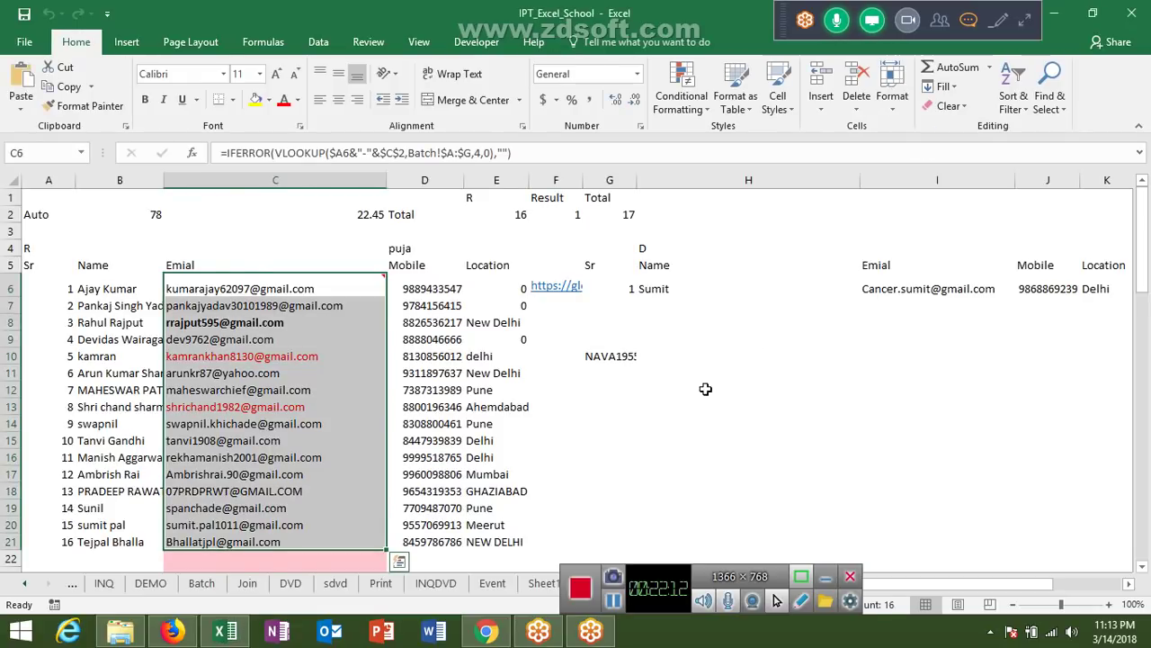
pyautogui.click(486, 632)
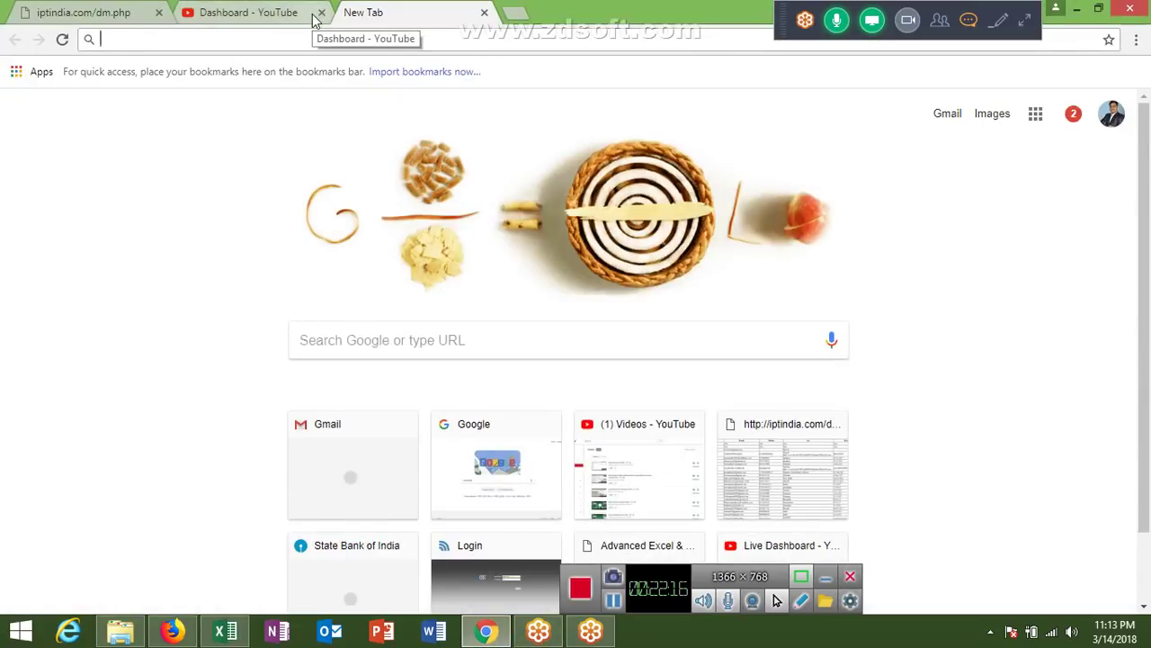
pyautogui.write('gmail.com')
pyautogui.press('Return')
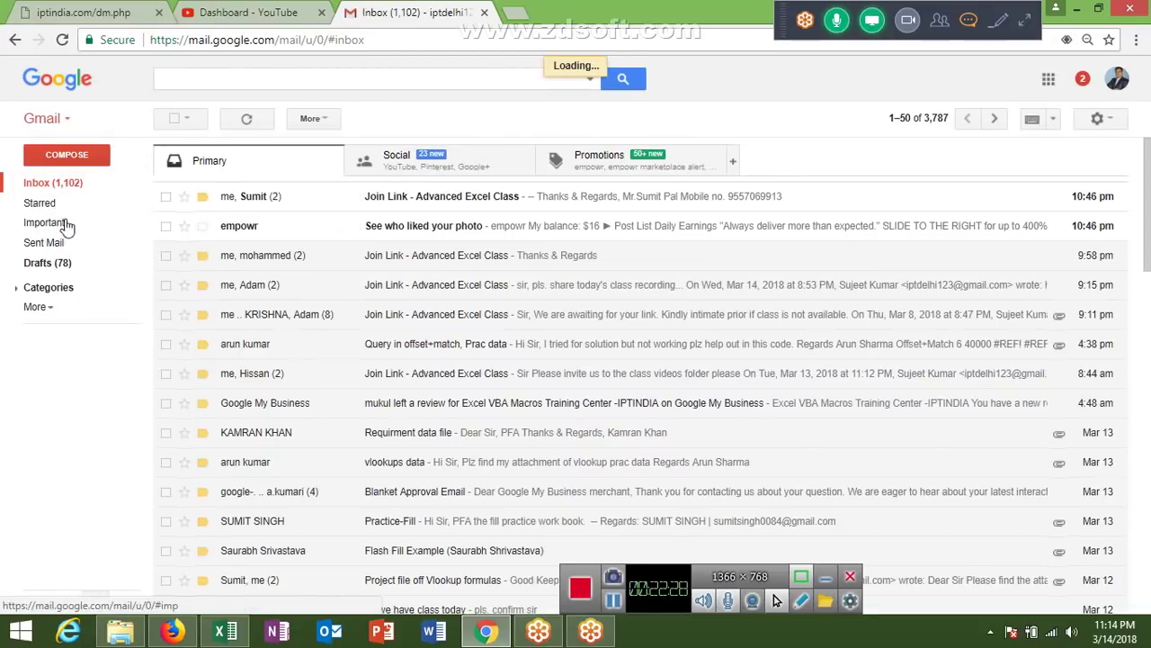
pyautogui.click(61, 205)
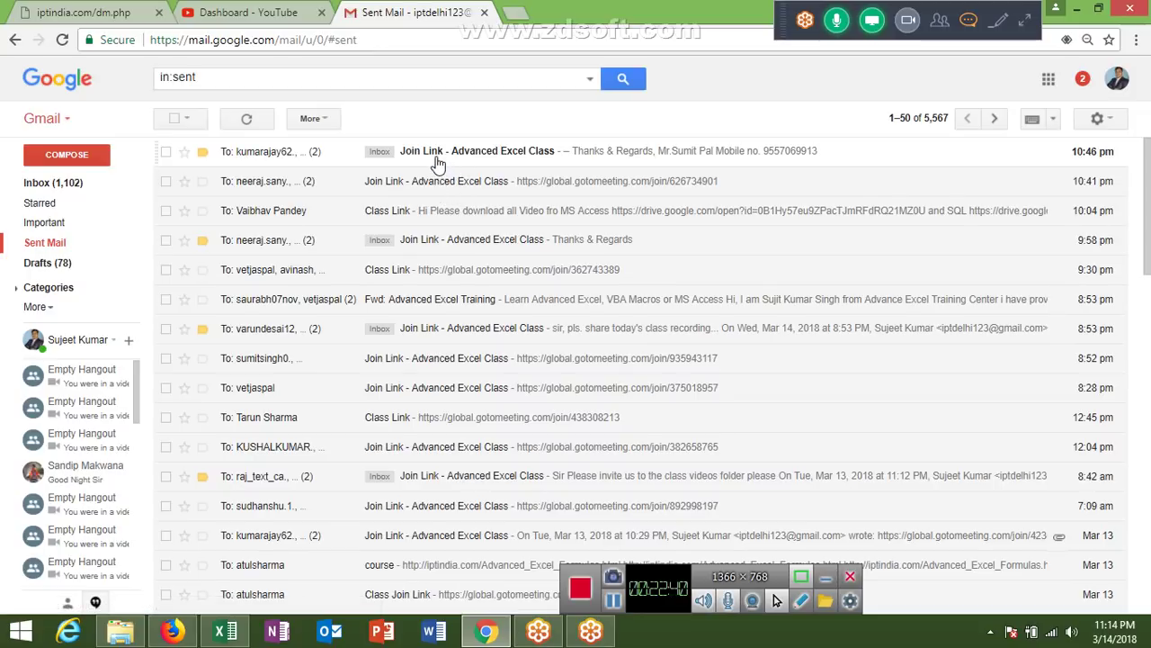
pyautogui.click(439, 159)
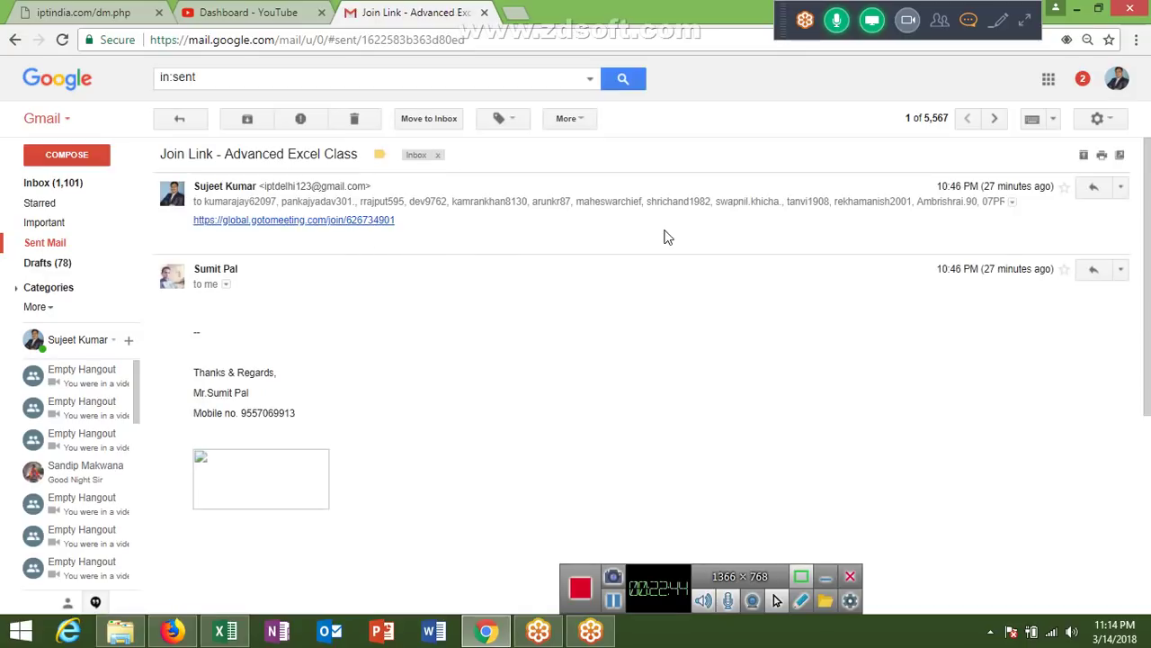
# Start a reply and attach Class_file.xlsm from the Desktop
pyautogui.click(1096, 189)
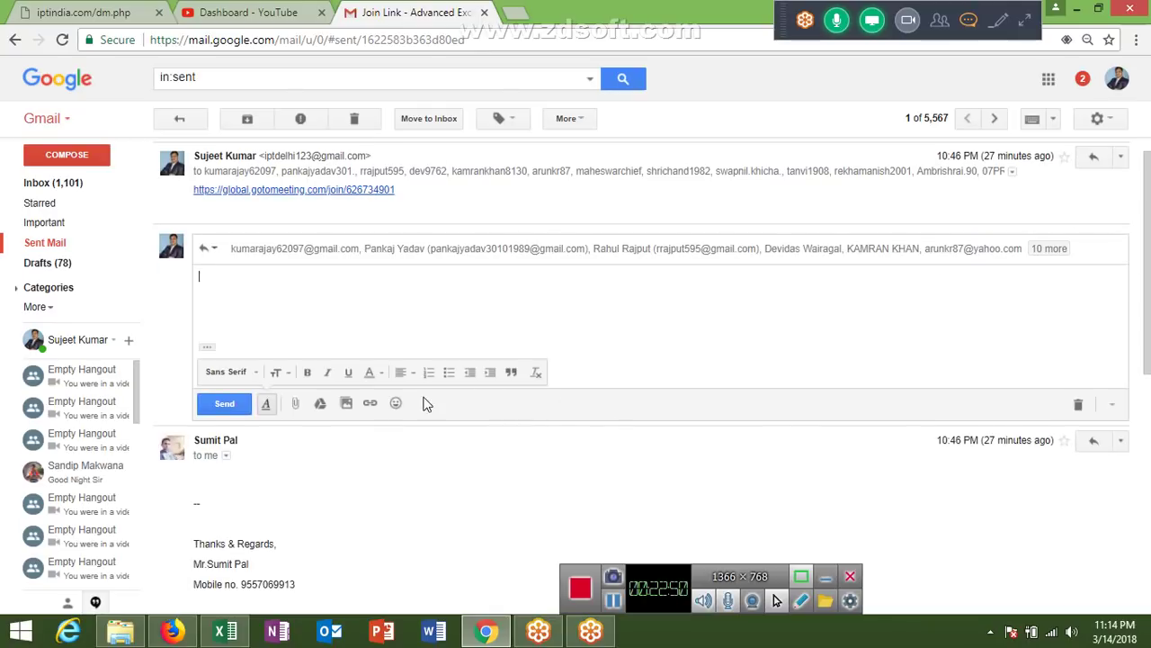
pyautogui.click(295, 403)
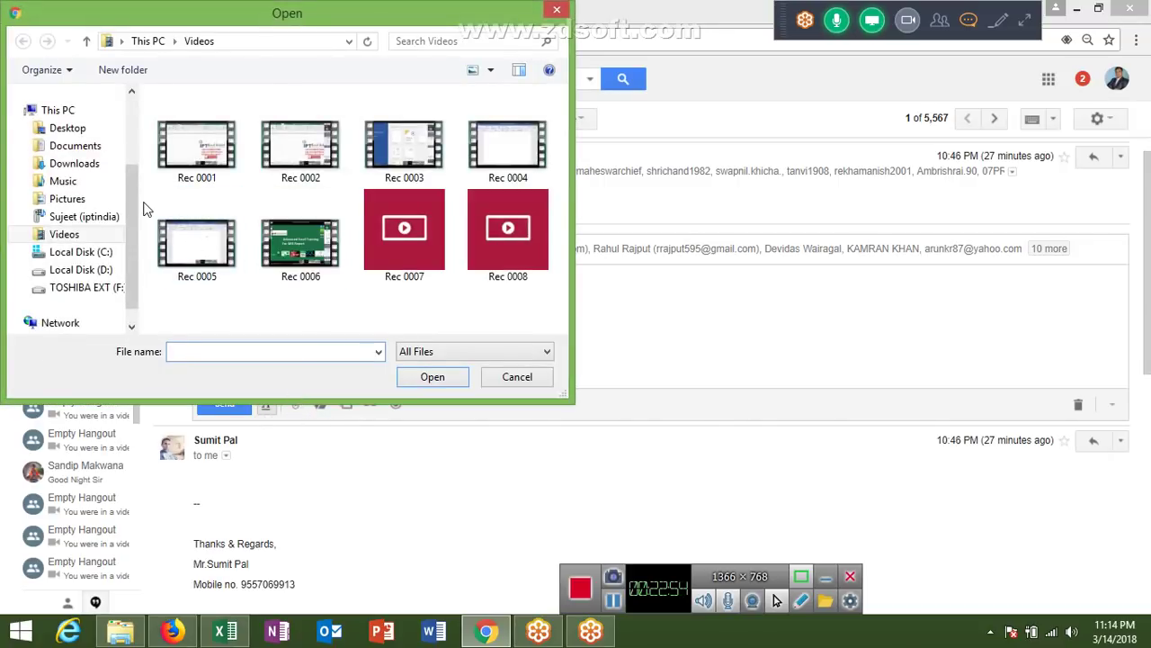
pyautogui.click(109, 149)
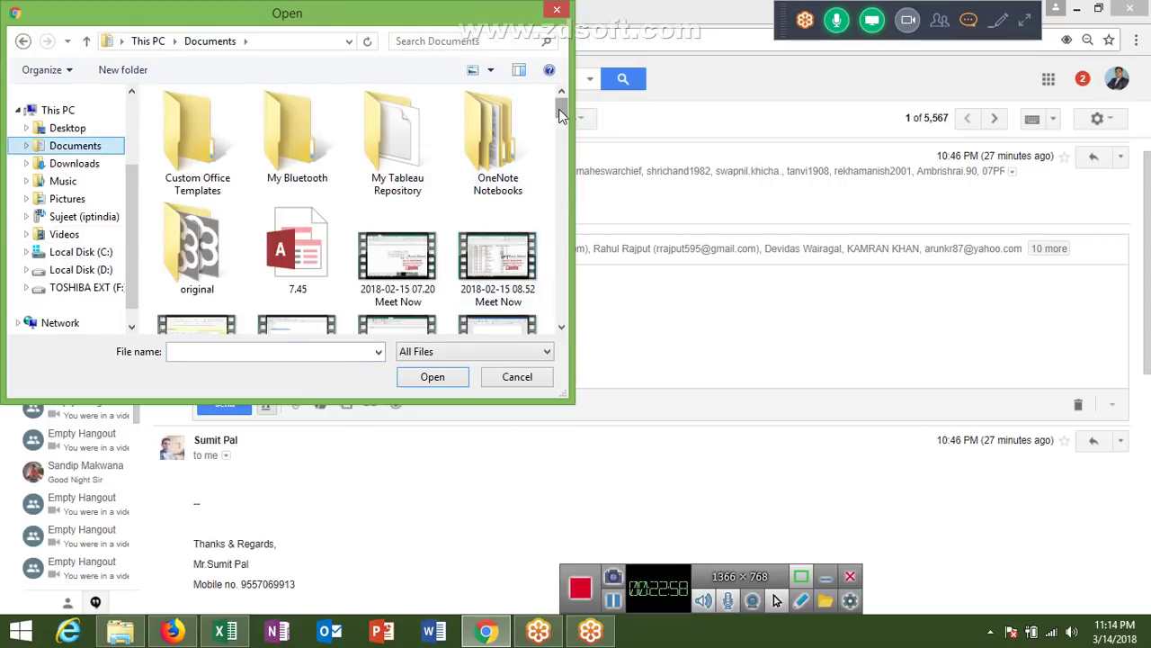
pyautogui.moveTo(561, 115)
pyautogui.mouseDown()
pyautogui.moveTo(578, 214)
pyautogui.moveTo(565, 291)
pyautogui.moveTo(569, 245)
pyautogui.mouseUp()
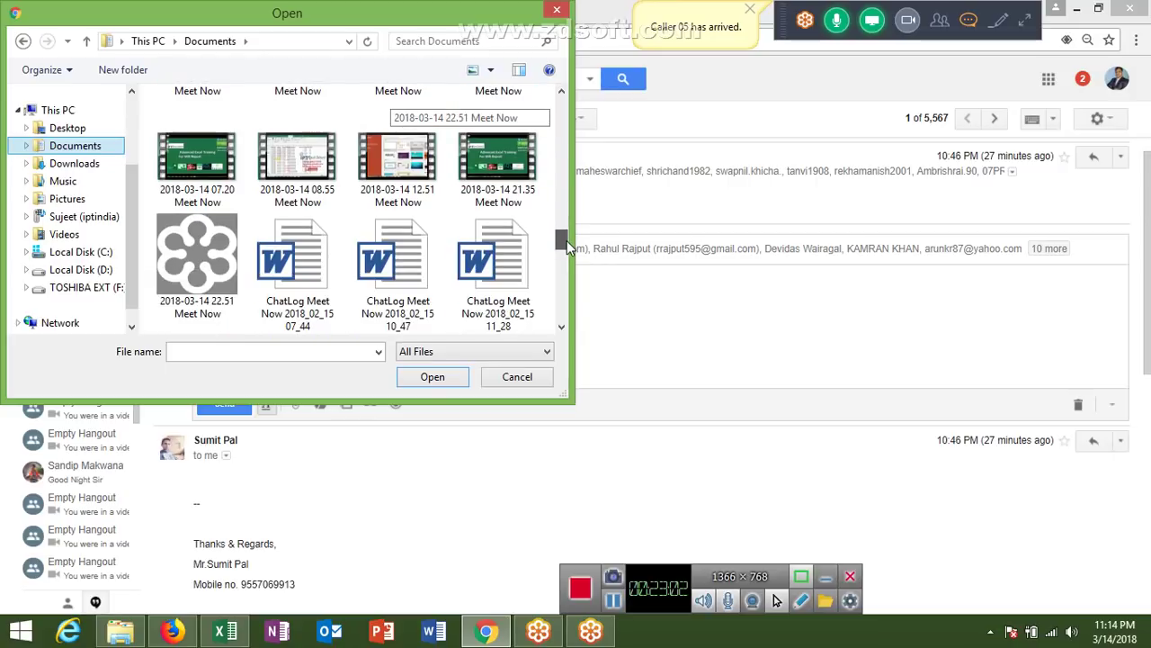
pyautogui.click(89, 131)
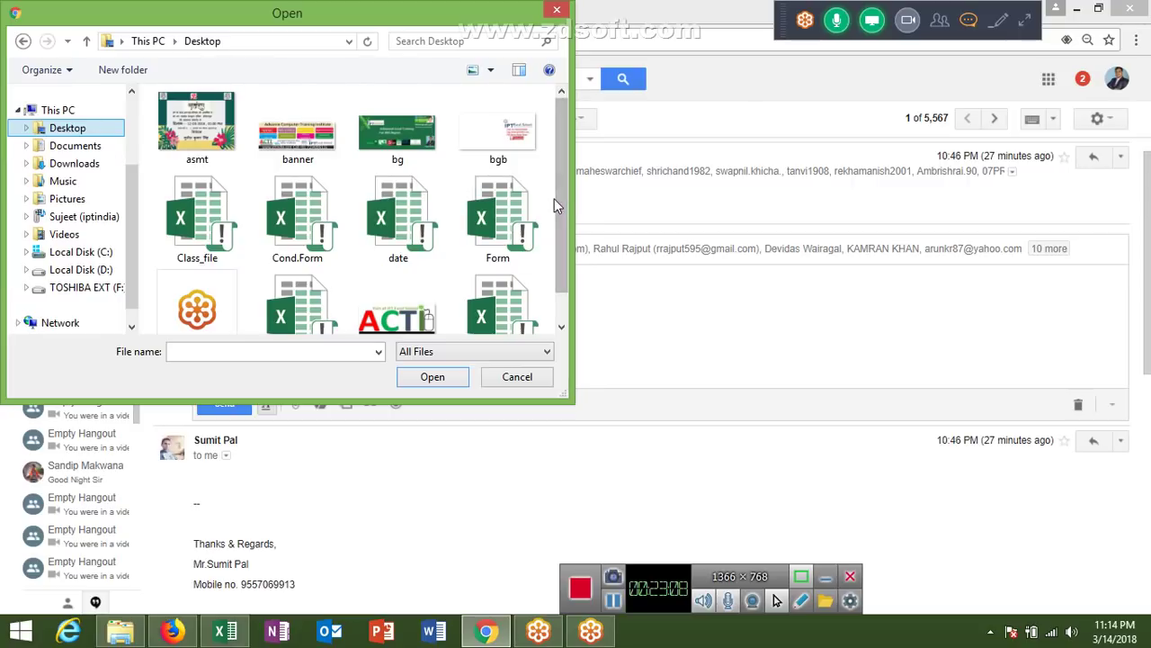
pyautogui.moveTo(566, 205); pyautogui.dragTo(564, 236)
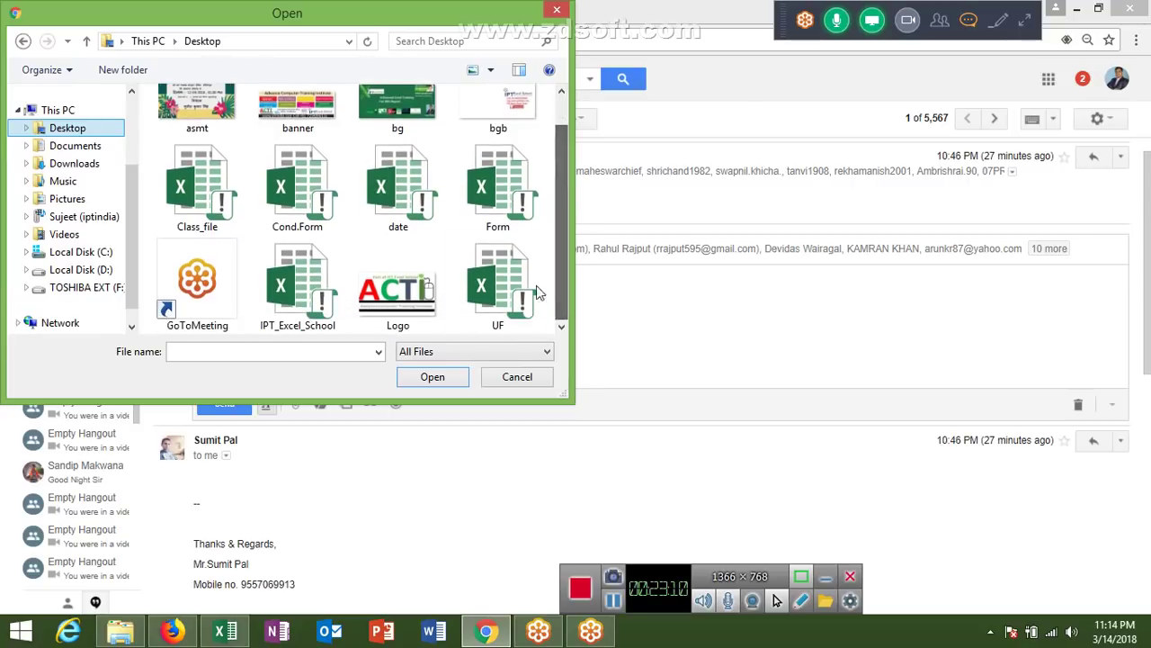
pyautogui.doubleClick(197, 188)
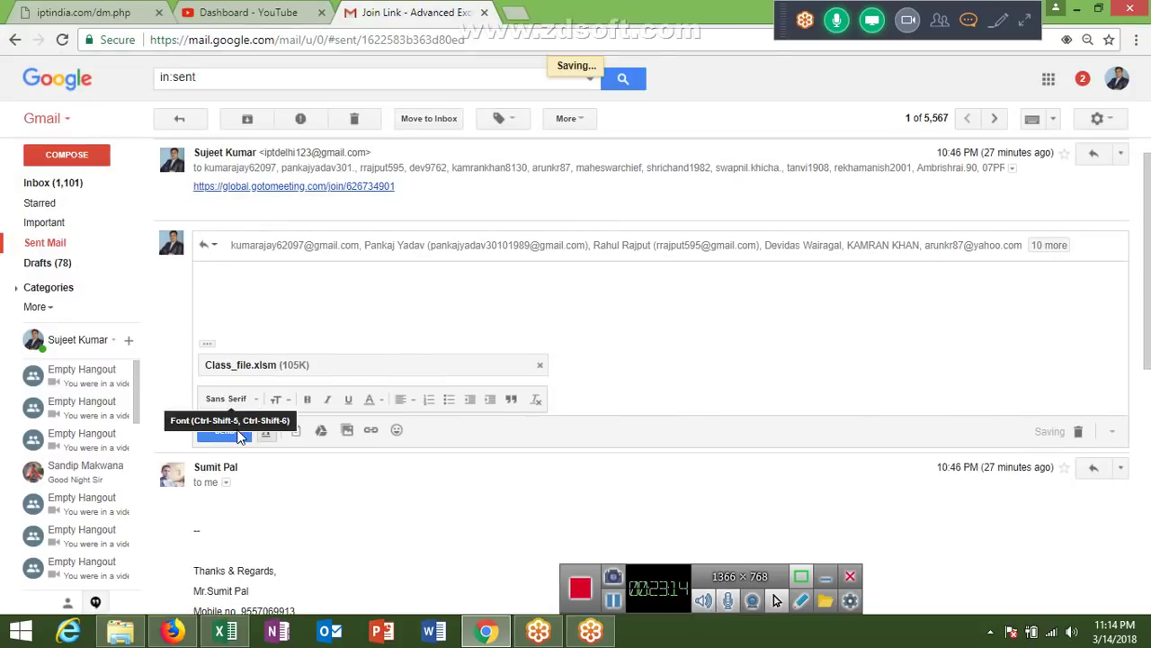
# Send the reply with the attachment, then minimise the Excel window
pyautogui.click(224, 430)
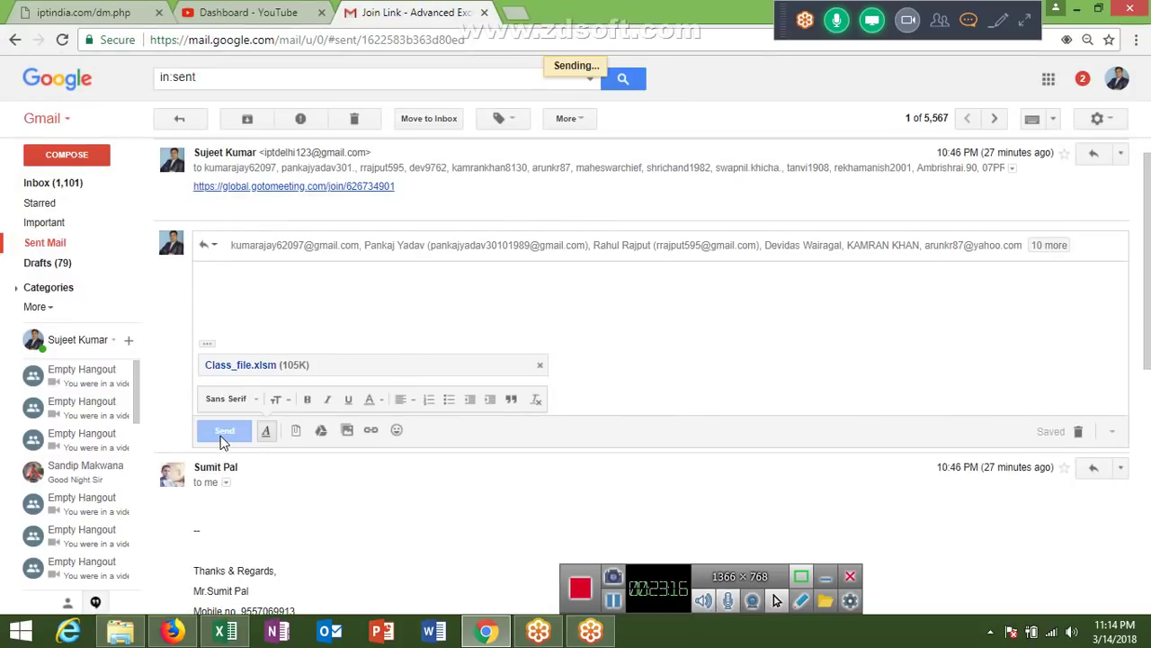
pyautogui.click(224, 630)
pyautogui.click(242, 628)
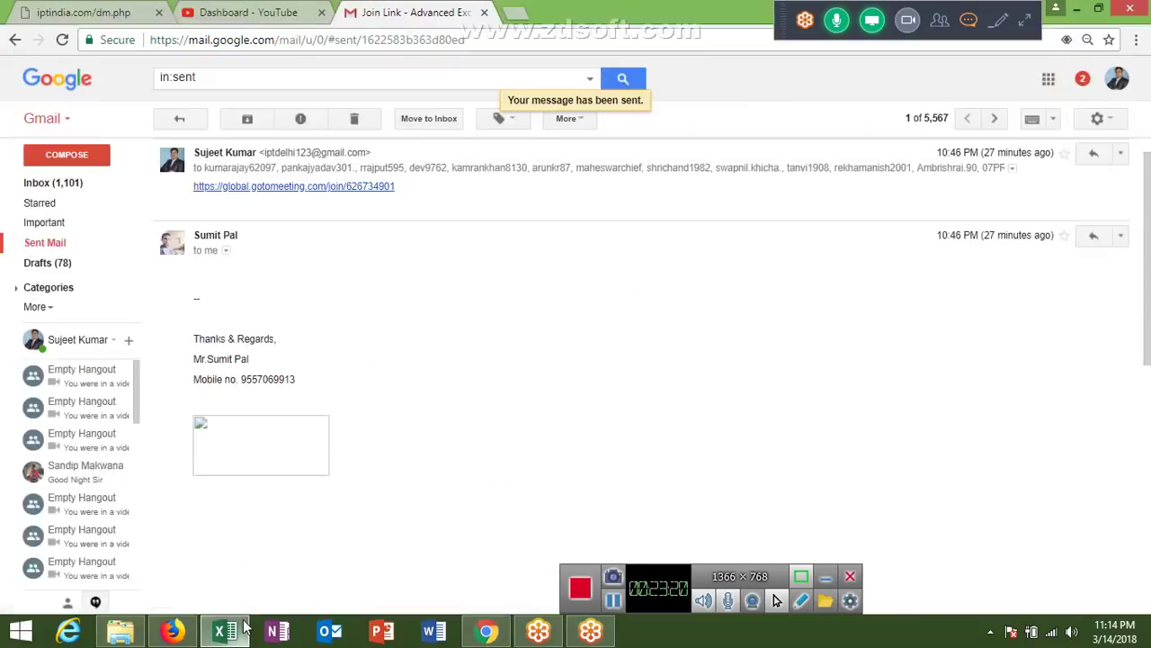
# Restore Excel from the taskbar and start a new blank workbook, Book1
pyautogui.click(222, 632)
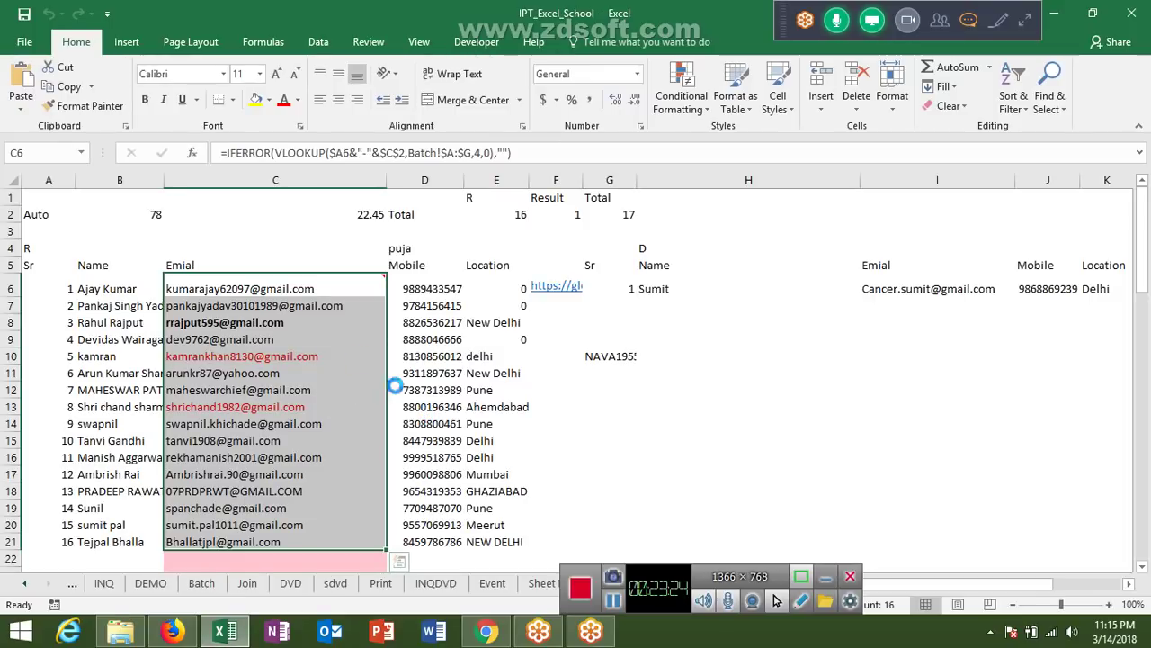
pyautogui.hotkey('ctrl', 'n')
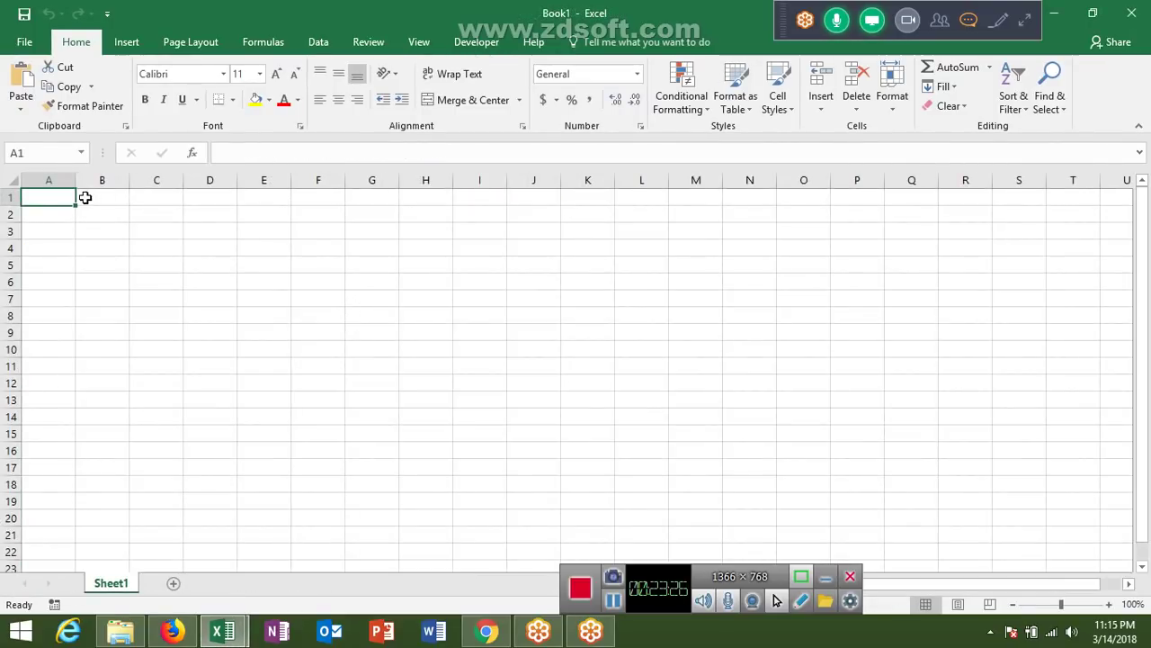
pyautogui.write('asdf')
pyautogui.press('BackSpace')
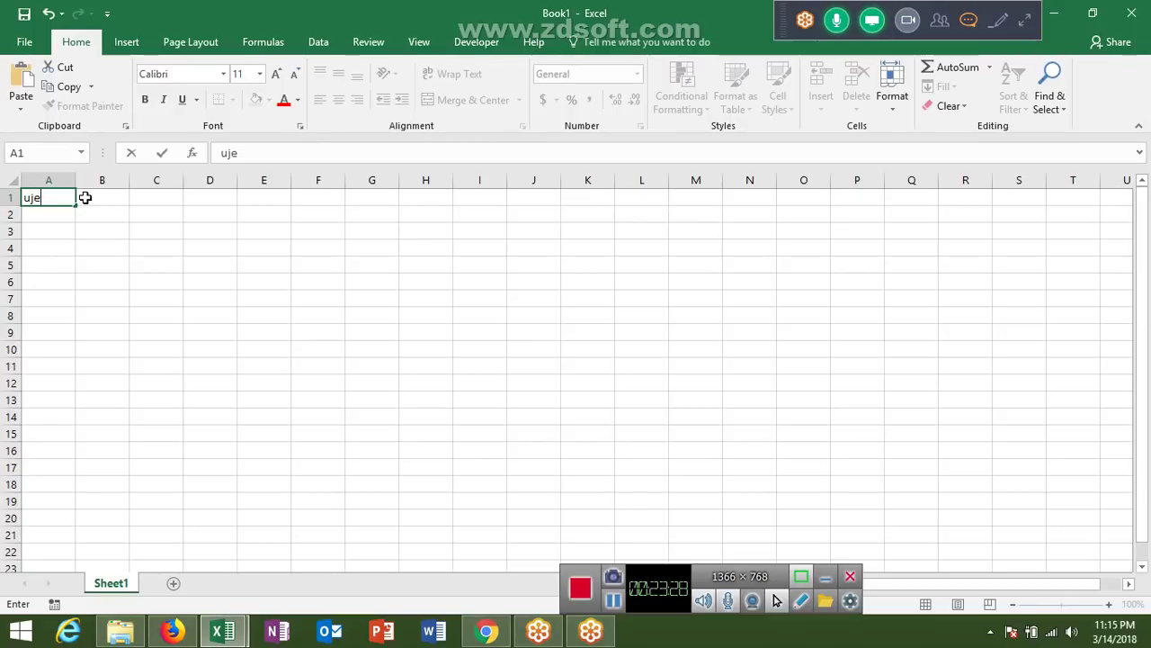
pyautogui.press('BackSpace')
pyautogui.press('BackSpace')
pyautogui.press('BackSpace')
# Enter a full name in cell A1, then delete it again
pyautogui.write('Sujee')
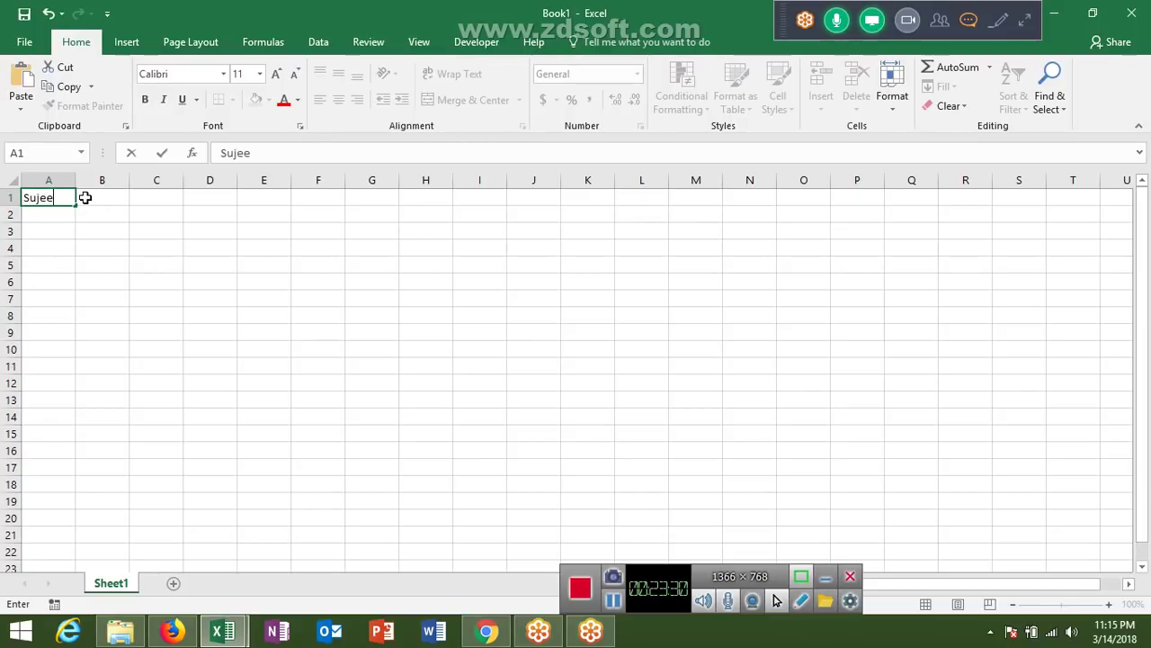
pyautogui.write('t ku')
pyautogui.write('mar')
pyautogui.press('Return')
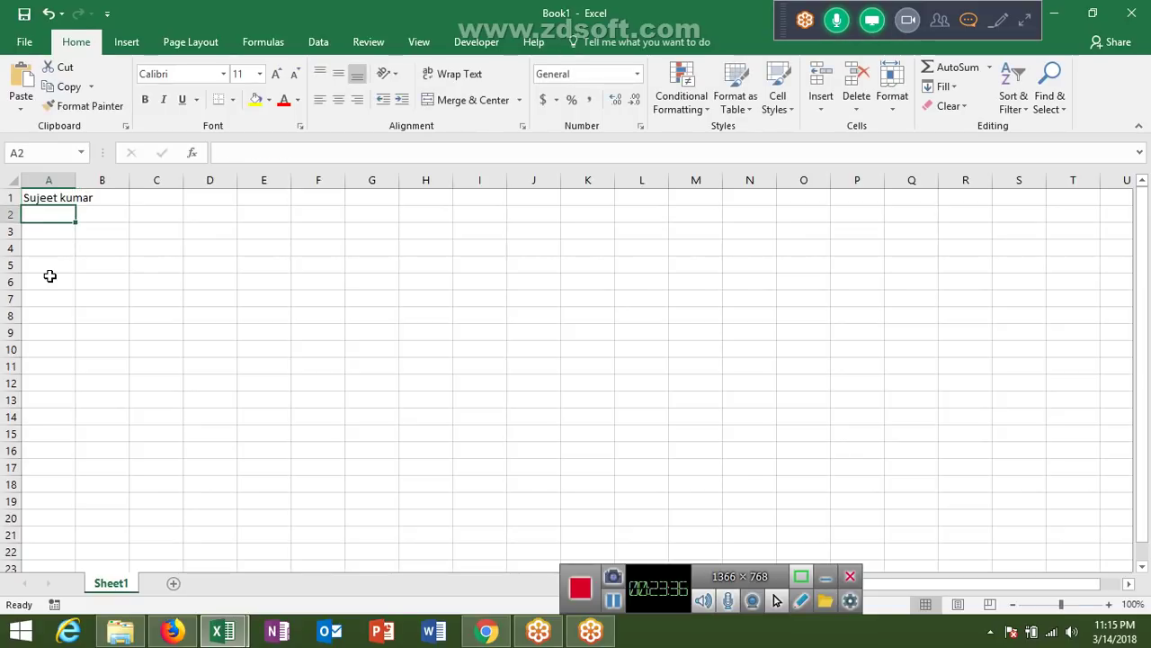
pyautogui.click(59, 191)
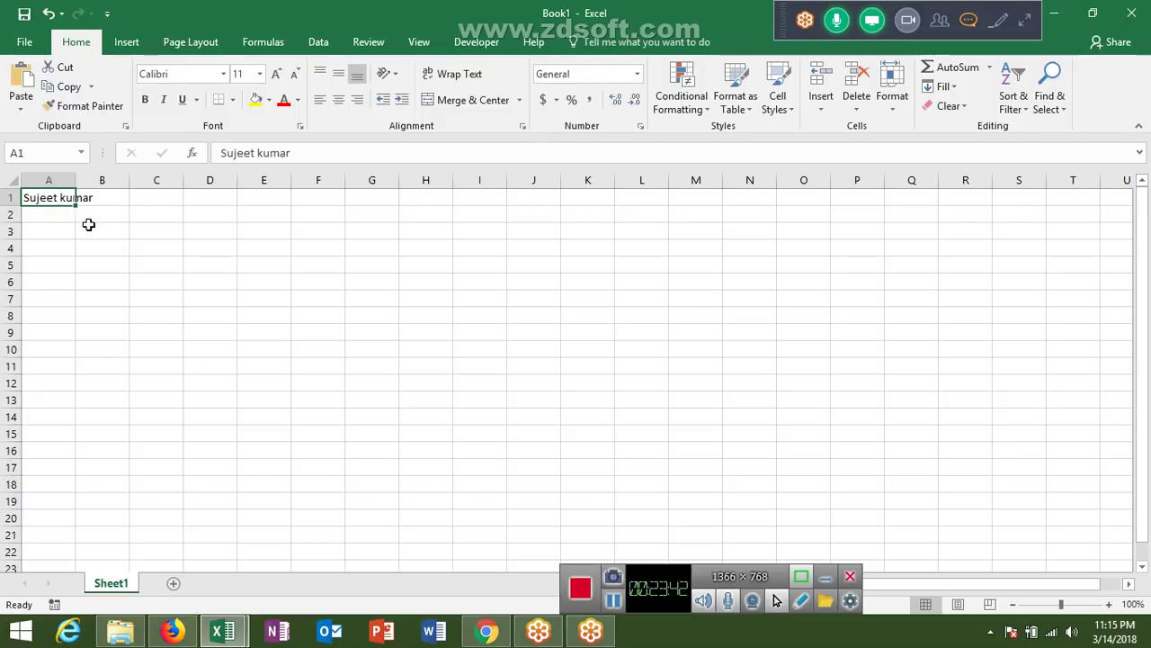
pyautogui.press('Delete')
# Enter the numbers 1, 2, 3, 4, 5, 6, 3, 5, 3 down A1:A9
pyautogui.write('1')
pyautogui.press('Return')
pyautogui.write('2')
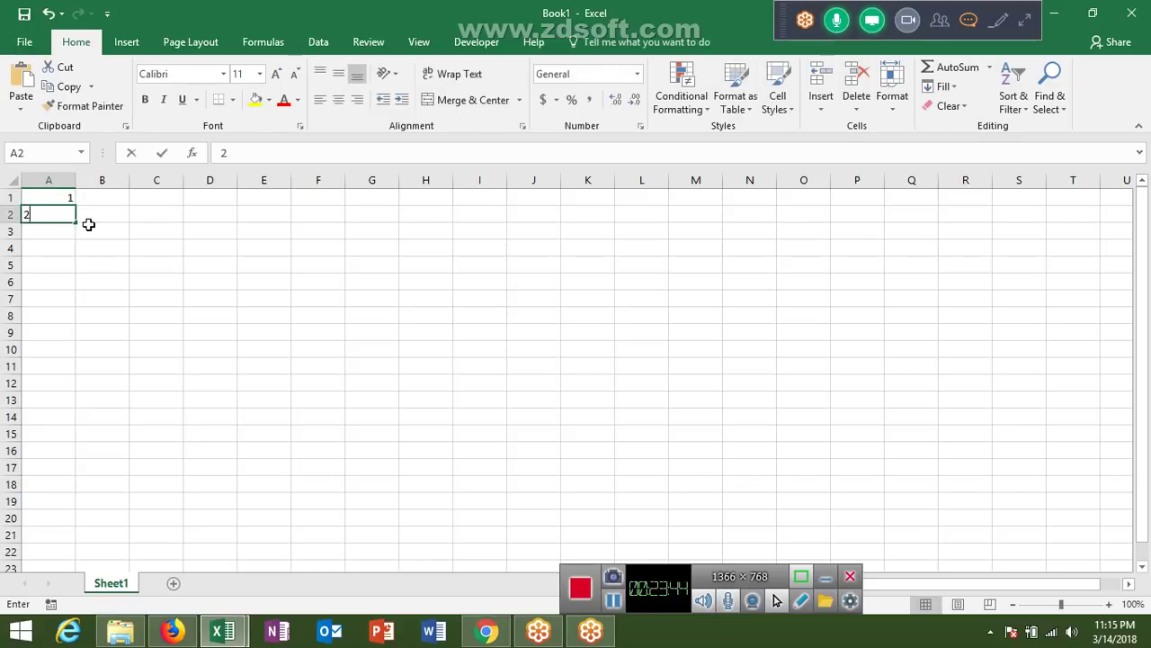
pyautogui.press('Return')
pyautogui.write('3')
pyautogui.press('Return')
pyautogui.write('4')
pyautogui.press('Return')
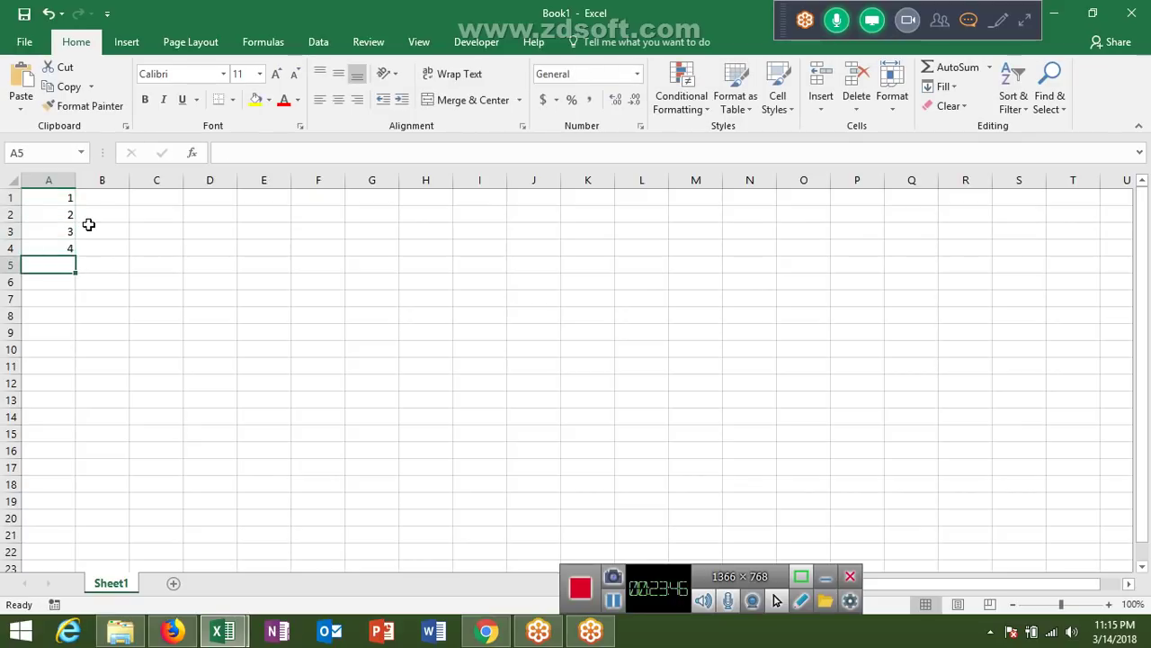
pyautogui.write('5')
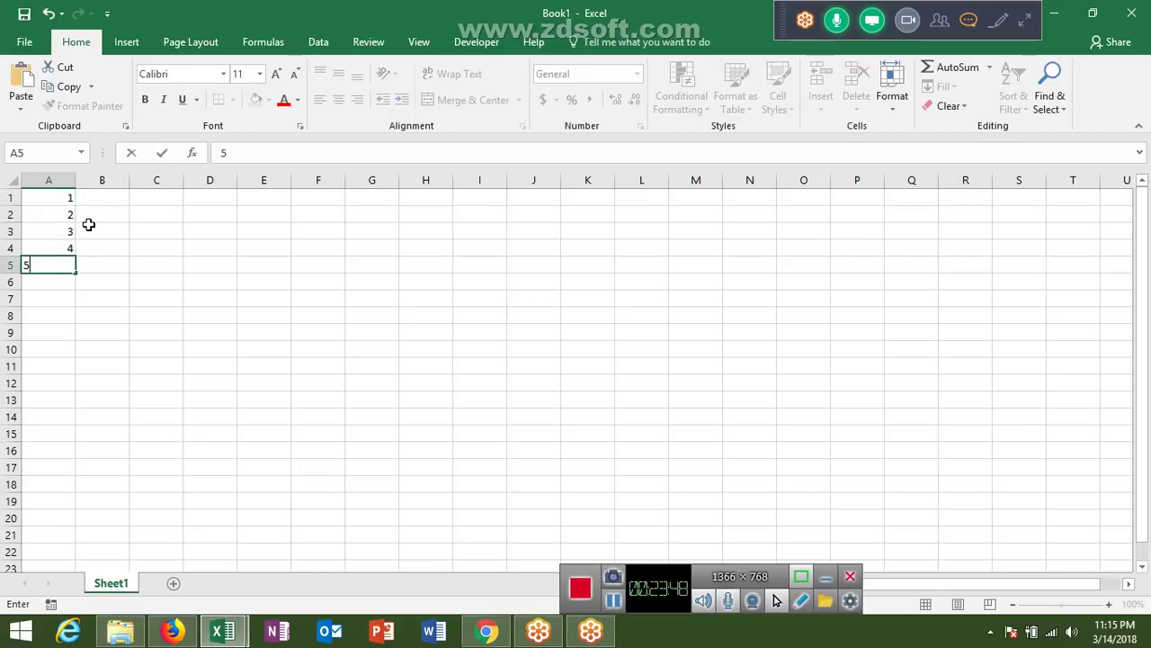
pyautogui.press('Return')
pyautogui.write('6')
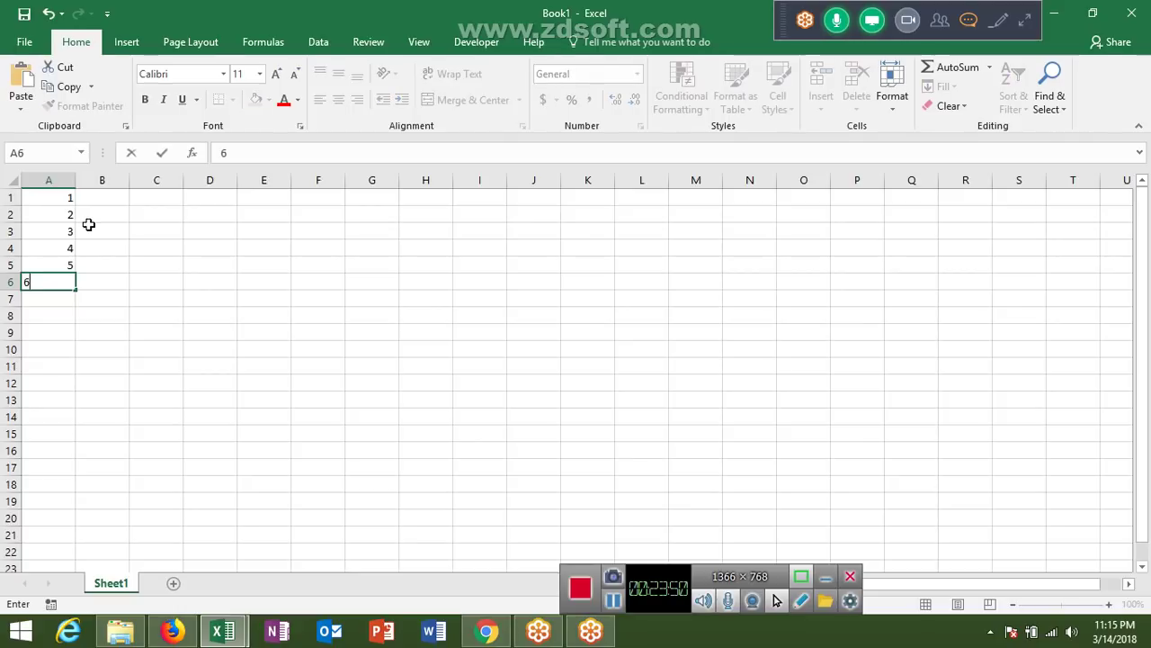
pyautogui.press('Return')
pyautogui.write('3')
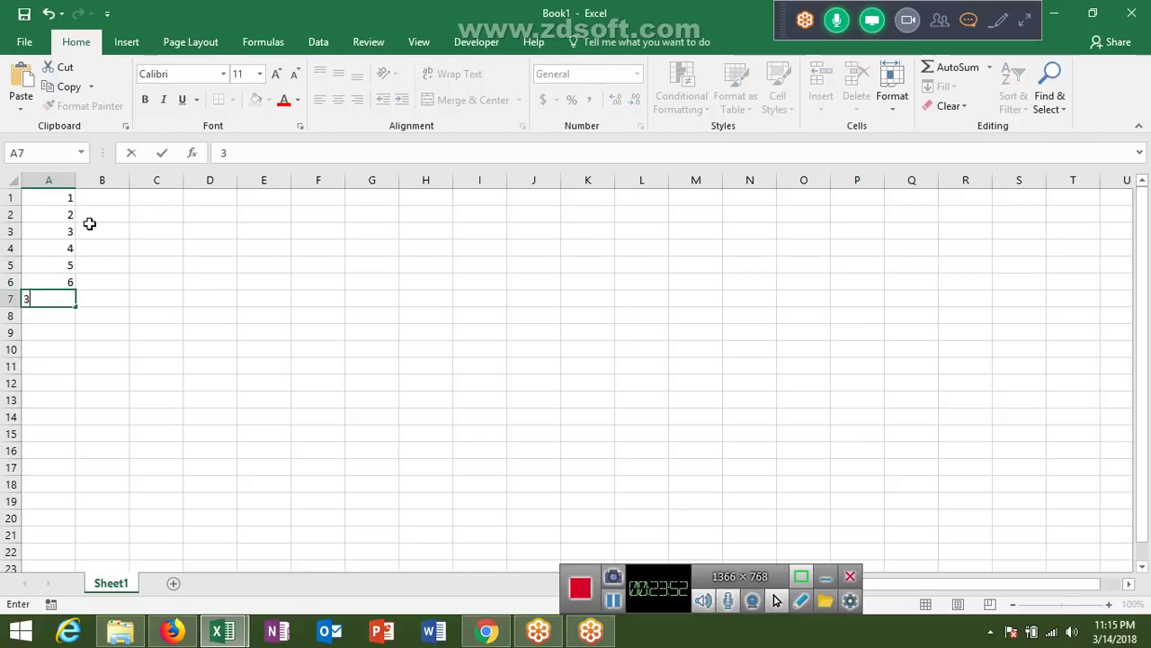
pyautogui.press('Return')
pyautogui.write('5')
pyautogui.press('Return')
pyautogui.write('3')
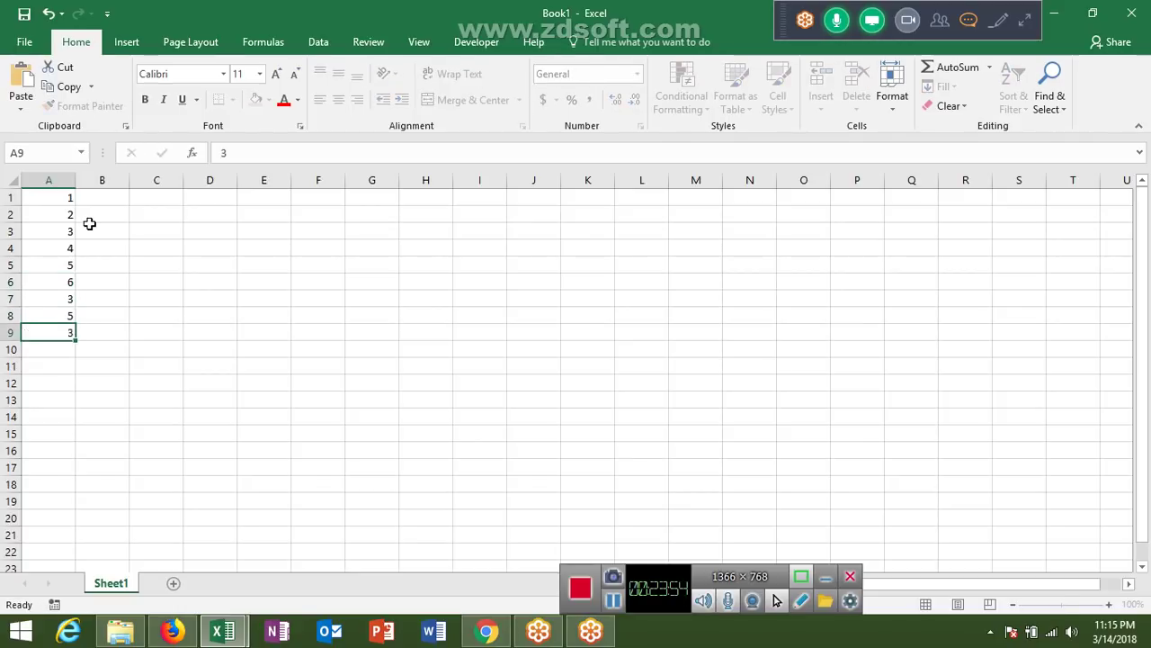
pyautogui.press('Return')
# Total A1:A9 with =SUM(A1:A9) in cell A10
pyautogui.press('Up')
pyautogui.hotkey('ctrl', 'Up')
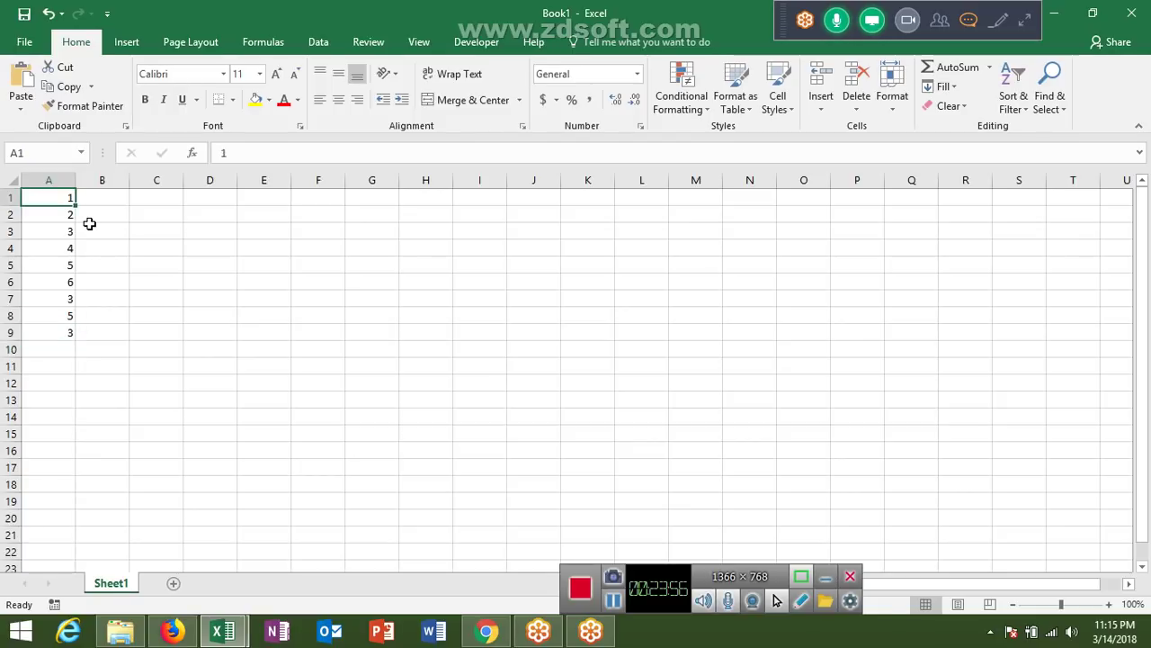
pyautogui.hotkey('ctrl', 'shift', 'Down')
pyautogui.press('Return')
pyautogui.press('Down')
pyautogui.press('Down')
pyautogui.press('Down')
pyautogui.press('Down')
pyautogui.press('Down')
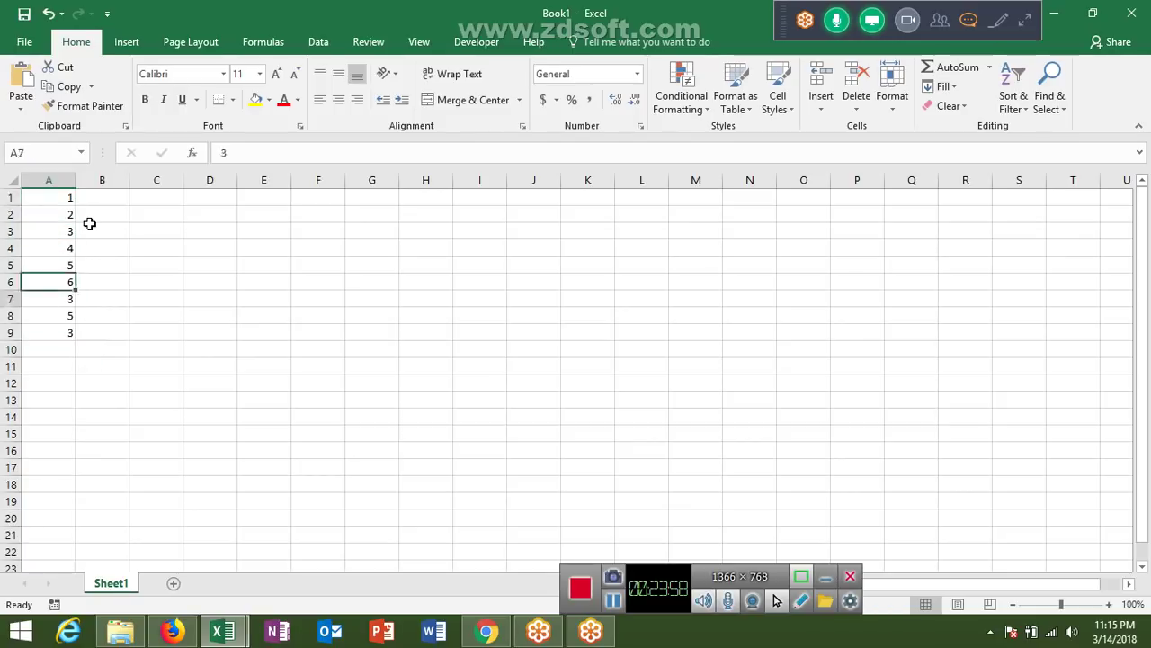
pyautogui.press('Down')
pyautogui.press('Down')
pyautogui.press('Down')
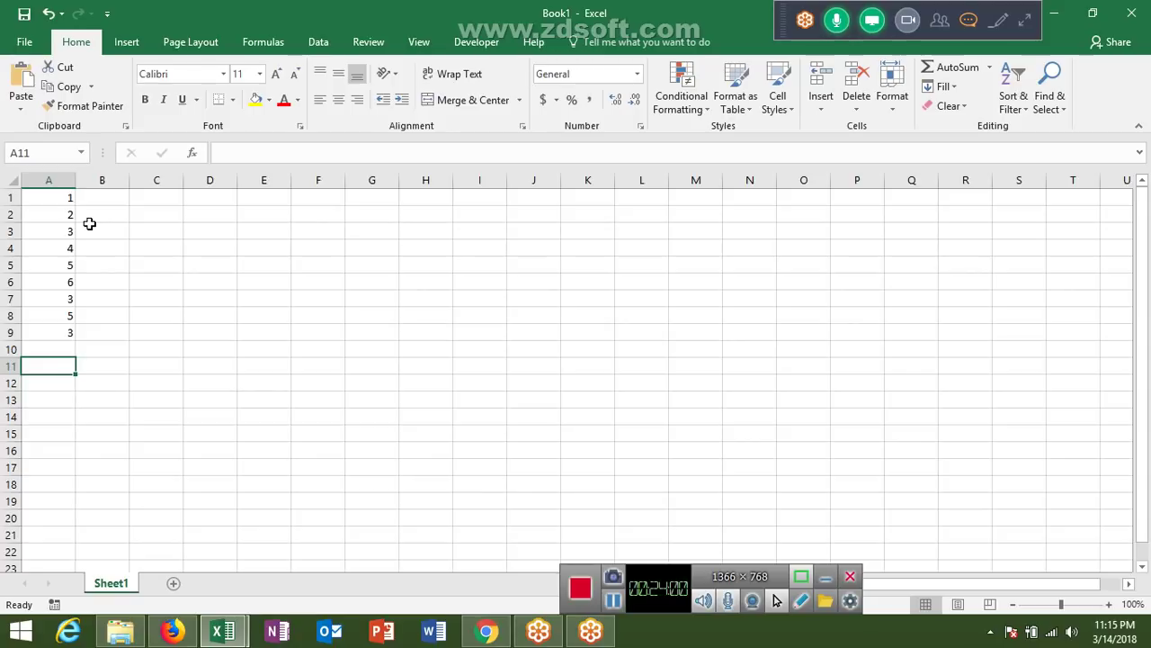
pyautogui.press('Up')
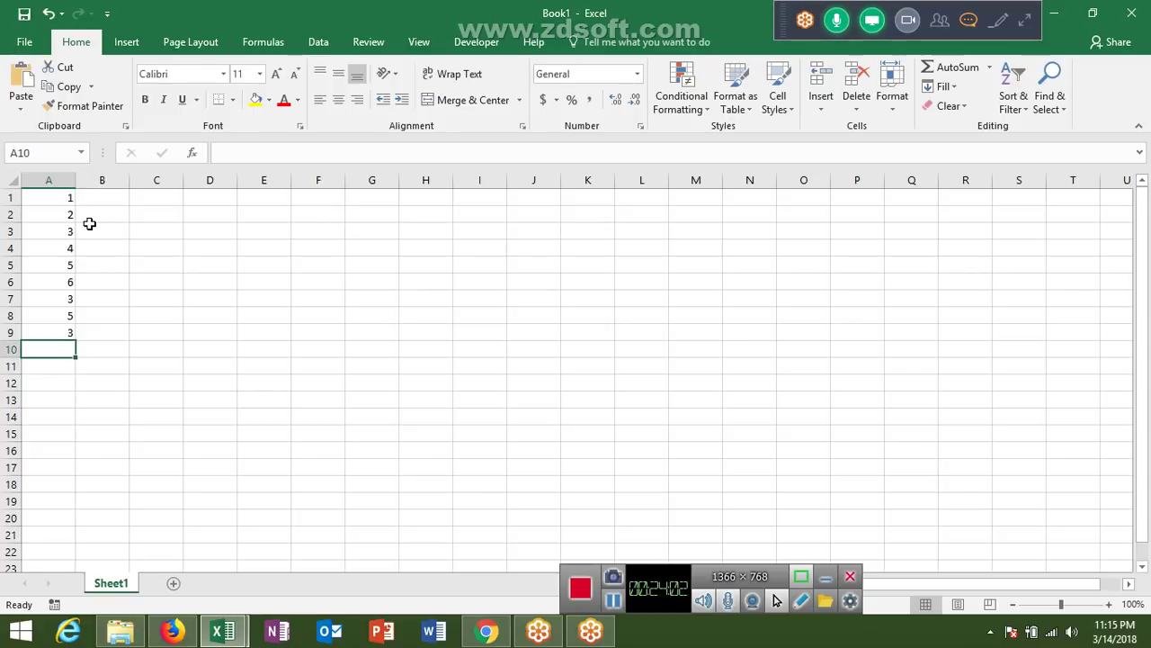
pyautogui.write('=sum')
pyautogui.press('Tab')
pyautogui.press('Up')
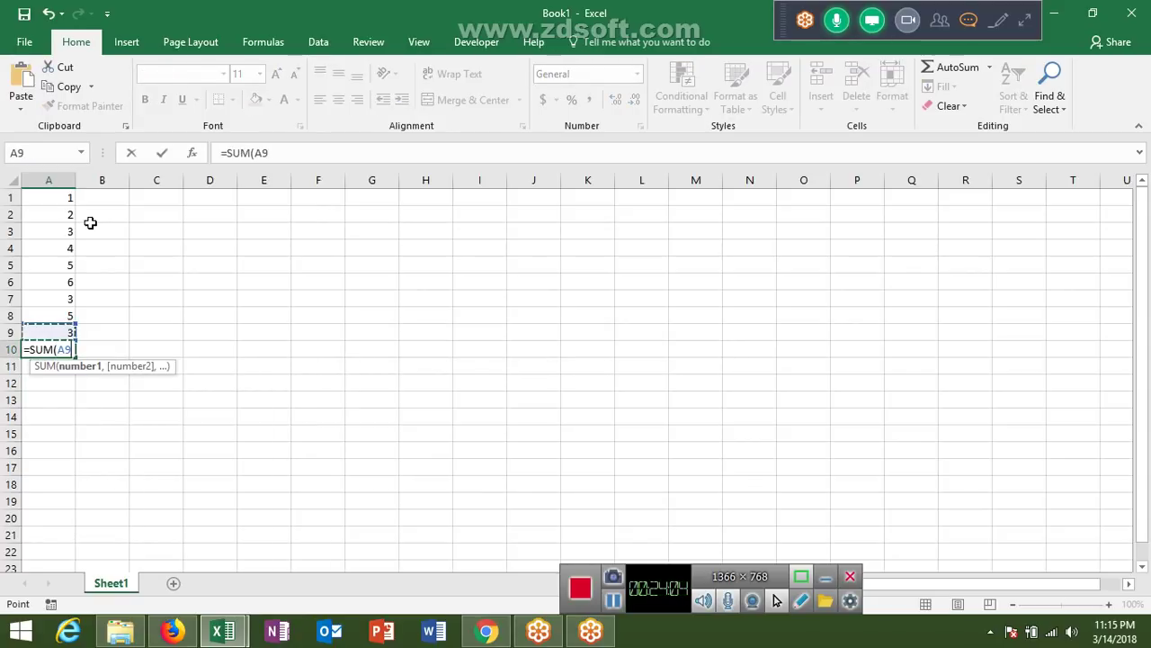
pyautogui.hotkey('ctrl', 'shift', 'Up')
pyautogui.press('Return')
# Clear the value 2 from A2 so the total drops to 30
pyautogui.press('Up')
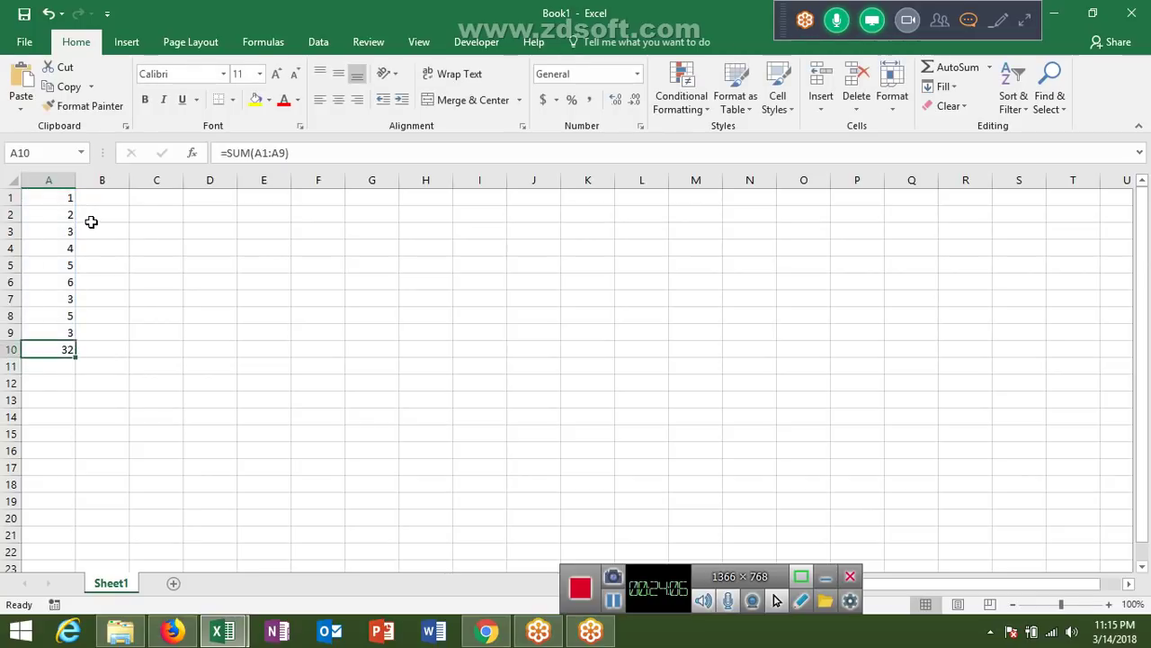
pyautogui.press('Up')
pyautogui.press('Up')
pyautogui.press('Up')
pyautogui.press('Up')
pyautogui.press('Up')
pyautogui.press('Up')
pyautogui.hotkey('shift', 'space')
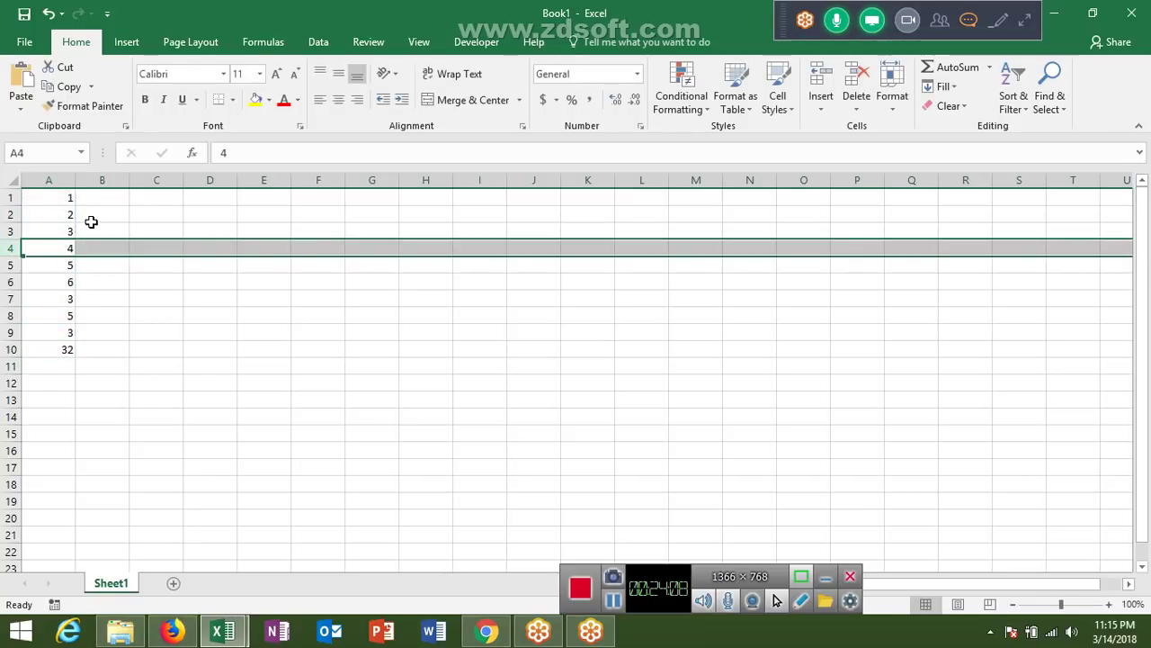
pyautogui.hotkey('shift', 'Down')
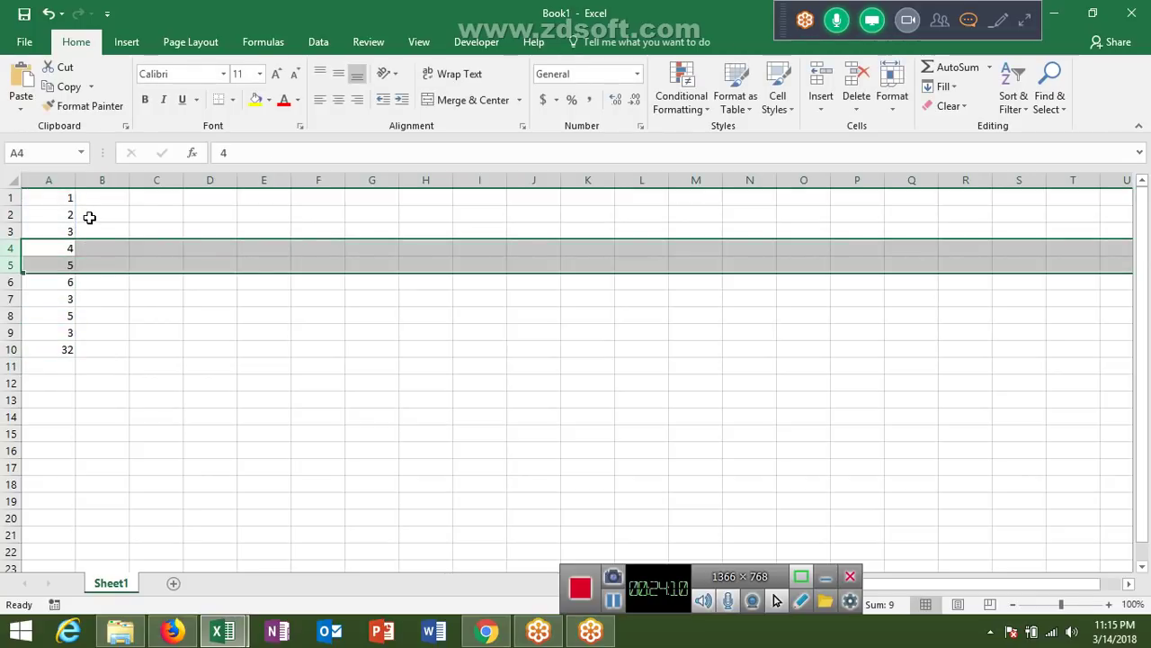
pyautogui.press('Up')
pyautogui.press('Up')
pyautogui.press('Delete')
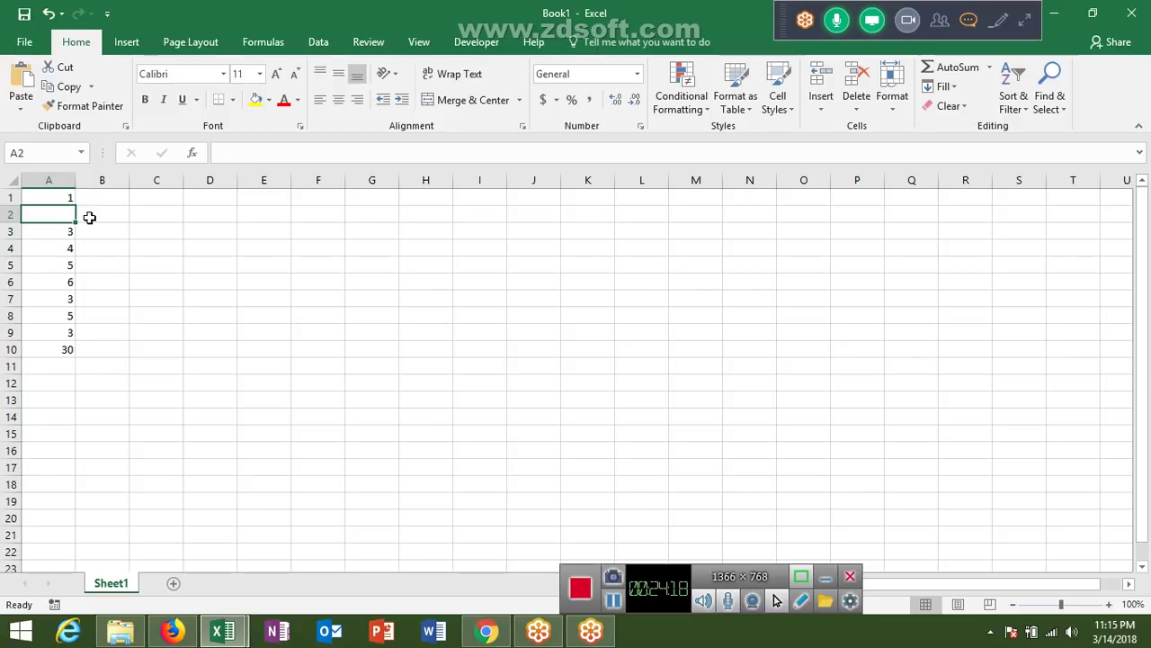
# Select A1:A10 and delete all the numbers and the total
pyautogui.press('Down')
pyautogui.press('Up')
pyautogui.press('Up')
pyautogui.hotkey('shift', 'Down')
pyautogui.hotkey('shift', 'Down')
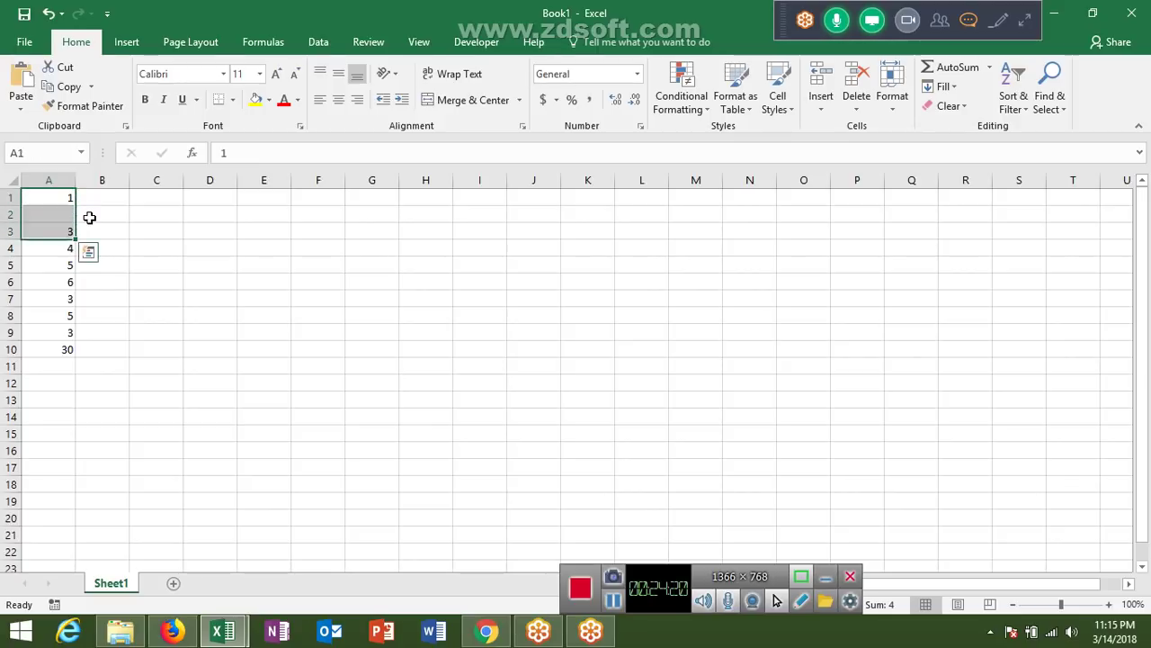
pyautogui.hotkey('ctrl', 'shift', 'Down')
pyautogui.hotkey('ctrl', 'shift', 'Down')
pyautogui.hotkey('ctrl', 'shift', 'Up')
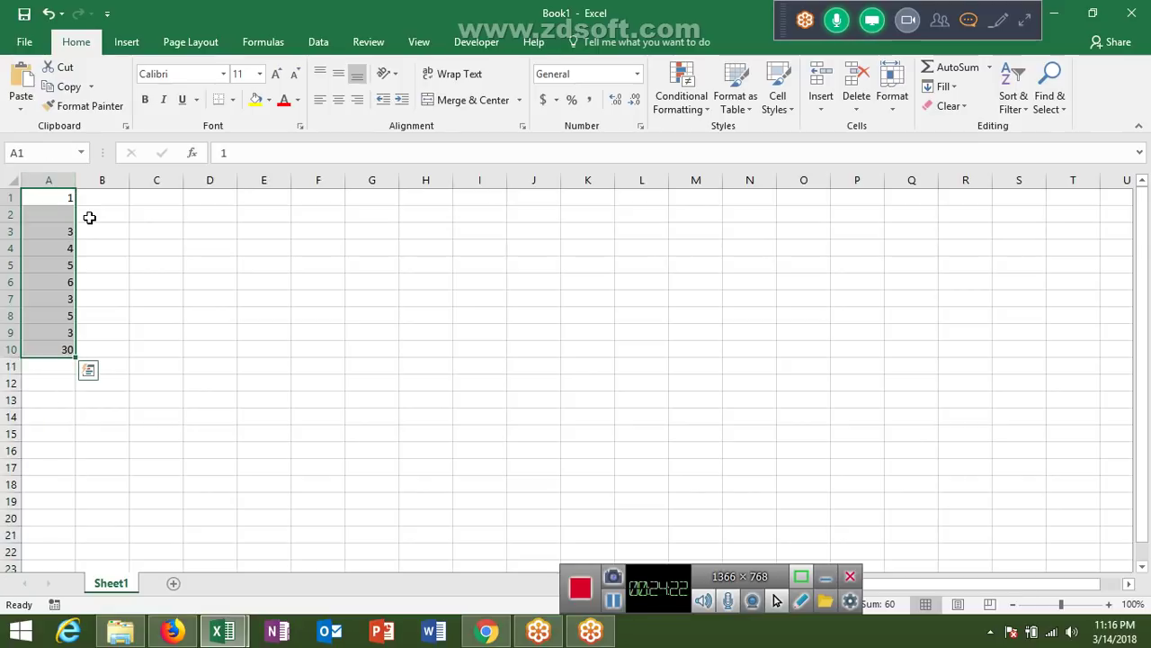
pyautogui.press('Delete')
# Enter the formula =ROW() in cell A1
pyautogui.hotkey('ctrl', 'Home')
pyautogui.write('=')
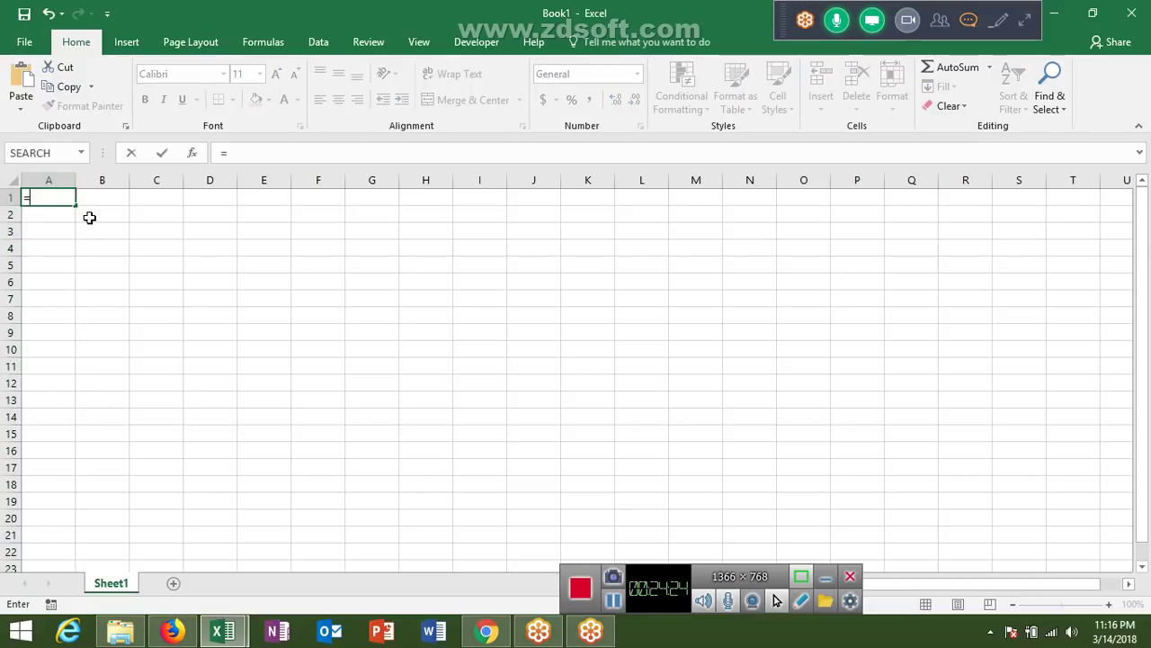
pyautogui.write('row')
pyautogui.press('Tab')
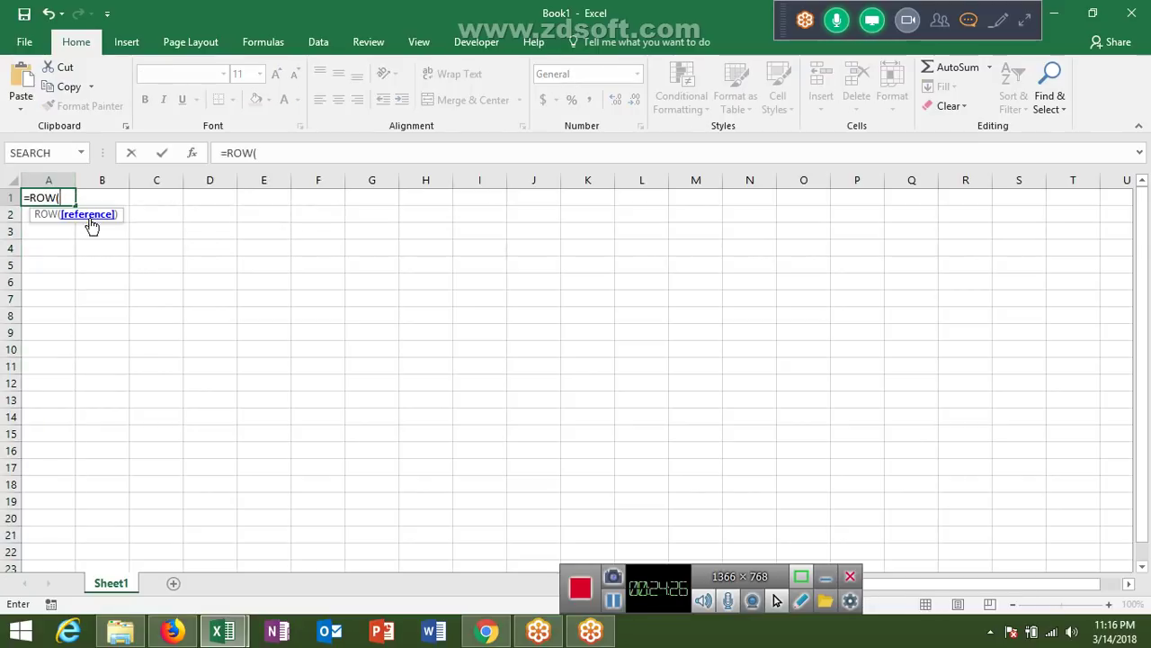
pyautogui.write(')')
pyautogui.press('Return')
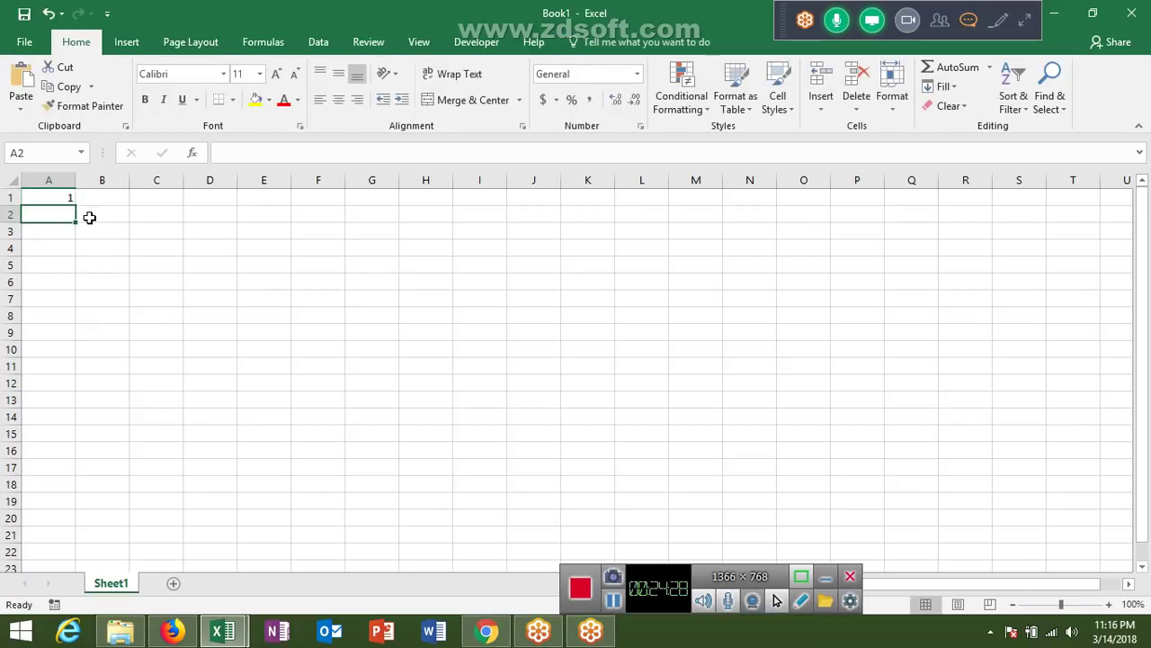
# Fill the =ROW() formula down column A to row 14
pyautogui.press('Up')
pyautogui.hotkey('shift', 'space')
pyautogui.hotkey('shift', 'Down')
pyautogui.hotkey('shift', 'Down')
pyautogui.hotkey('shift', 'Down')
pyautogui.hotkey('shift', 'Down')
pyautogui.hotkey('shift', 'Down')
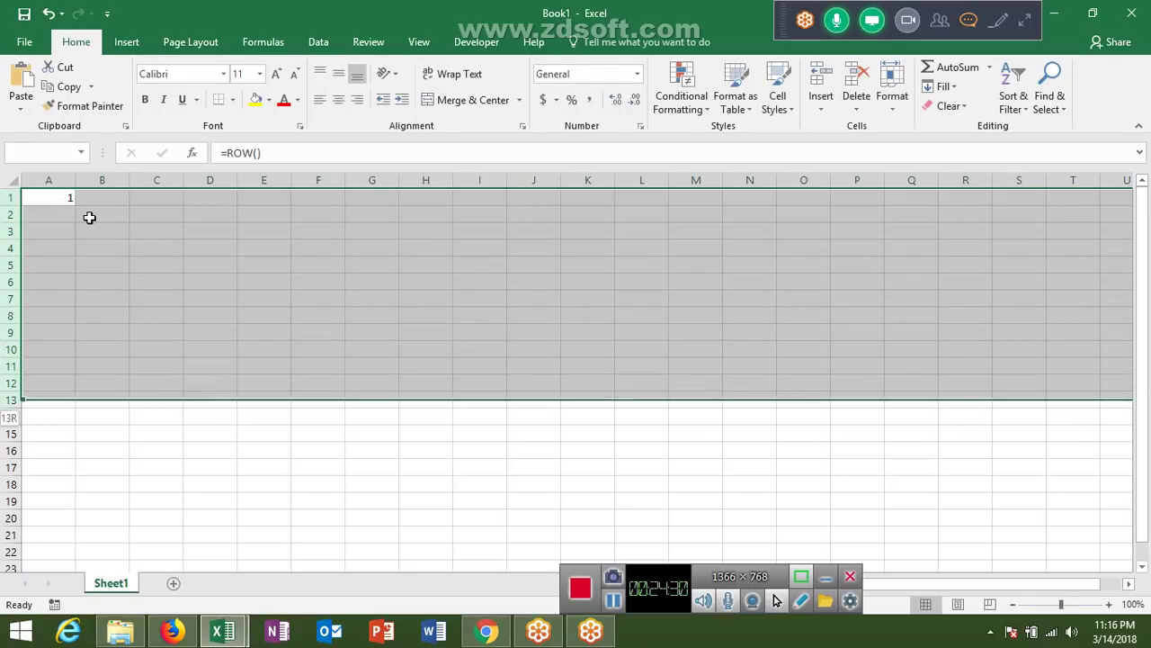
pyautogui.hotkey('shift', 'Down')
pyautogui.hotkey('ctrl', 'd')
pyautogui.press('Down')
pyautogui.press('Down')
pyautogui.press('Down')
pyautogui.press('Down')
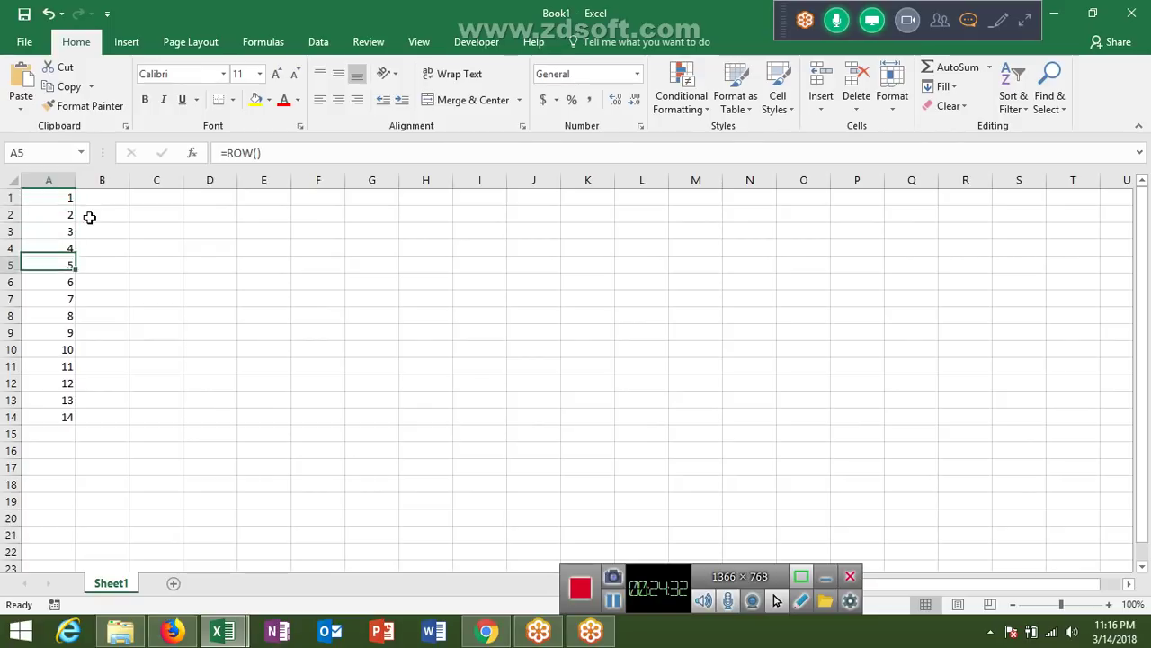
# Delete rows 5 and 7 so the serial numbers renumber 1–12
pyautogui.hotkey('shift', 'space')
pyautogui.hotkey('ctrl', '-')
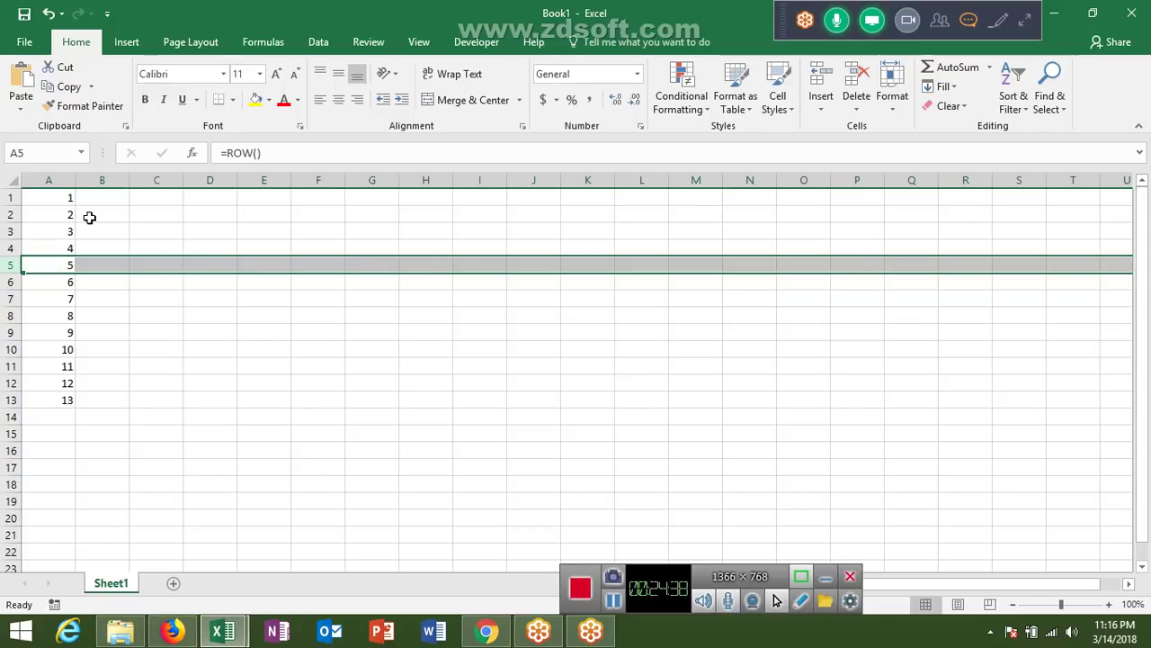
pyautogui.press('Down')
pyautogui.press('Down')
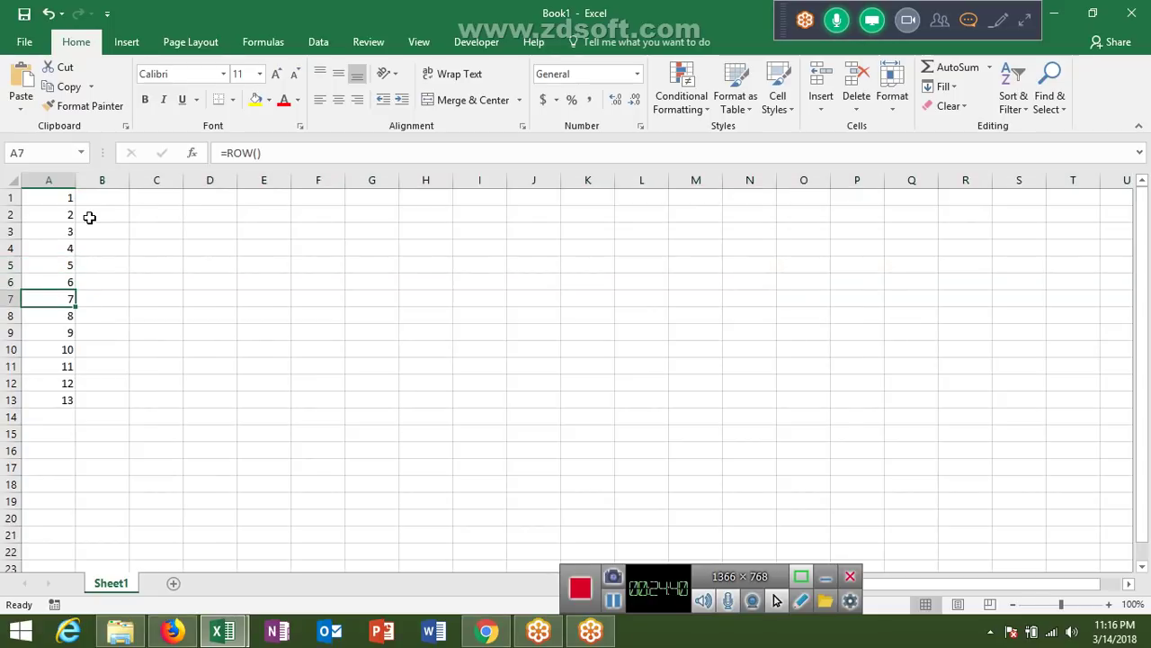
pyautogui.hotkey('shift', 'space')
pyautogui.hotkey('ctrl', '-')
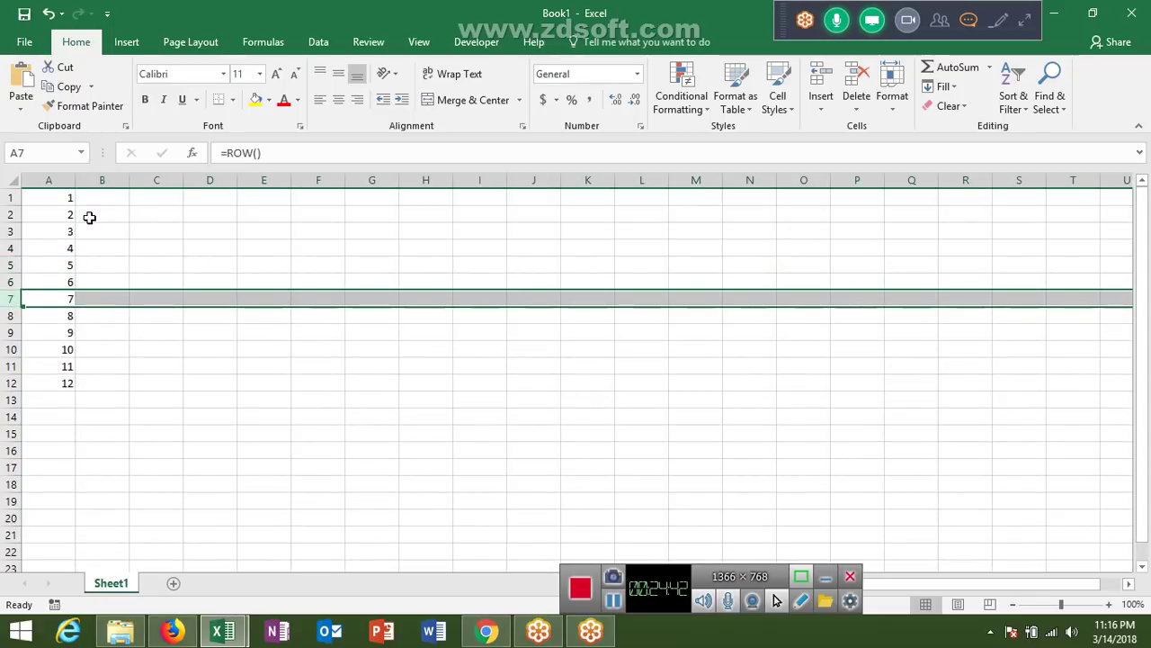
# Select the serial numbers A1:A12 and clear them
pyautogui.press('Up')
pyautogui.press('Up')
pyautogui.press('Up')
pyautogui.press('Up')
pyautogui.press('Up')
pyautogui.press('Up')
pyautogui.hotkey('ctrl', 'shift', 'Down')
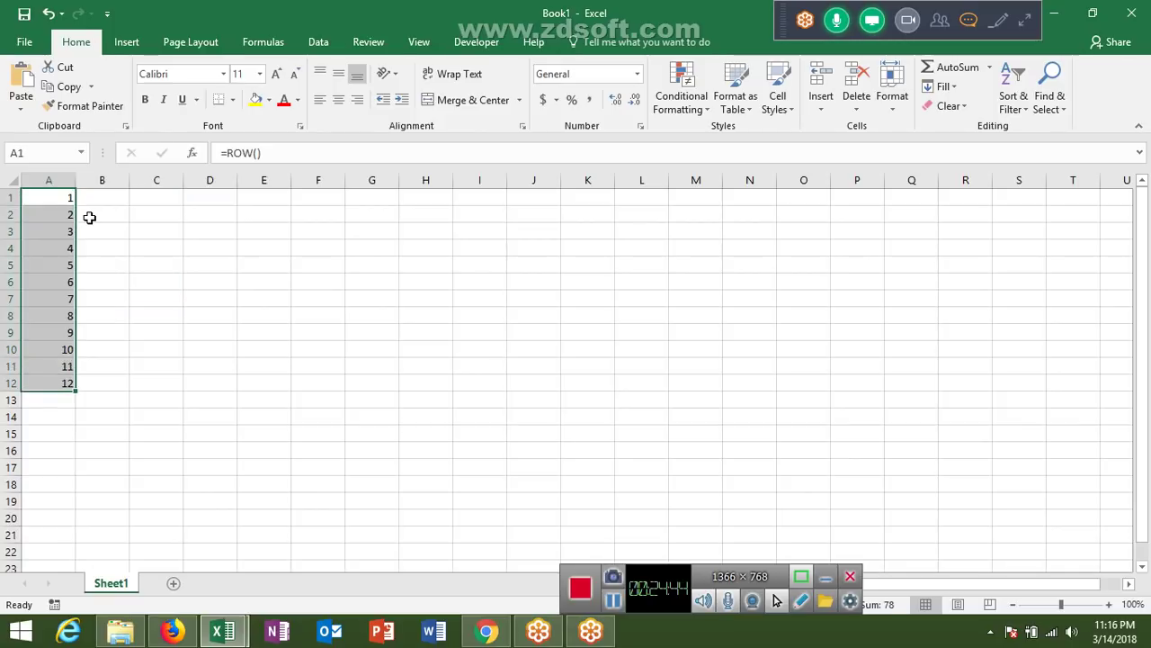
pyautogui.press('Down')
pyautogui.press('Down')
pyautogui.press('Up')
pyautogui.press('Up')
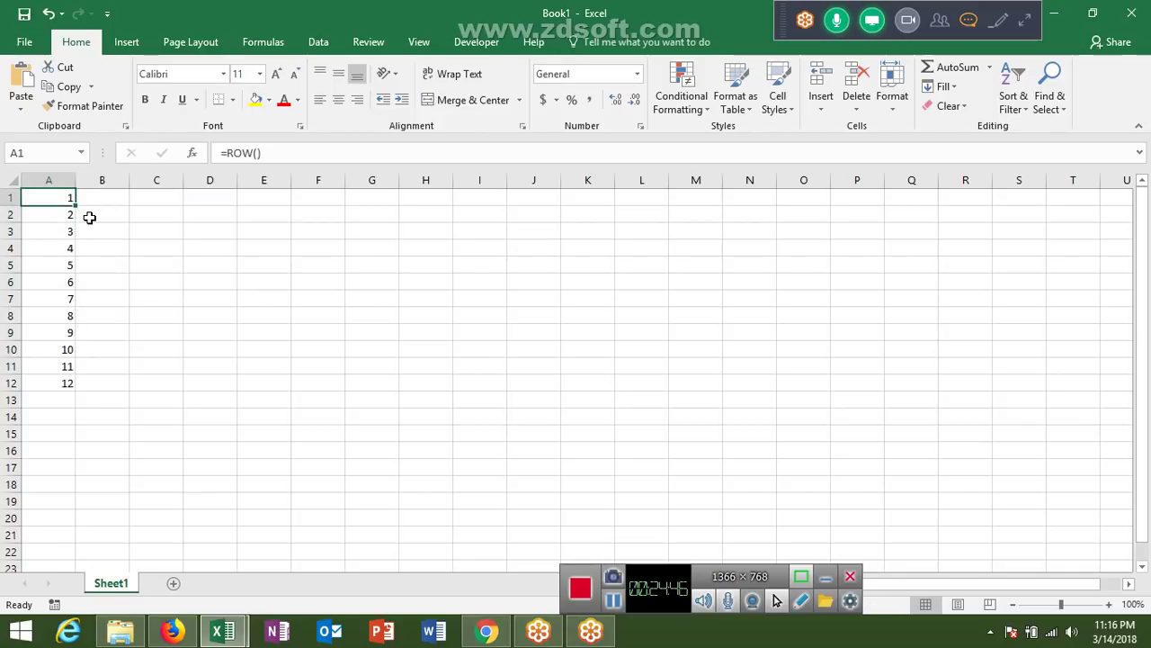
pyautogui.hotkey('ctrl', 'shift', 'Down')
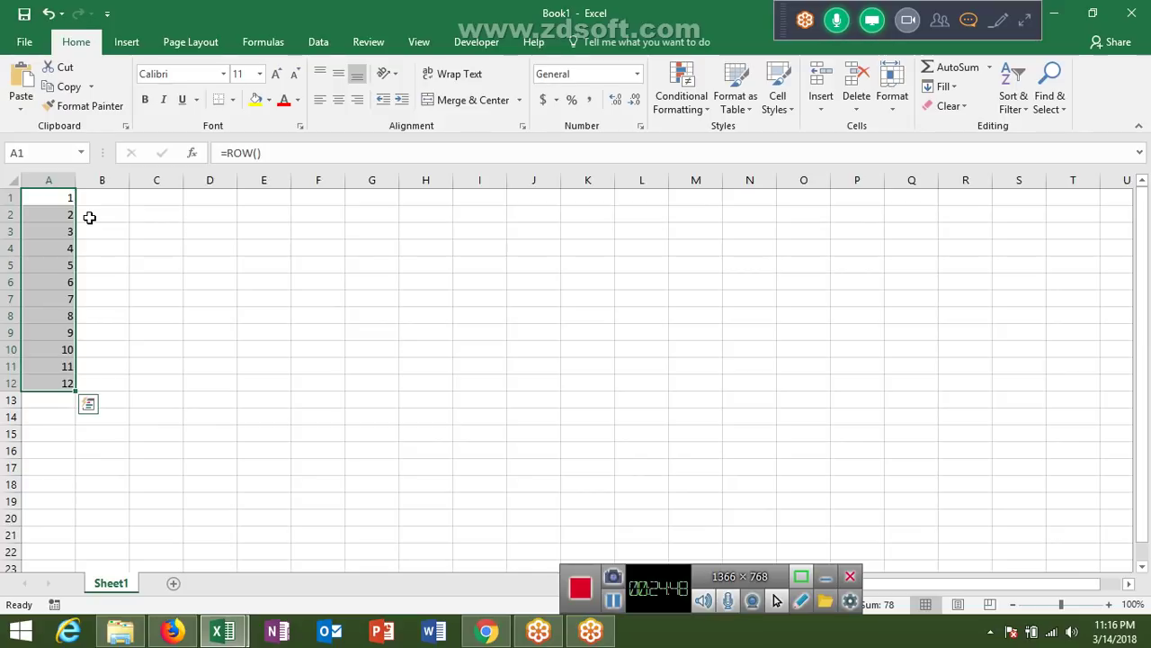
pyautogui.press('Delete')
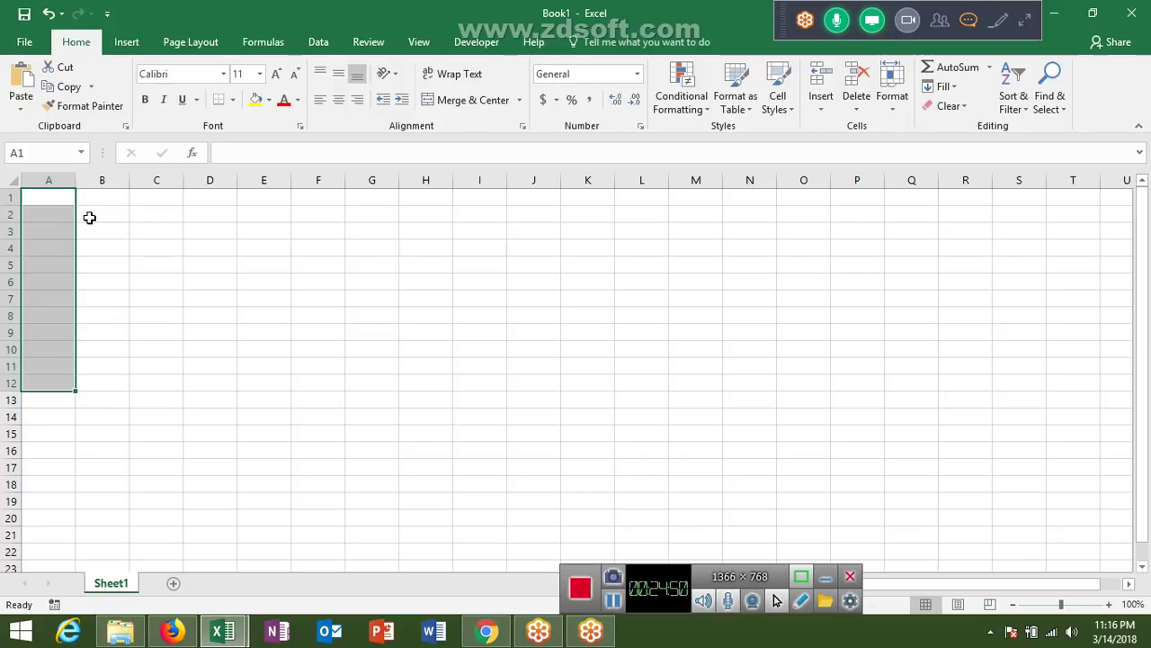
# Show the desktop with Windows+D, refresh it, and box the website address on the wallpaper
pyautogui.press('super+d')
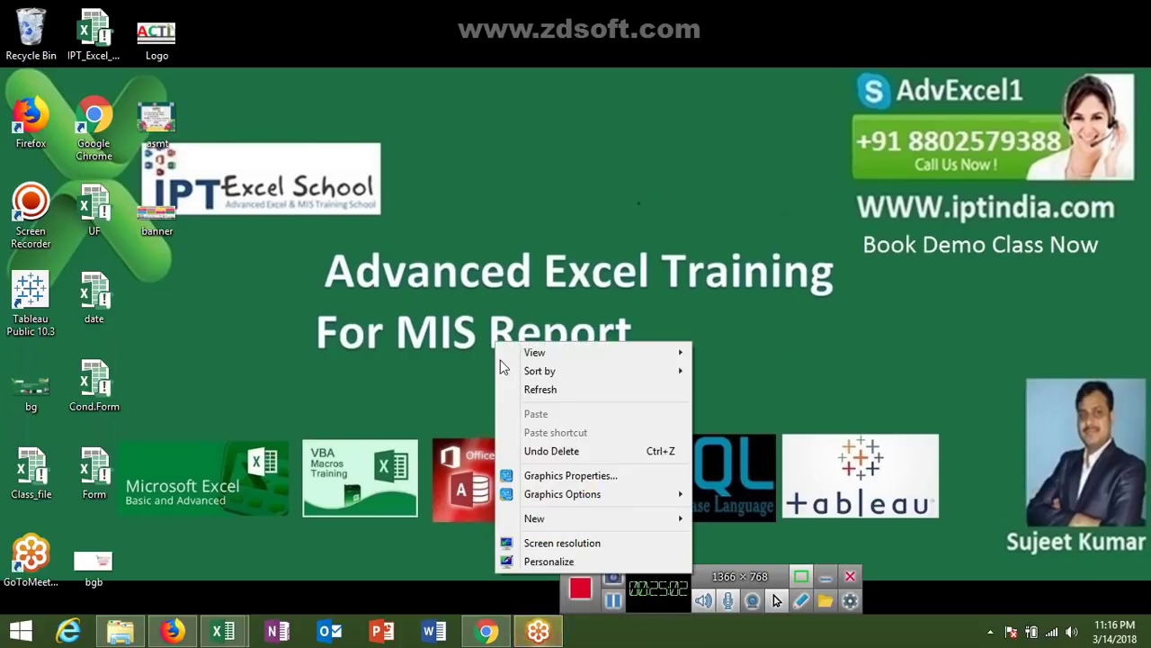
pyautogui.rightClick(495, 341)
pyautogui.click(532, 389)
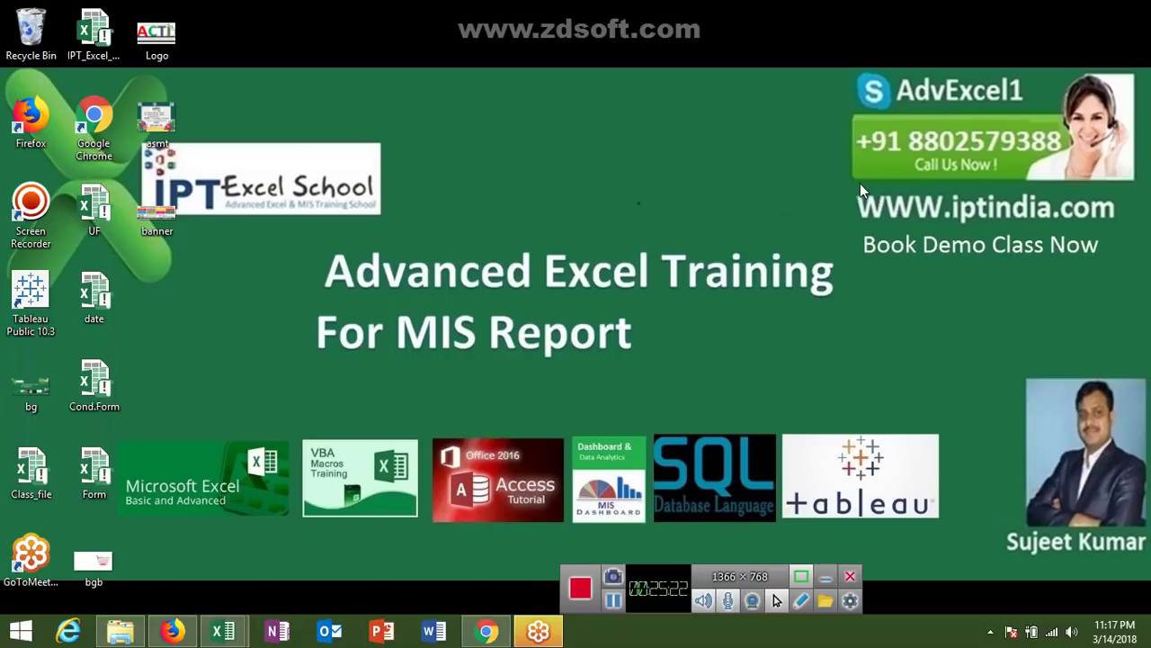
pyautogui.moveTo(860, 183); pyautogui.dragTo(1117, 233)
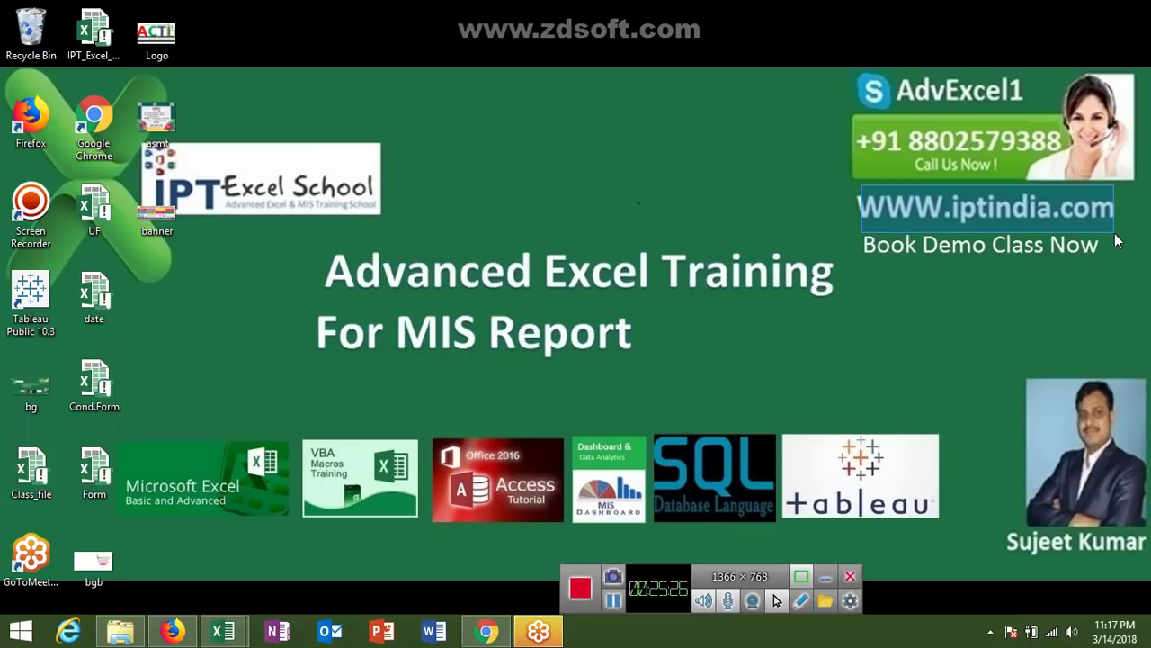
pyautogui.moveTo(1116, 232); pyautogui.dragTo(1122, 230)
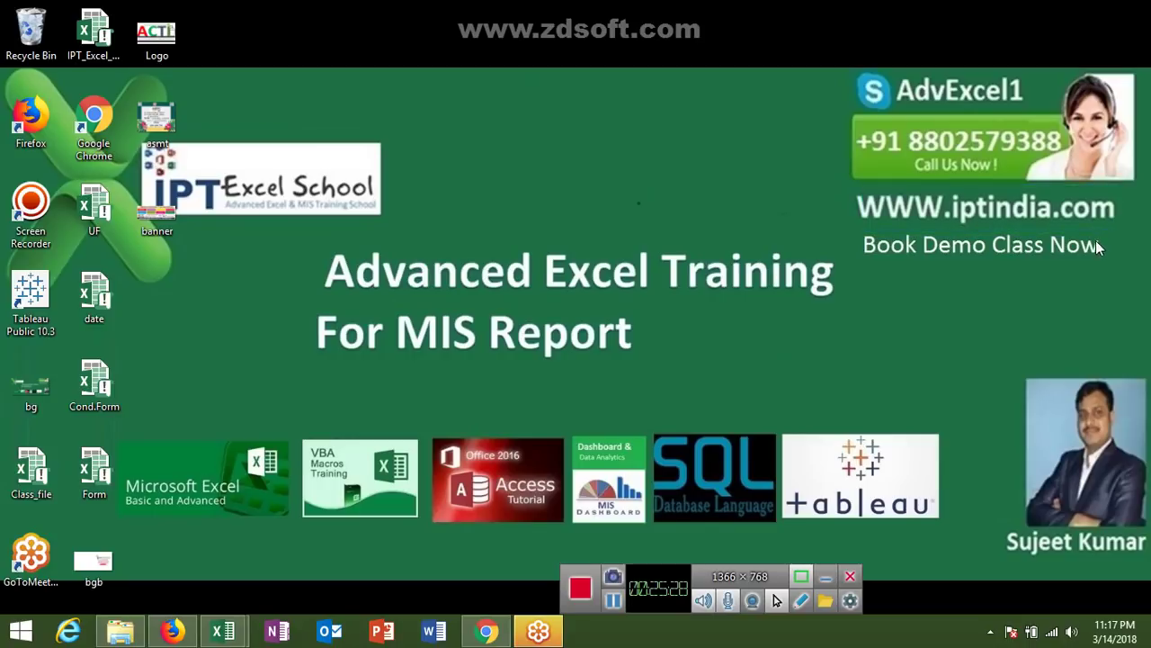